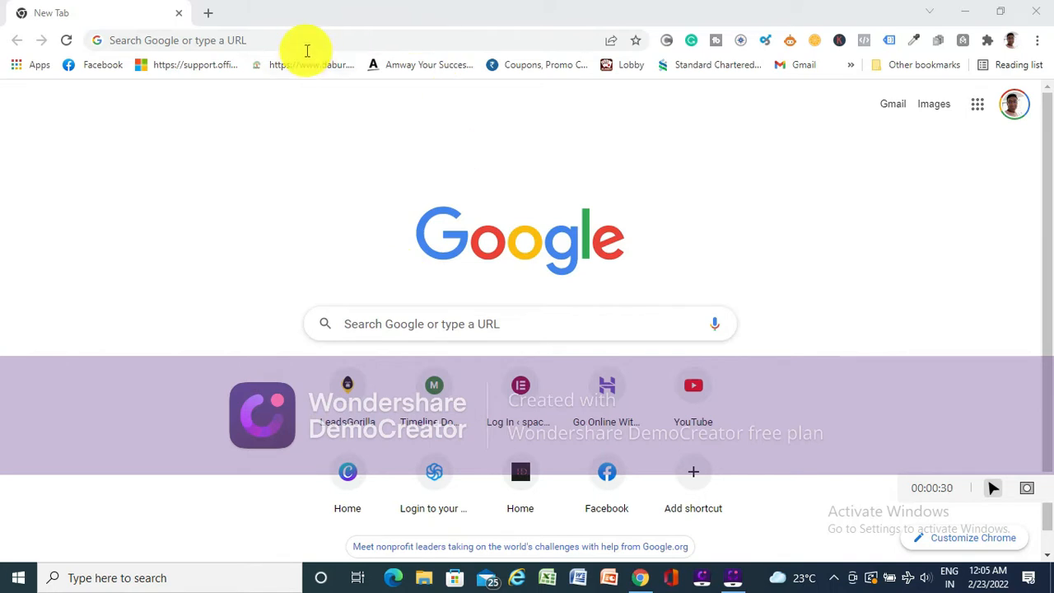
- Go to the spacestylish.com/wp-admin login page and log in to WordPress with the saved credentials
left_click(294, 38)
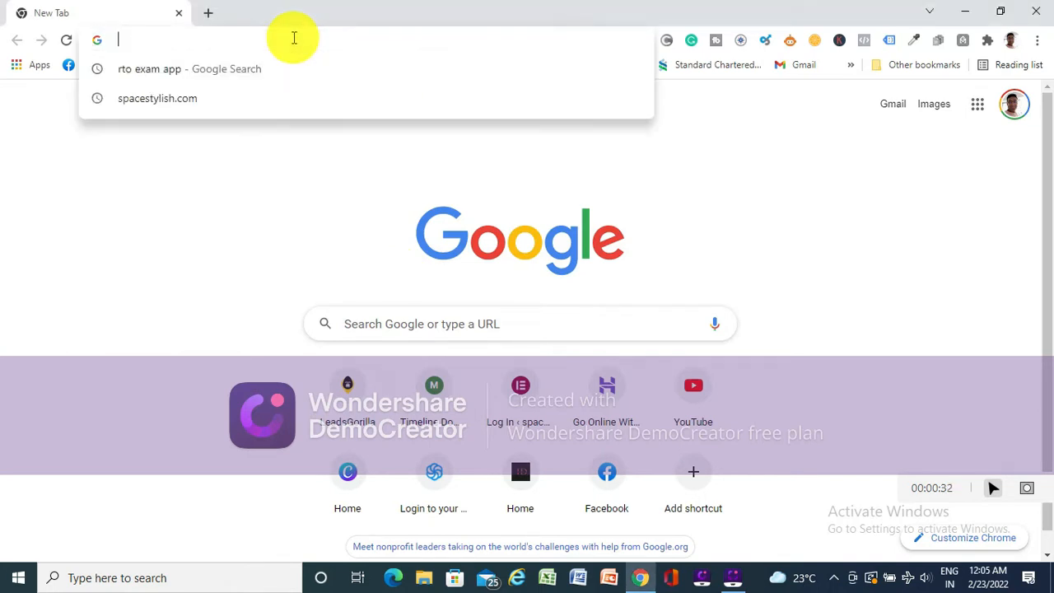
type("spacestylish.com")
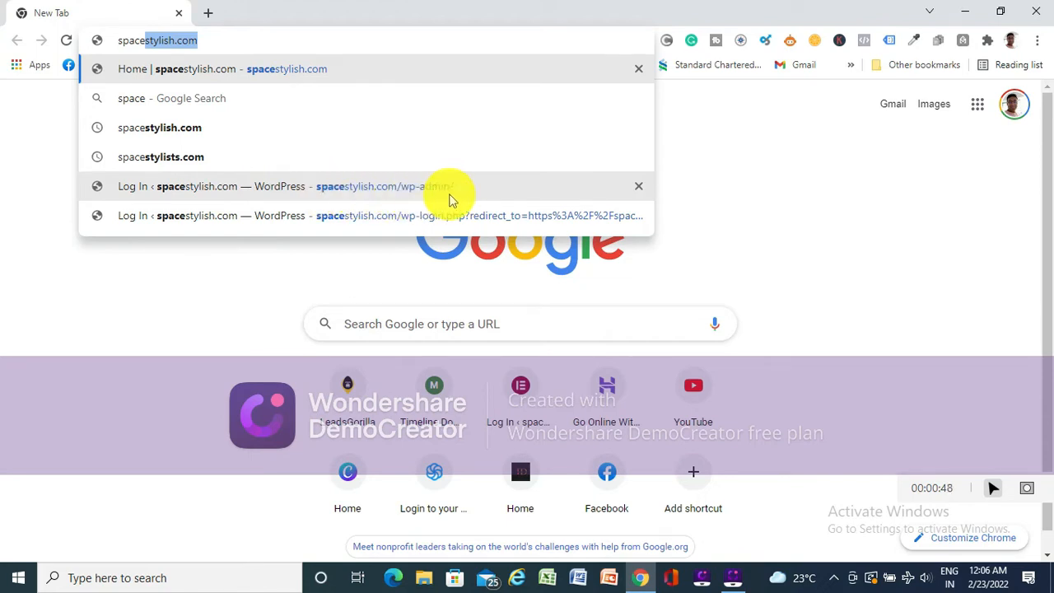
left_click(463, 191)
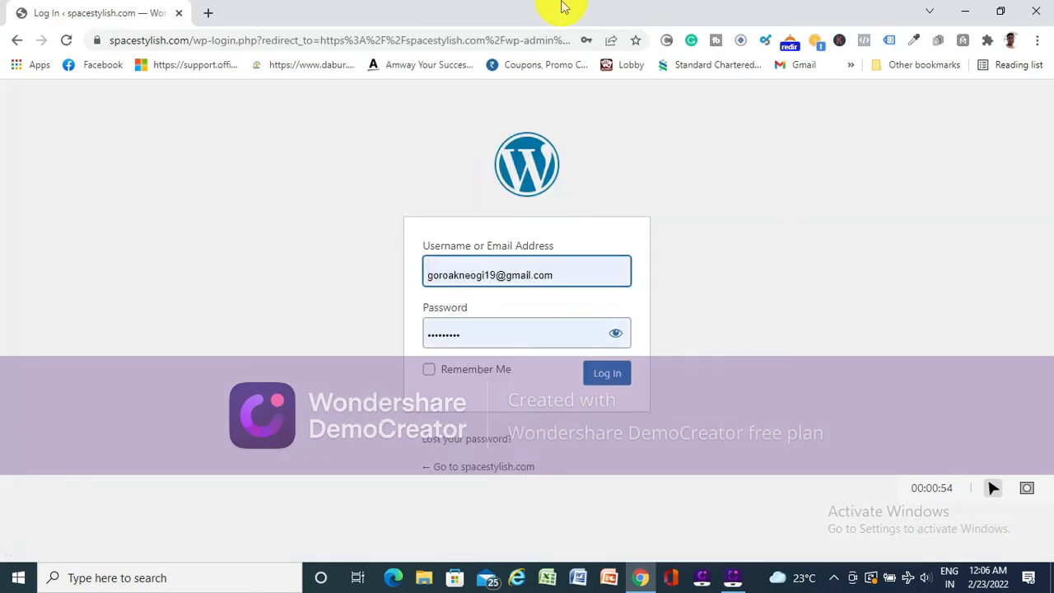
left_click(609, 377)
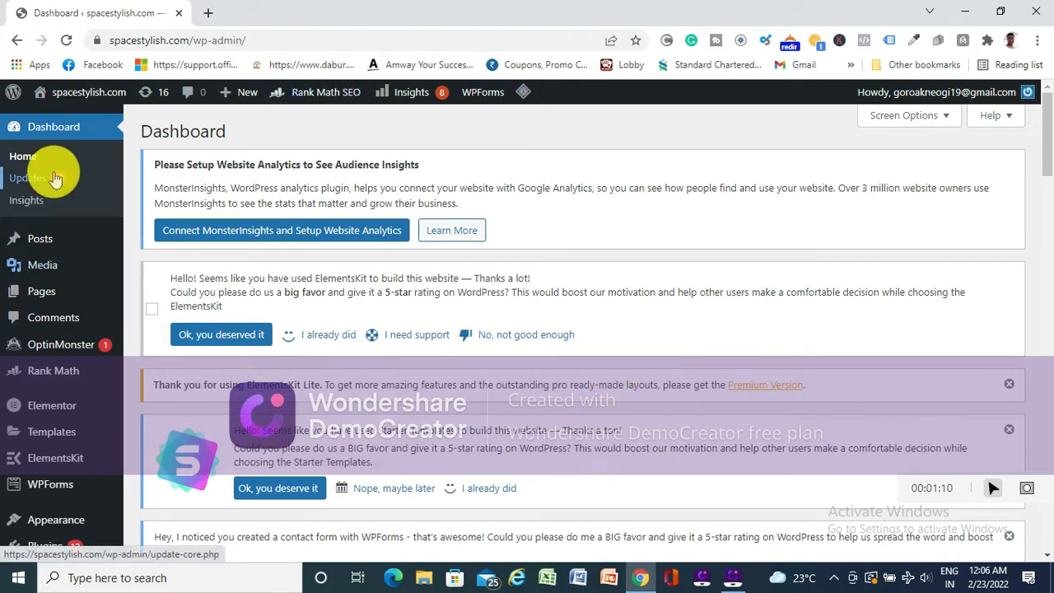
- Examine the dashboard's admin sections and their submenus, including Posts, Media, OptinMonster, Rank Math, Elementor and Appearance
mouse_move(72, 249)
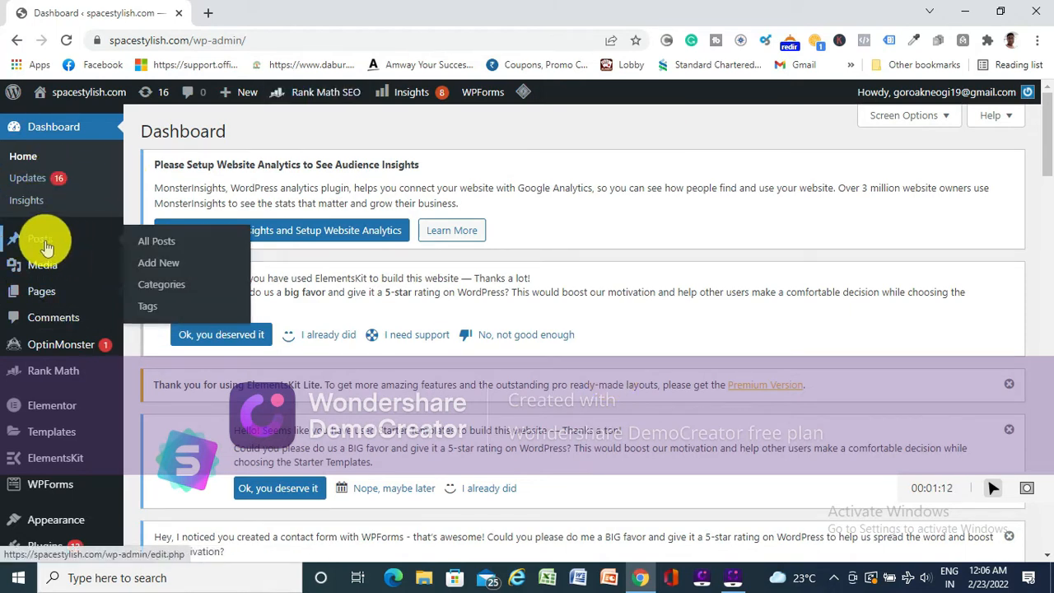
mouse_move(52, 267)
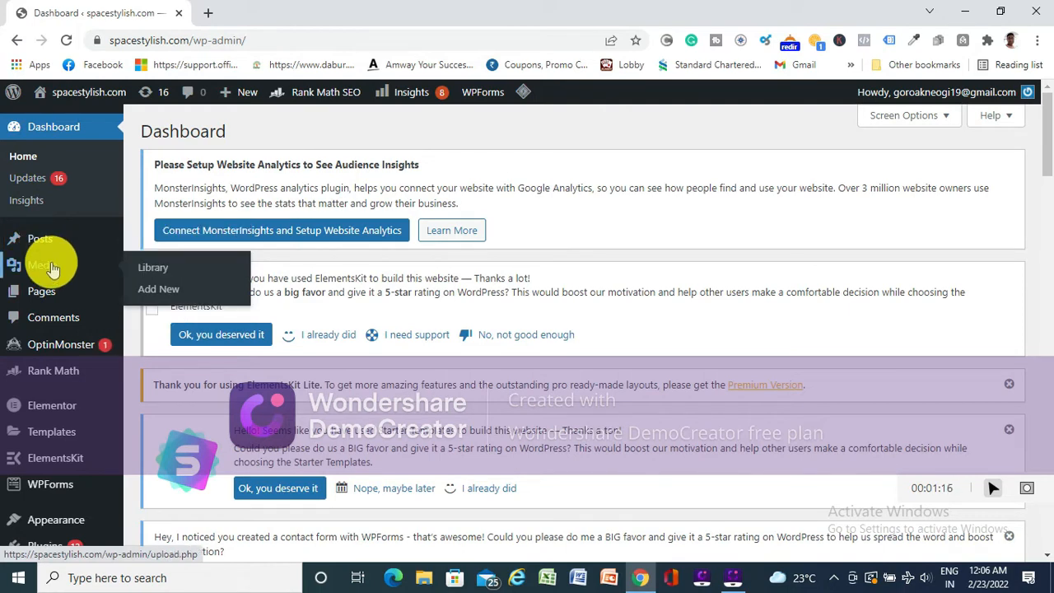
mouse_move(42, 296)
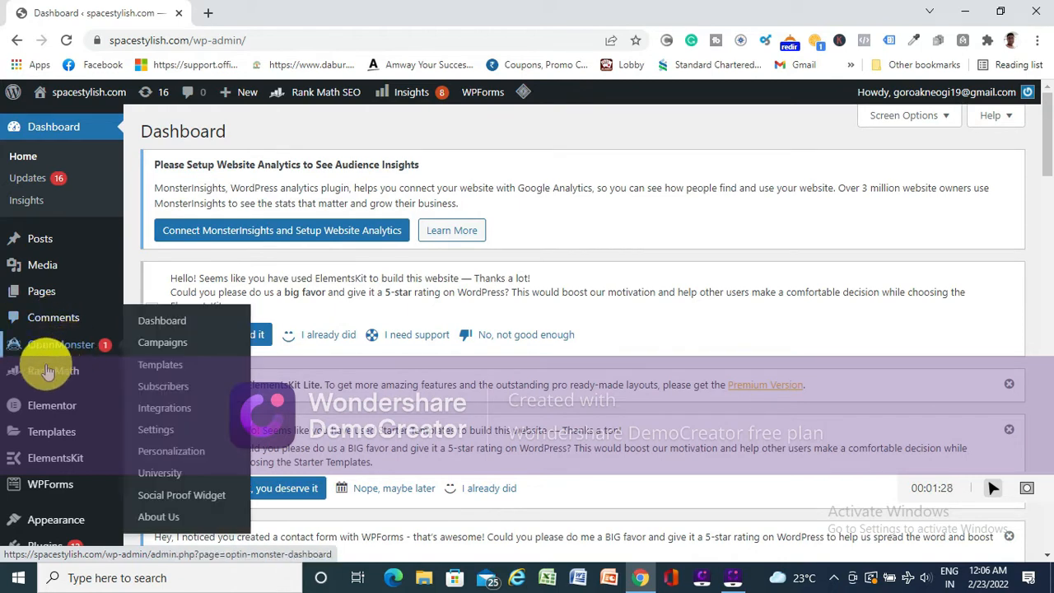
mouse_move(50, 375)
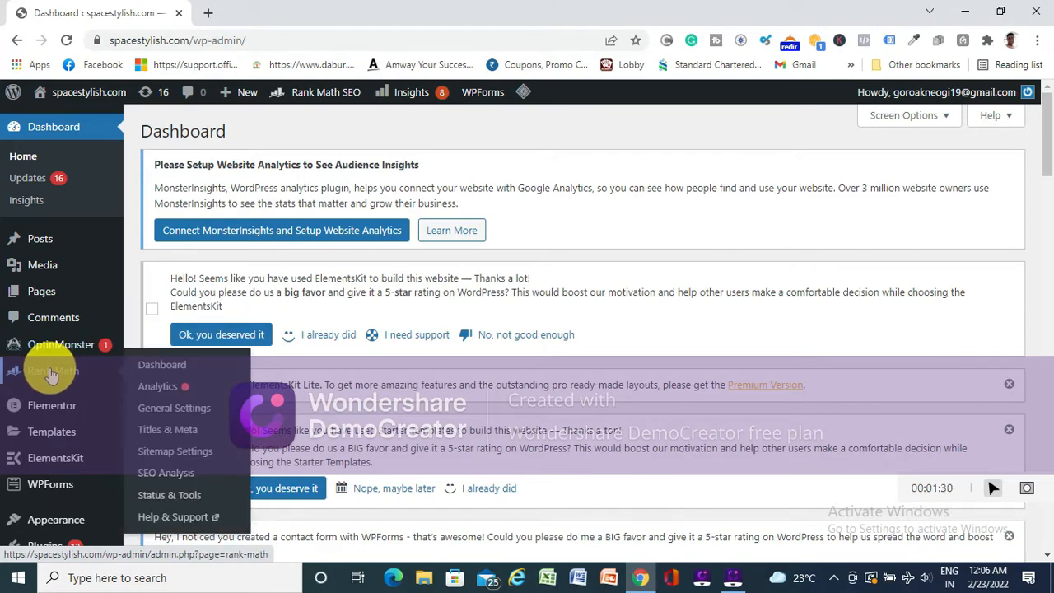
scroll(51, 370, "down", 1)
mouse_move(56, 332)
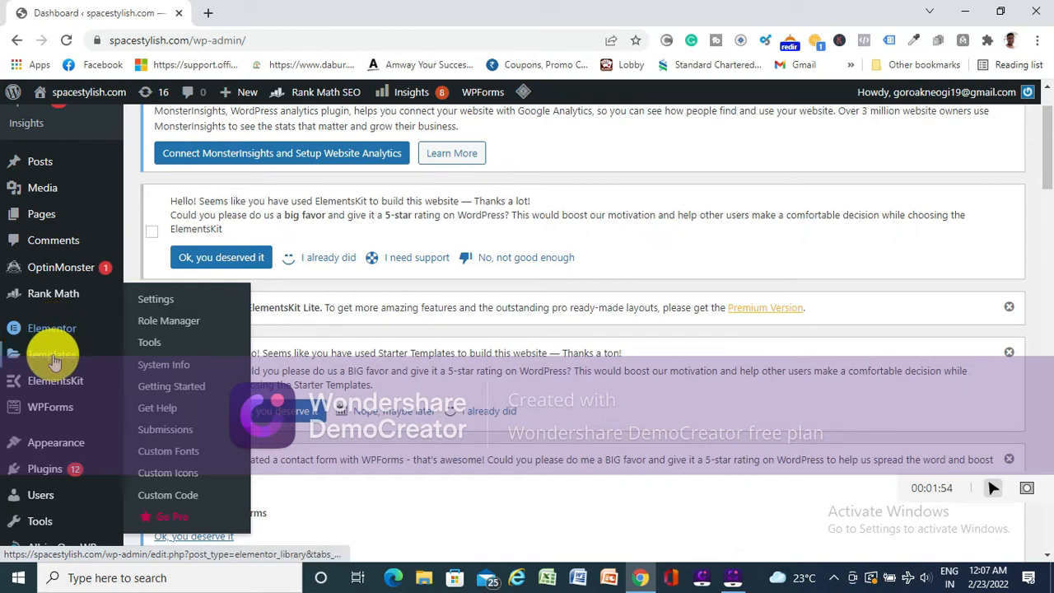
mouse_move(53, 356)
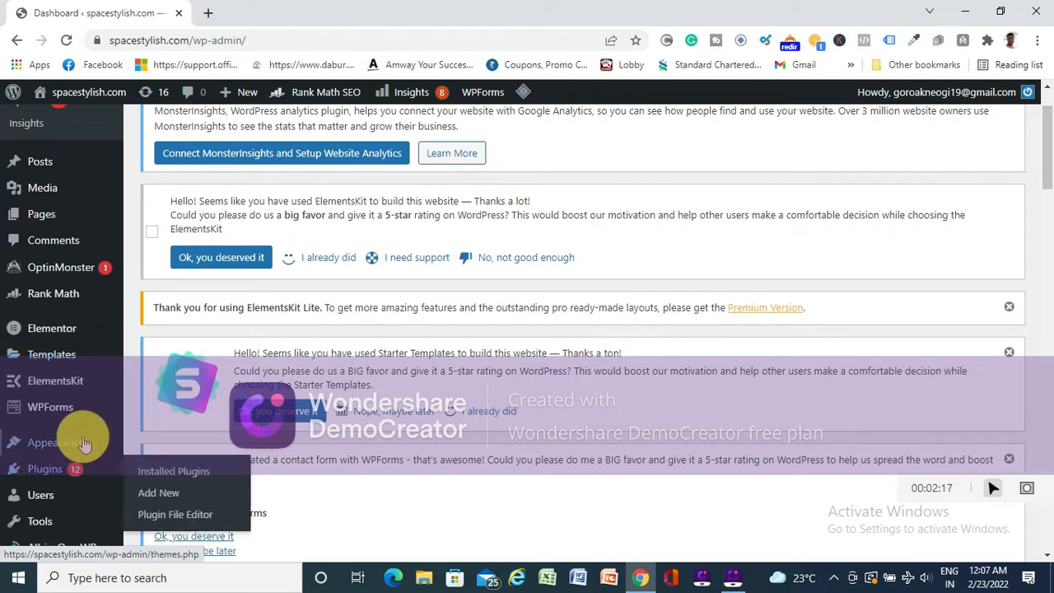
mouse_move(68, 449)
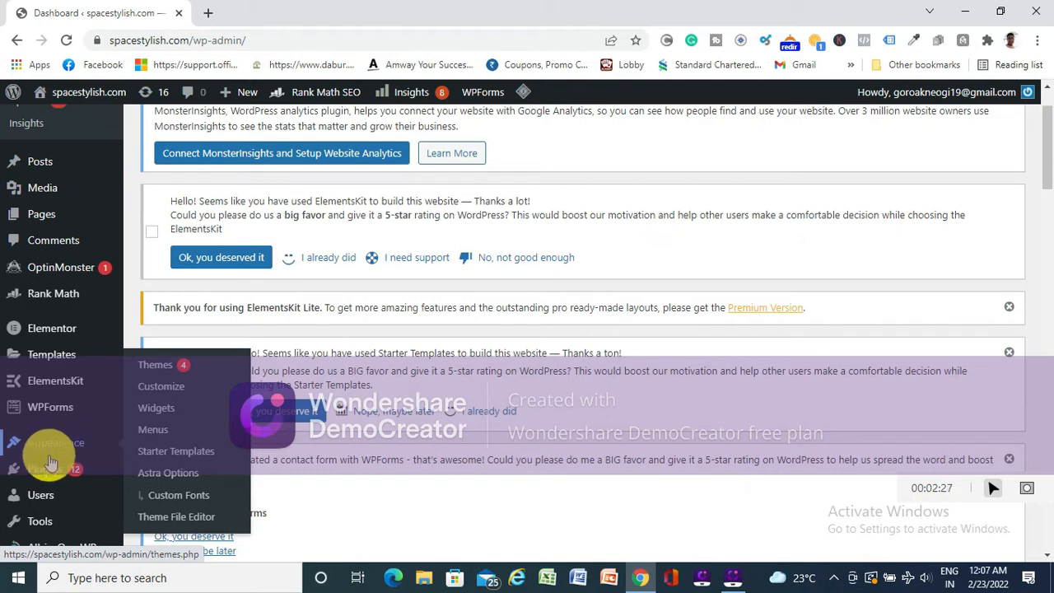
- Open the installed plugins list and review it from Akismet Anti-Spam to WPForms Lite, then view the available Settings pages
mouse_move(50, 470)
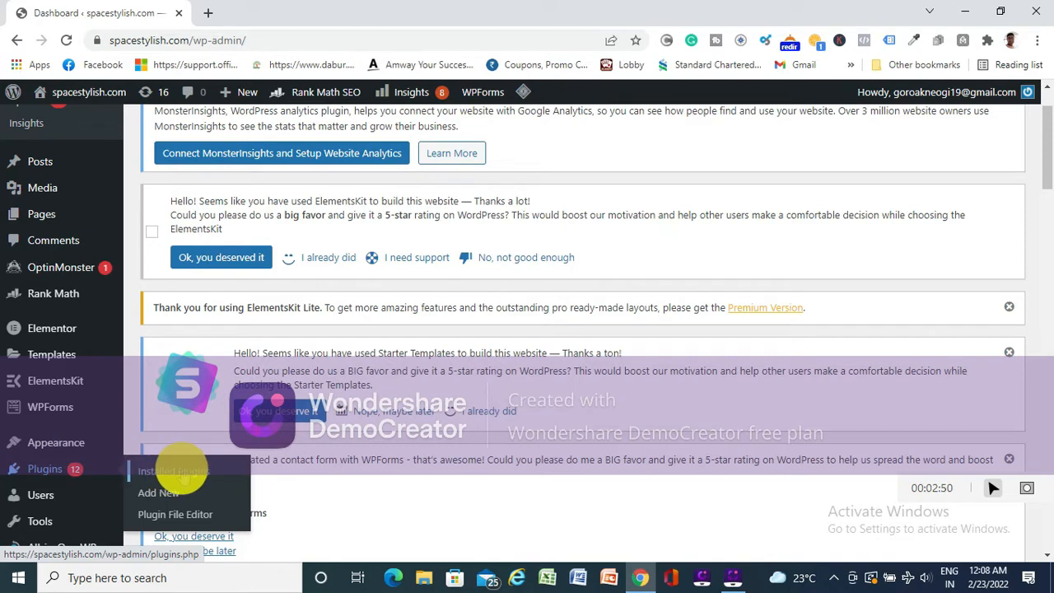
left_click(181, 476)
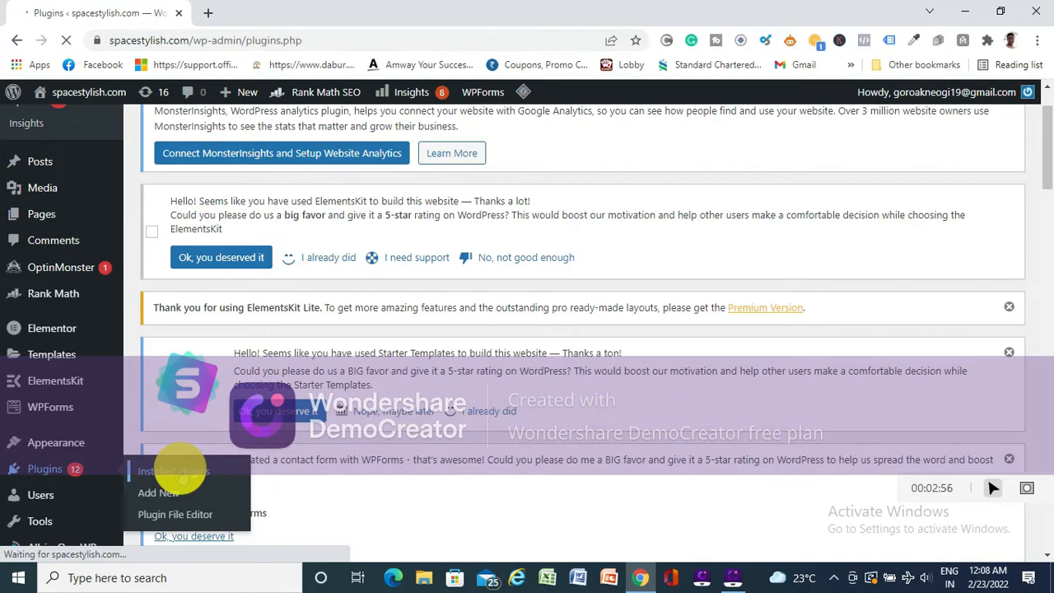
scroll(341, 365, "down", 3)
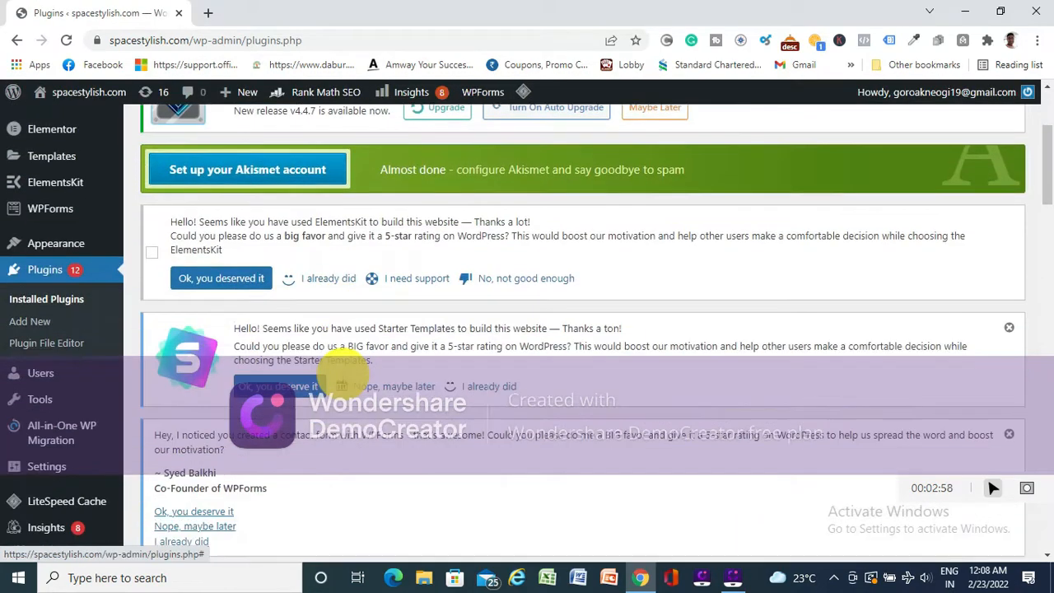
scroll(341, 375, "down", 5)
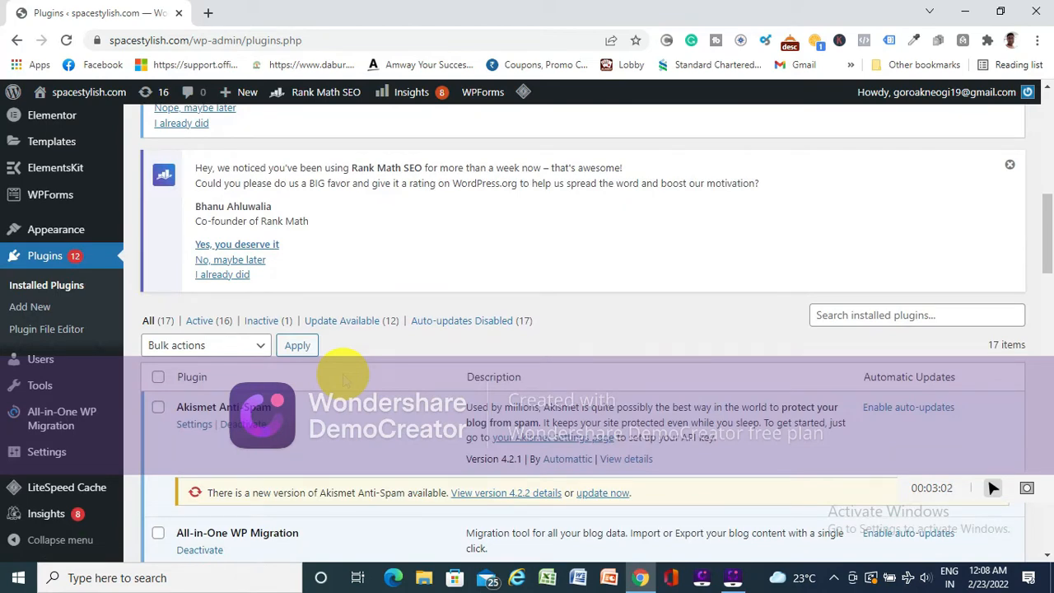
scroll(344, 377, "down", 2)
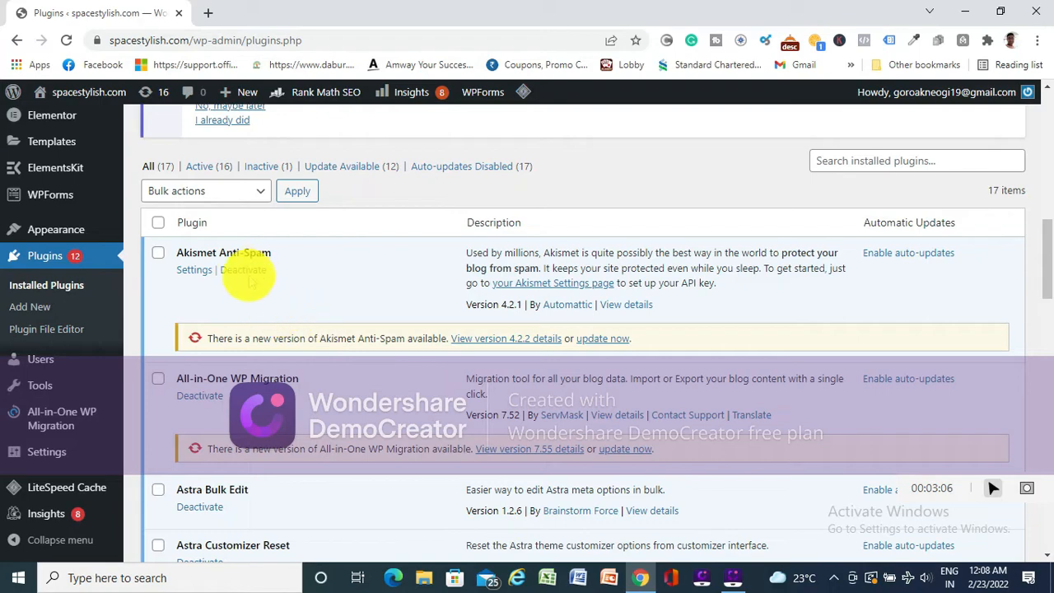
scroll(265, 262, "down", 1)
scroll(265, 262, "down", 1)
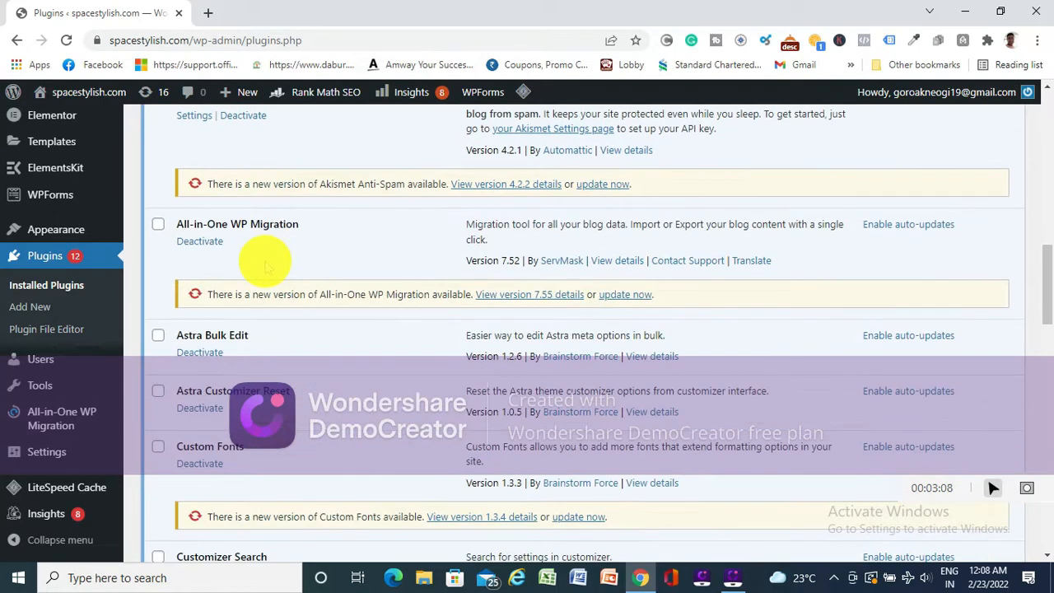
scroll(265, 262, "down", 4)
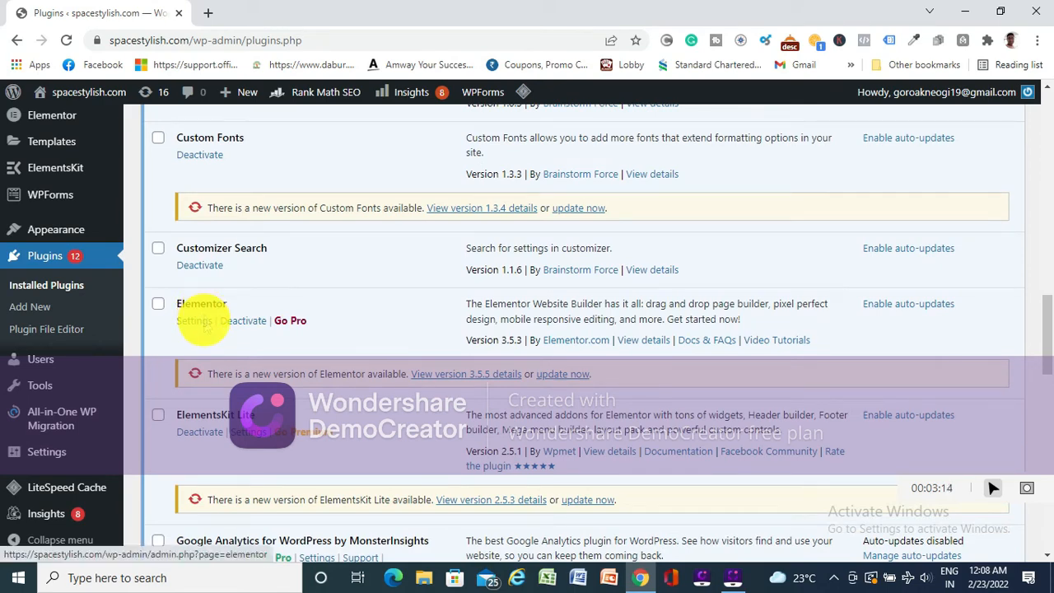
scroll(201, 317, "down", 1)
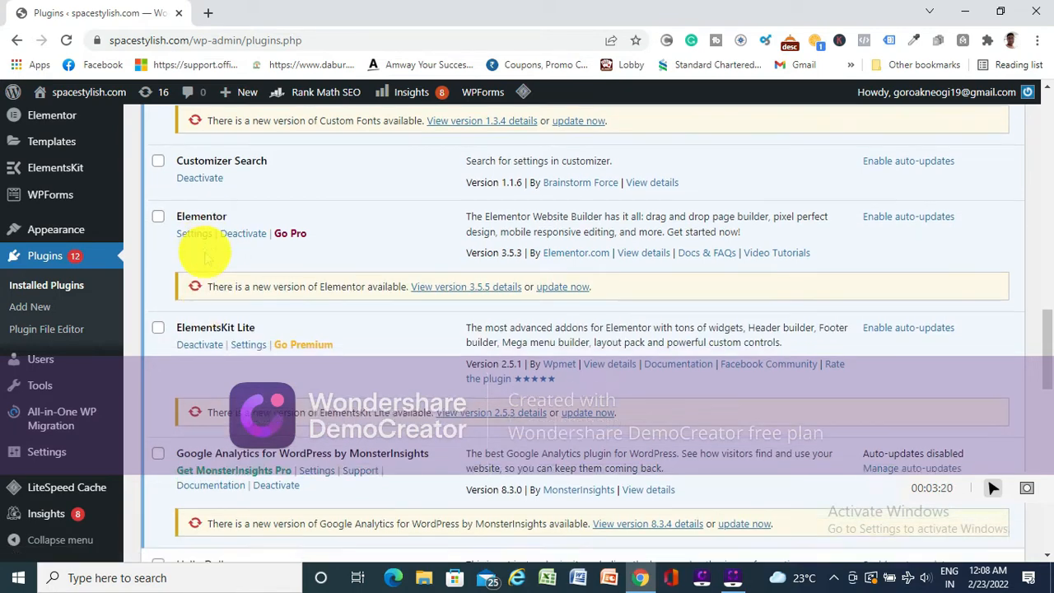
scroll(201, 265, "down", 1)
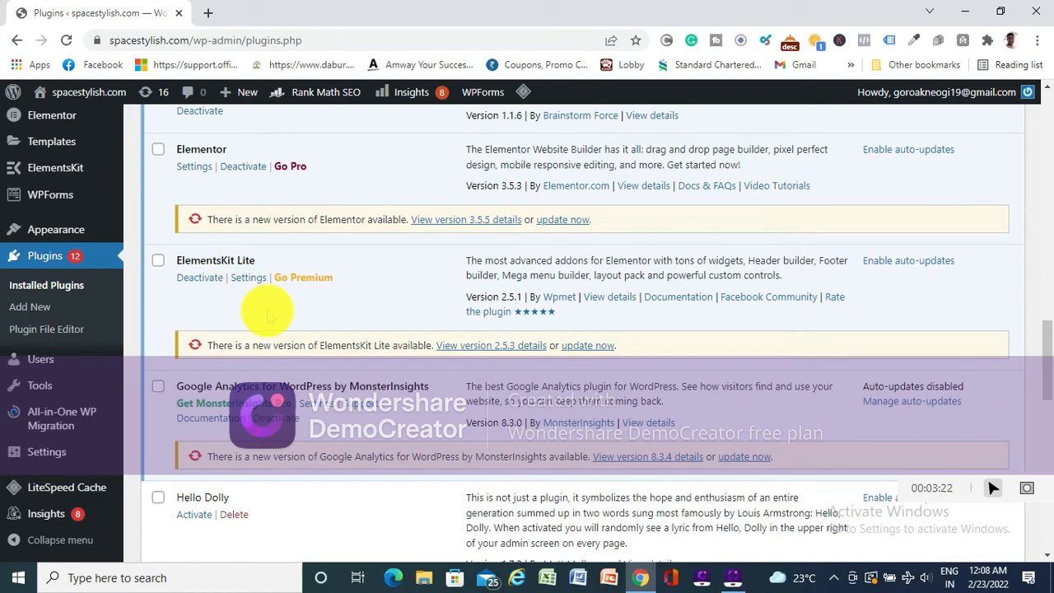
scroll(266, 309, "down", 1)
scroll(267, 317, "down", 2)
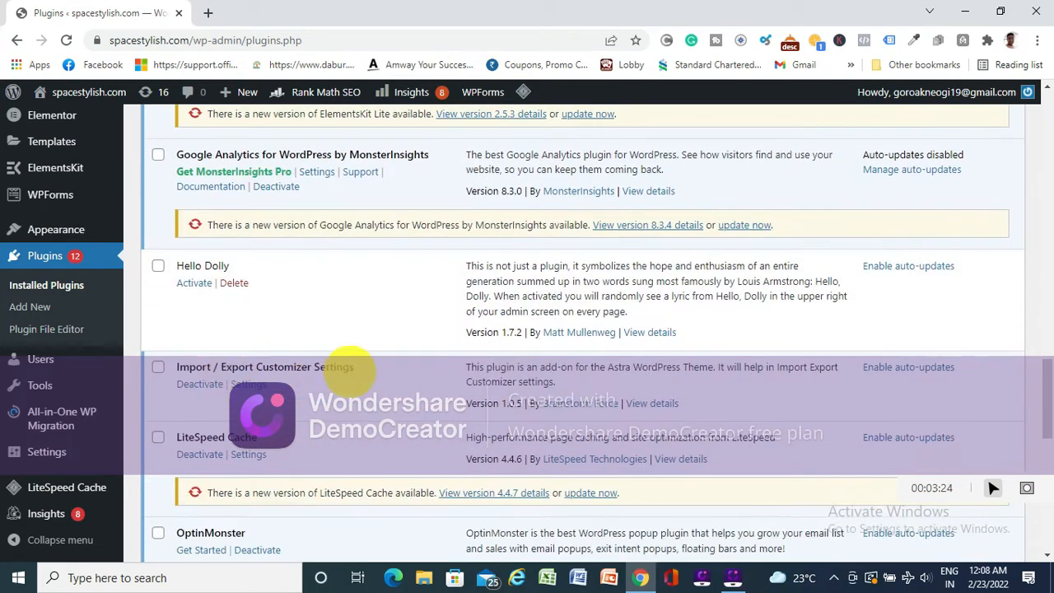
scroll(342, 366, "down", 1)
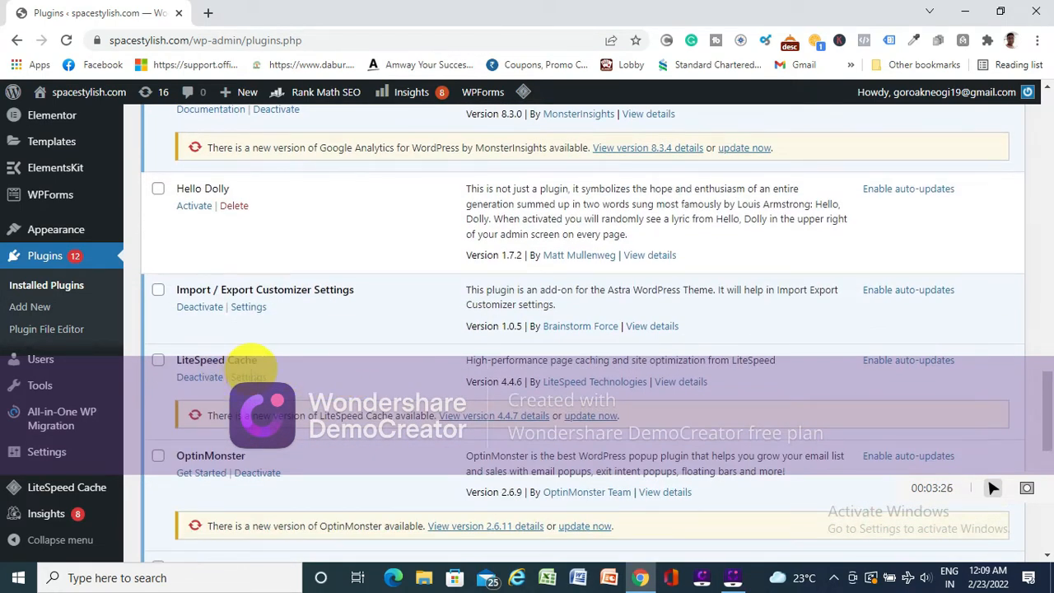
scroll(352, 358, "down", 2)
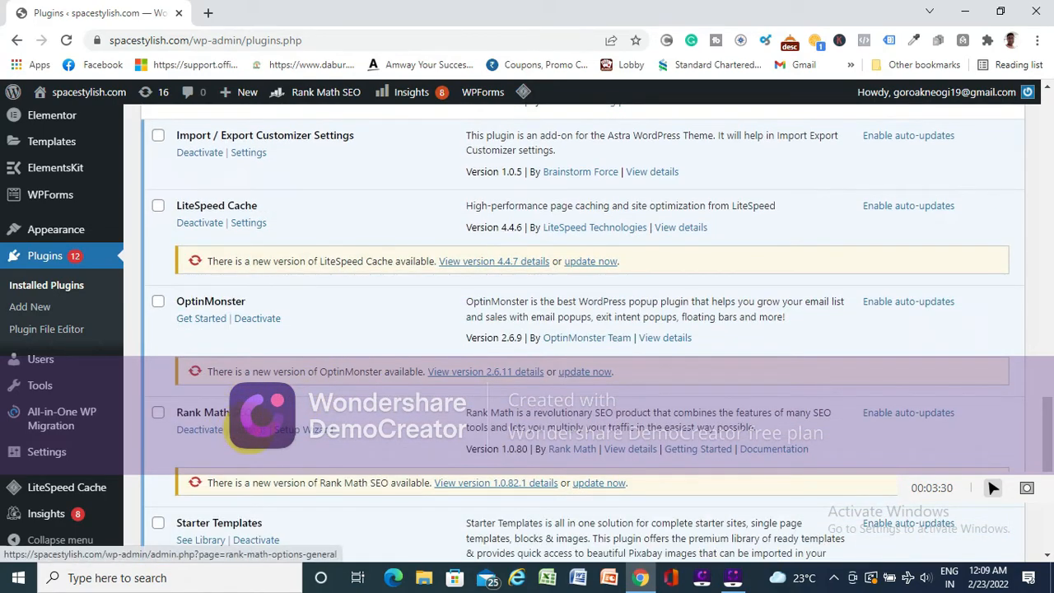
scroll(248, 429, "down", 2)
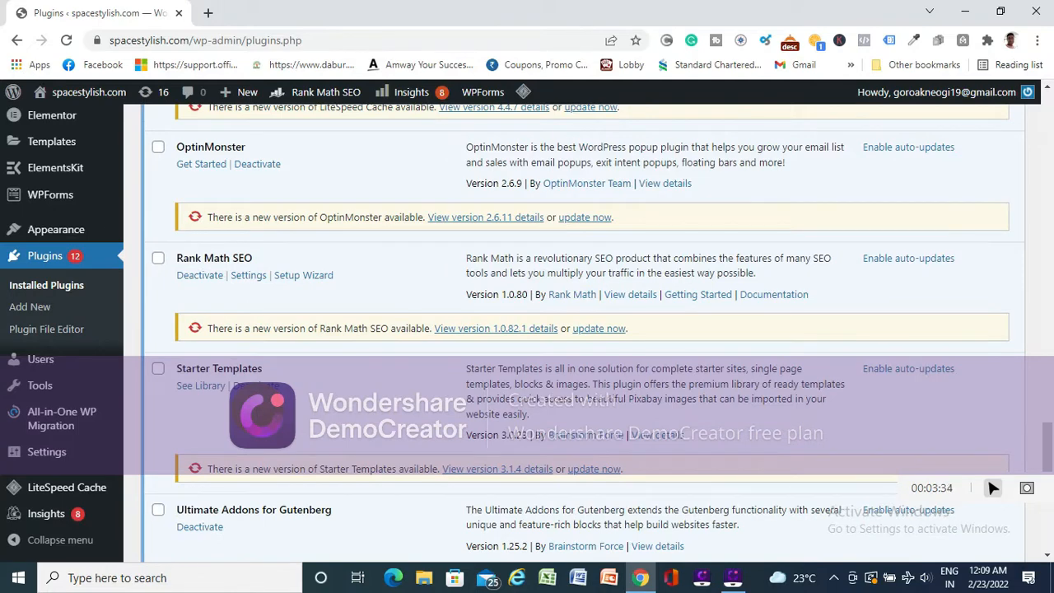
scroll(254, 400, "down", 2)
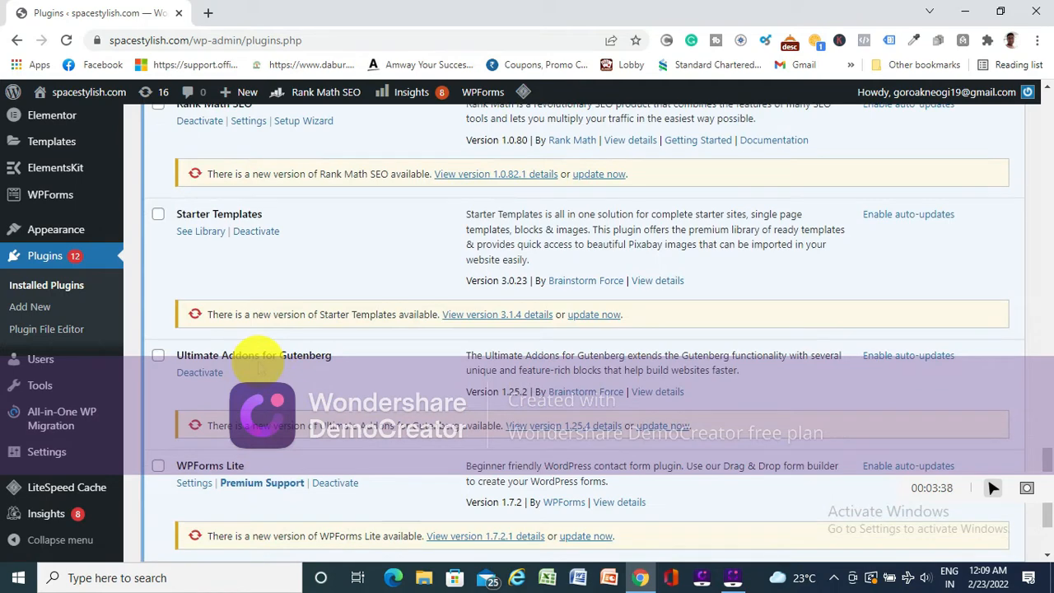
scroll(258, 364, "down", 2)
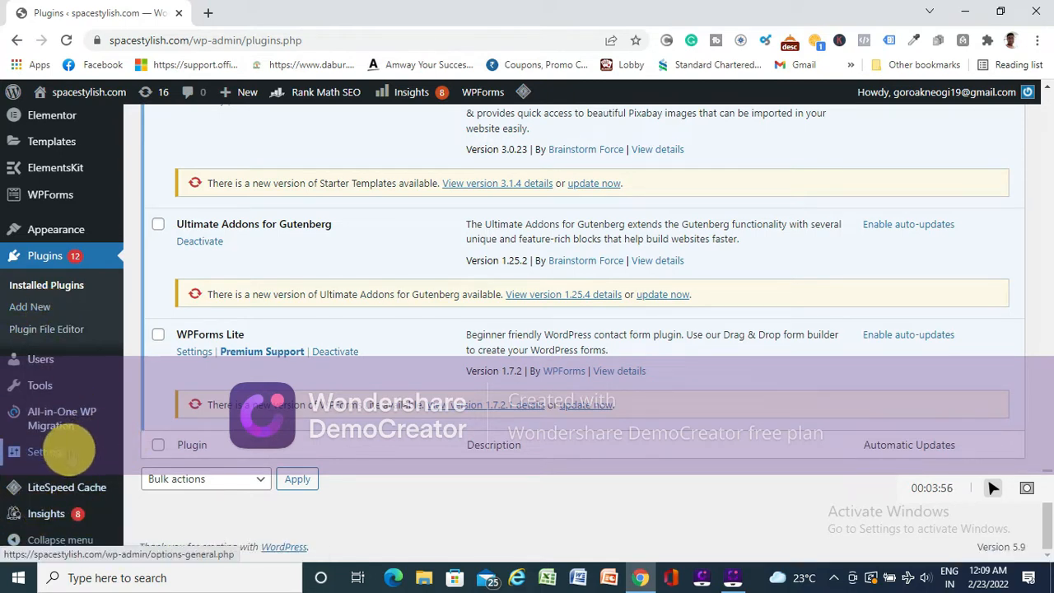
mouse_move(70, 451)
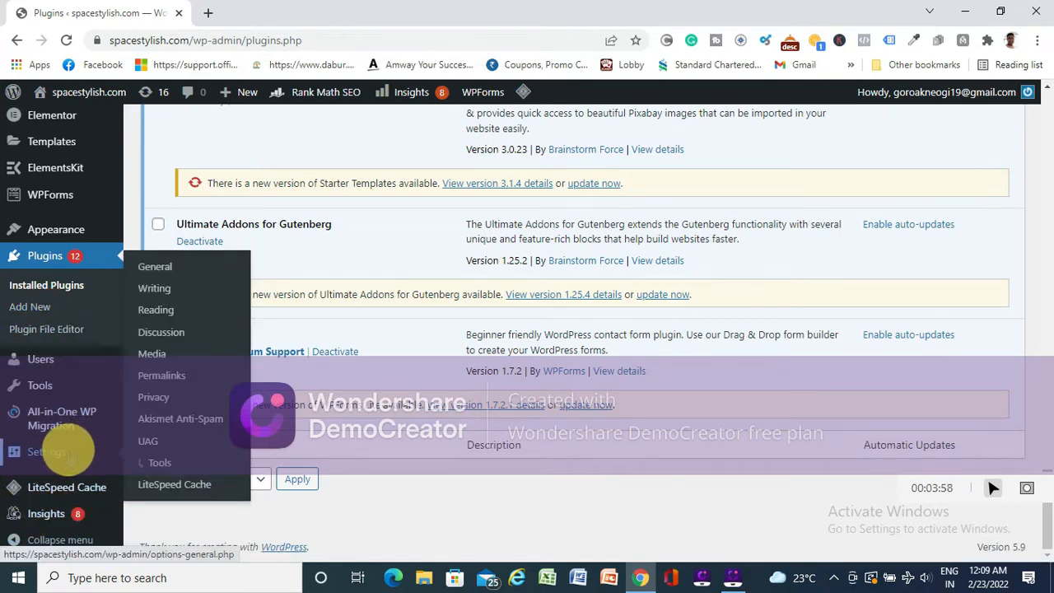
- Visit the live spacestylish.com site and examine the home page's hero heading, consultation call button and introductory sections
scroll(70, 452, "up", 15)
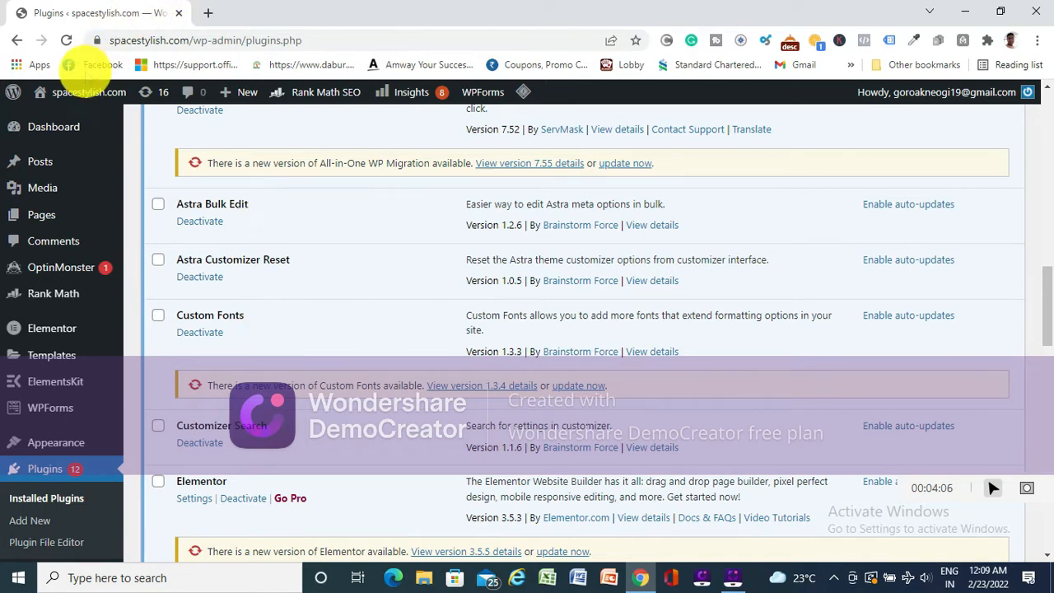
mouse_move(73, 90)
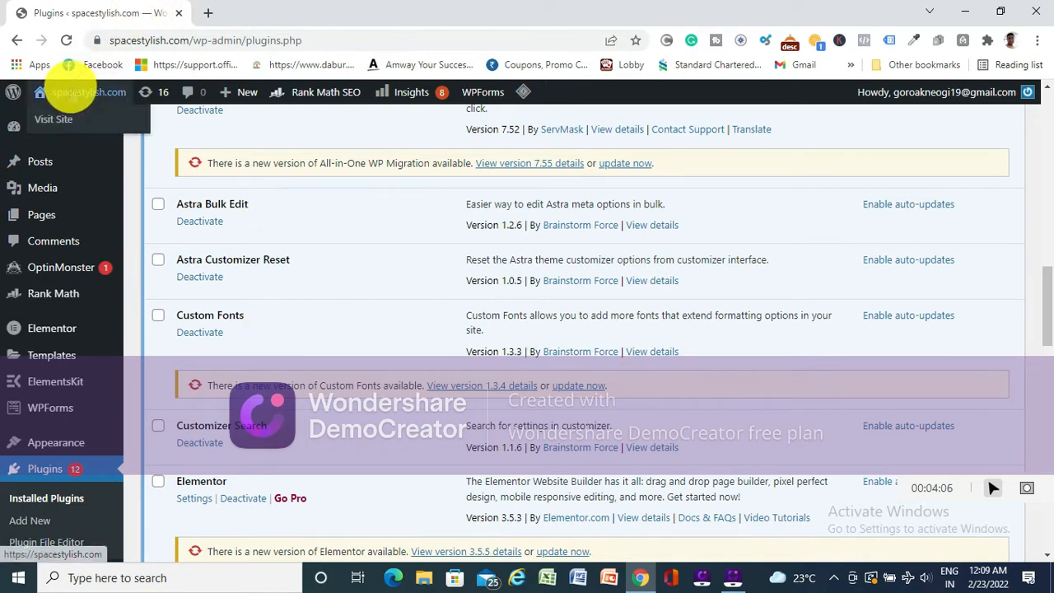
left_click(62, 120)
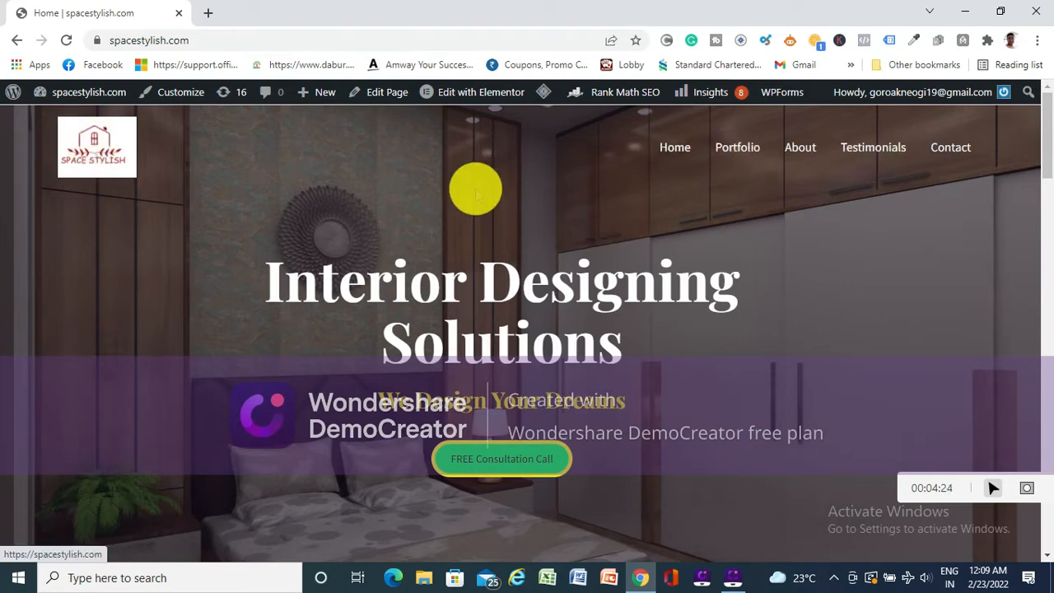
scroll(527, 247, "down", 1)
scroll(741, 198, "up", 1)
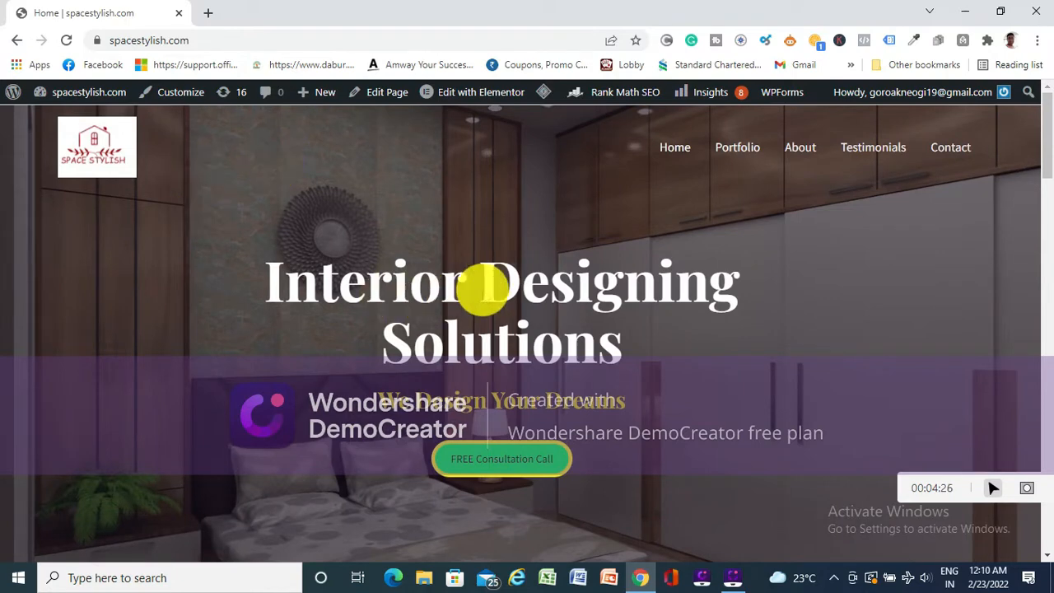
scroll(542, 277, "down", 3)
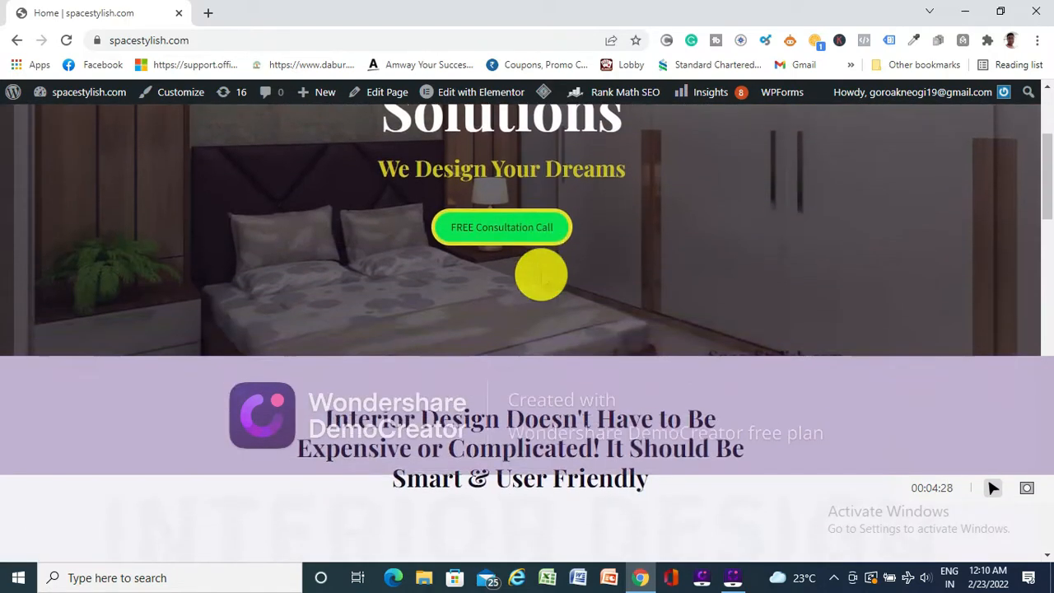
scroll(541, 274, "up", 3)
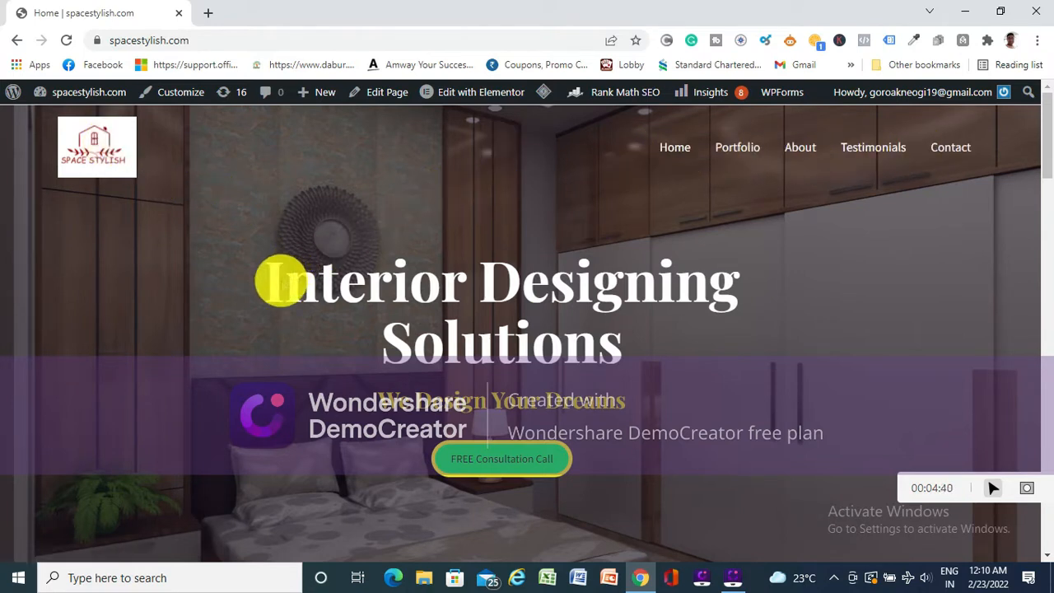
left_click_drag(263, 277, 670, 436)
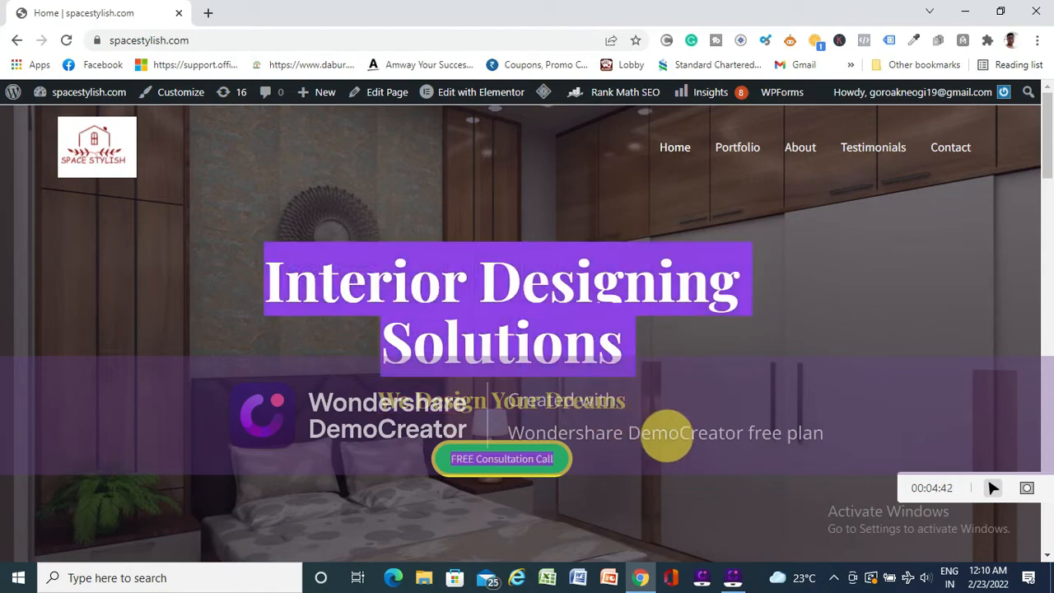
scroll(624, 359, "down", 3)
scroll(618, 379, "down", 3)
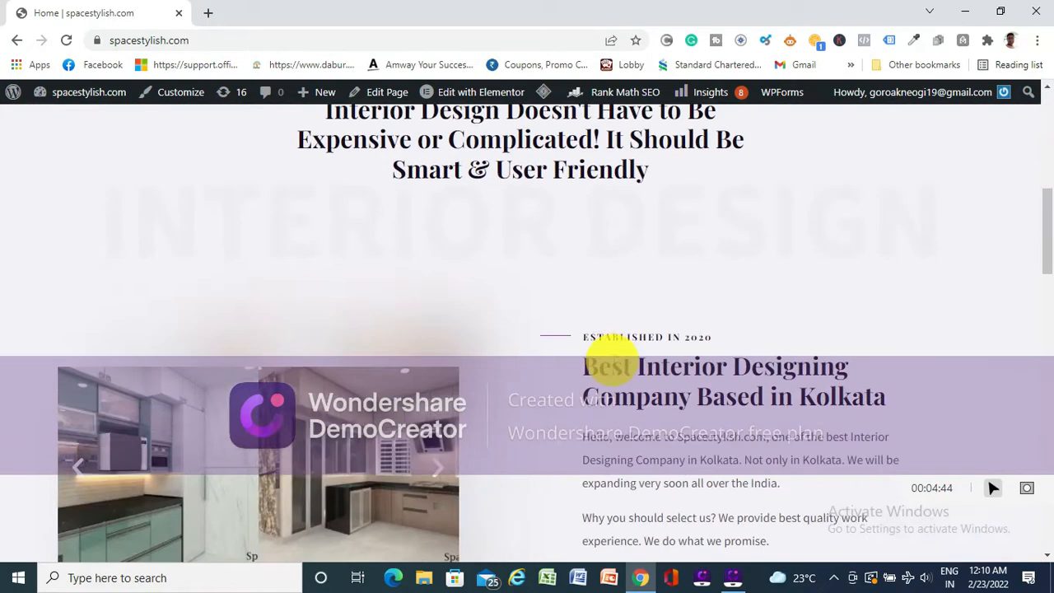
- Examine the home page's sections from the Kolkata company introduction through Best Projects Made For Customers to Why Choose Us
scroll(420, 280, "up", 1)
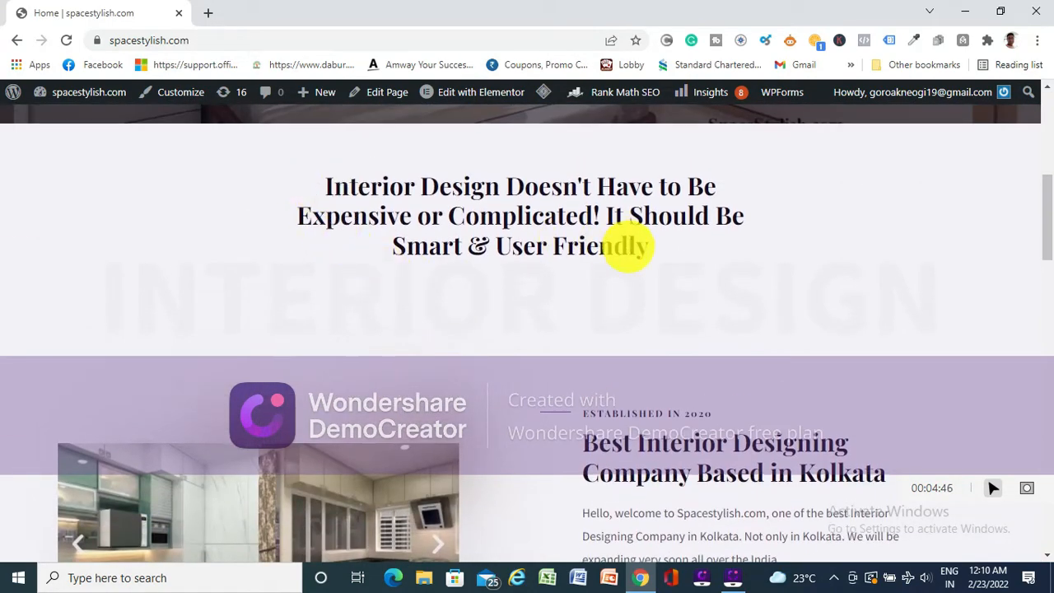
scroll(337, 341, "down", 2)
scroll(595, 318, "down", 4)
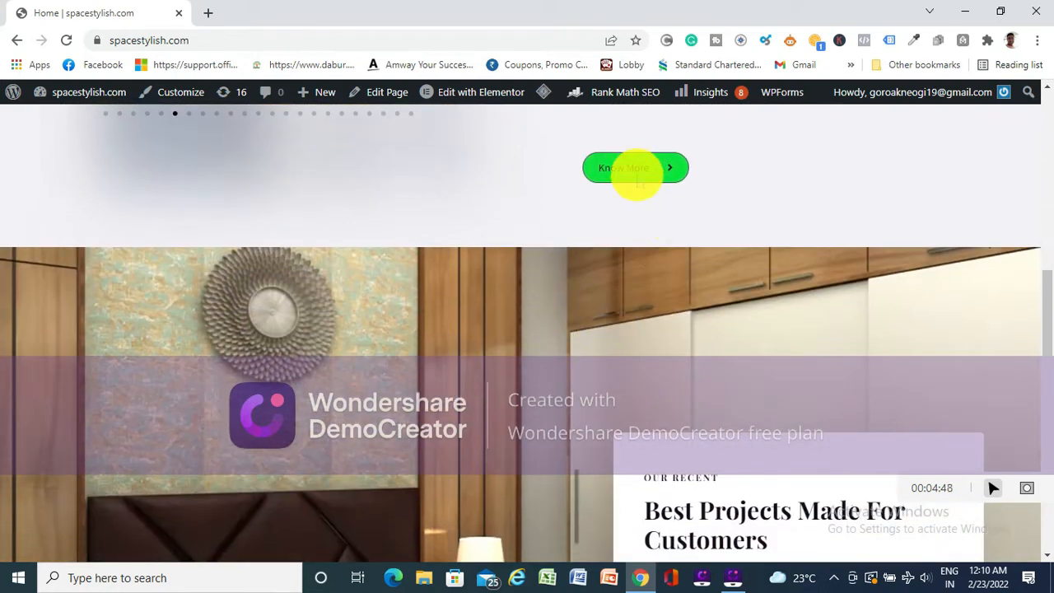
scroll(428, 313, "down", 2)
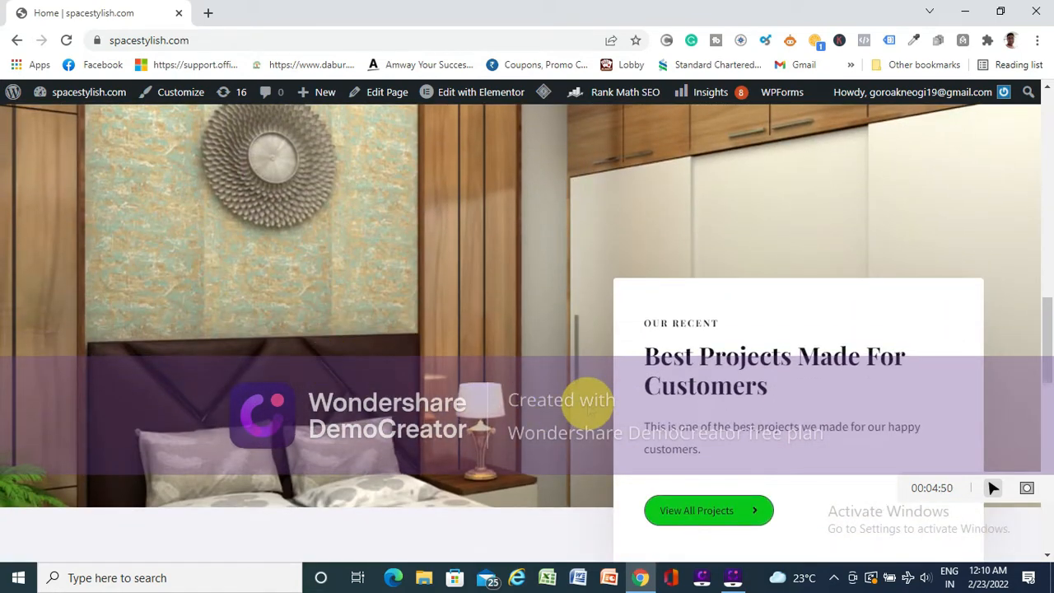
scroll(590, 403, "down", 4)
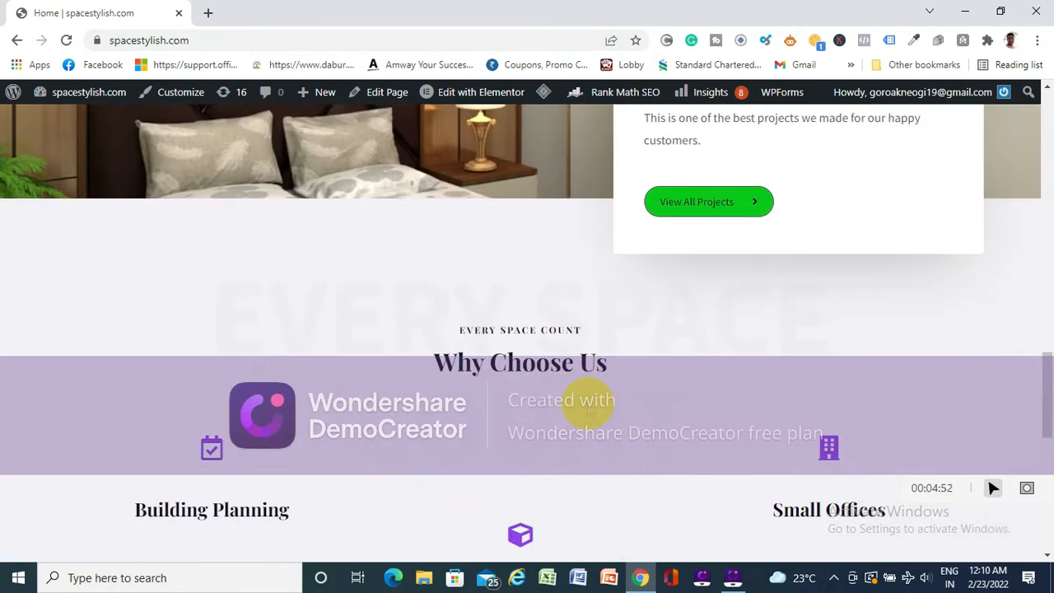
scroll(589, 403, "down", 5)
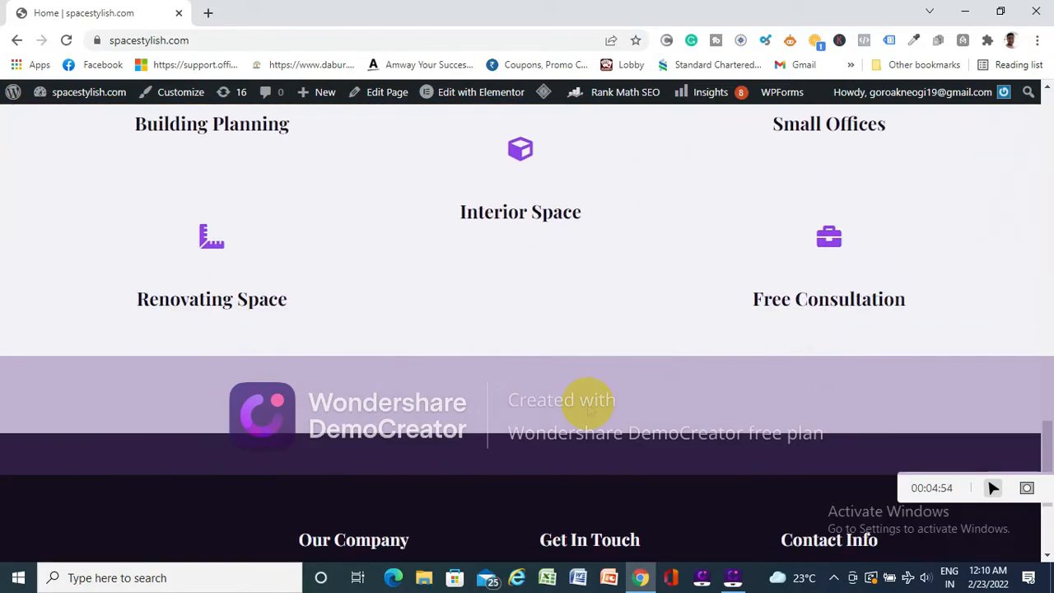
scroll(590, 408, "down", 3)
scroll(590, 408, "up", 13)
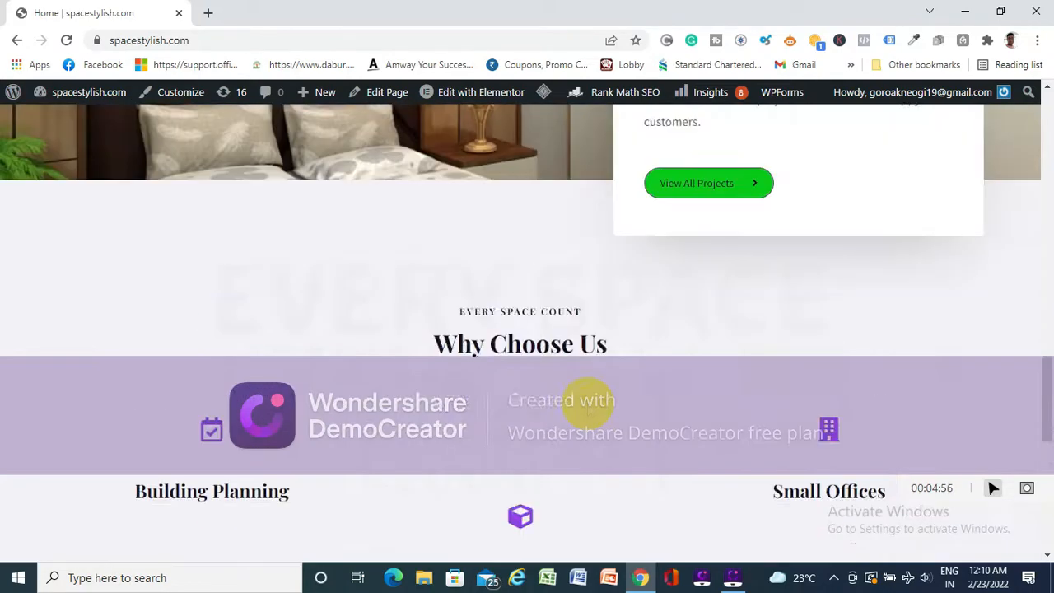
scroll(589, 403, "up", 10)
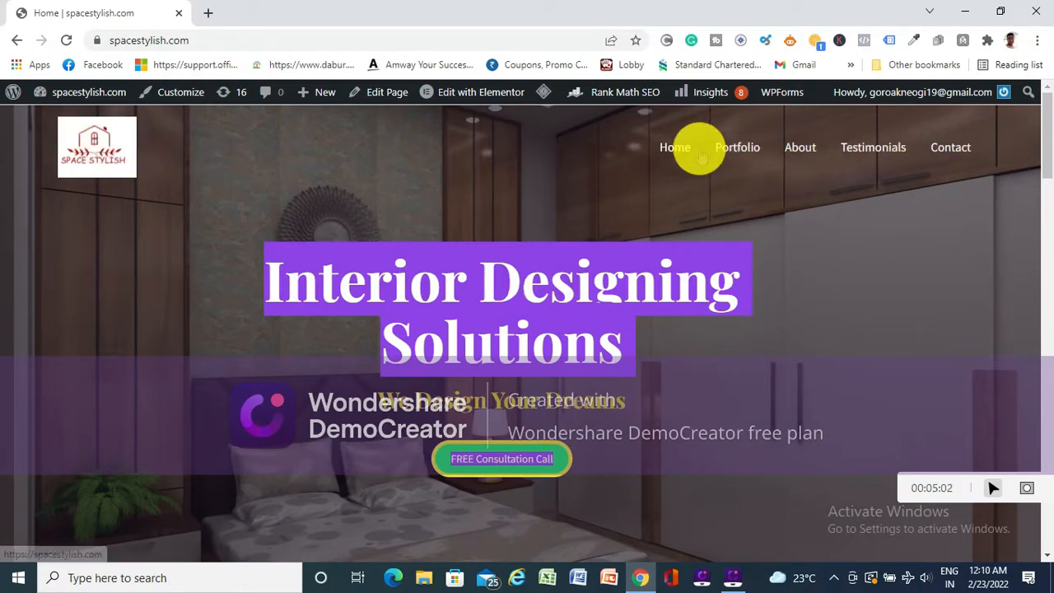
- Review the home page footer's Our Company links, Get In Touch and Contact Info columns, and return to the hero section
scroll(588, 207, "down", 15)
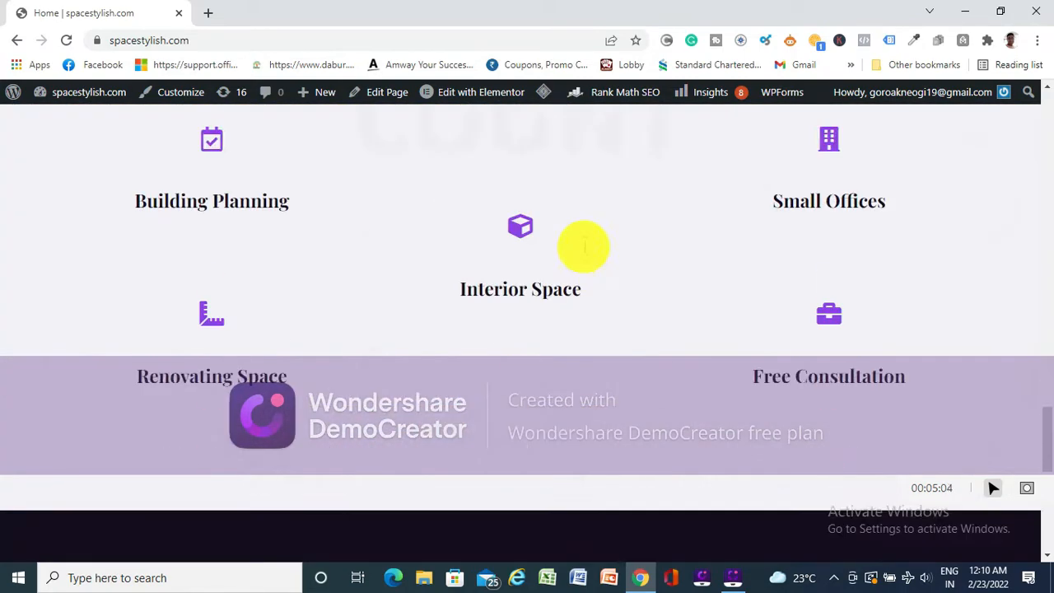
scroll(583, 246, "down", 5)
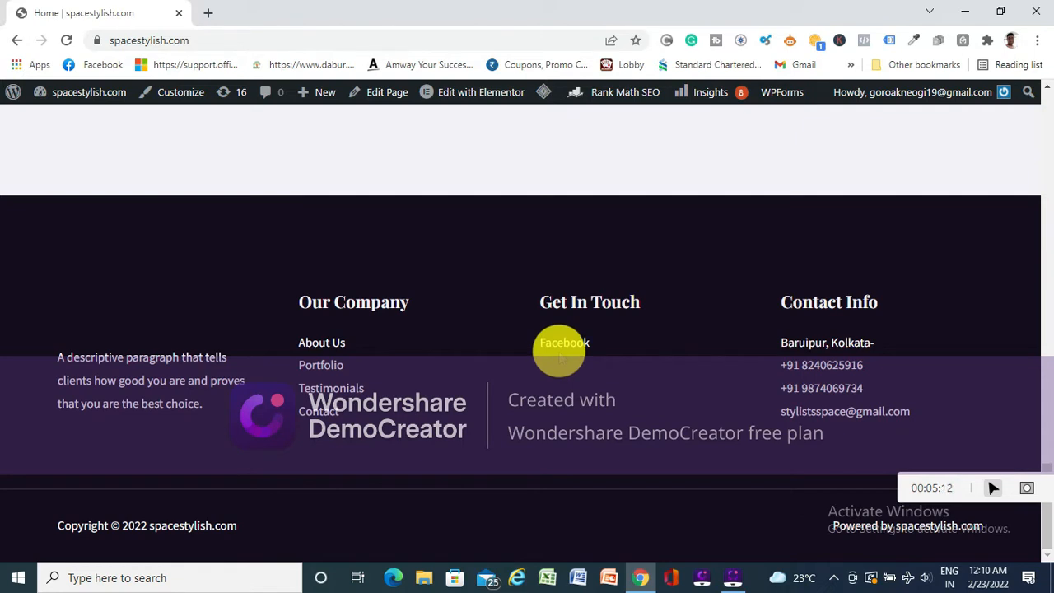
scroll(341, 343, "up", 15)
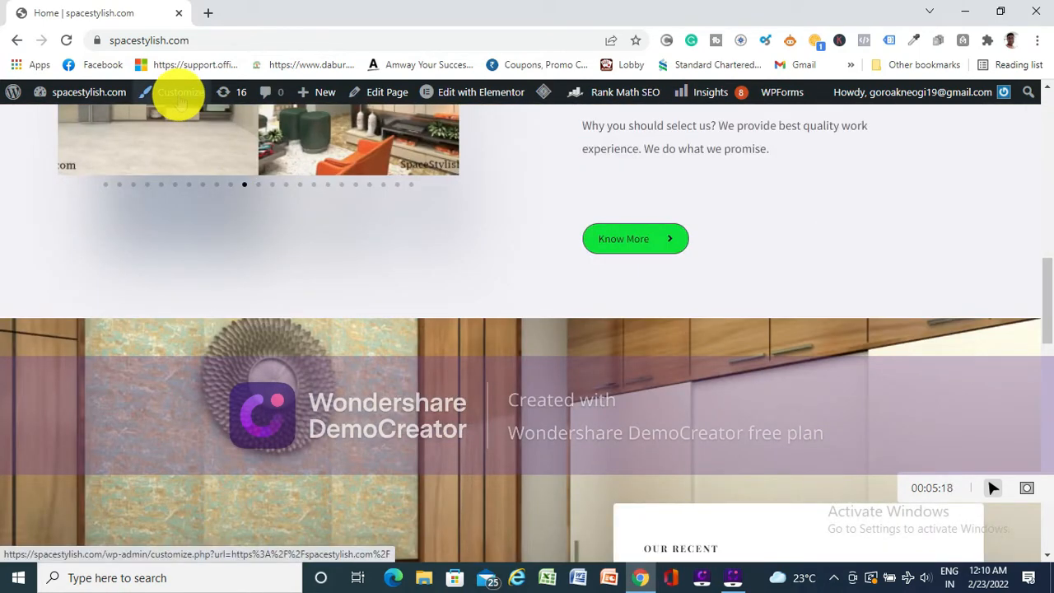
scroll(447, 400, "up", 8)
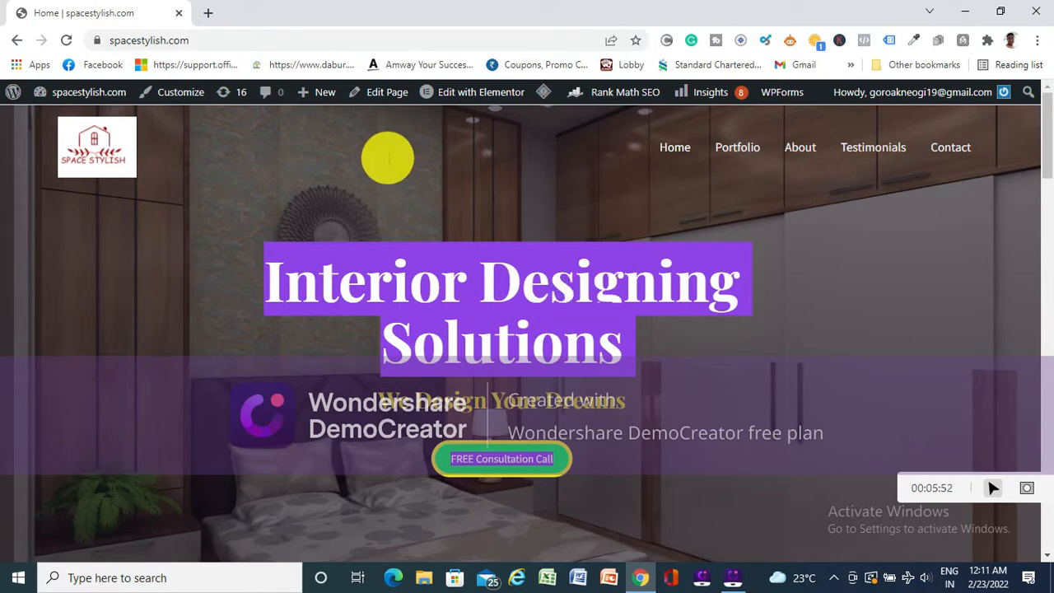
- View the Elementor editing options available for the live home page, including Site Settings and Theme Builder
mouse_move(472, 96)
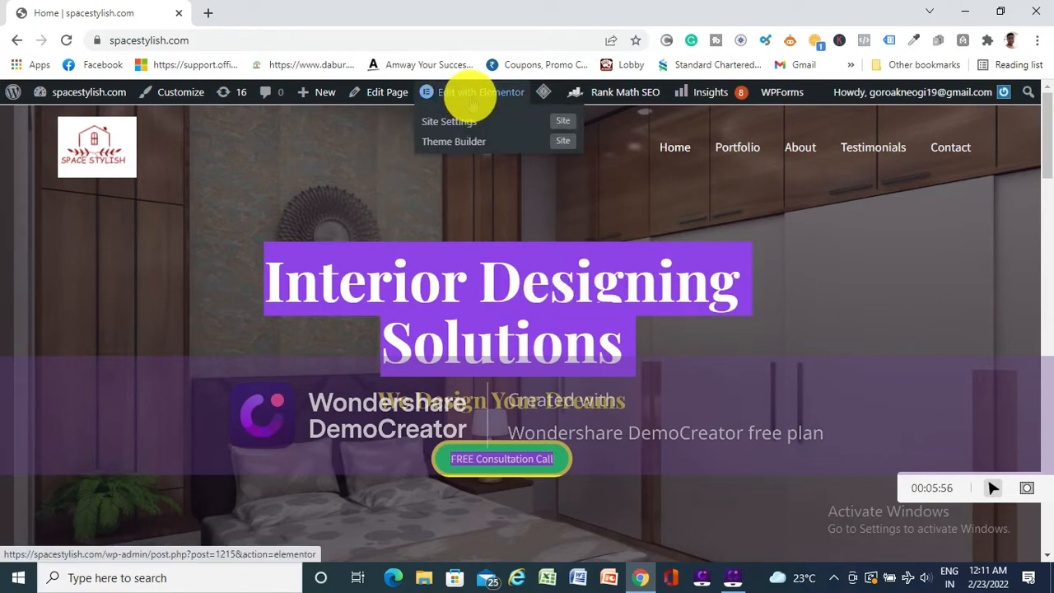
left_click(472, 97)
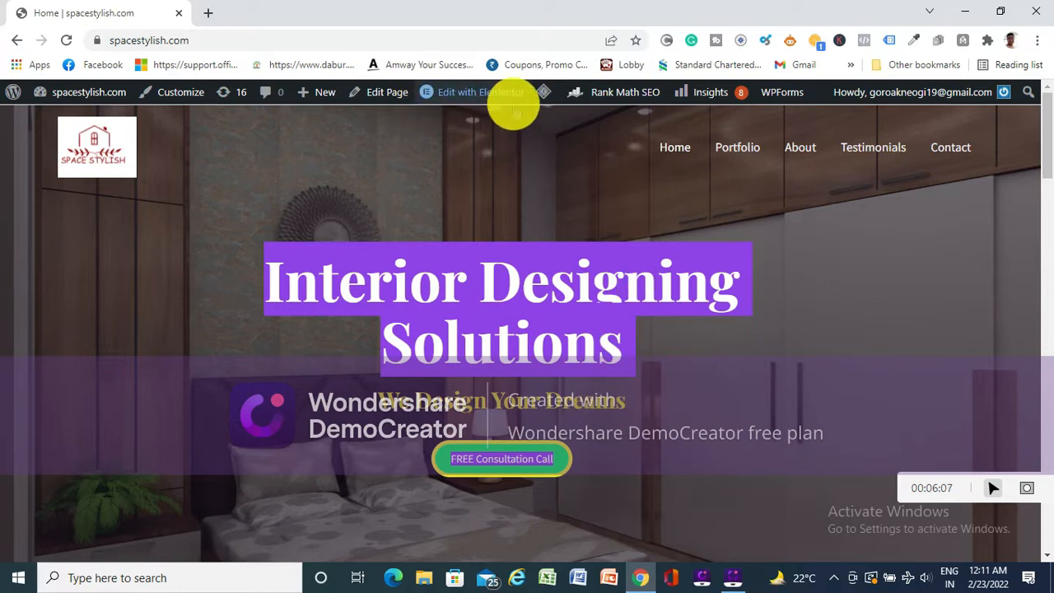
mouse_move(498, 105)
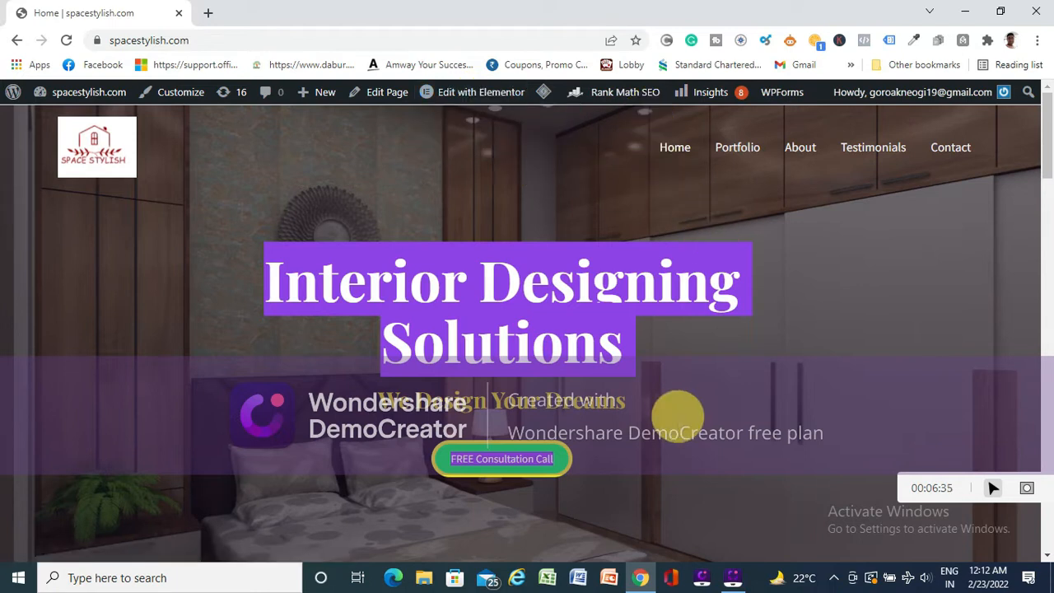
mouse_move(498, 86)
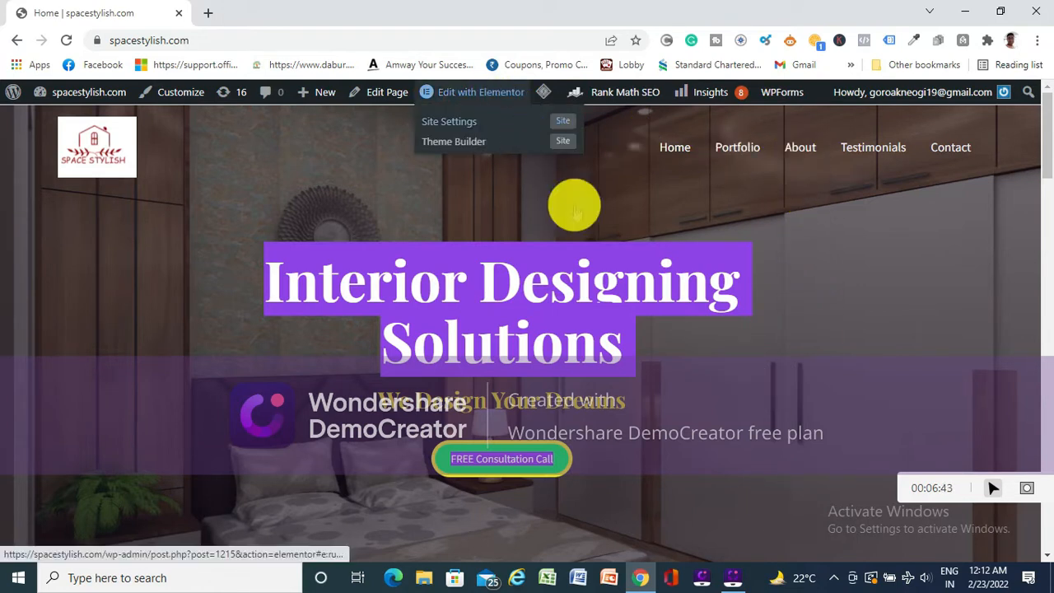
mouse_move(793, 94)
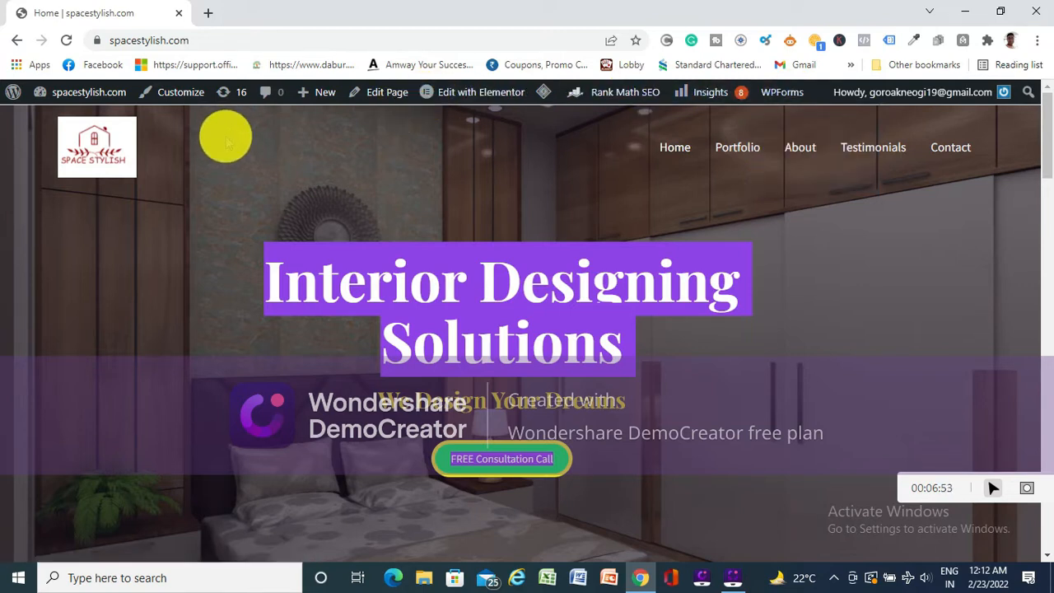
- Clear the text selection in the hero section and open the home page in the Elementor editor
left_click(165, 288)
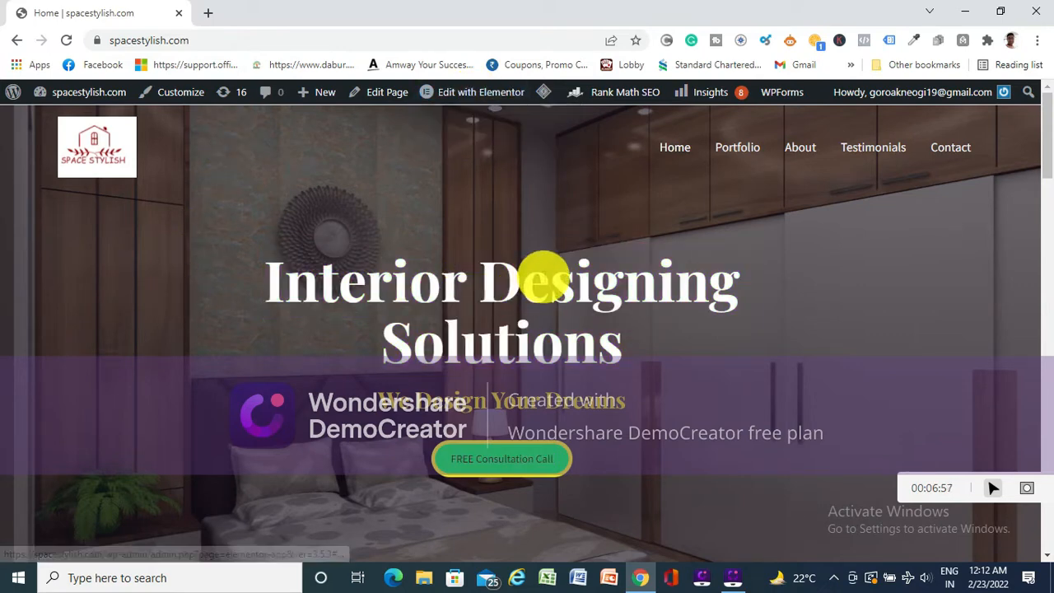
scroll(542, 278, "down", 3)
scroll(546, 276, "up", 3)
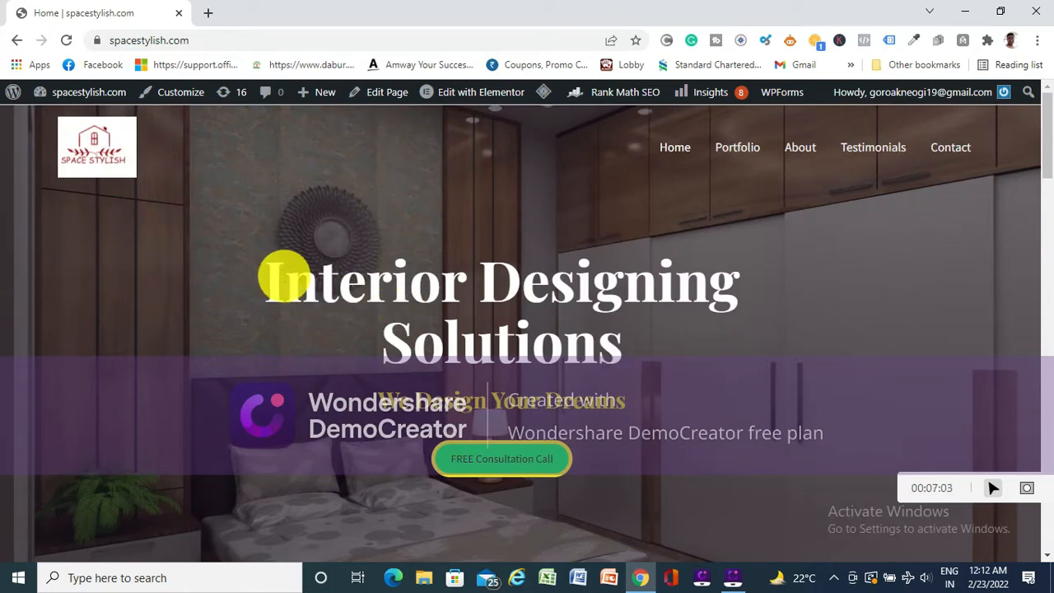
scroll(382, 402, "down", 6)
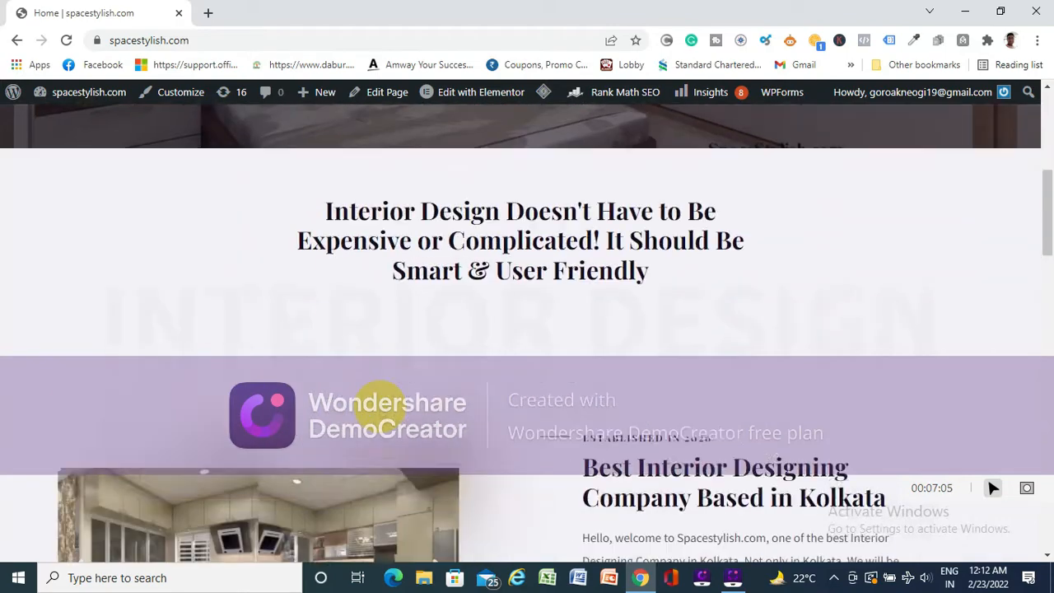
scroll(571, 365, "down", 6)
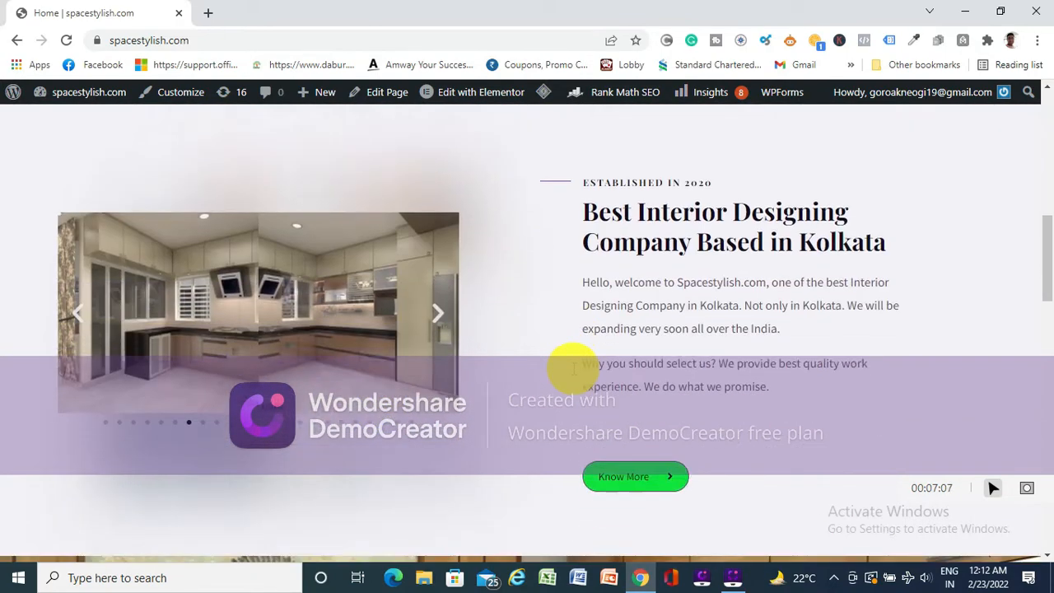
scroll(536, 396, "up", 9)
scroll(493, 409, "up", 3)
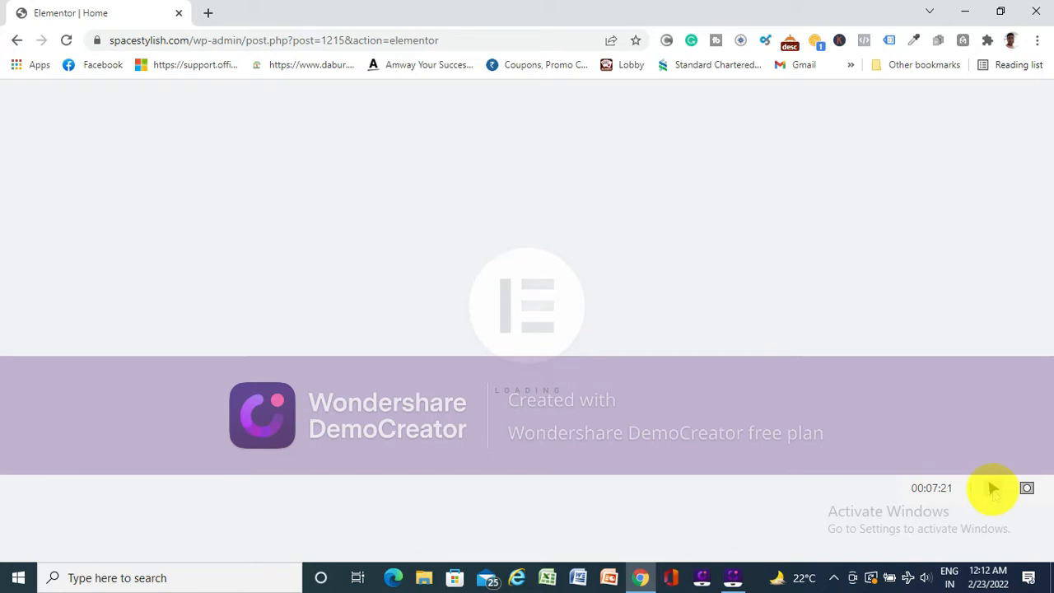
left_click(993, 489)
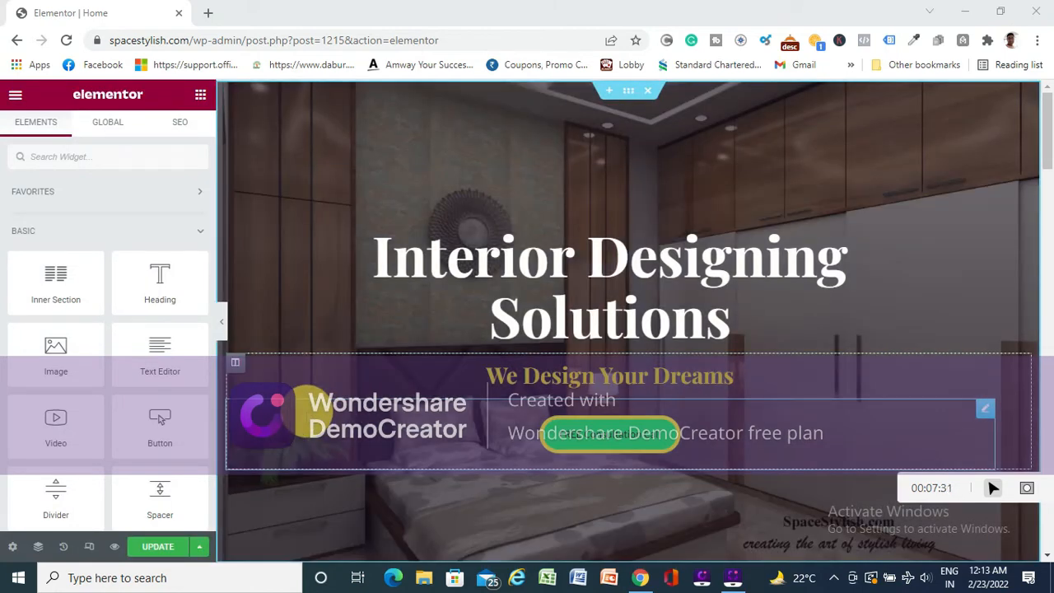
- Open the hero section's Style settings in Elementor and bring up the media chooser for its background image
scroll(623, 228, "down", 4)
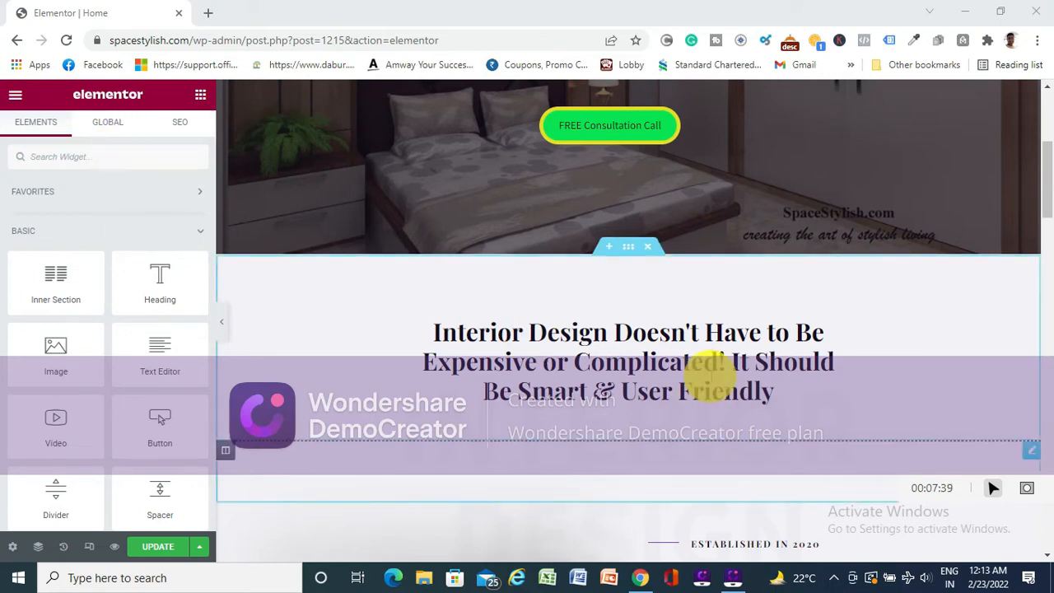
scroll(708, 375, "down", 5)
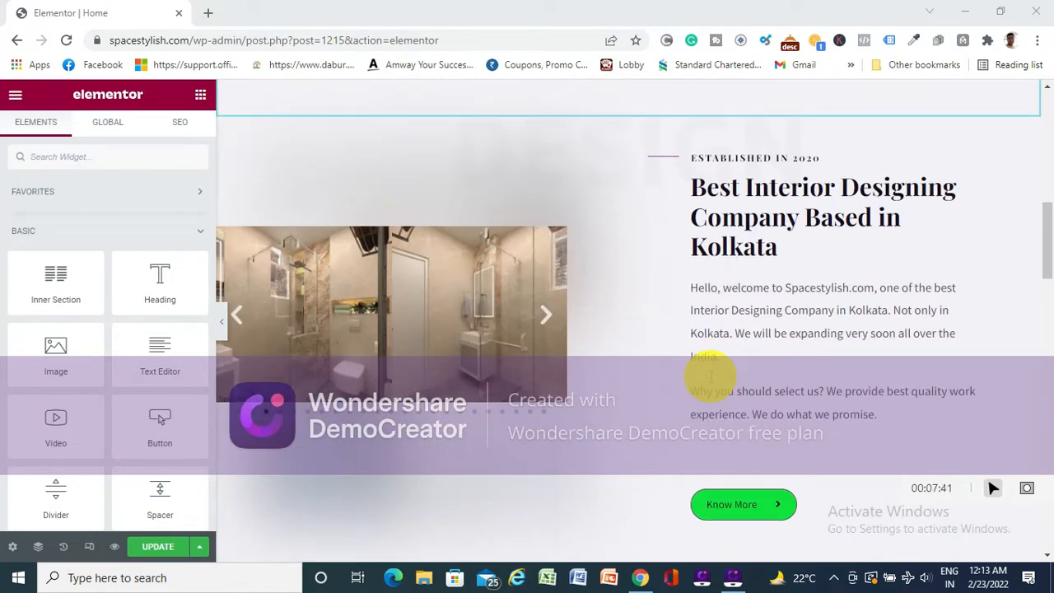
scroll(710, 376, "down", 12)
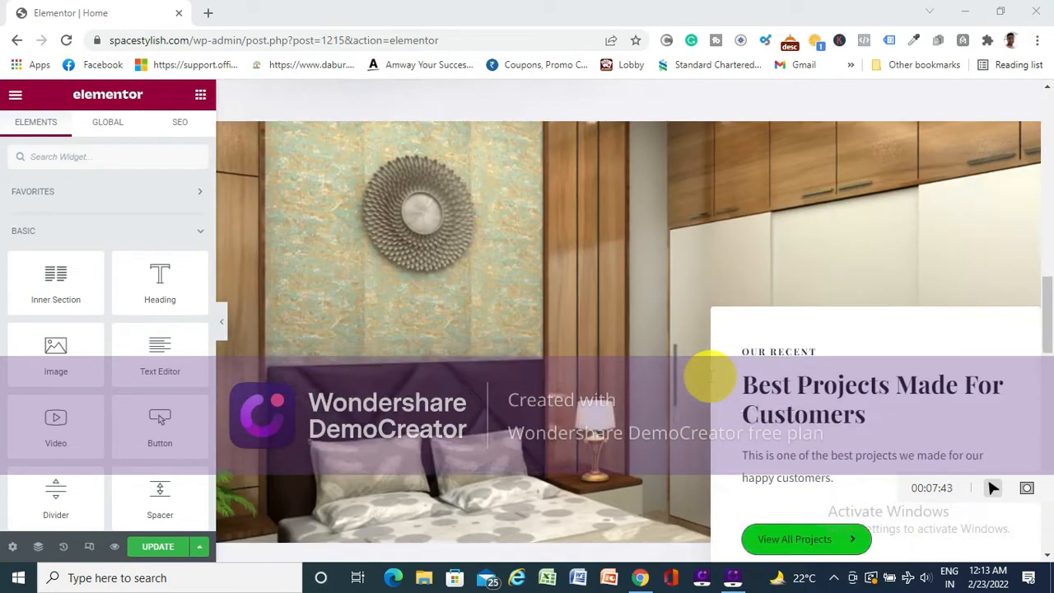
scroll(710, 377, "up", 15)
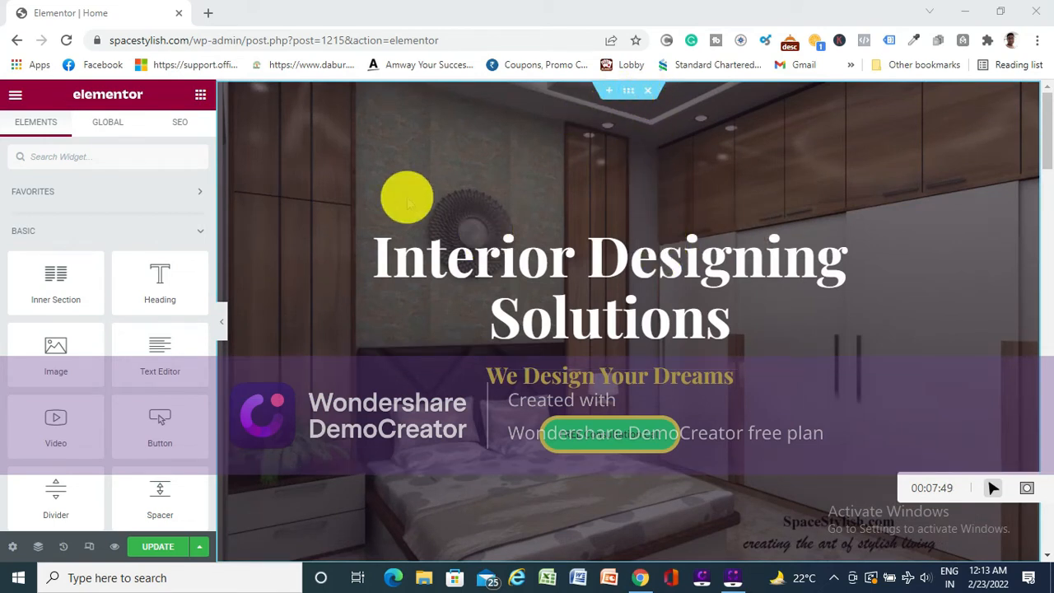
left_click(629, 92)
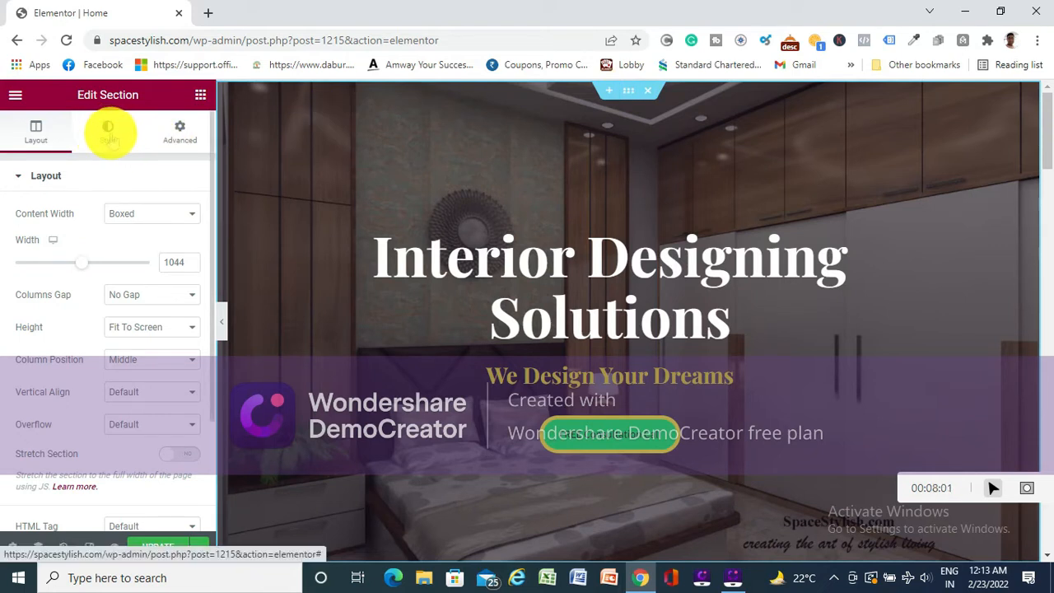
left_click(109, 135)
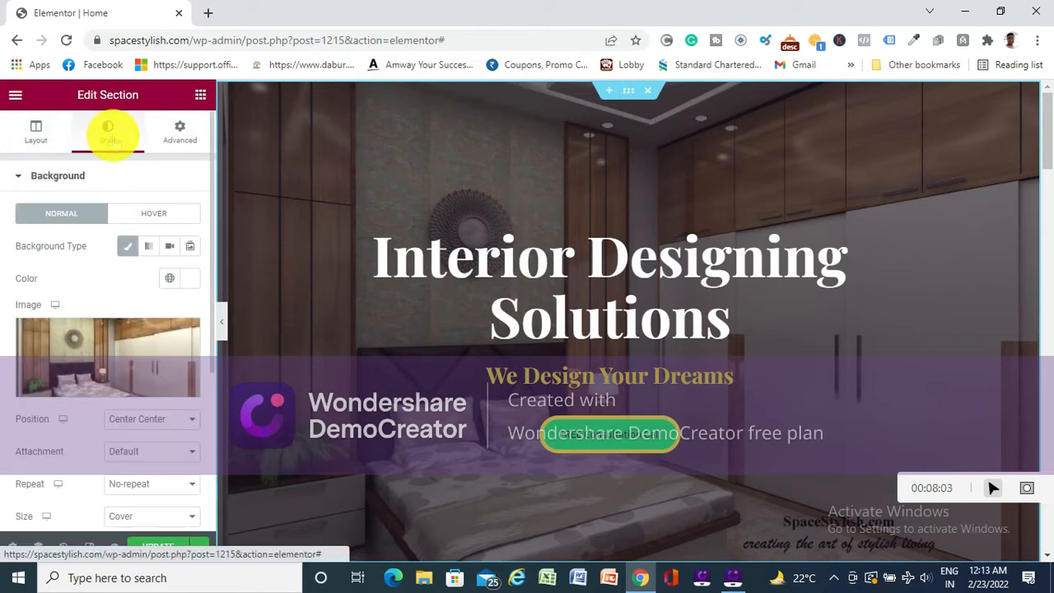
mouse_move(67, 346)
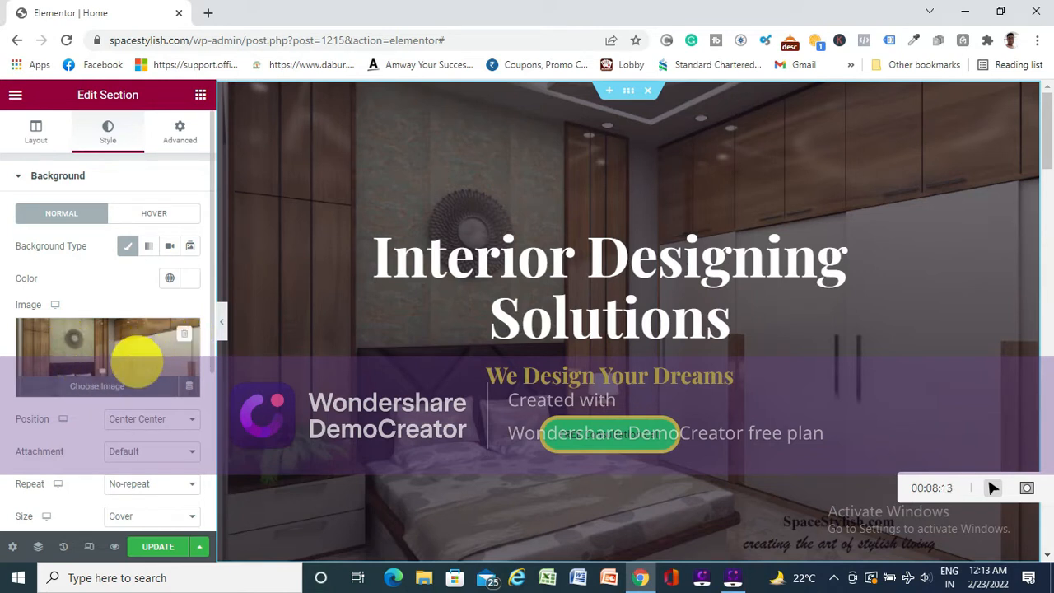
left_click(95, 385)
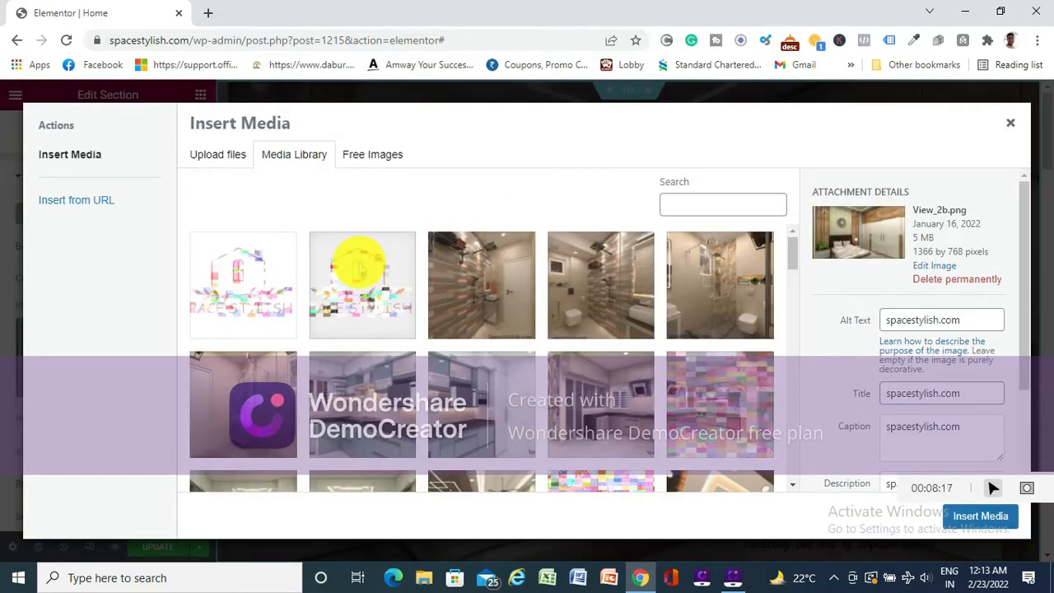
- Browse the interior images in the media library for a possible hero background
scroll(492, 260, "down", 3)
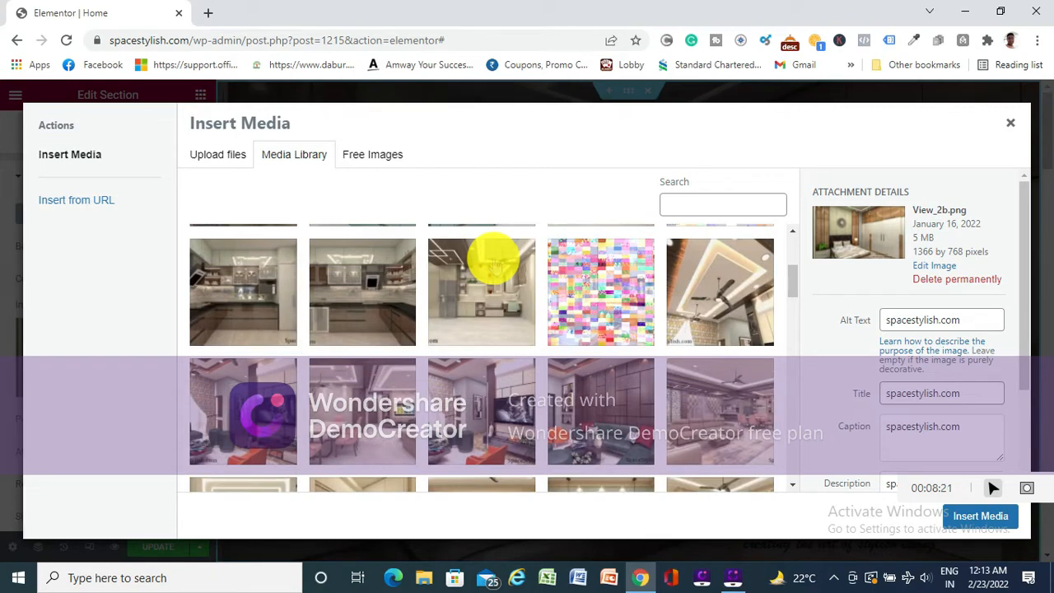
scroll(492, 261, "down", 2)
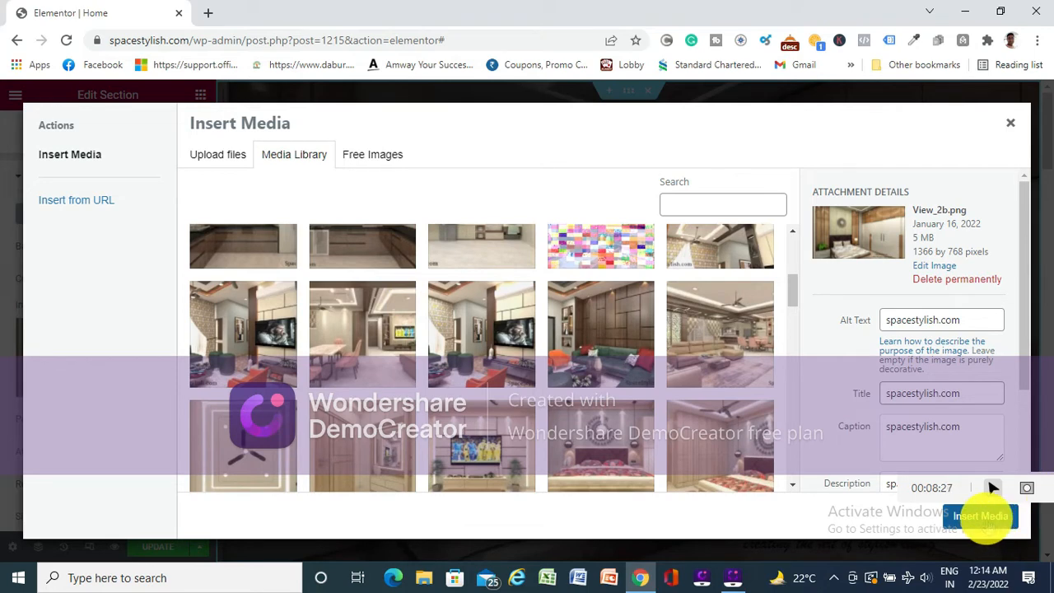
scroll(428, 288, "down", 2)
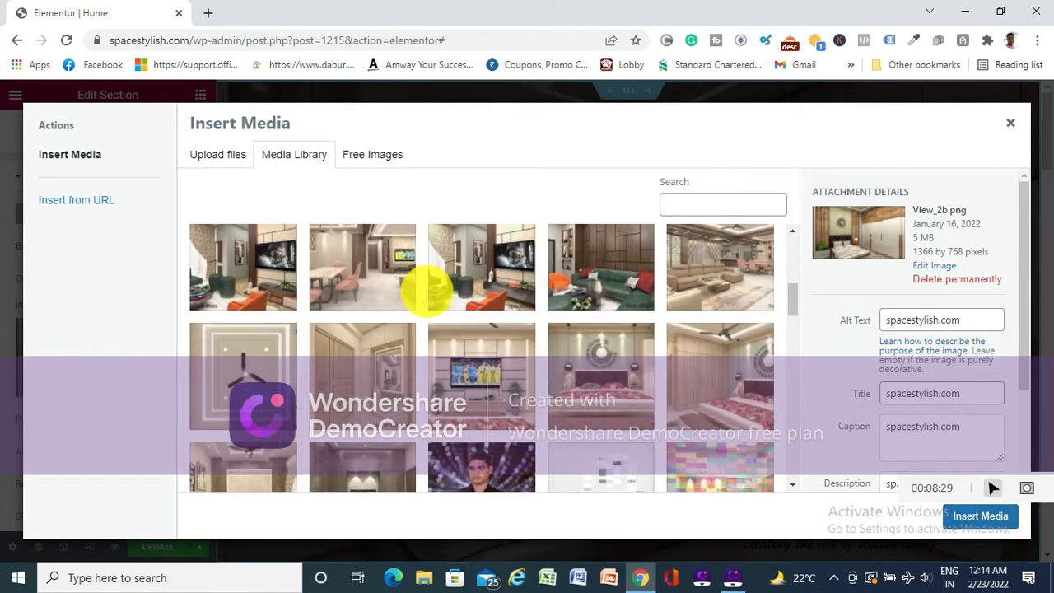
scroll(428, 289, "down", 8)
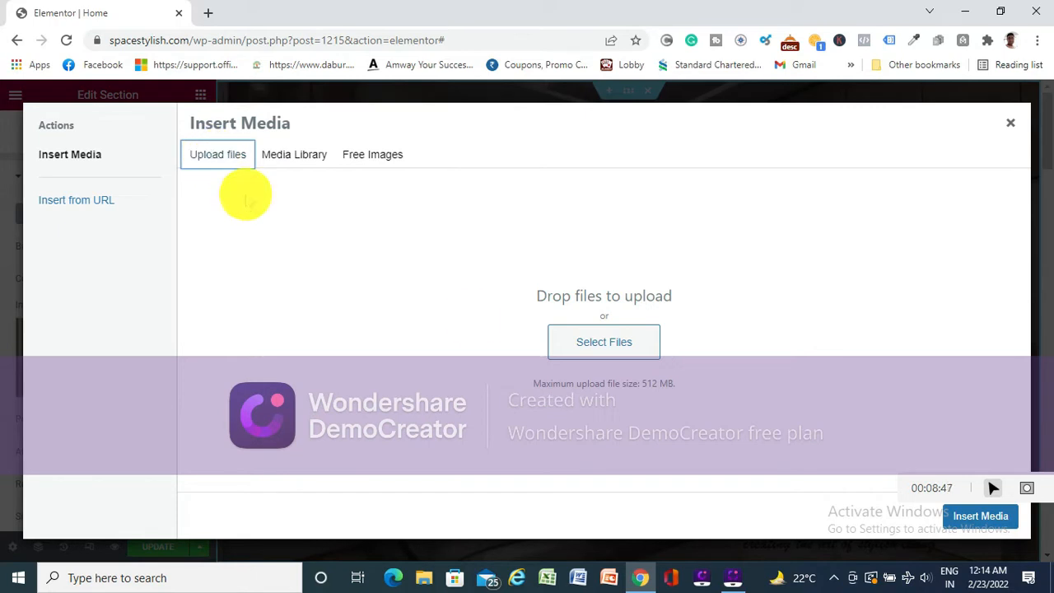
- Look through the Desktop, Downloads and Pictures folders for an image to upload, and close the media chooser without selecting one
left_click(590, 338)
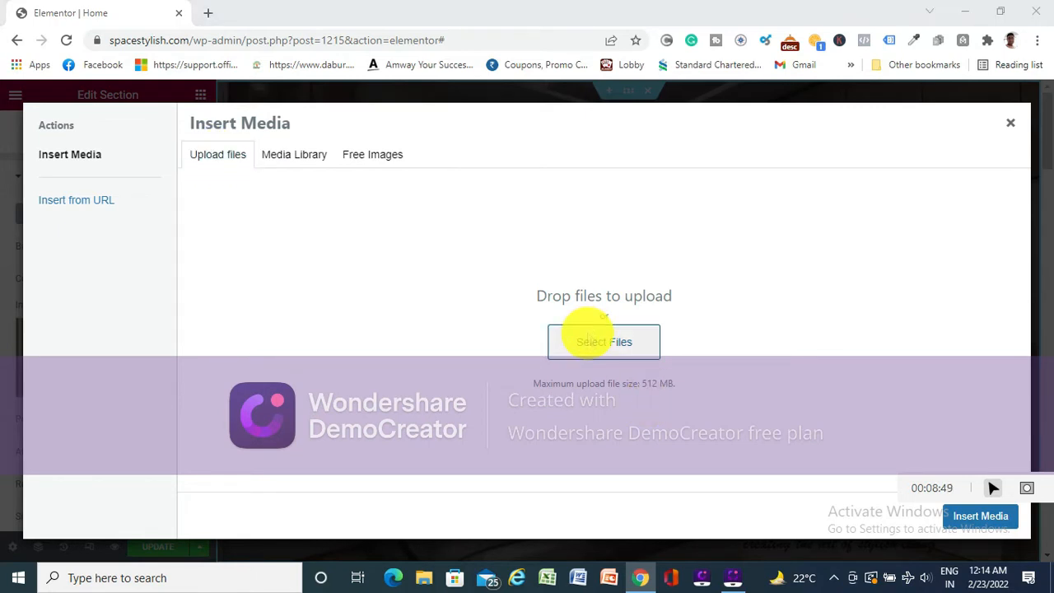
scroll(145, 236, "down", 1)
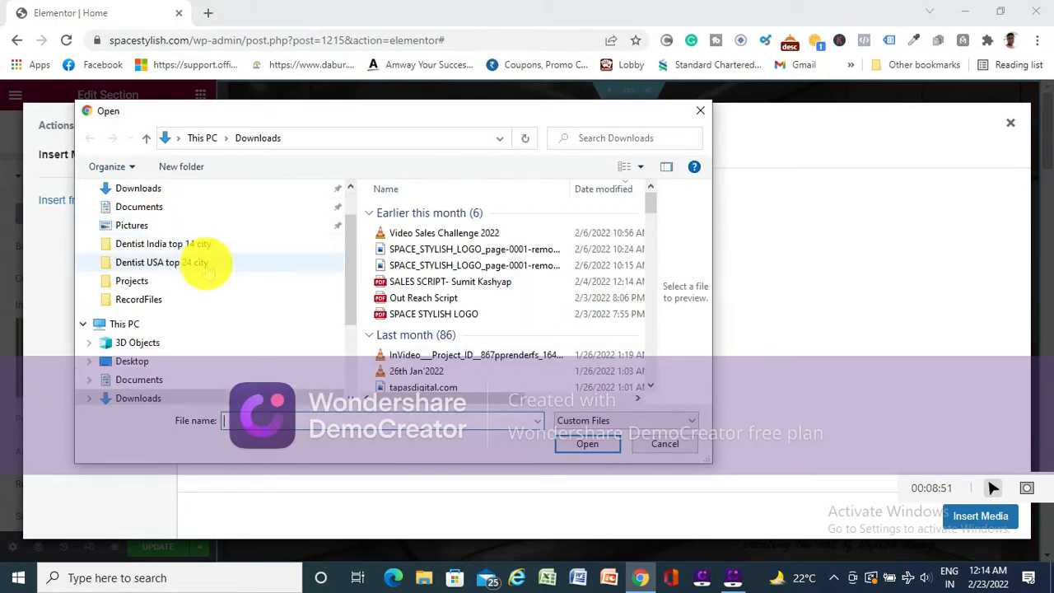
scroll(173, 247, "up", 2)
left_click(132, 219)
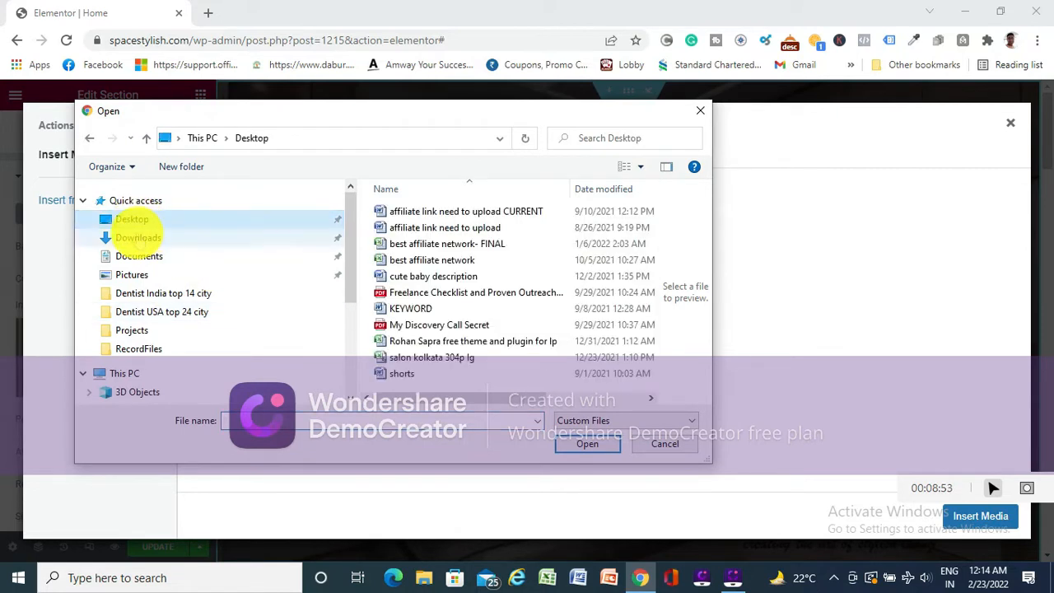
left_click(138, 237)
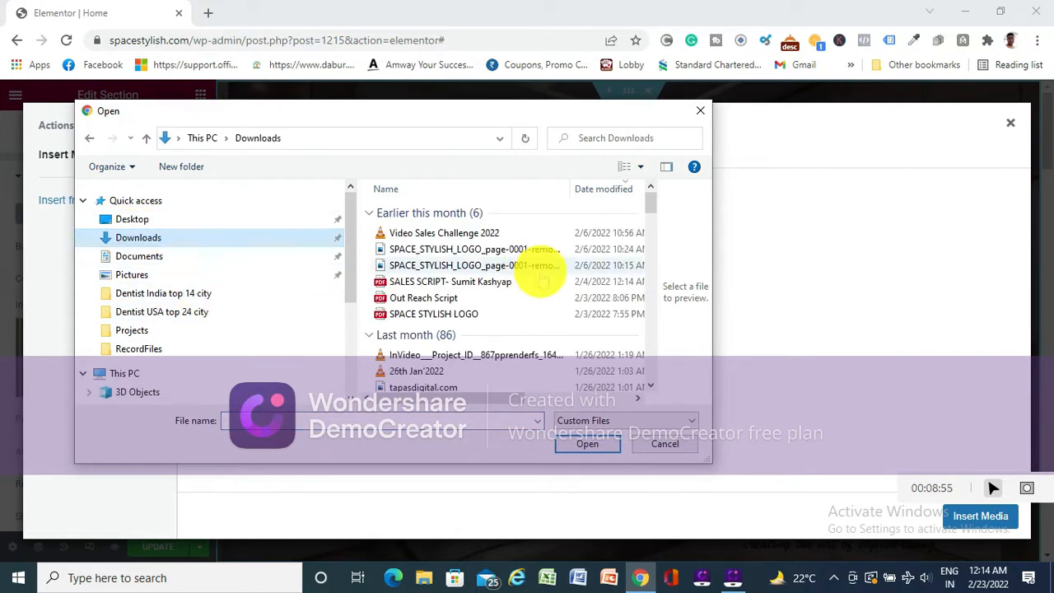
left_click(134, 272)
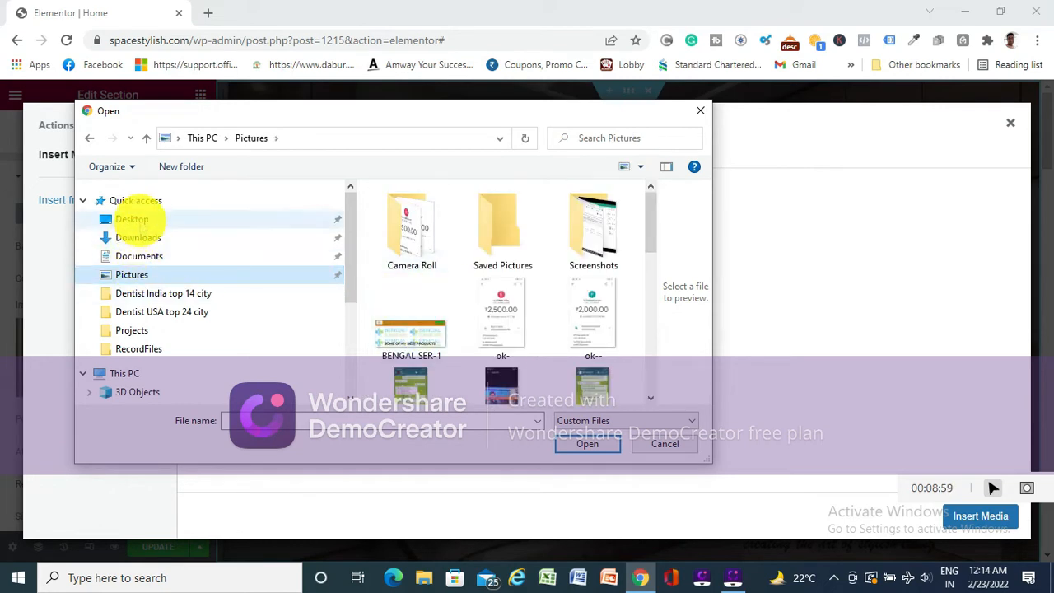
left_click(132, 219)
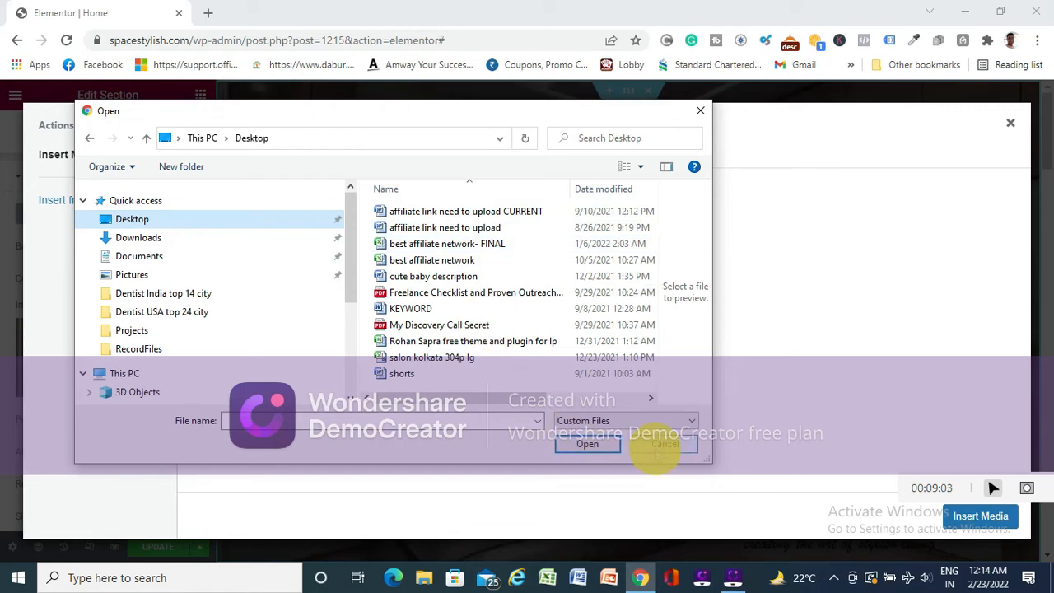
left_click(665, 445)
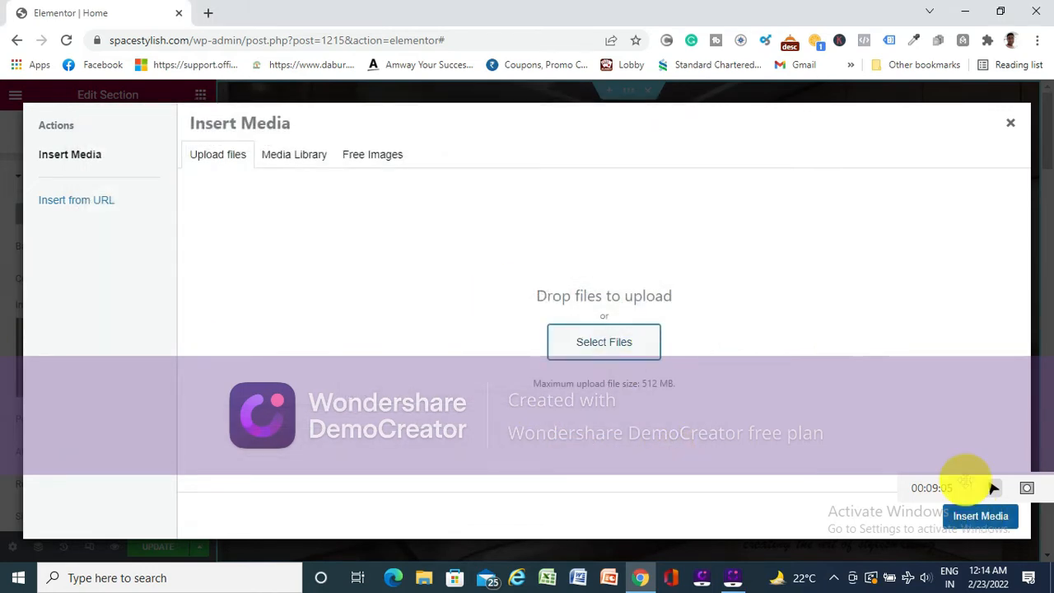
left_click(1010, 122)
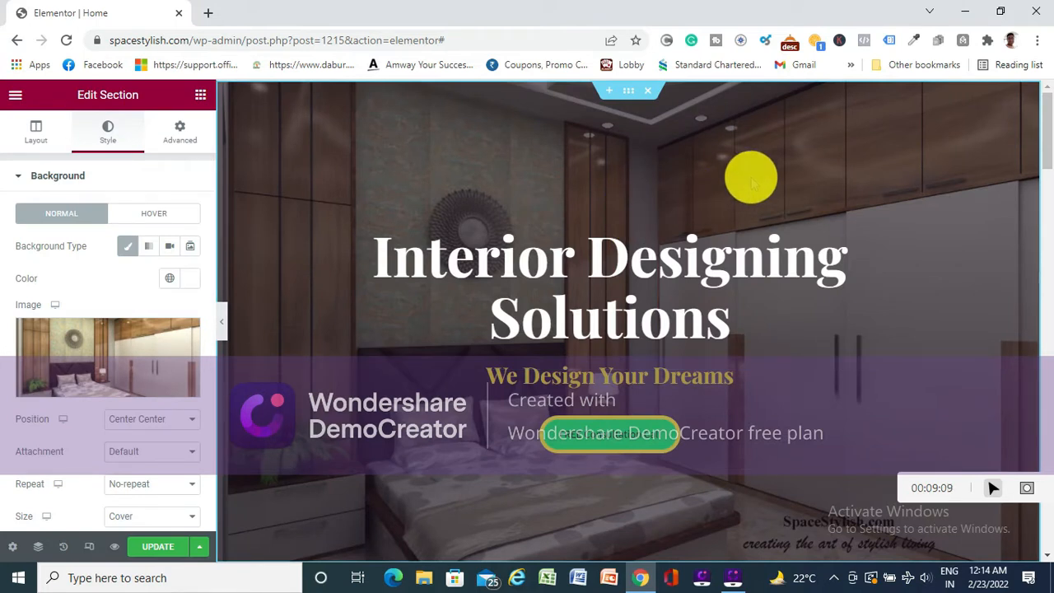
- Review the hero background image's Position options and preview the hero section at full width with the settings panel temporarily hidden
mouse_move(170, 376)
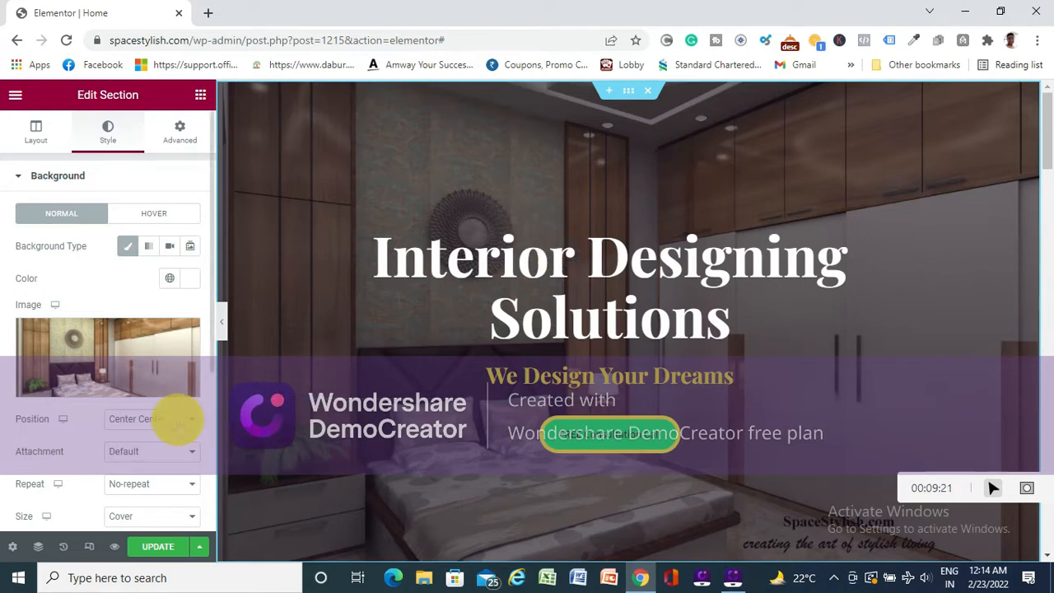
left_click(165, 420)
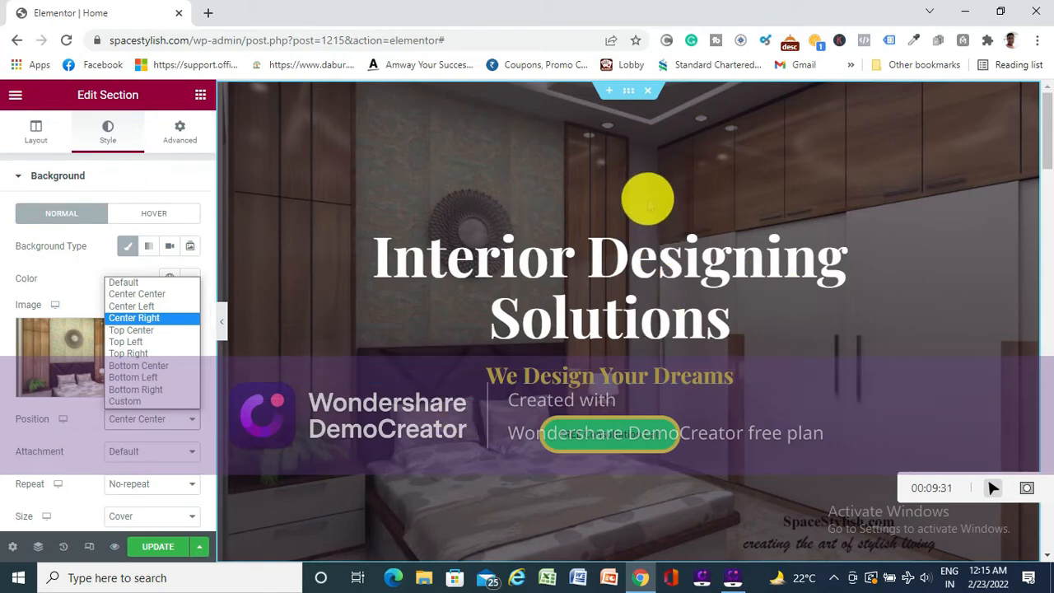
left_click(223, 321)
left_click(222, 320)
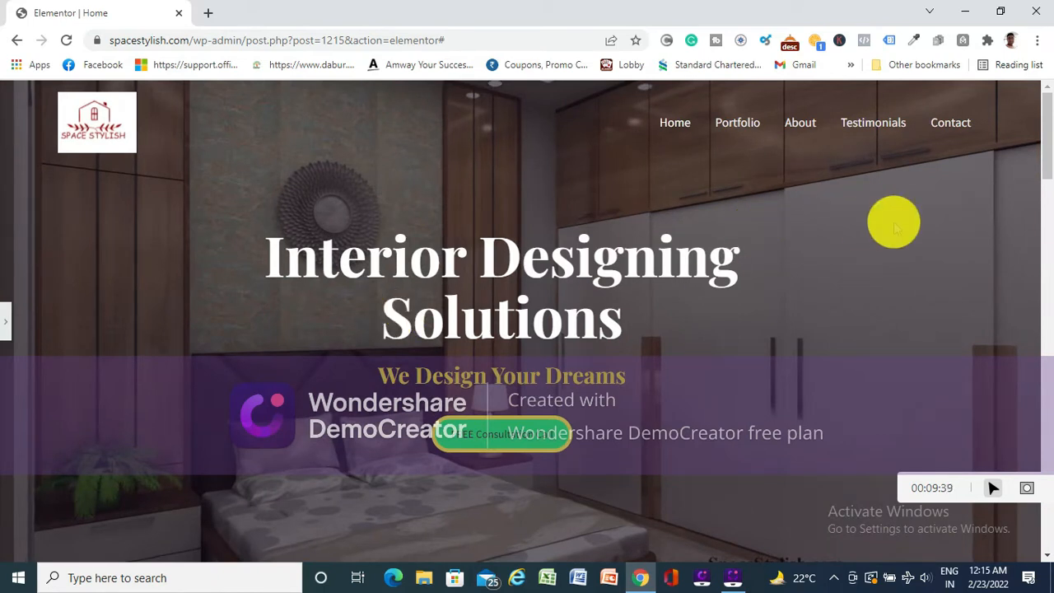
left_click(8, 321)
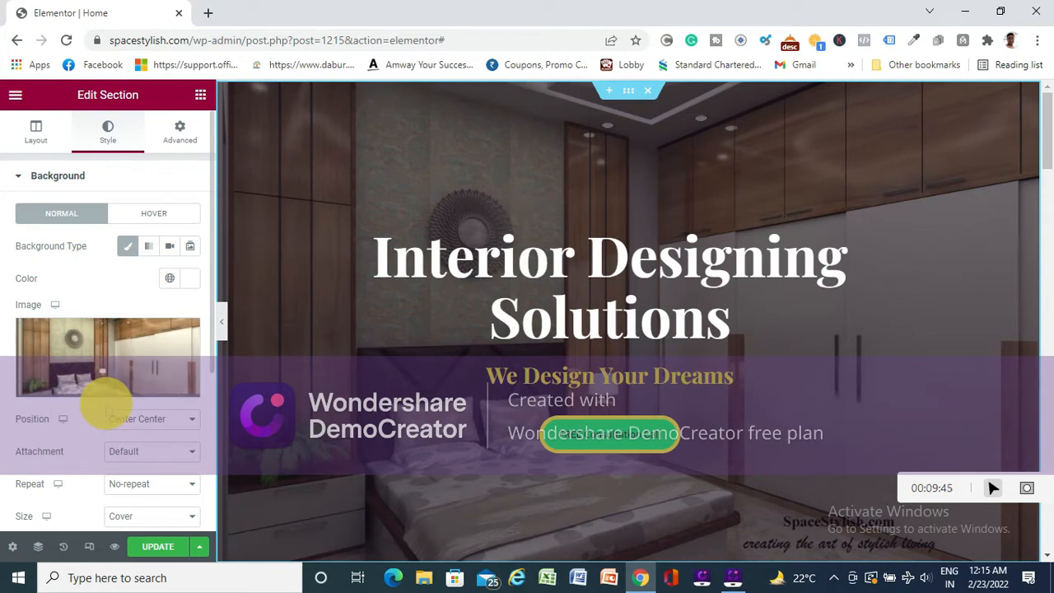
left_click(161, 550)
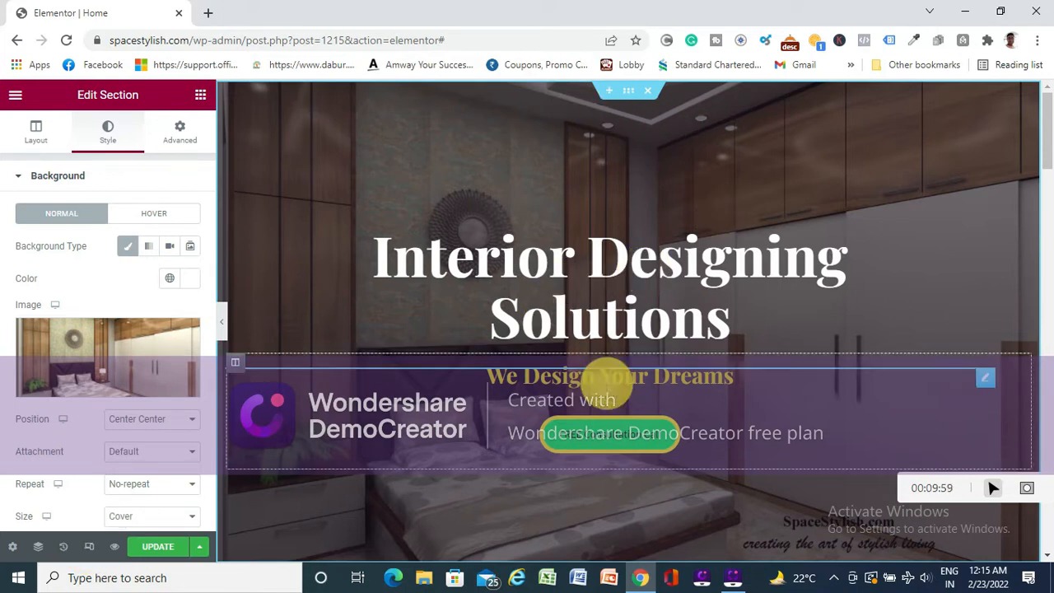
left_click(155, 547)
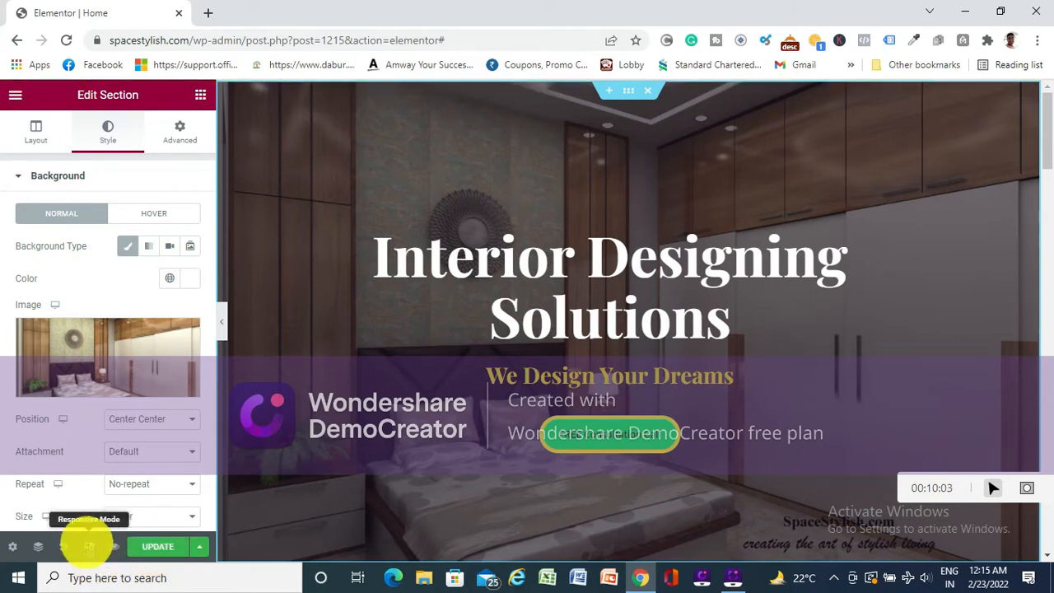
- Preview the home page in the mobile responsive view, checking its layout from the hero section down to the footer
left_click(89, 548)
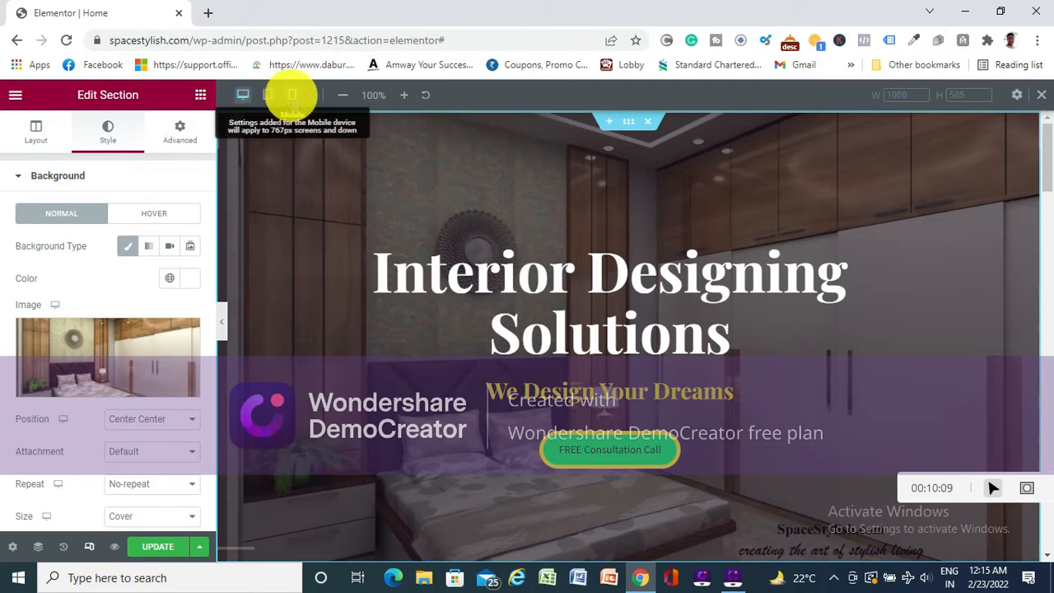
left_click(293, 95)
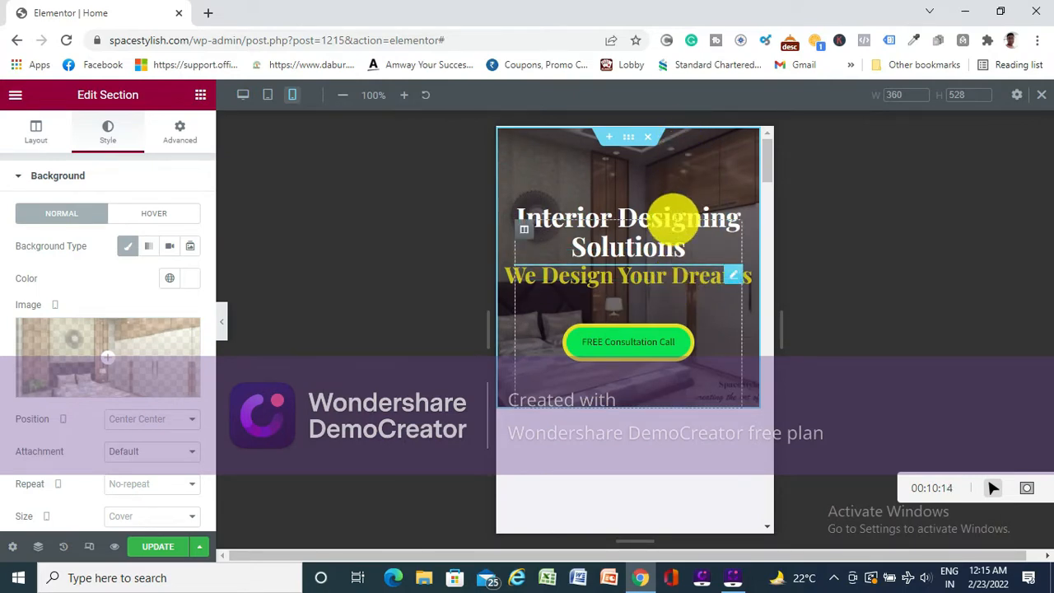
scroll(664, 350, "down", 5)
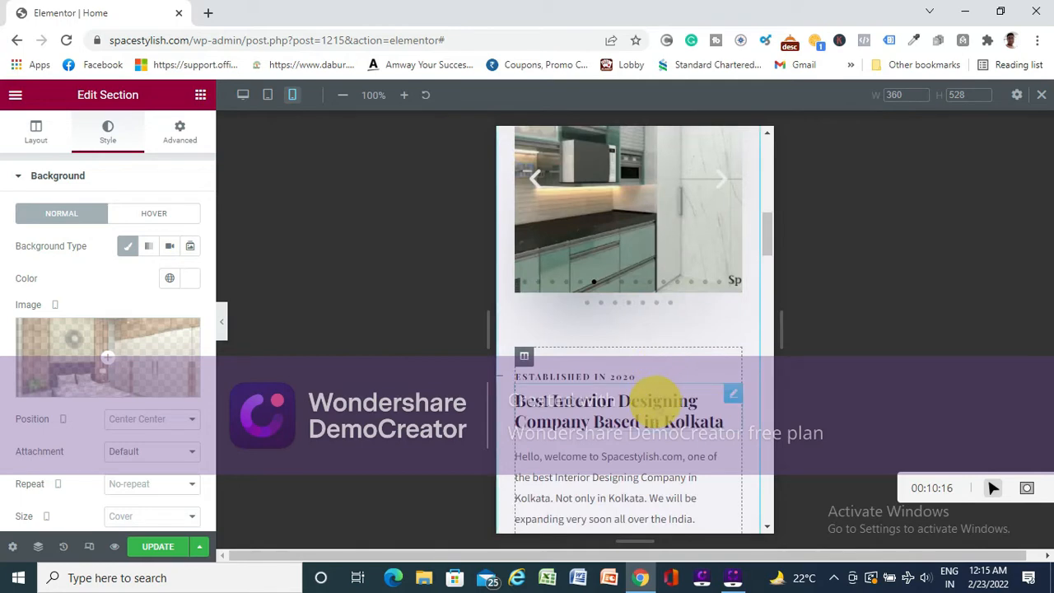
scroll(663, 372, "up", 6)
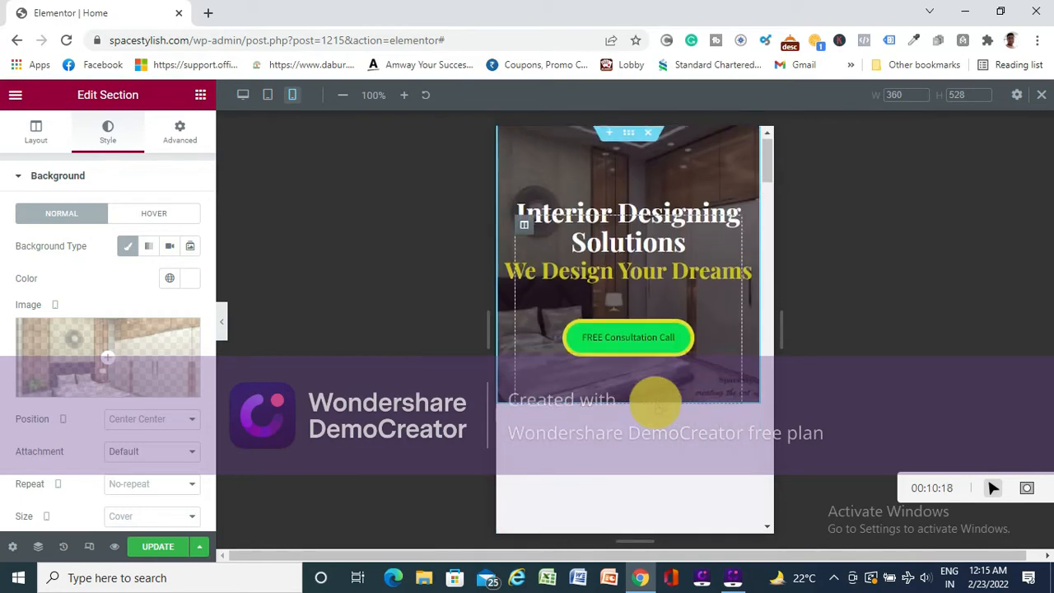
scroll(656, 404, "down", 8)
scroll(656, 404, "down", 10)
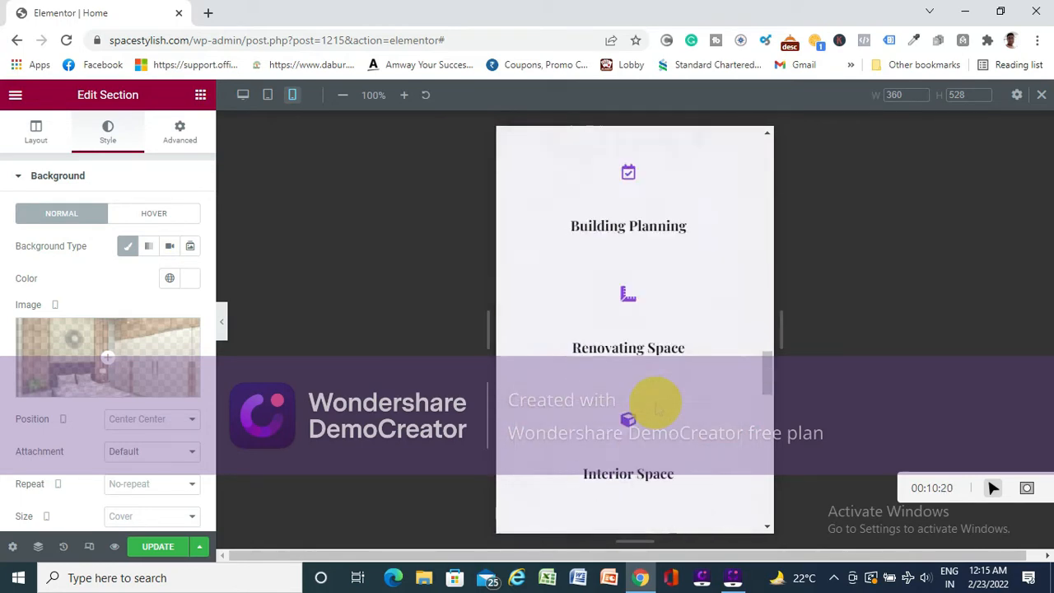
scroll(655, 403, "down", 3)
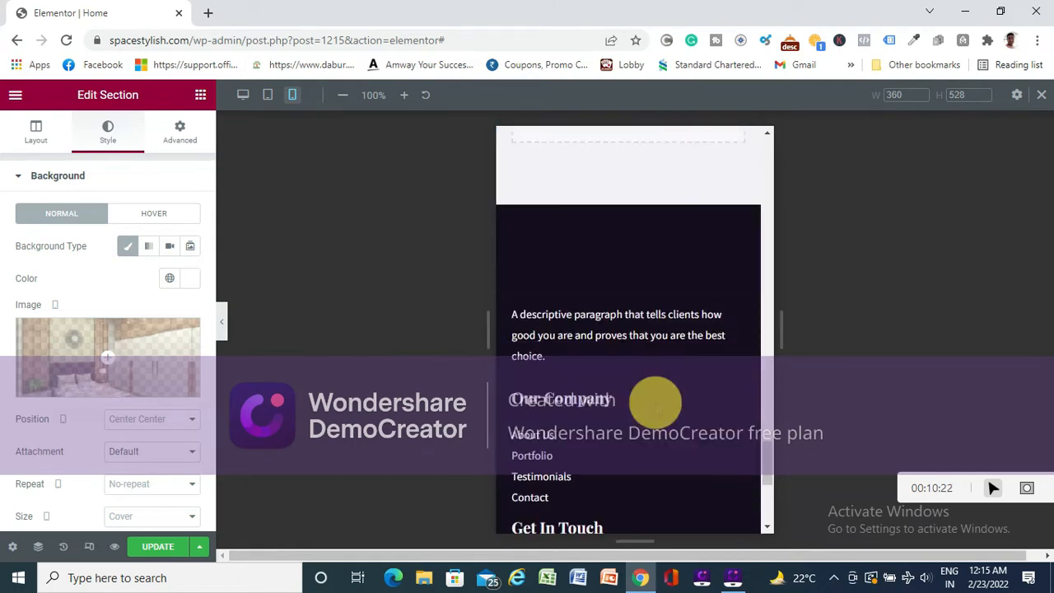
scroll(625, 387, "up", 6)
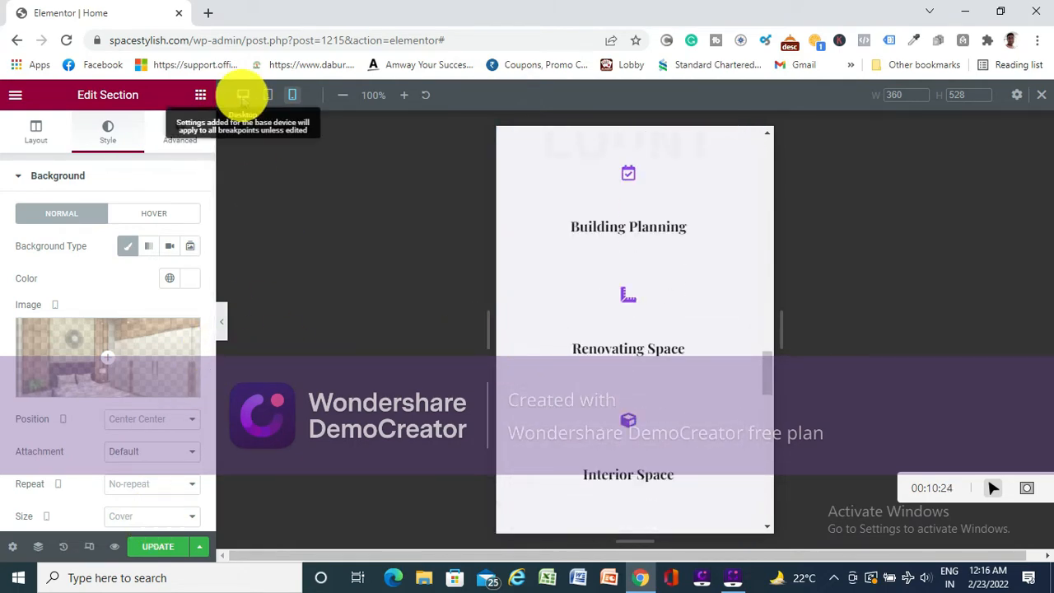
- Return the preview to the desktop view and publish the home page update
left_click(243, 95)
left_click(152, 546)
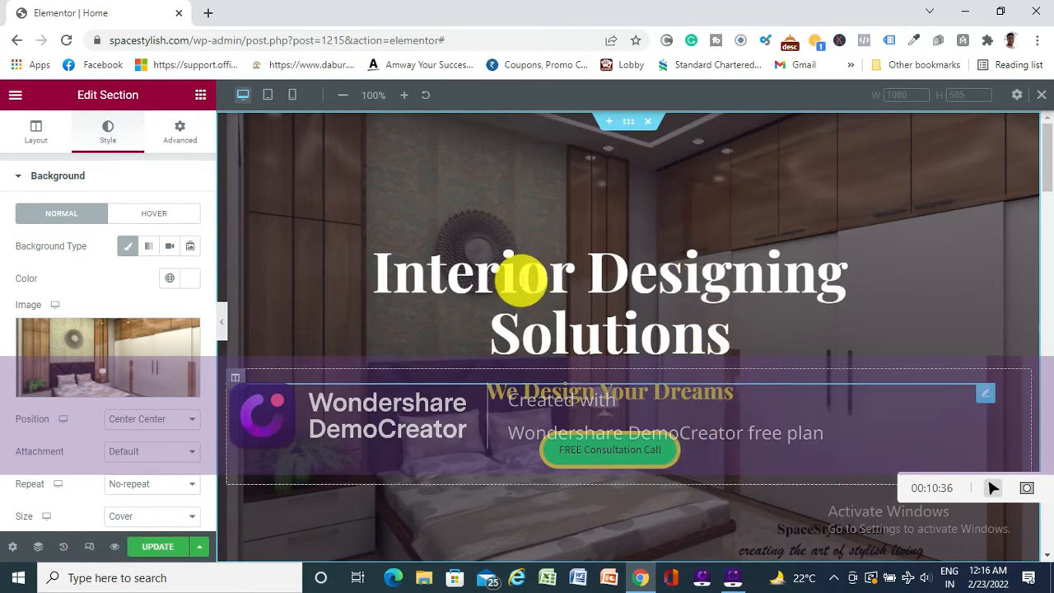
left_click(160, 550)
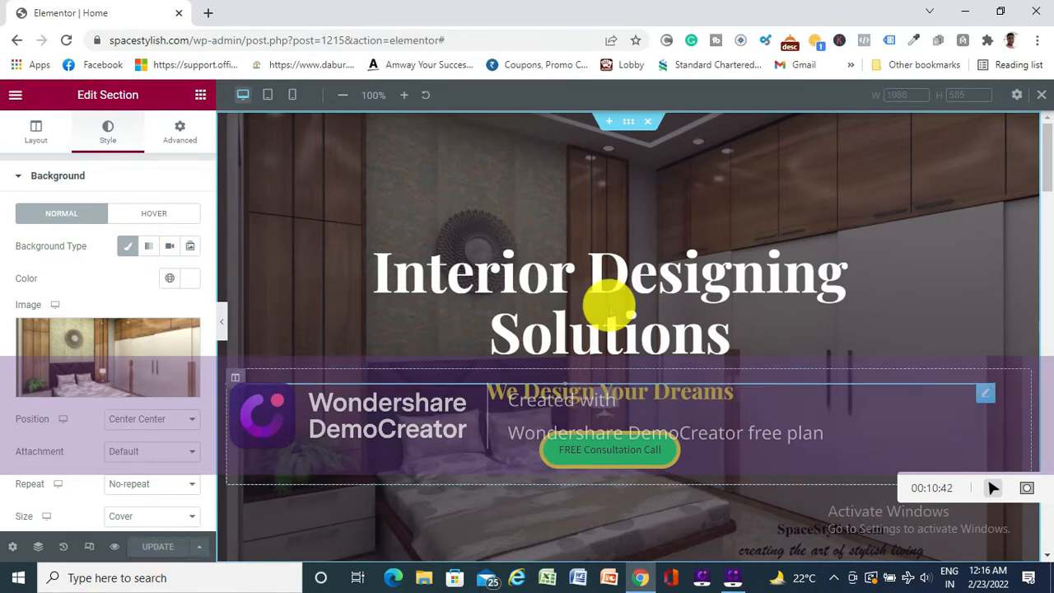
- Open the "Interior Design Doesn't Have to Be Expensive or Complicated!" section for editing and review its Layout, Style and Advanced settings
scroll(607, 305, "down", 5)
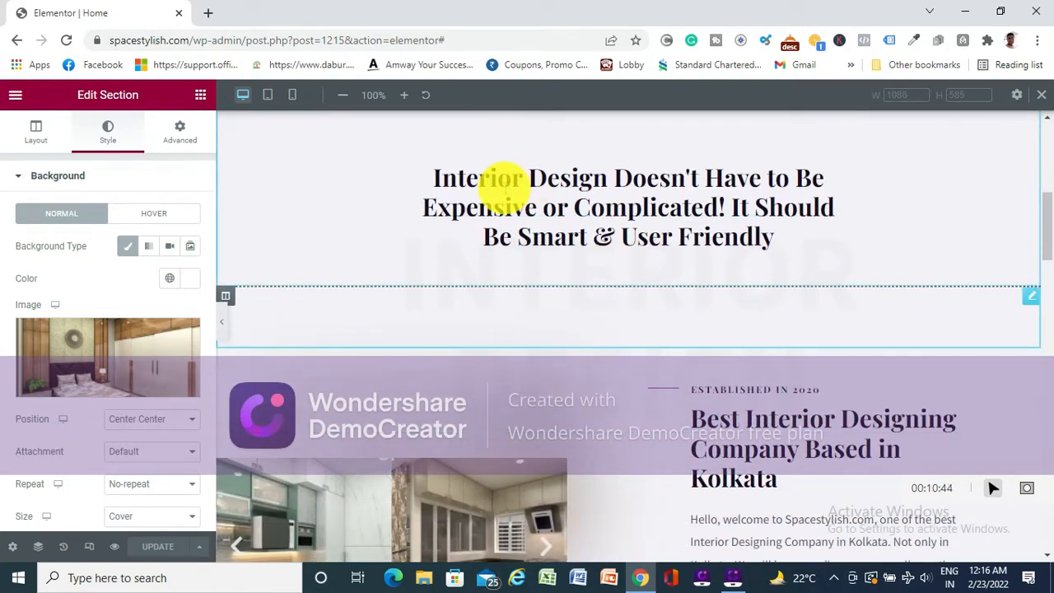
scroll(646, 235, "down", 2)
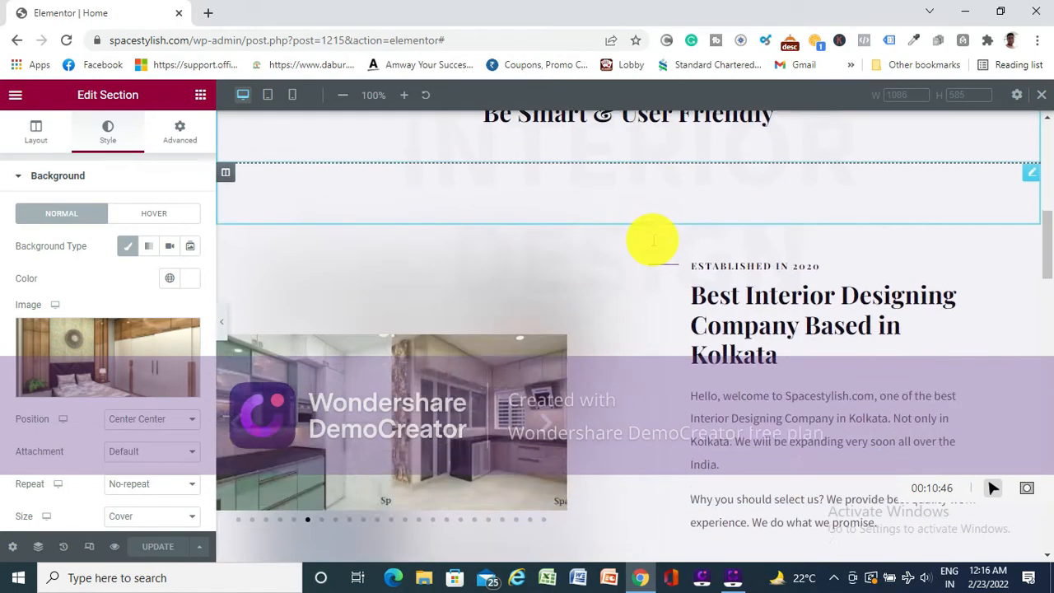
scroll(651, 236, "up", 3)
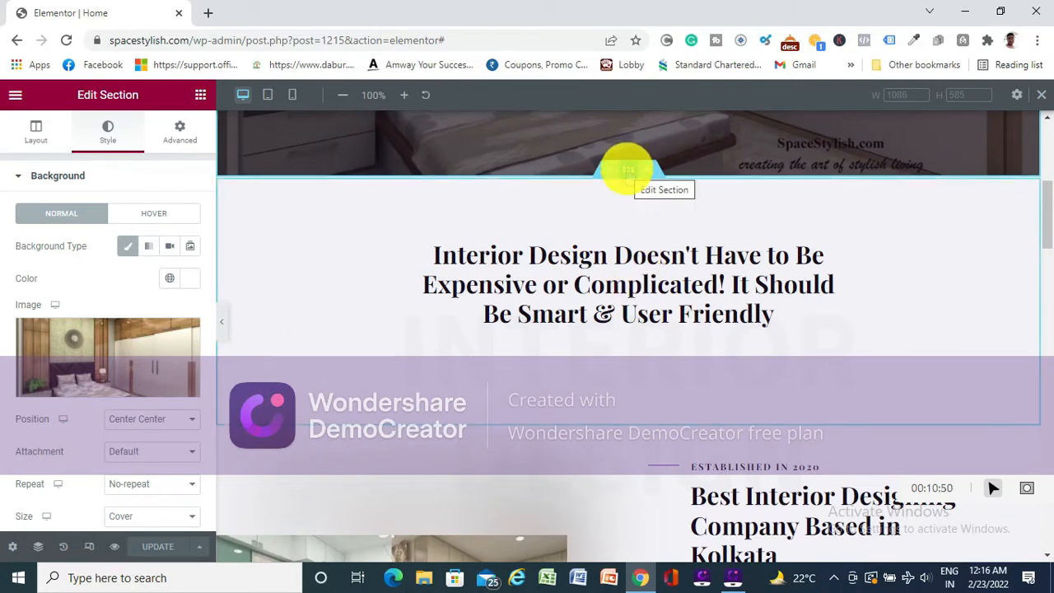
left_click(628, 170)
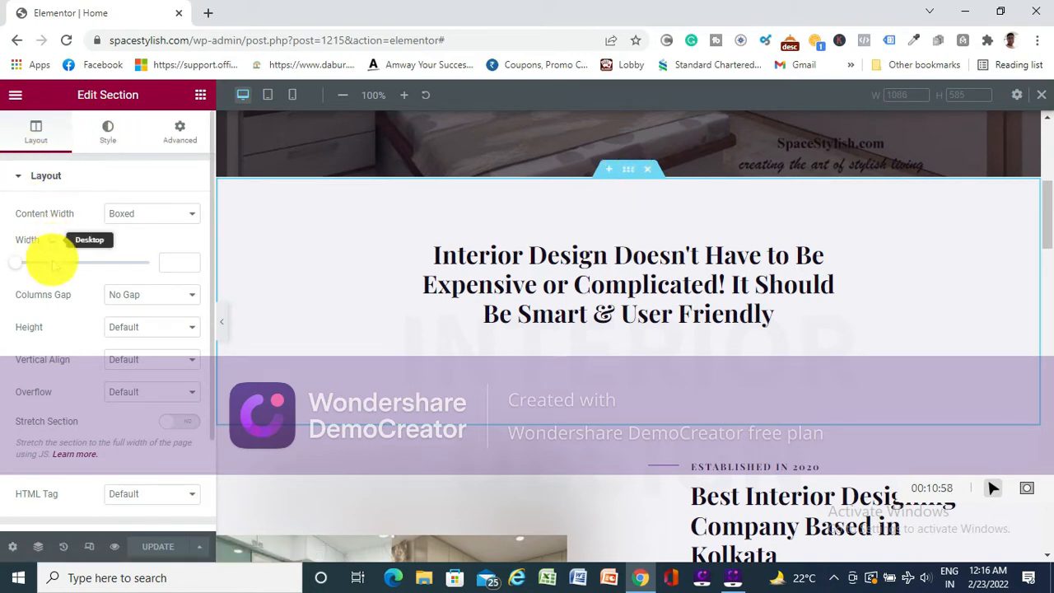
scroll(66, 280, "down", 2)
scroll(70, 297, "up", 2)
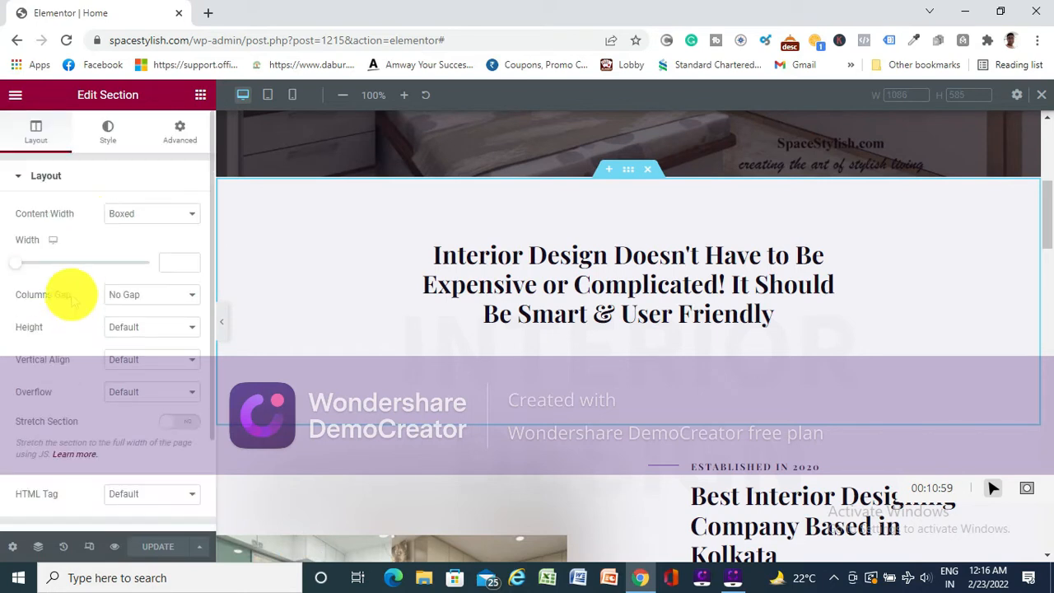
left_click(113, 136)
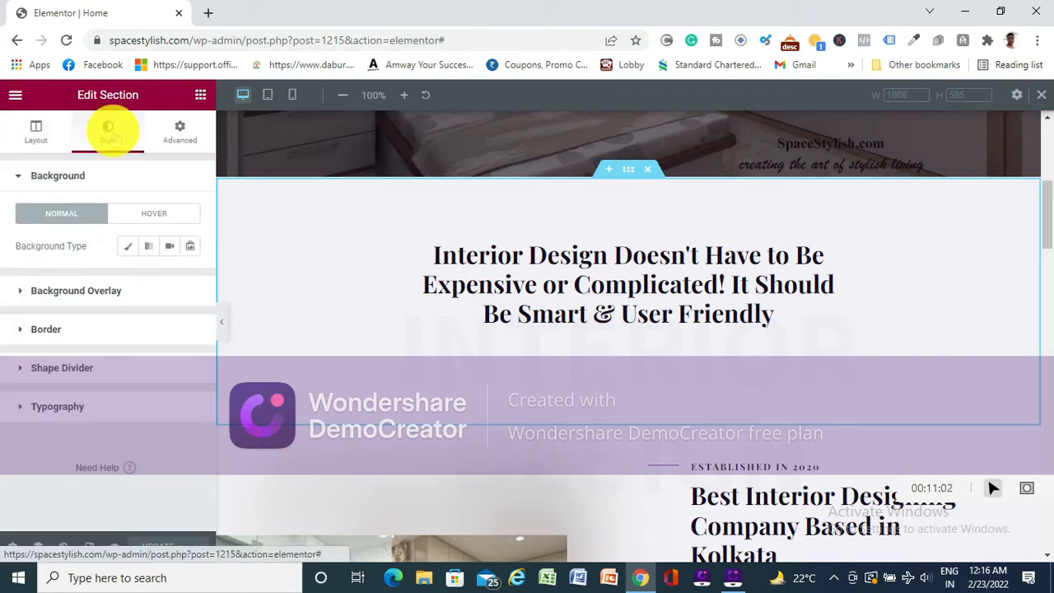
left_click(176, 136)
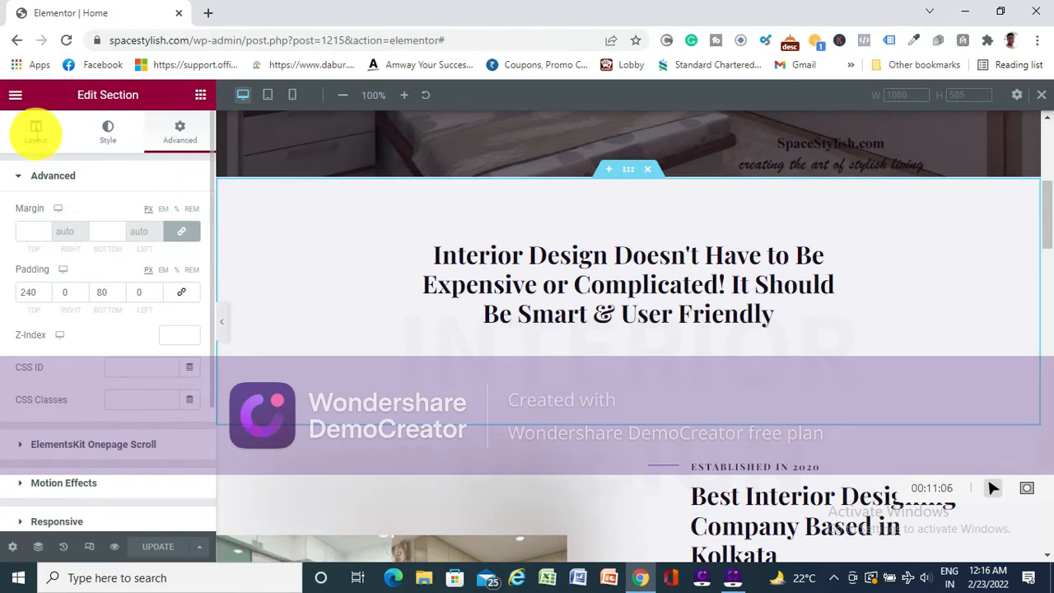
left_click(35, 131)
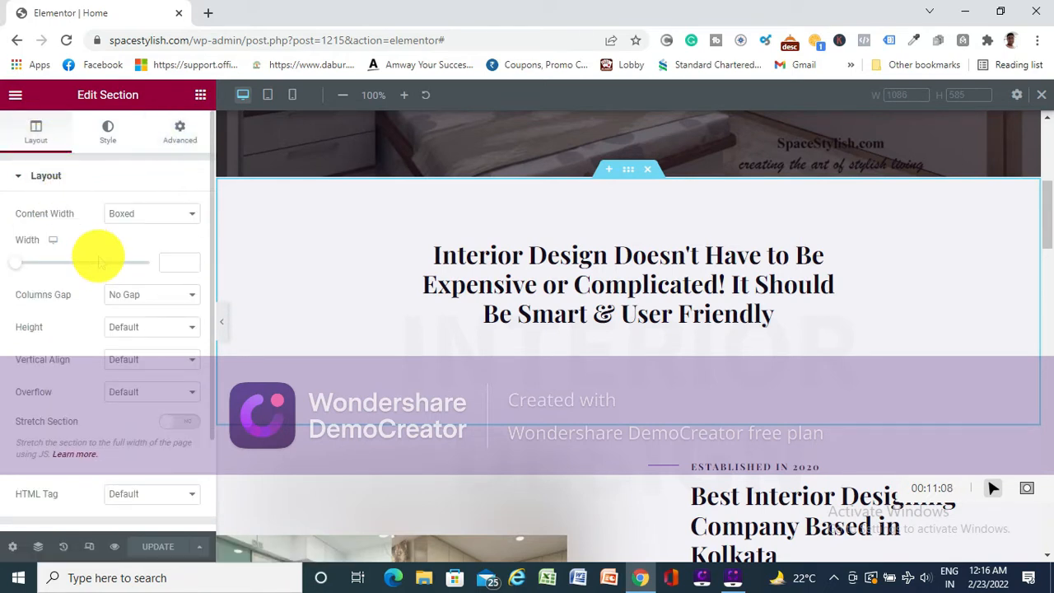
- Open the "Interior Design Doesn't Have to Be Expensive or Complicated!" heading and replace its whole title with a placeholder string of repeated "g" letters
scroll(142, 262, "down", 1)
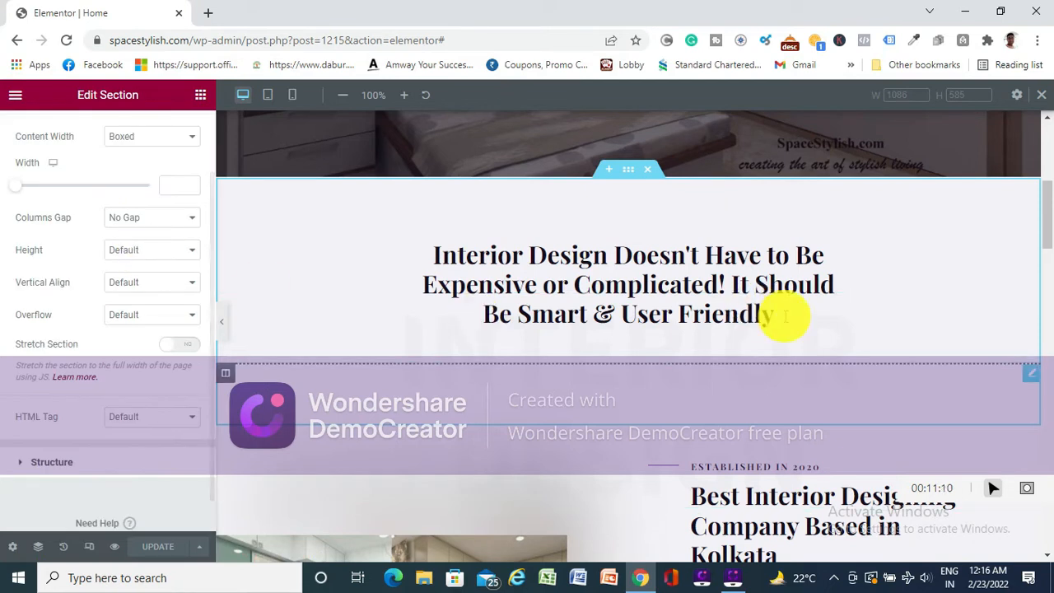
left_click(772, 294)
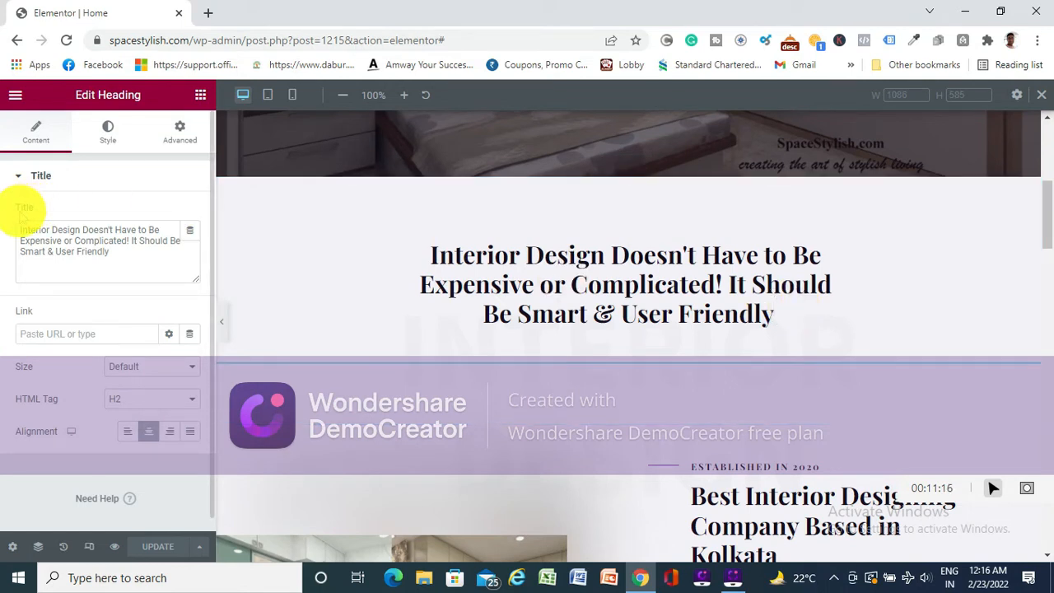
left_click(124, 255)
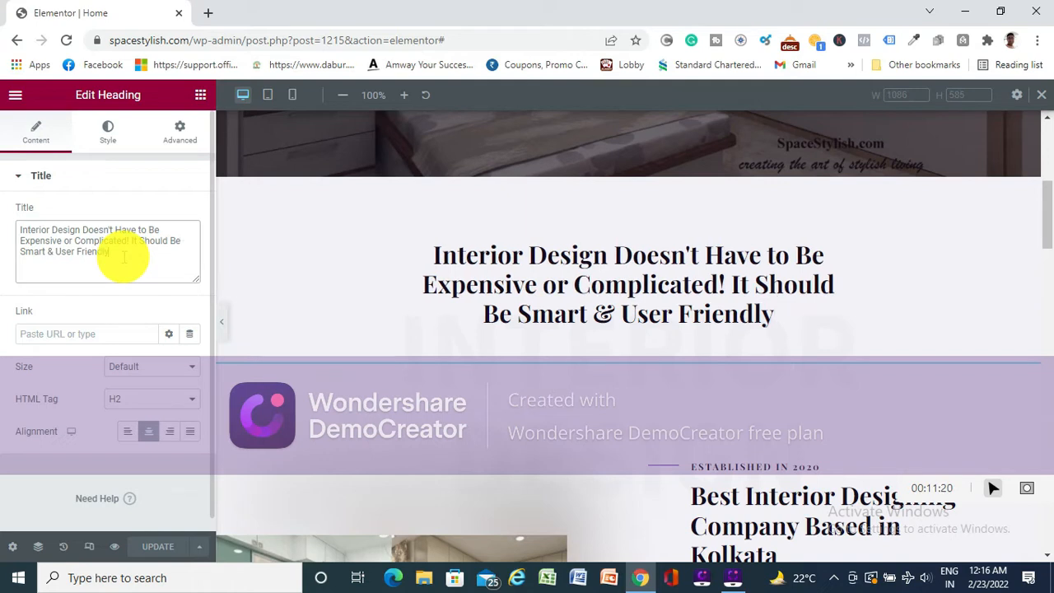
key("shift+Up")
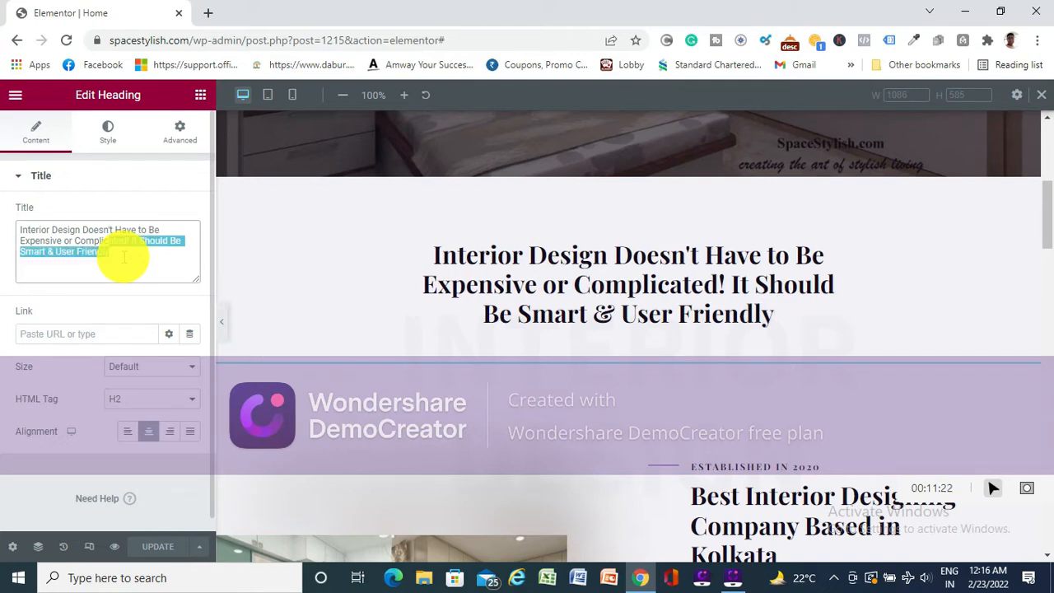
key("shift+Up")
key("shift+Up")
key("ctrl+c")
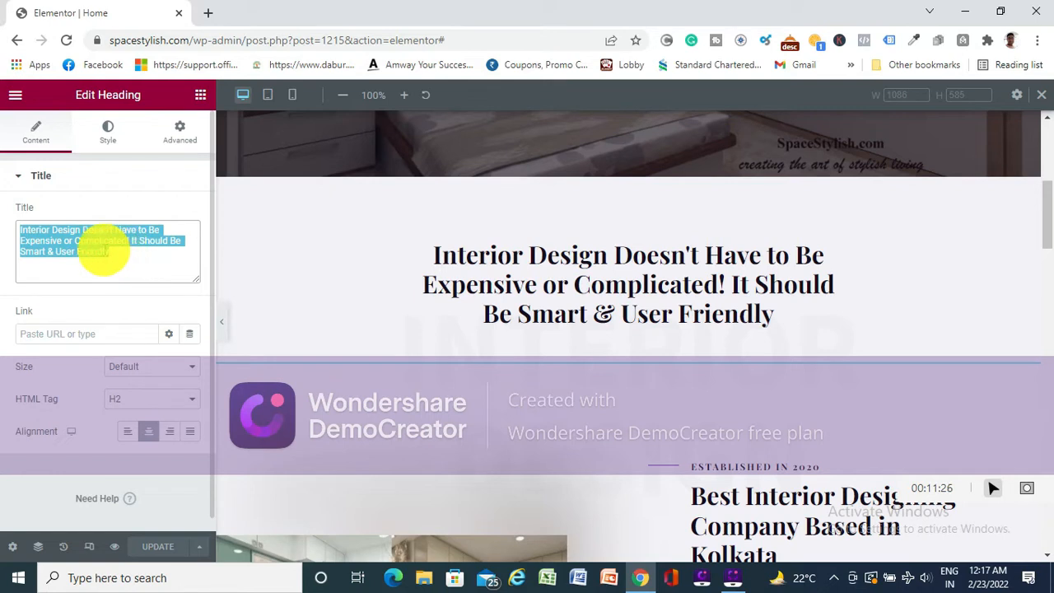
key("BackSpace")
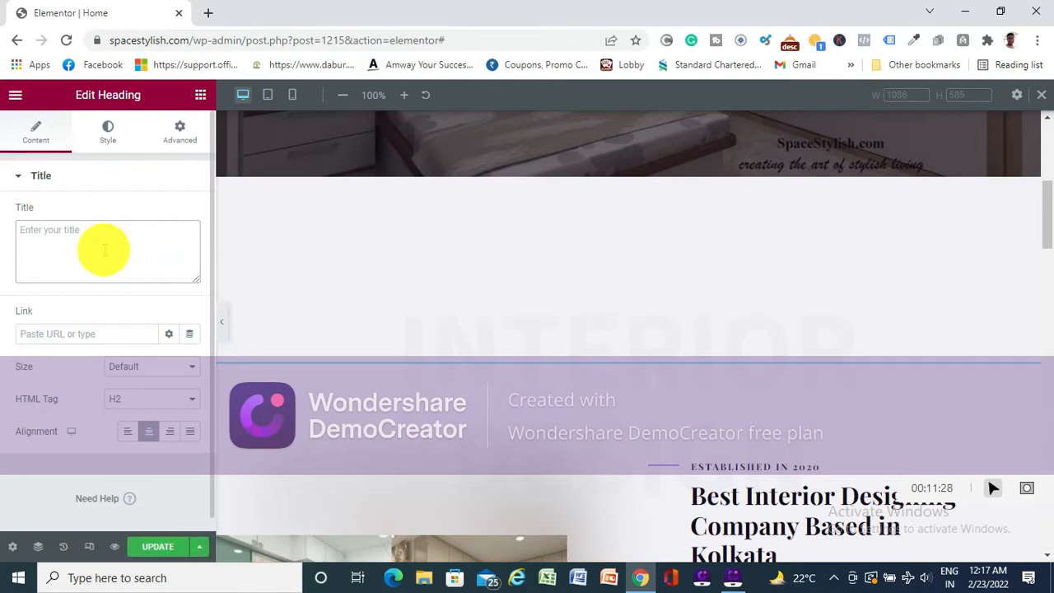
type("gggggggggggggggggggggggggggggg")
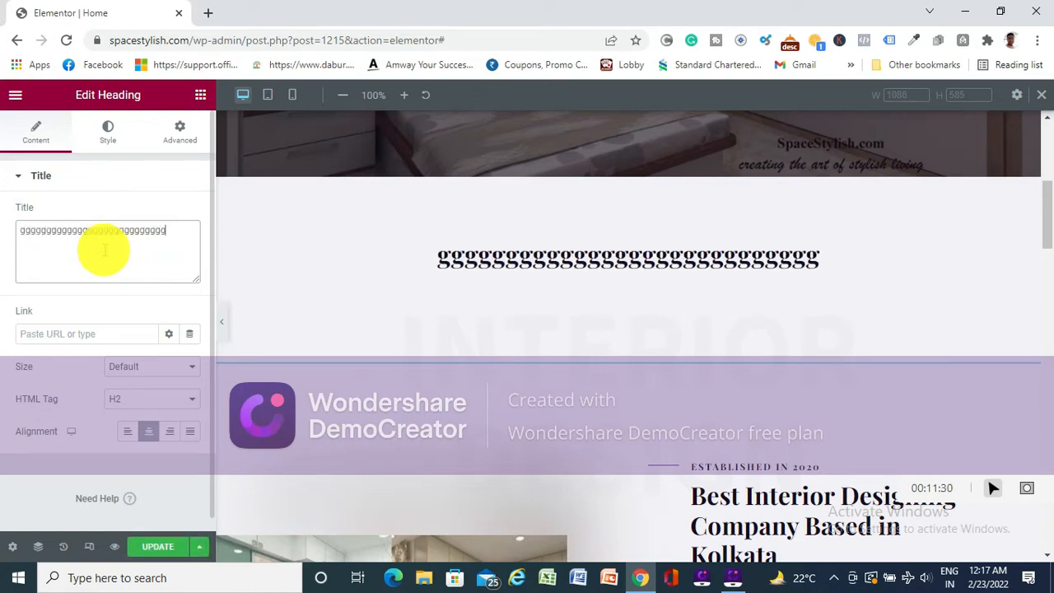
type("ggggggggggggggggggggggggggggggggggggg")
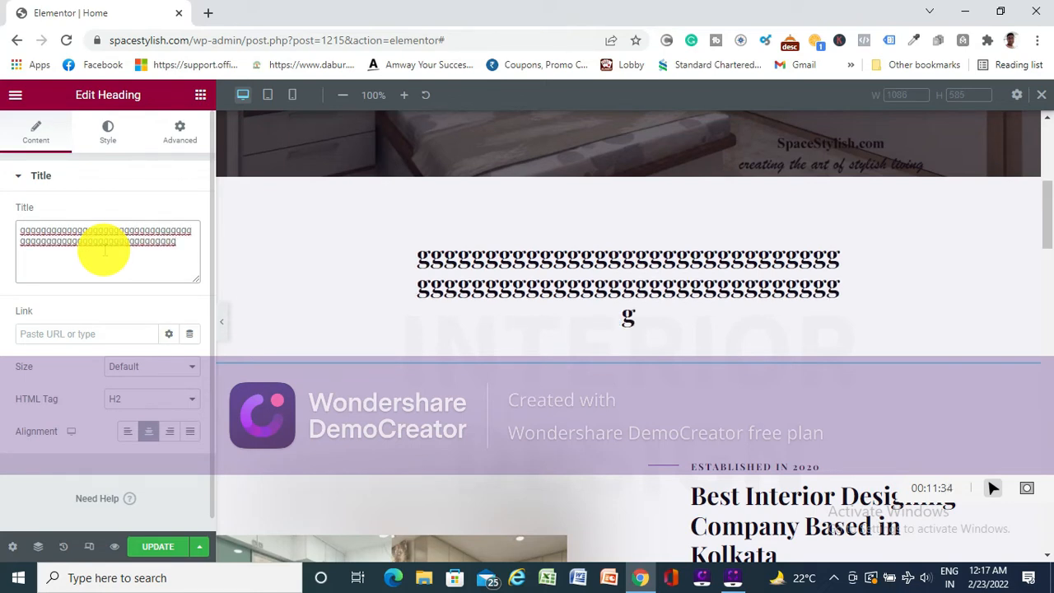
- Replace the placeholder title with "Interior Design Doesn't Have to Be Expensive or Complicated! It Should Be Smart & User Friendly.", including the closing full stop
key("BackSpace")
key("BackSpace")
key("BackSpace")
key("BackSpace")
key("BackSpace")
key("BackSpace")
key("BackSpace")
key("BackSpace")
key("BackSpace")
key("BackSpace")
key("BackSpace")
key("BackSpace")
key("BackSpace")
key("BackSpace")
key("BackSpace")
key("BackSpace")
key("BackSpace")
key("BackSpace")
key("BackSpace")
key("BackSpace")
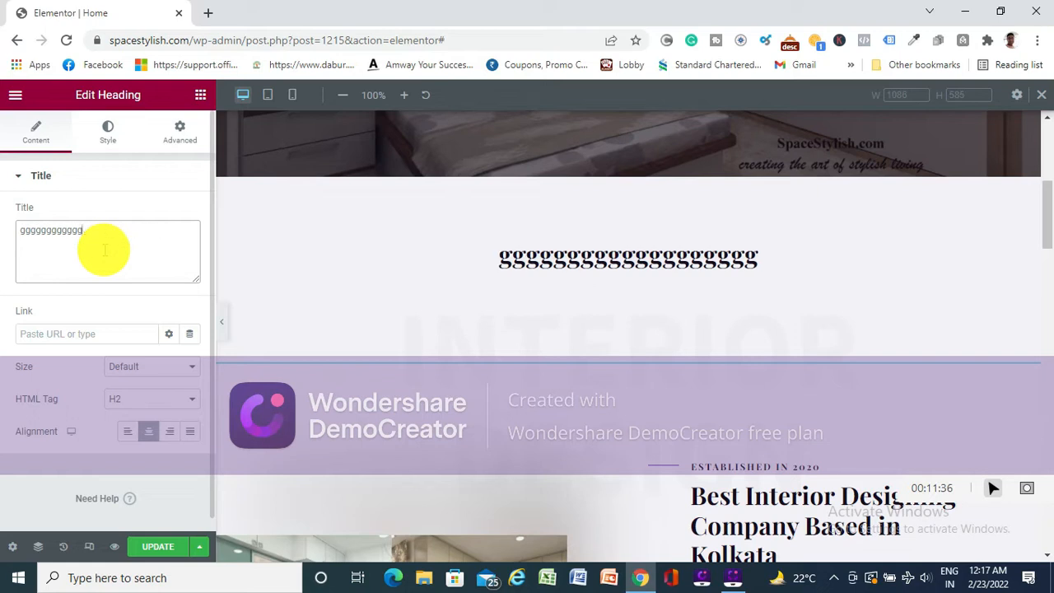
key("BackSpace")
key("BackSpace")
key("BackSpace")
key("BackSpace")
key("BackSpace")
key("BackSpace")
key("BackSpace")
key("BackSpace")
key("BackSpace")
key("BackSpace")
key("BackSpace")
key("BackSpace")
key("BackSpace")
key("ctrl+v")
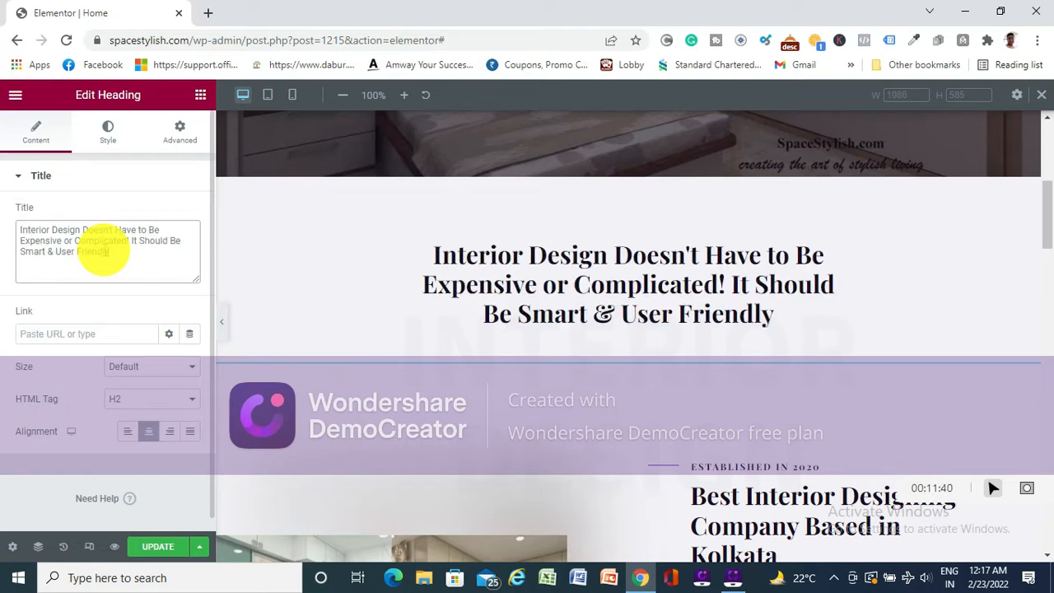
type(".")
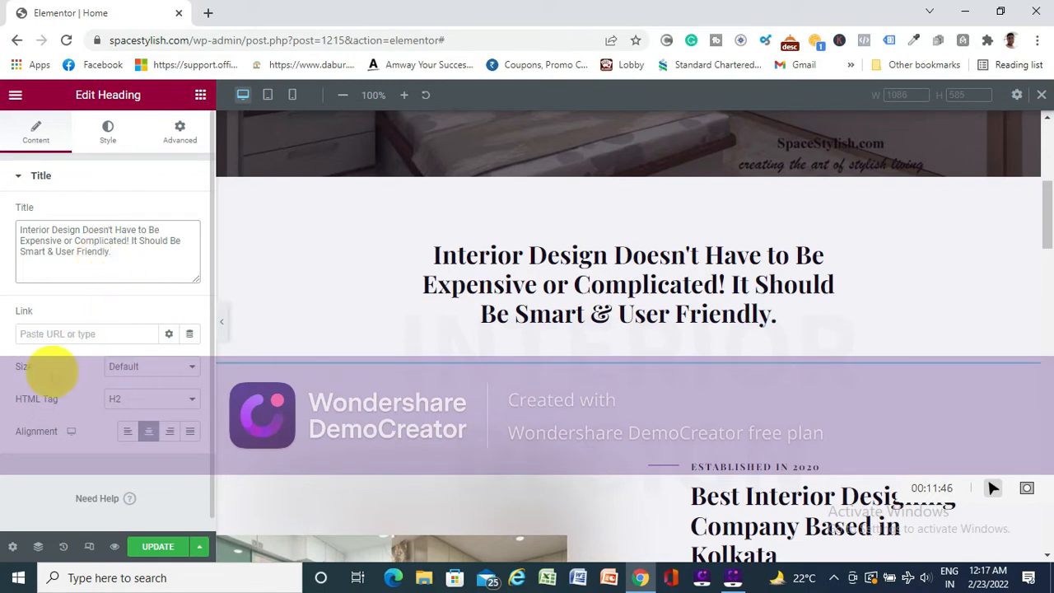
- Try the Medium and XXL sizes on the heading, and set its size back to Default
left_click(159, 371)
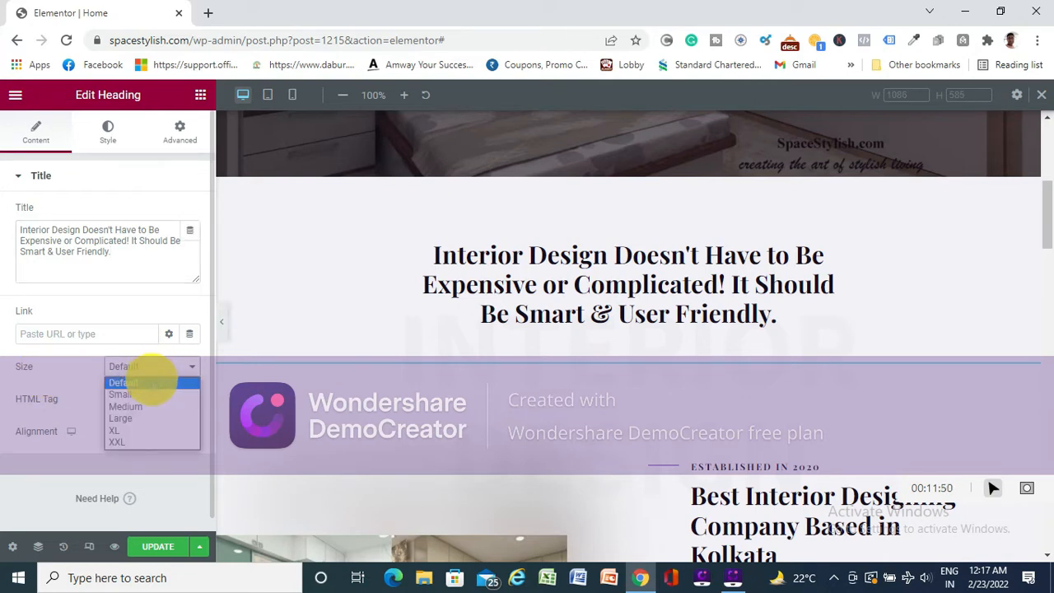
left_click(150, 383)
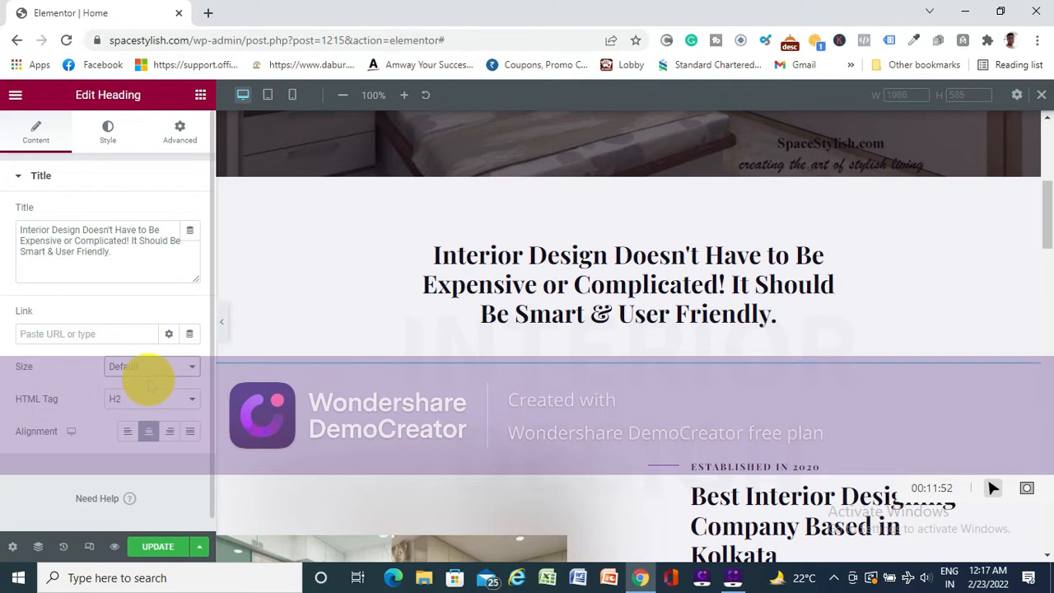
left_click(137, 366)
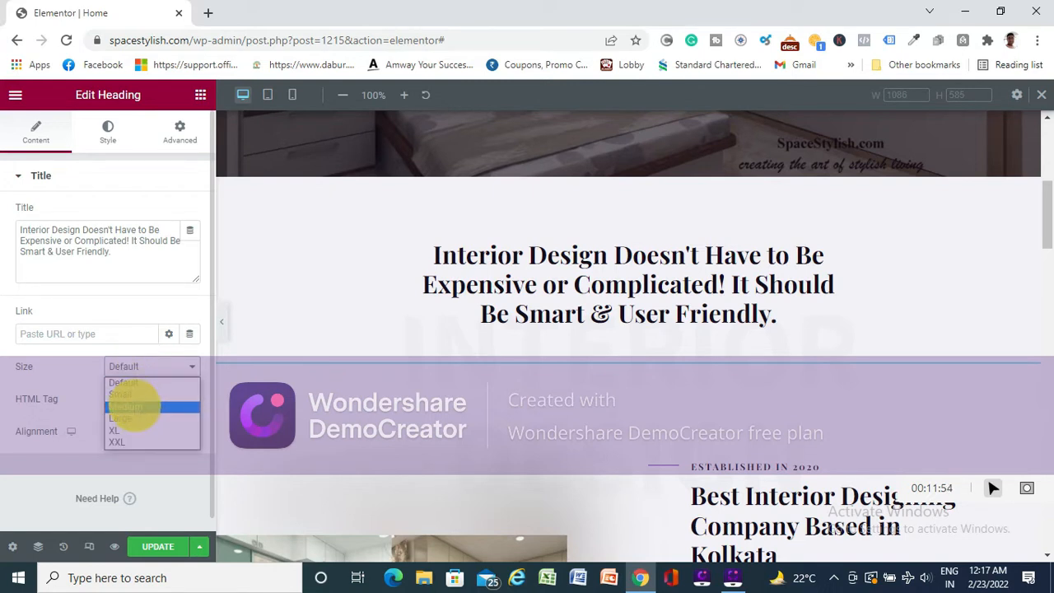
left_click(132, 407)
left_click(154, 366)
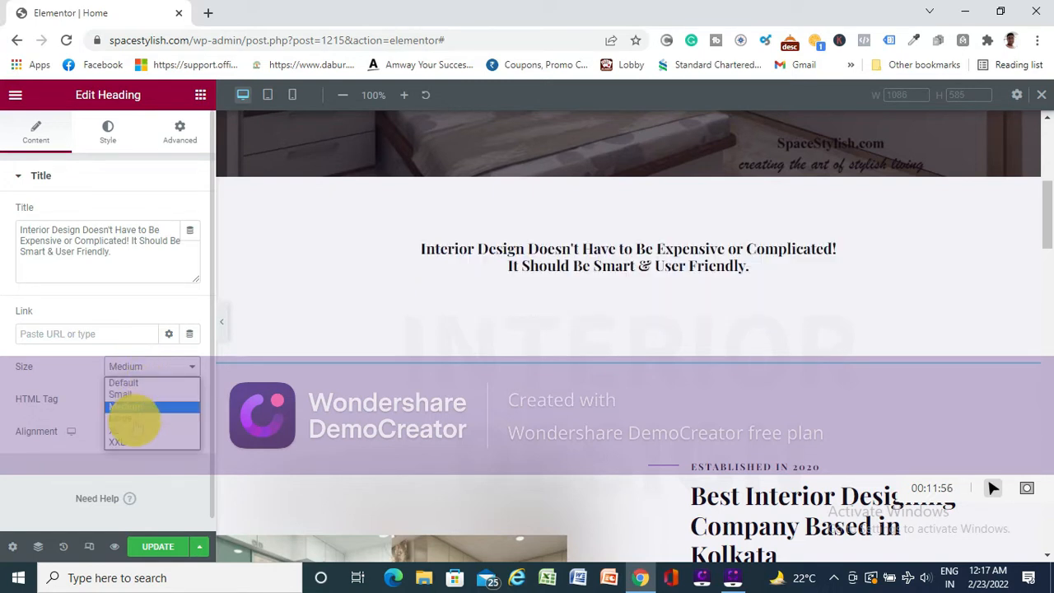
left_click(123, 439)
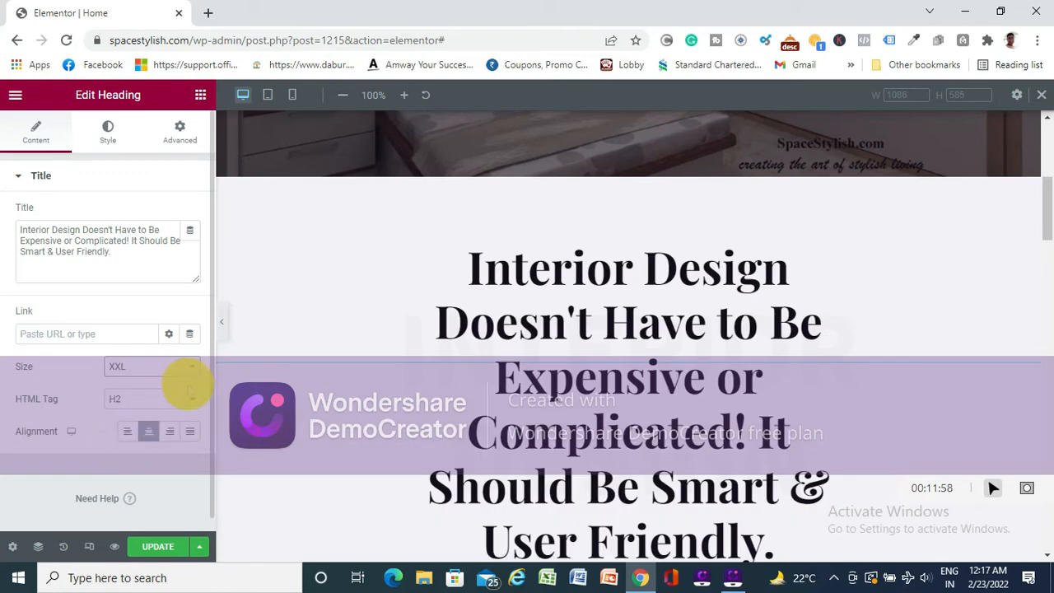
left_click(183, 366)
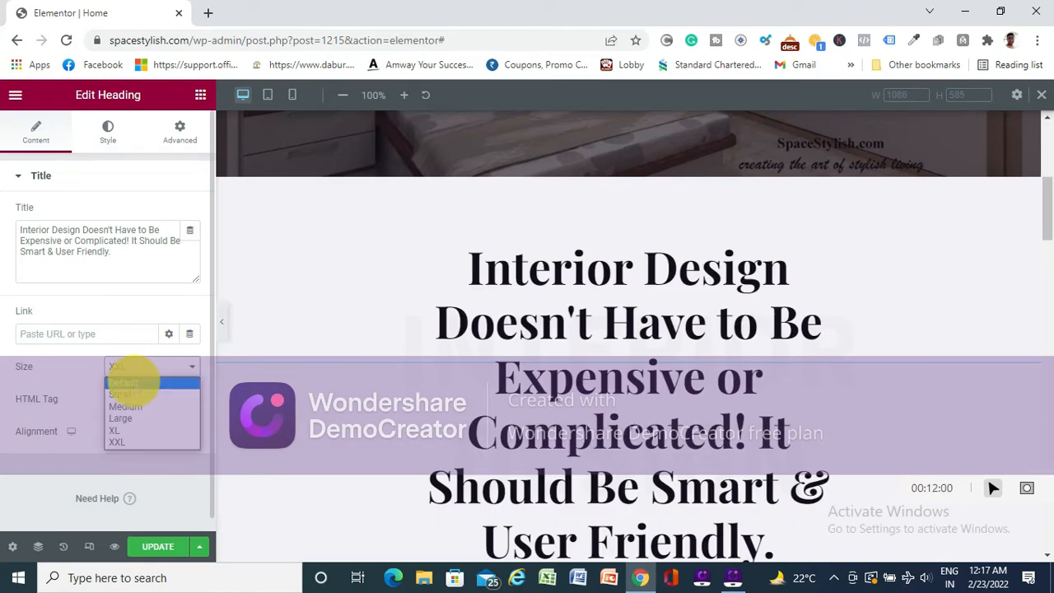
left_click(131, 383)
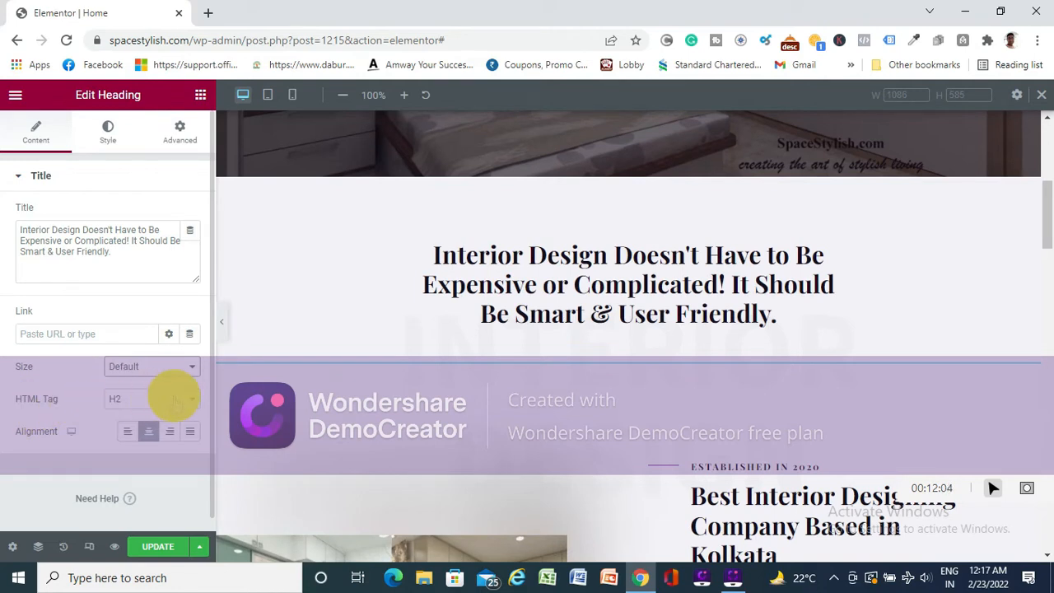
- Try the H1 HTML tag on the heading and set the tag back to H2
left_click(175, 401)
left_click(121, 412)
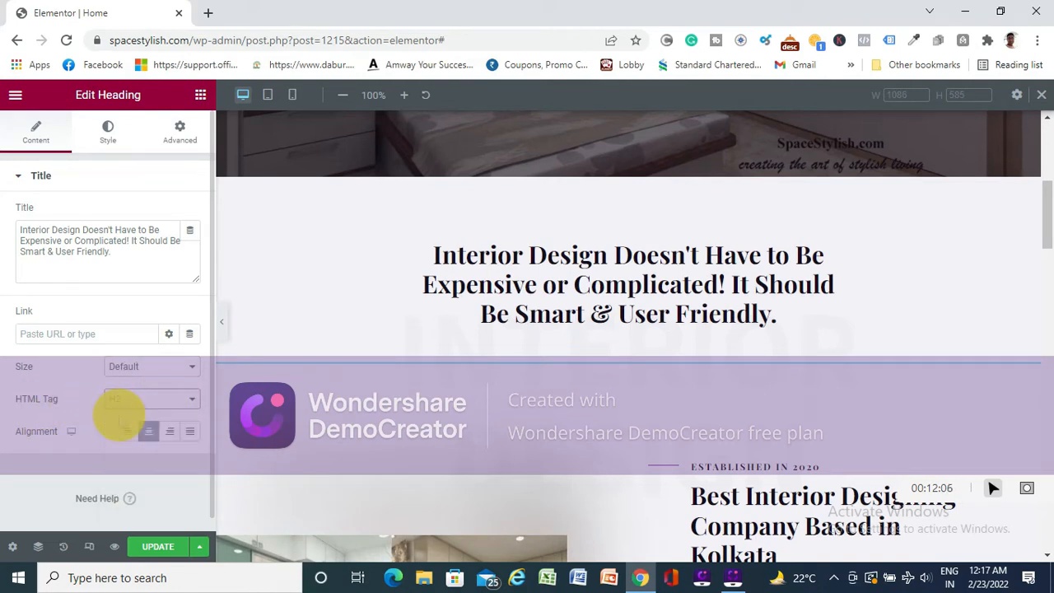
left_click(175, 401)
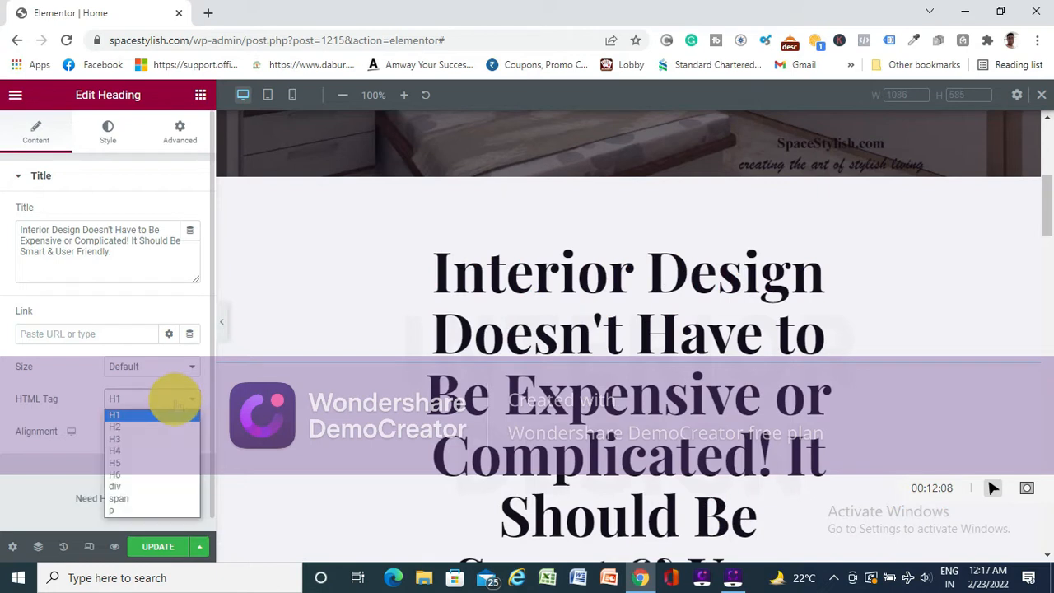
left_click(114, 426)
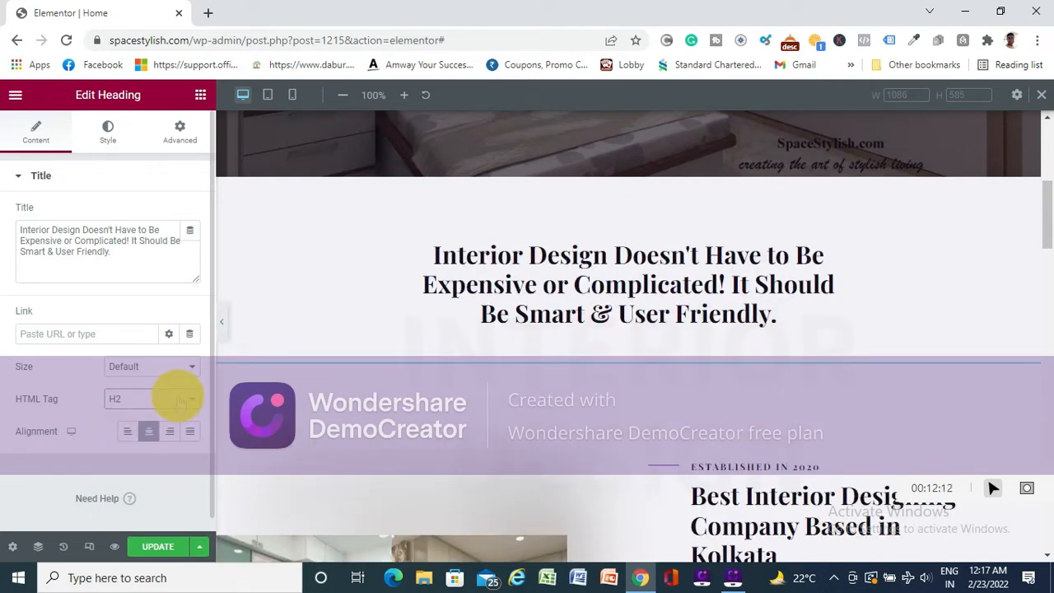
- Try the left, center, right and justified alignments on the heading and return it to center alignment
left_click(128, 431)
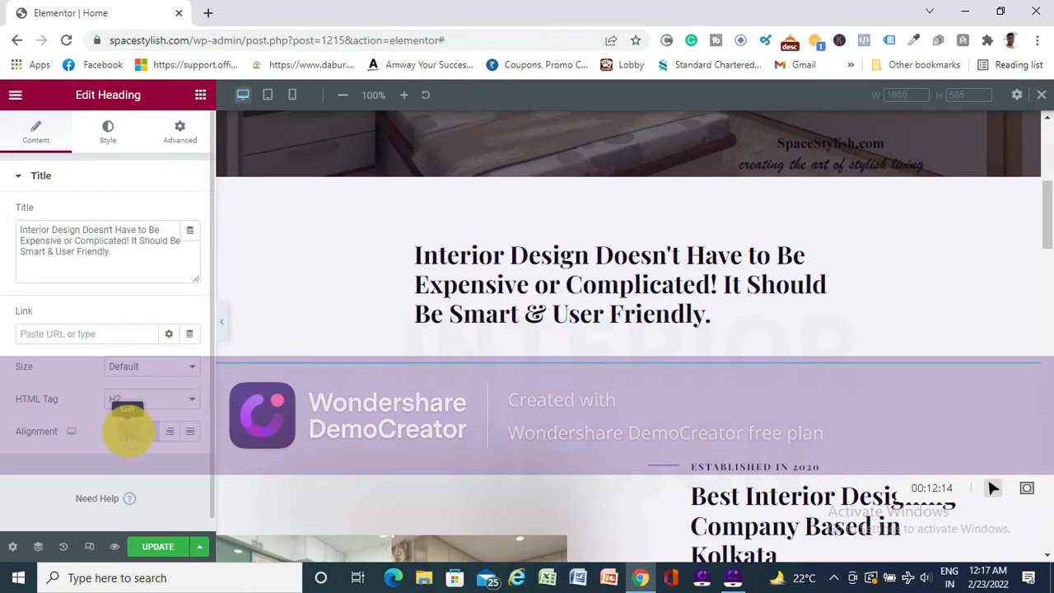
left_click(149, 432)
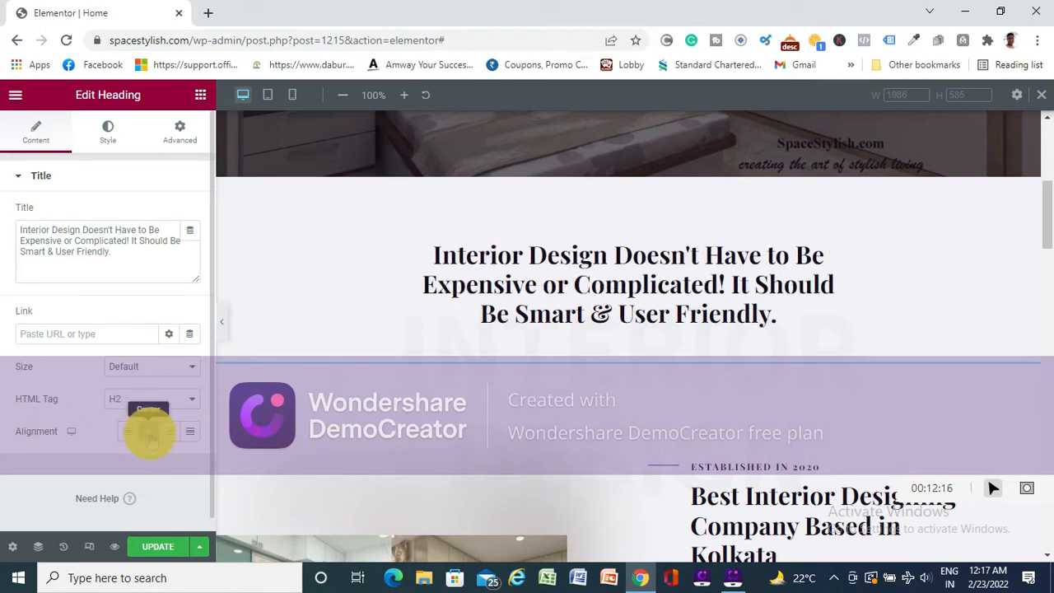
left_click(169, 432)
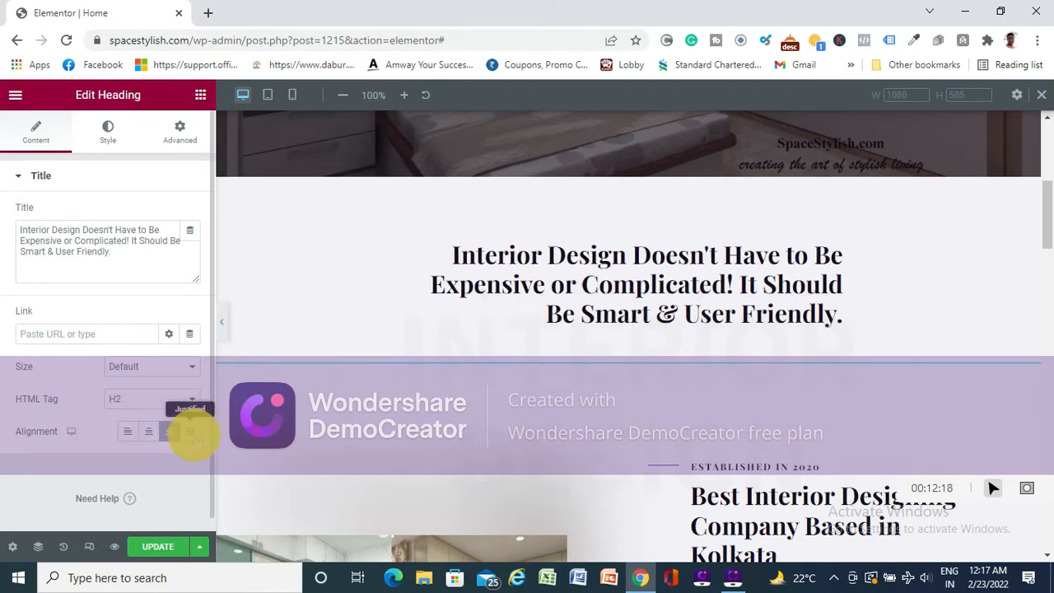
left_click(190, 432)
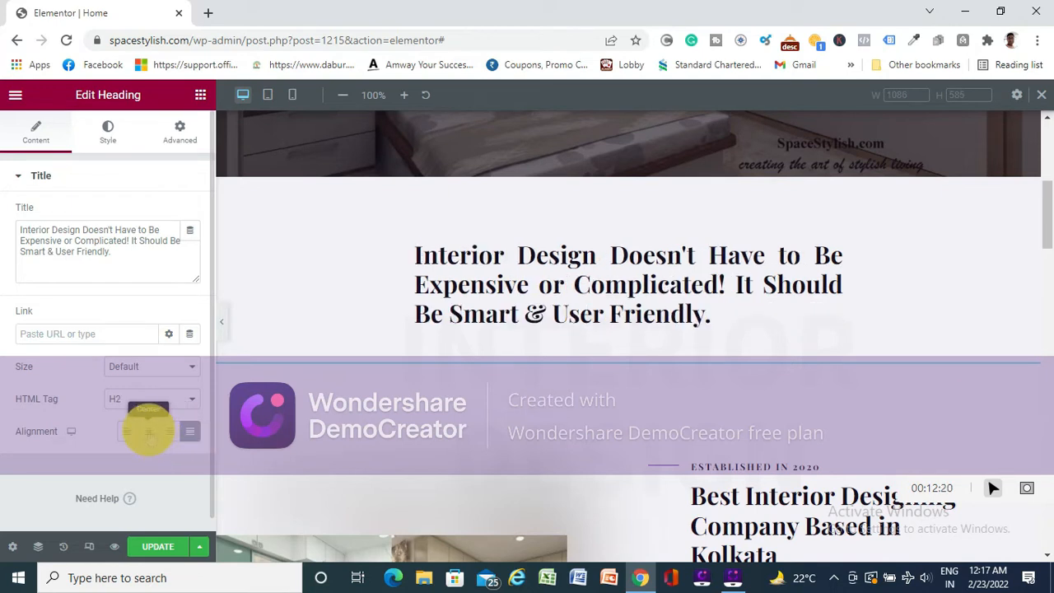
left_click(148, 431)
- Open the image carousel beside "Best Interior Designing Company Based in Kolkata" to review its selected images and size settings, and publish the page update
left_click(169, 544)
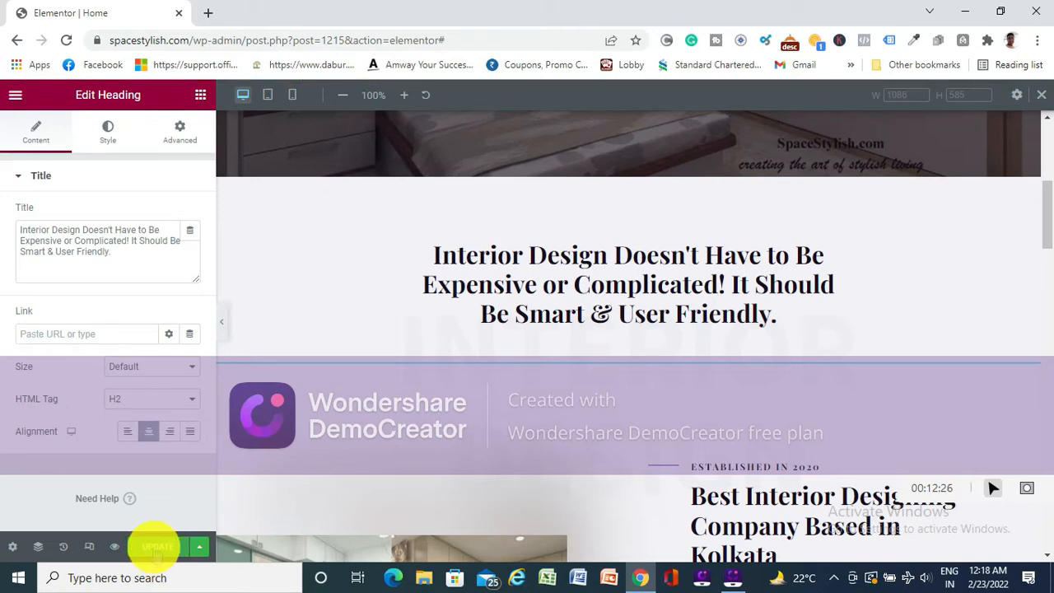
scroll(435, 404, "down", 5)
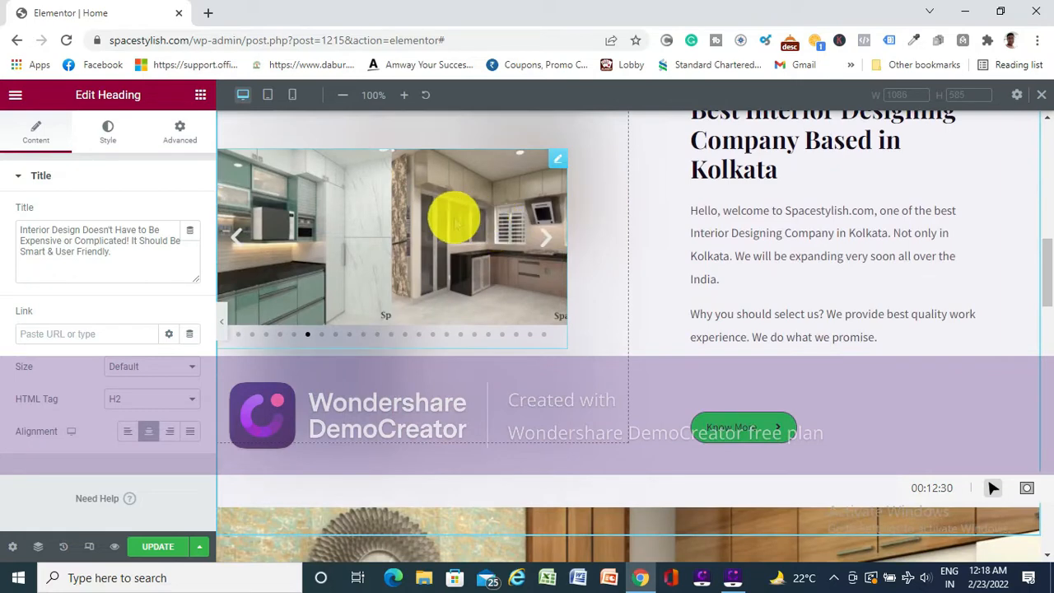
scroll(455, 219, "up", 1)
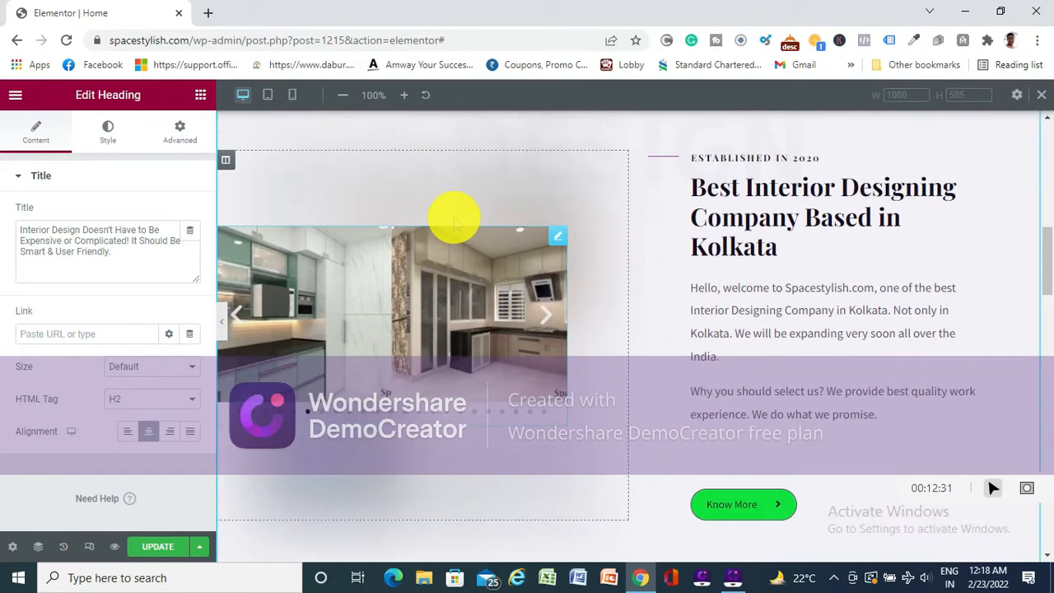
left_click(411, 276)
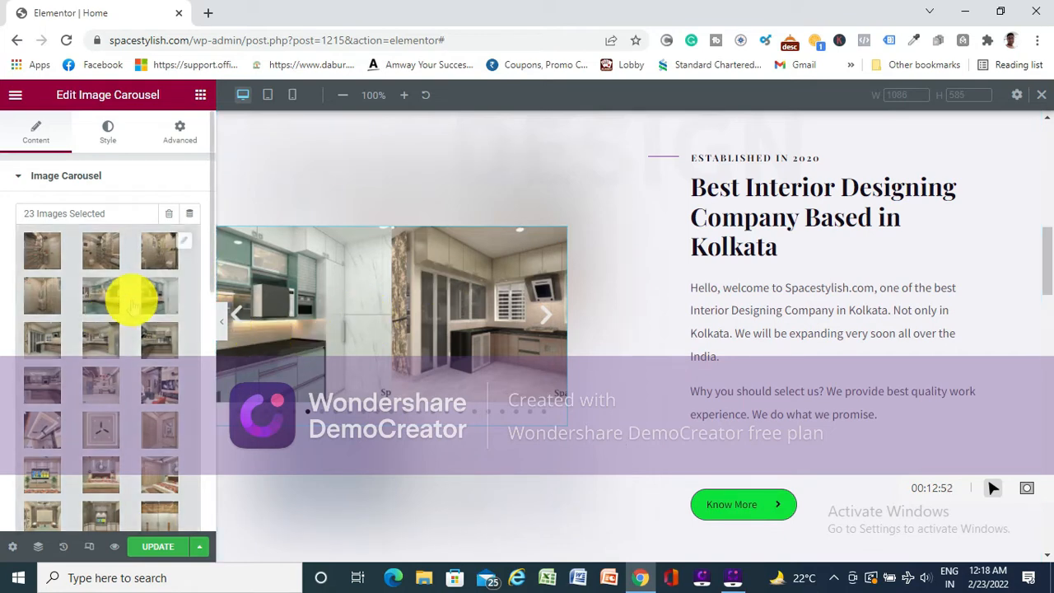
scroll(149, 258, "down", 3)
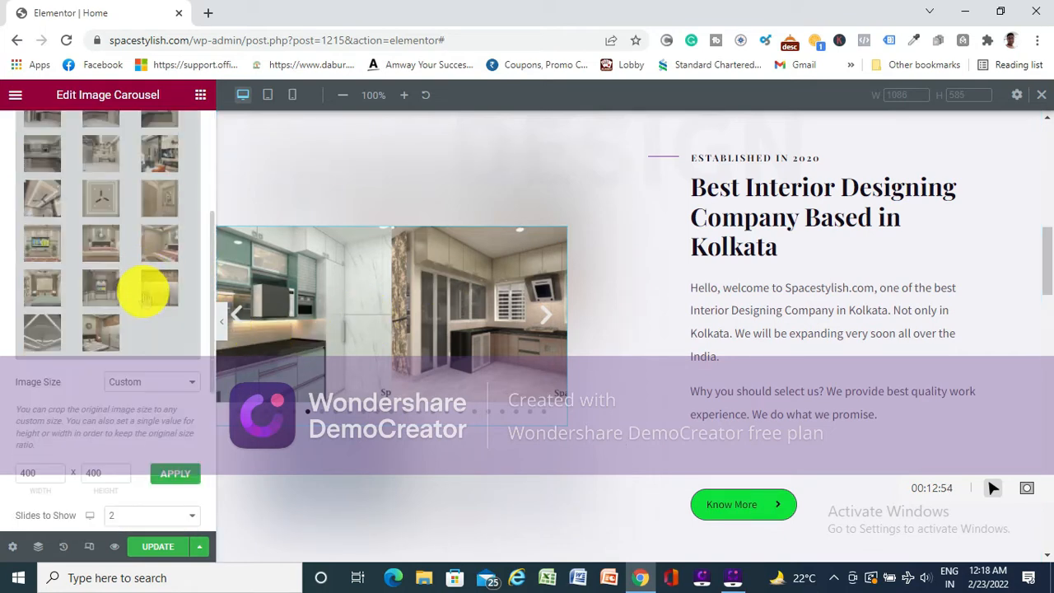
scroll(144, 275, "up", 3)
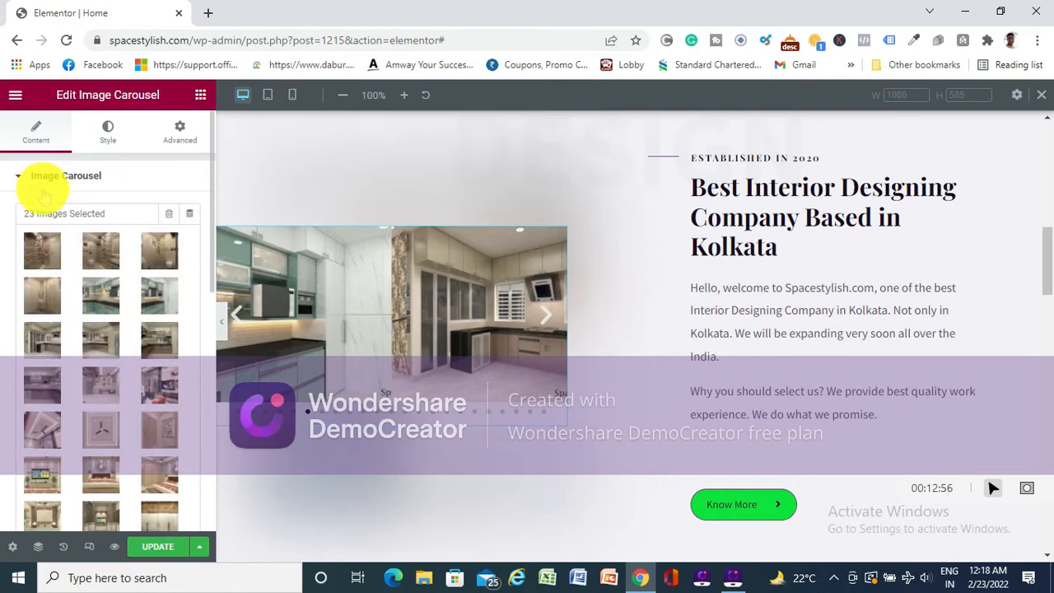
left_click(161, 548)
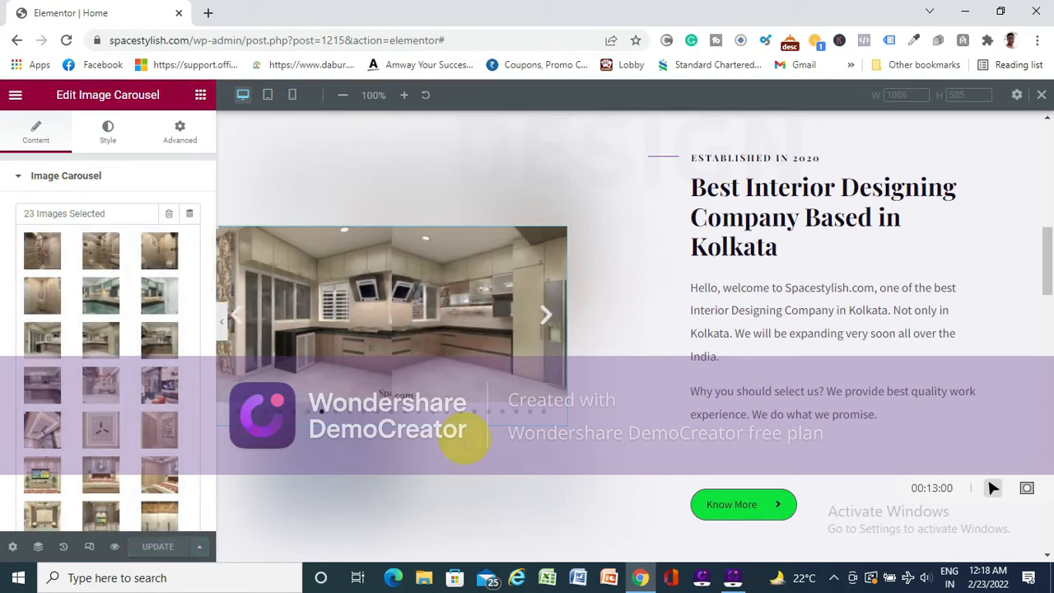
- Examine the "Best Interior Designing Company Based in Kolkata" section from its image carousel down to the Know More button
scroll(687, 276, "down", 1)
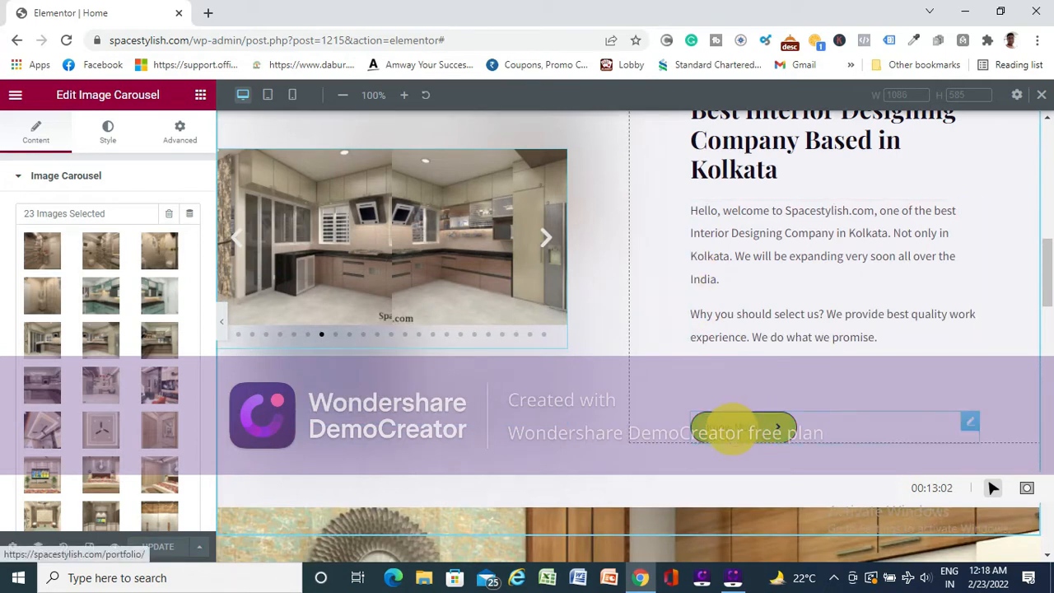
scroll(777, 302, "up", 2)
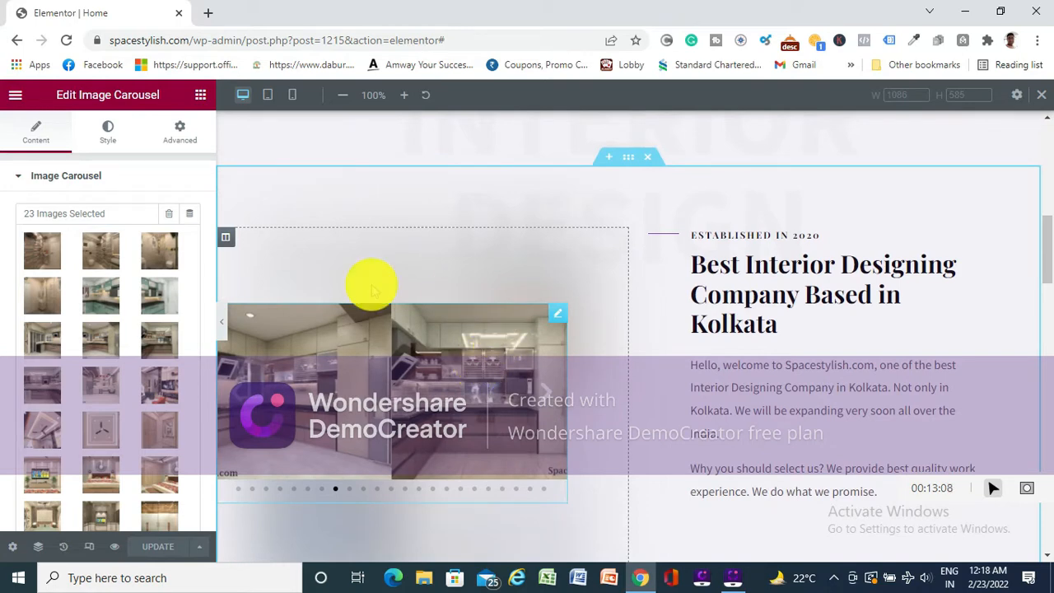
scroll(494, 390, "down", 3)
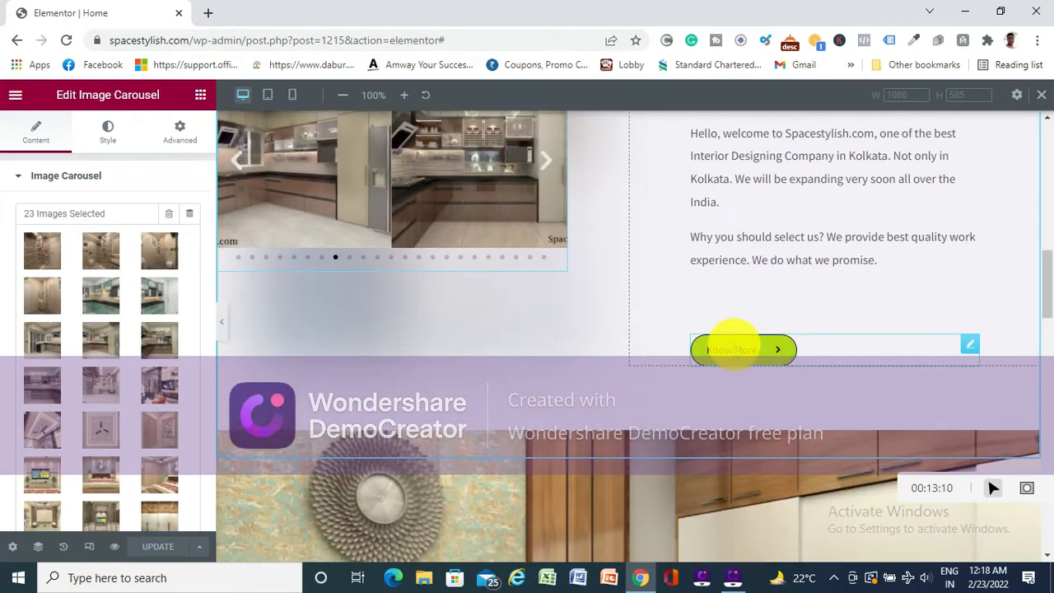
- Open the Know More button below the welcome paragraphs for editing and change its text to "LEARN MORE"
left_click(738, 349)
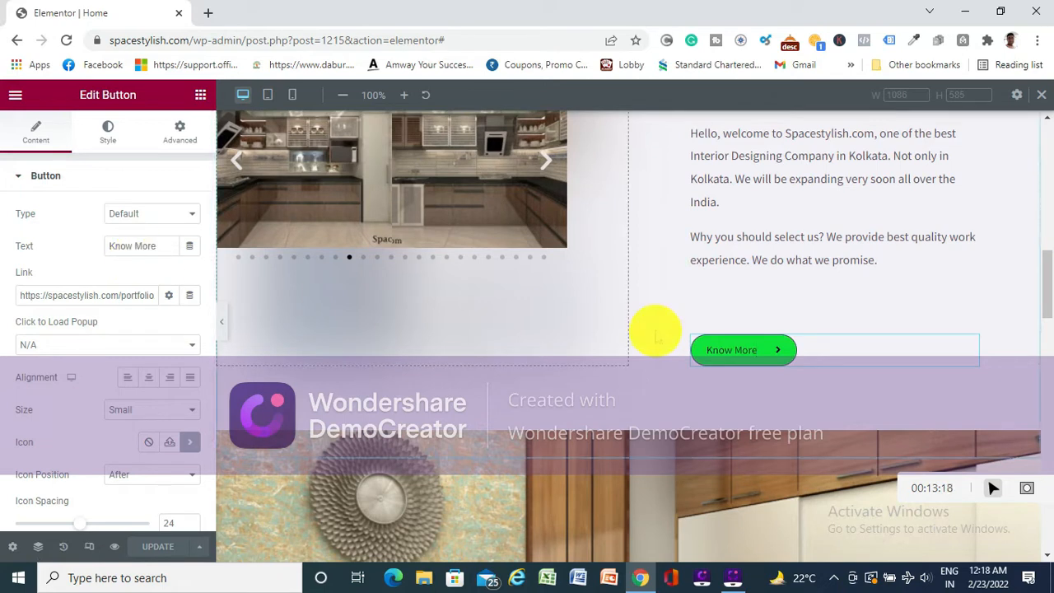
left_click(165, 247)
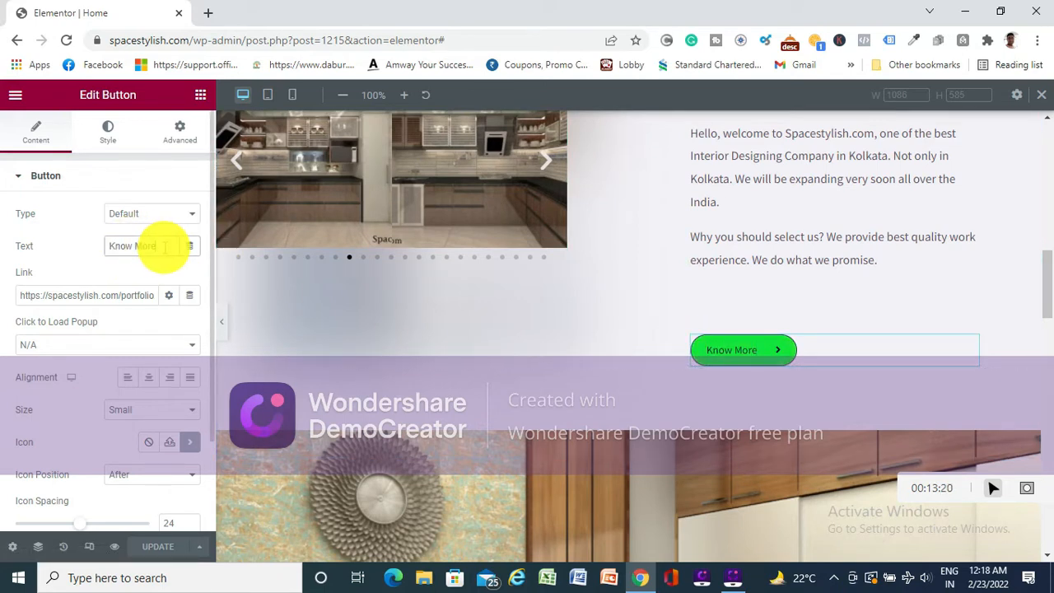
key("BackSpace")
key("BackSpace")
key("BackSpace")
key("BackSpace")
key("BackSpace")
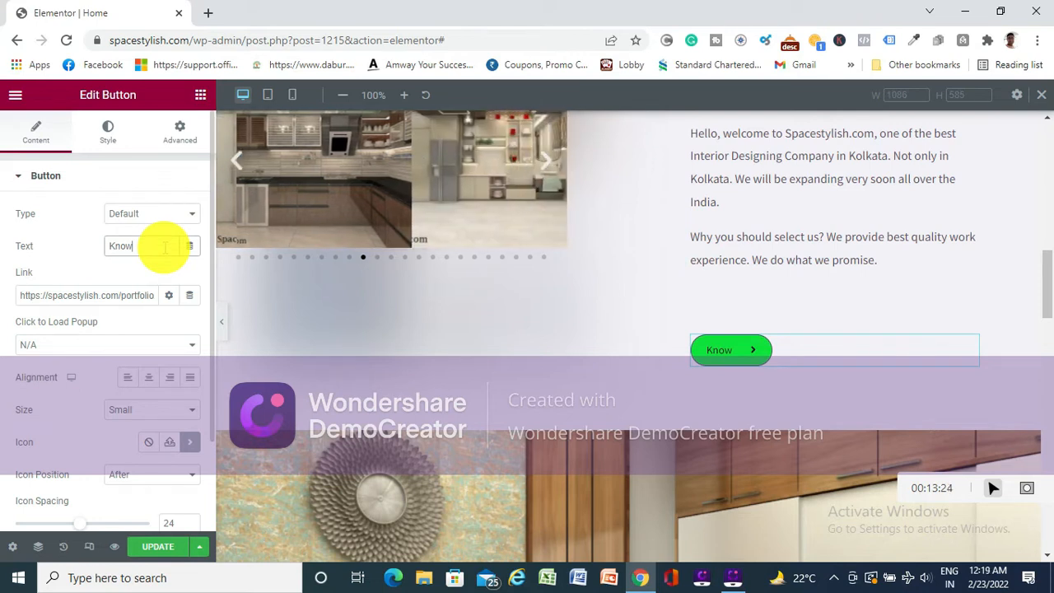
key("BackSpace")
key("BackSpace")
key("BackSpace")
key("BackSpace")
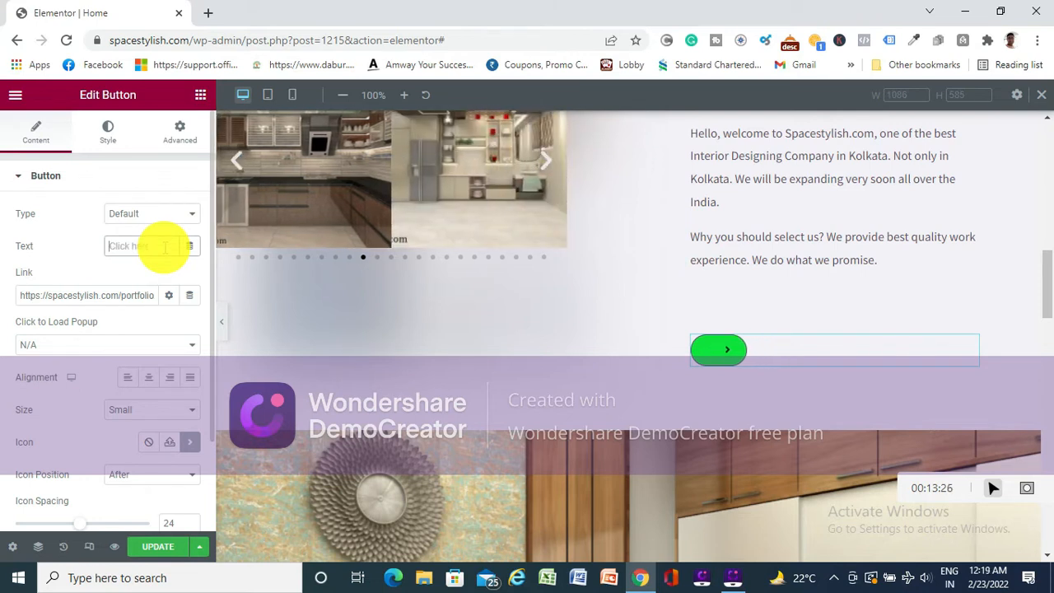
type("LEAR")
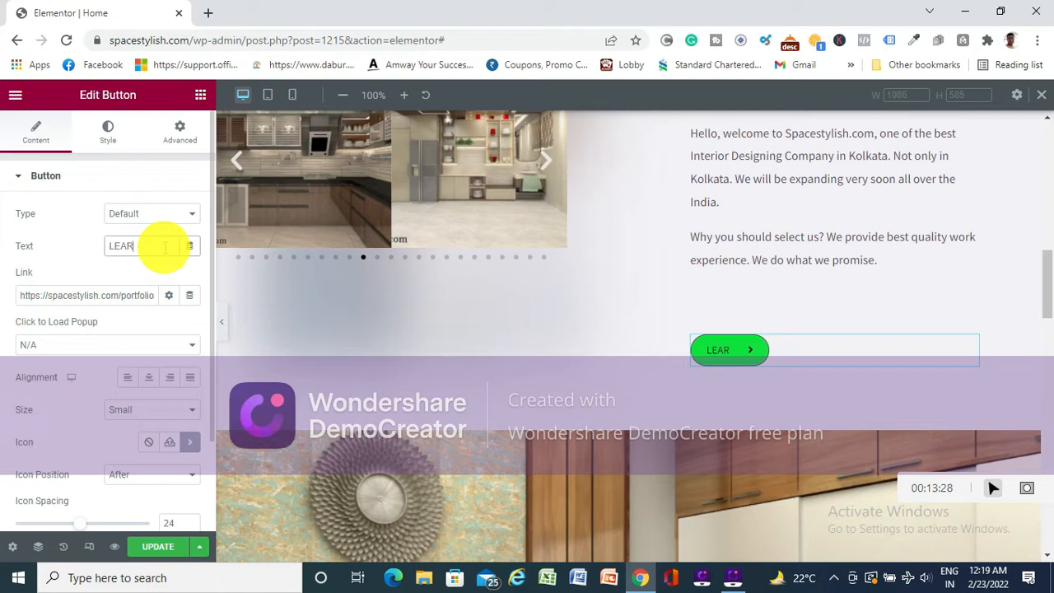
type("N MORE")
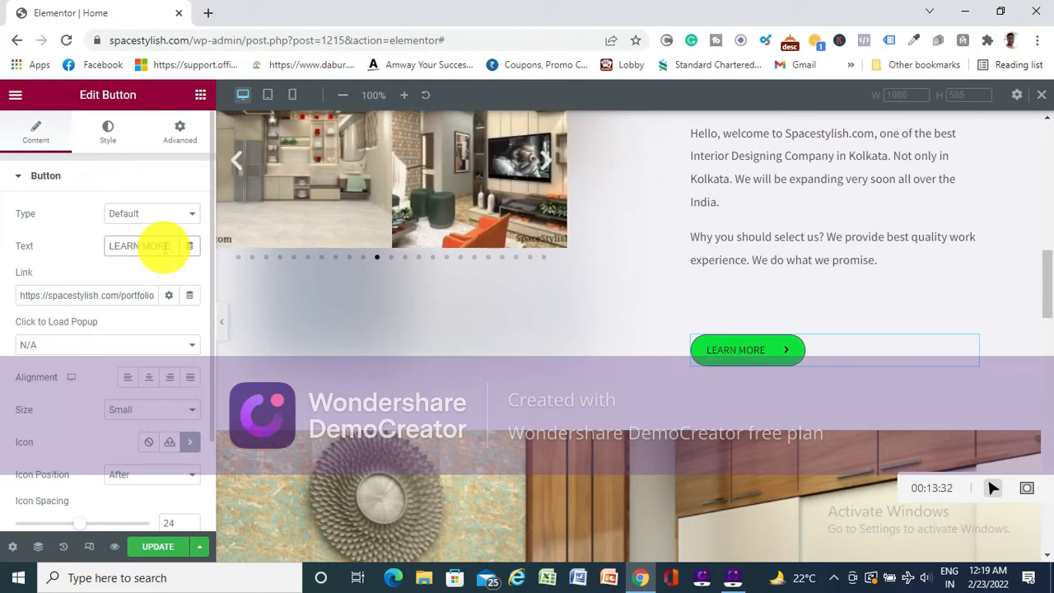
- Replace the button's text with "KNOW MORE"
left_click(165, 248)
key("BackSpace")
key("BackSpace")
key("BackSpace")
key("BackSpace")
key("BackSpace")
key("BackSpace")
key("BackSpace")
key("BackSpace")
key("BackSpace")
key("BackSpace")
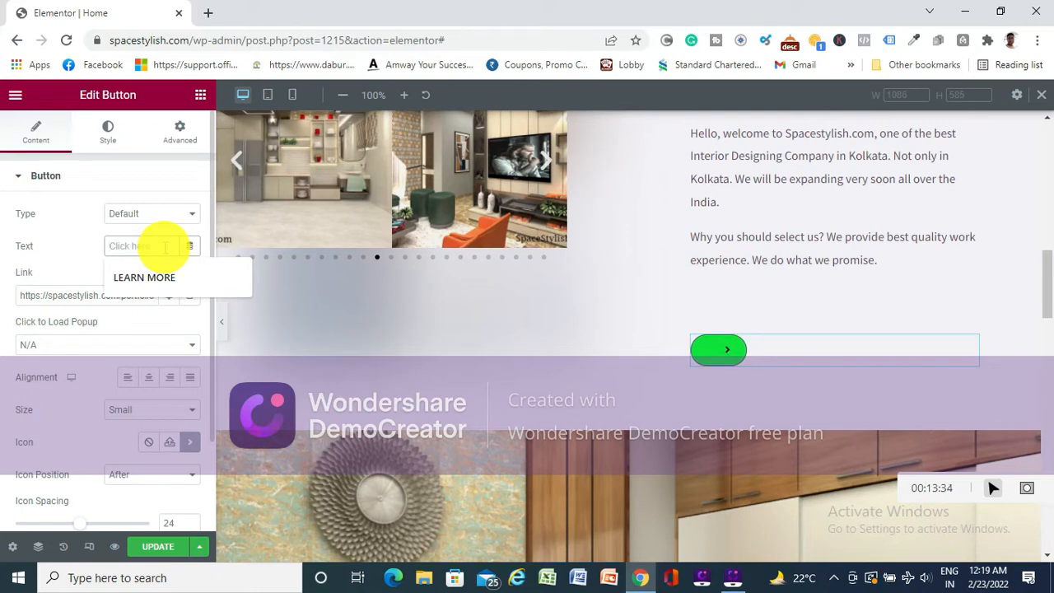
type("KM")
key("BackSpace")
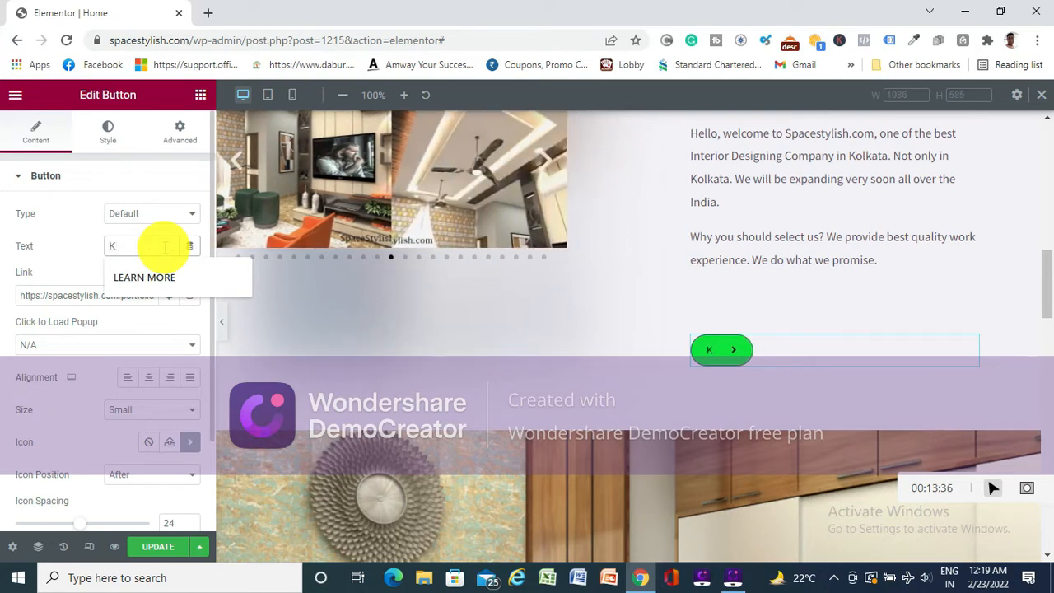
type("NOW MOEW")
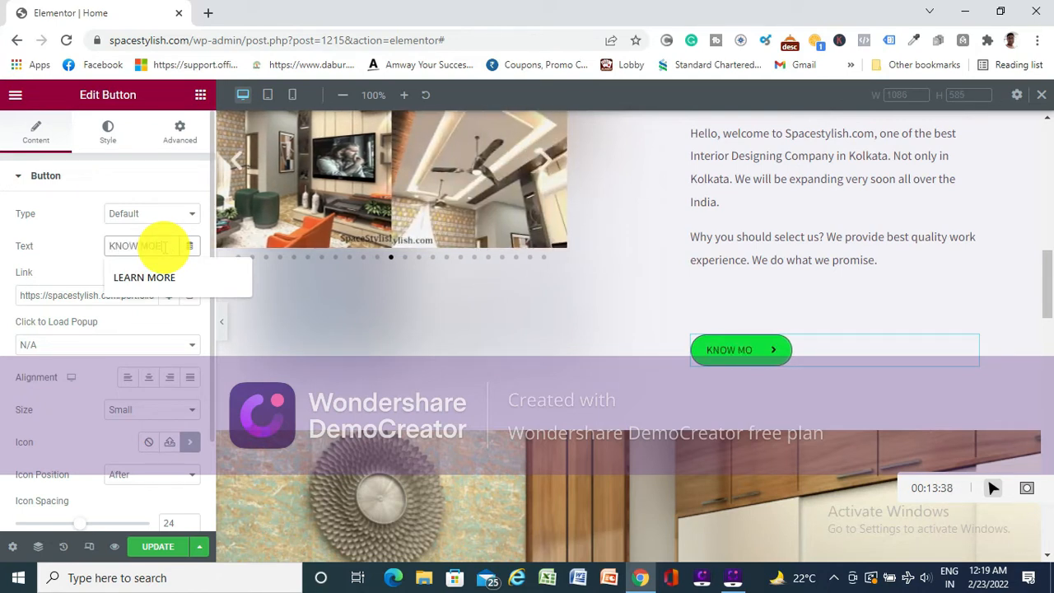
key("BackSpace")
key("BackSpace")
type("RE")
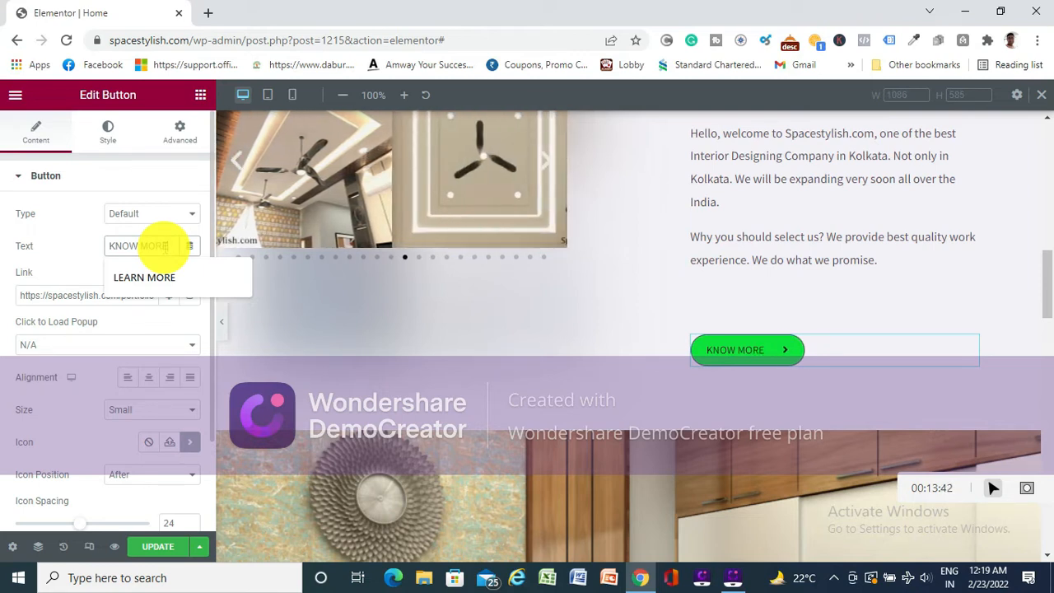
left_click(69, 233)
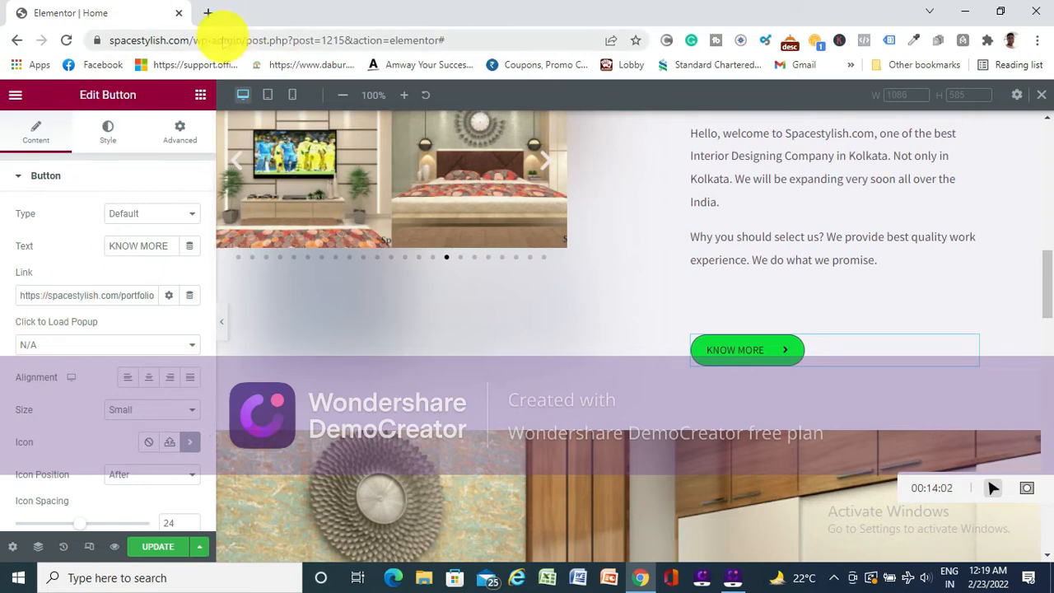
- Open the live spacestylish.com home page in a new tab and follow its Know More button to the linked page
left_click(208, 13)
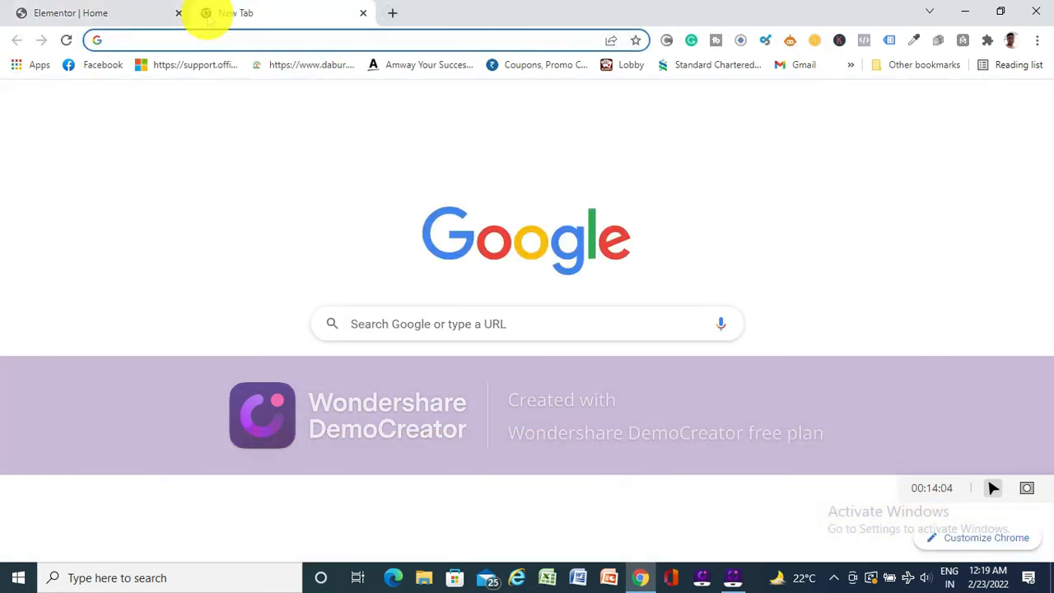
type("SPACEstylish.com")
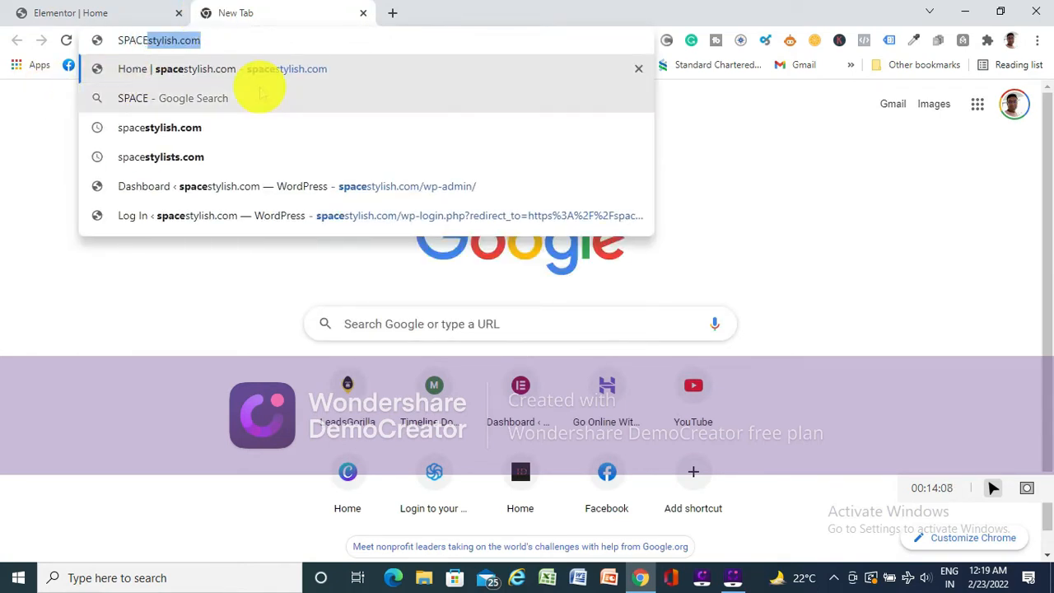
left_click(307, 70)
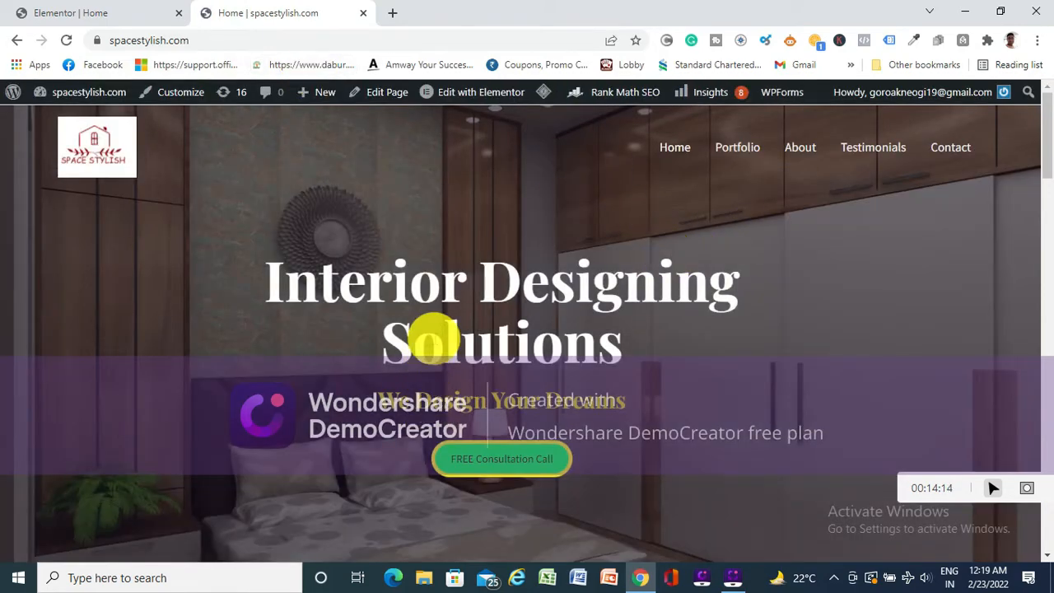
scroll(459, 341, "down", 10)
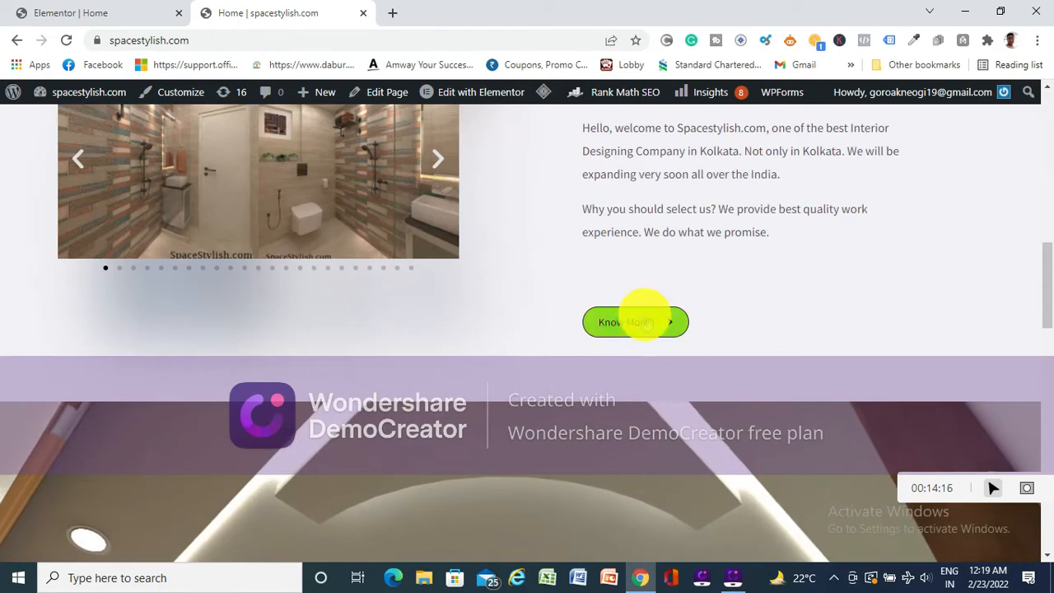
left_click(624, 323)
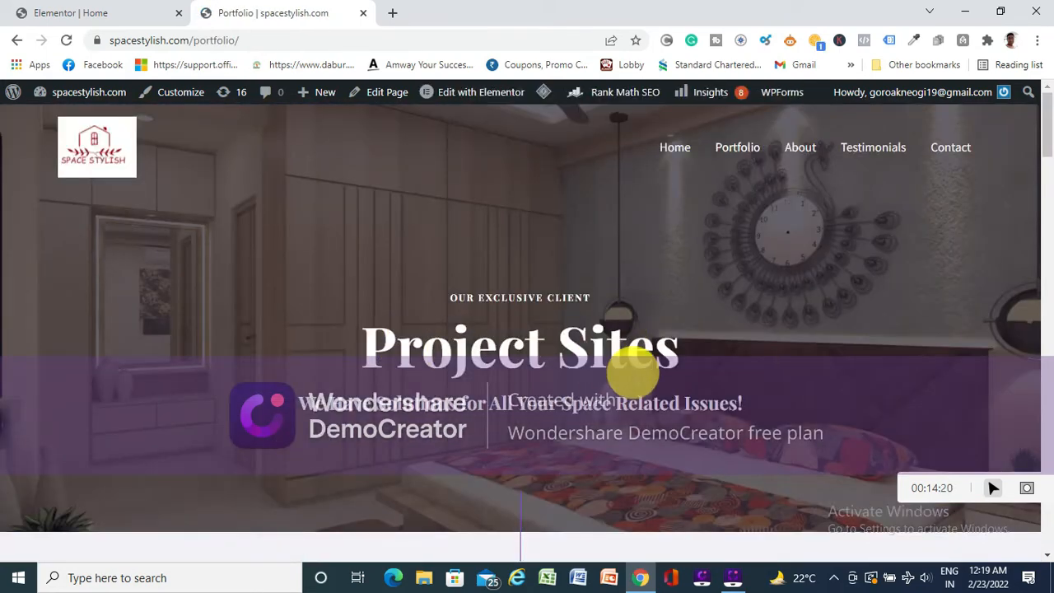
- Look through the portfolio page's living room, kitchen and bathroom sections and return to the Elementor editor tab
scroll(659, 367, "down", 4)
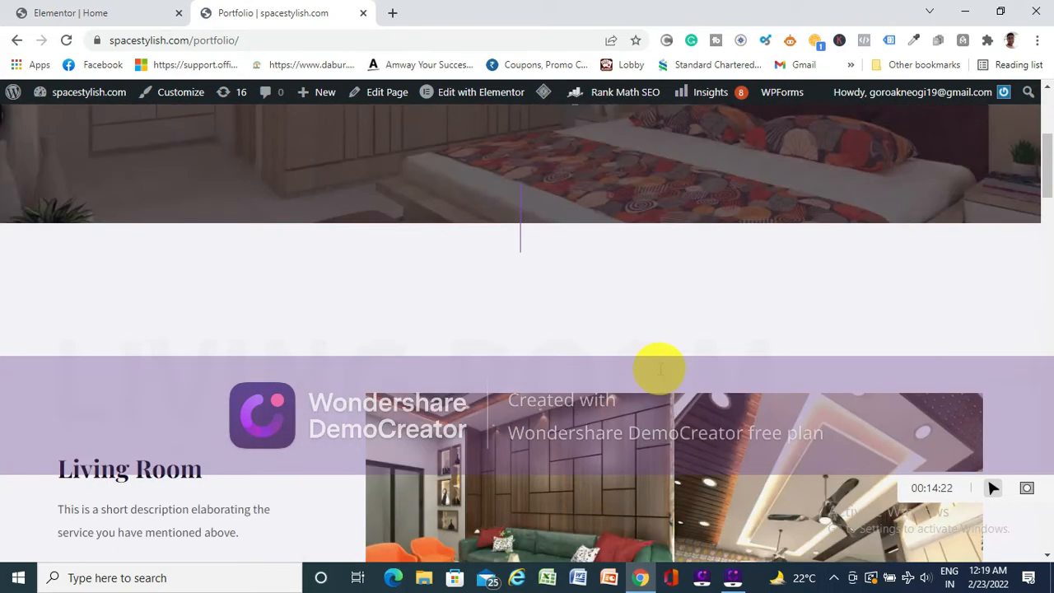
scroll(651, 363, "up", 5)
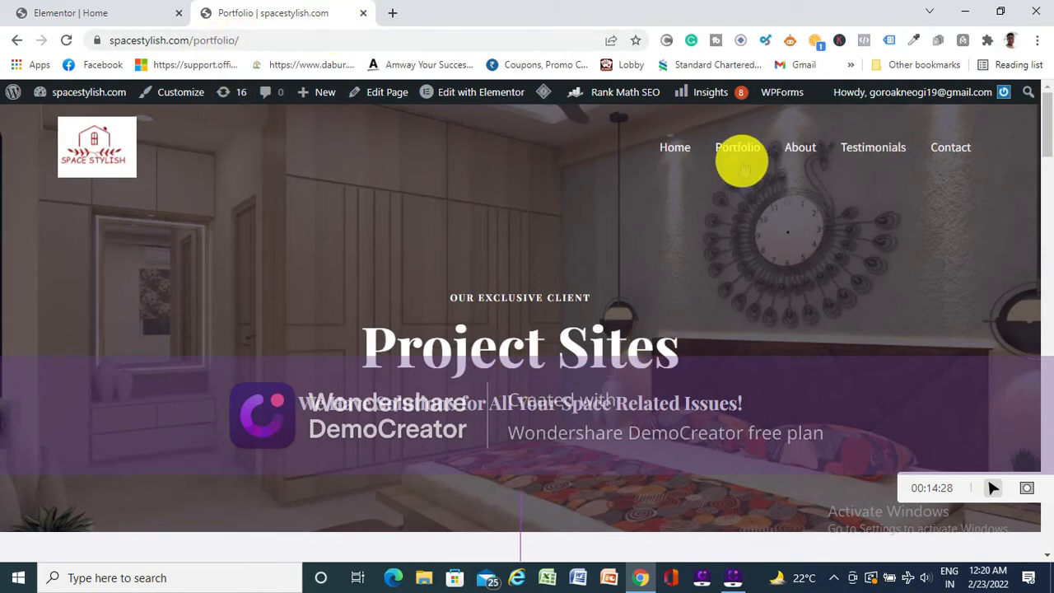
scroll(517, 302, "down", 5)
scroll(518, 302, "down", 10)
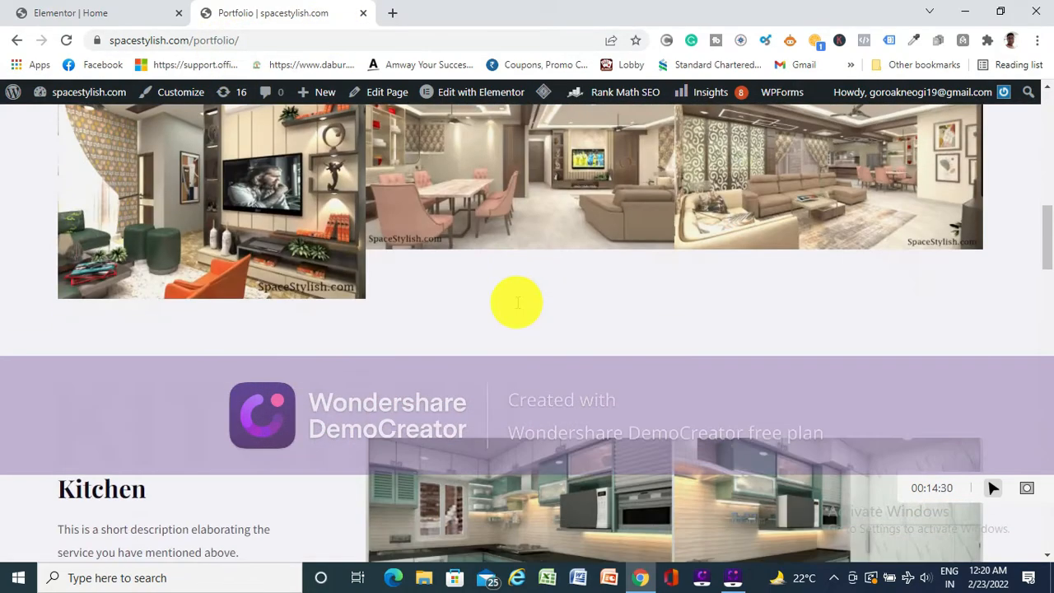
scroll(516, 302, "down", 4)
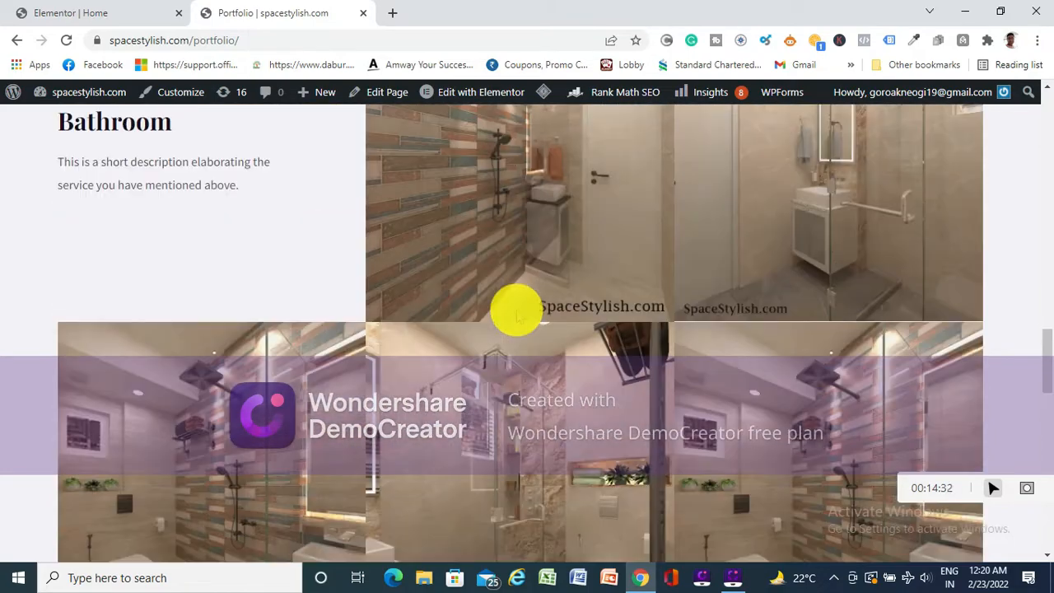
scroll(516, 306, "up", 7)
left_click(92, 18)
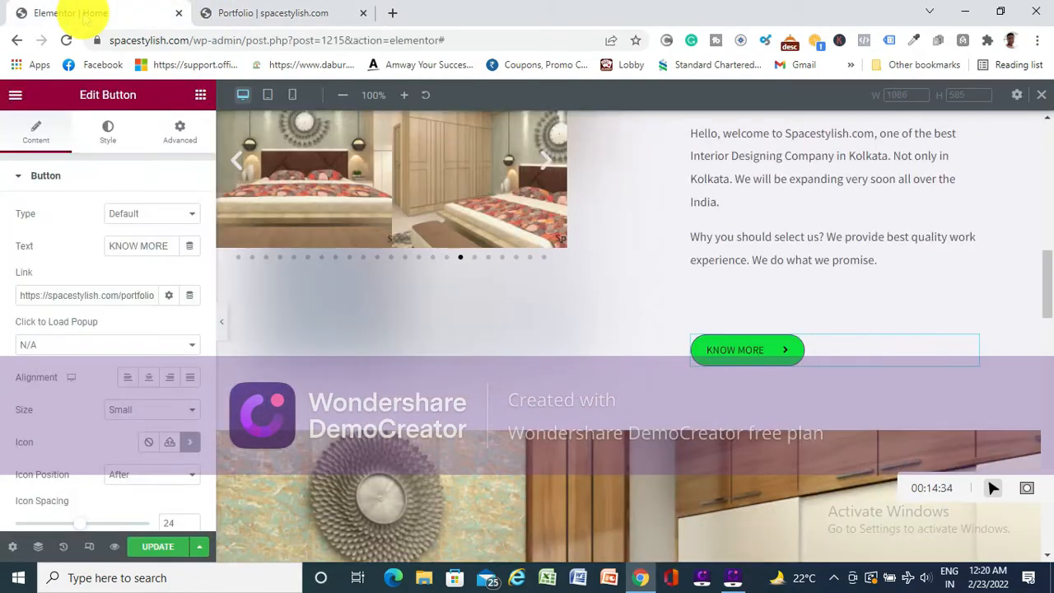
- Review the KNOW MORE button's style settings for its normal and hover states
scroll(605, 344, "down", 3)
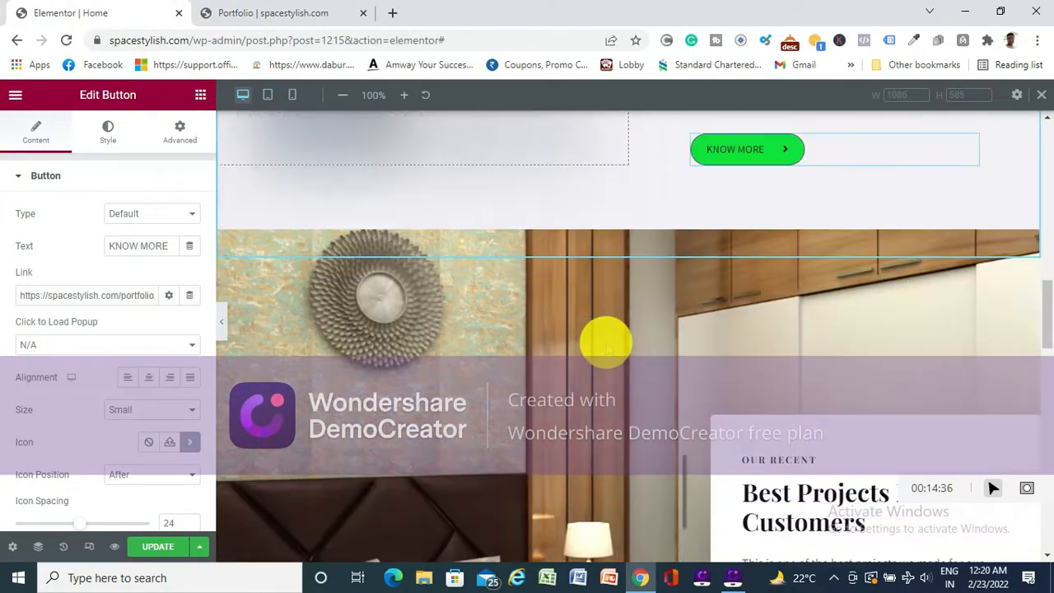
scroll(741, 205, "up", 2)
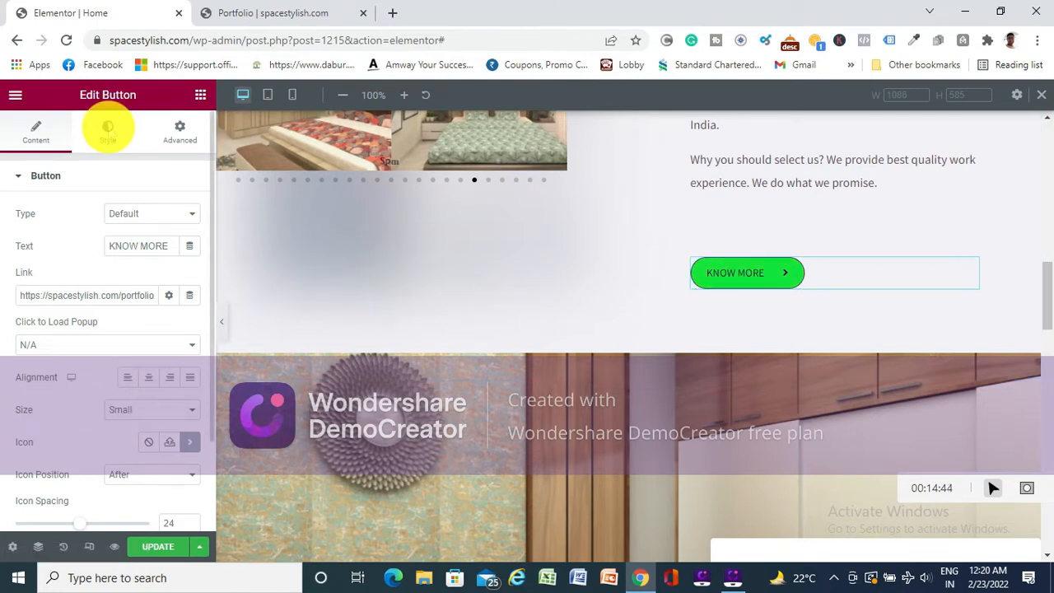
left_click(108, 131)
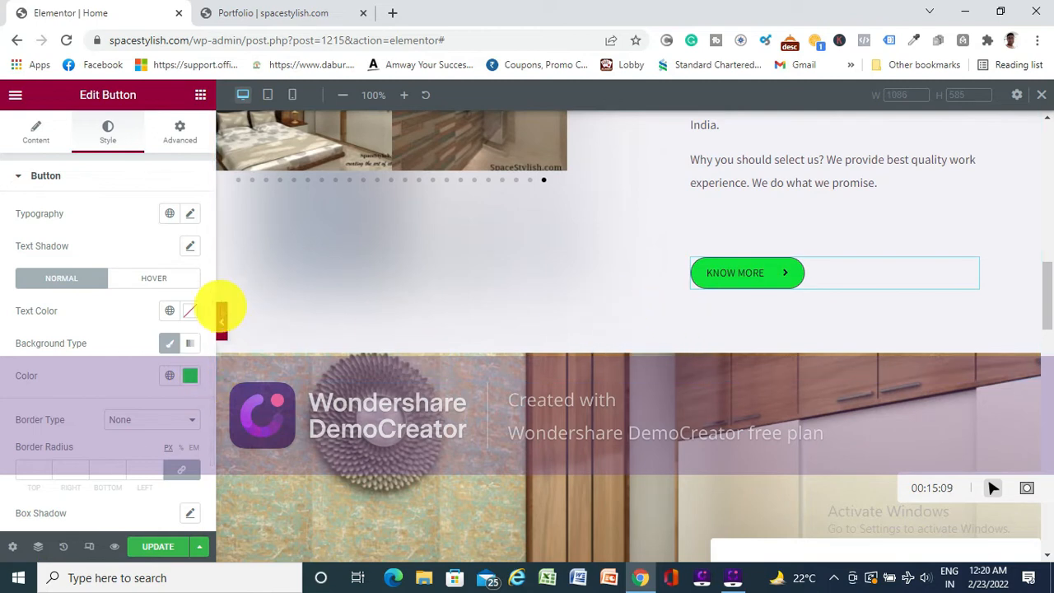
left_click(138, 277)
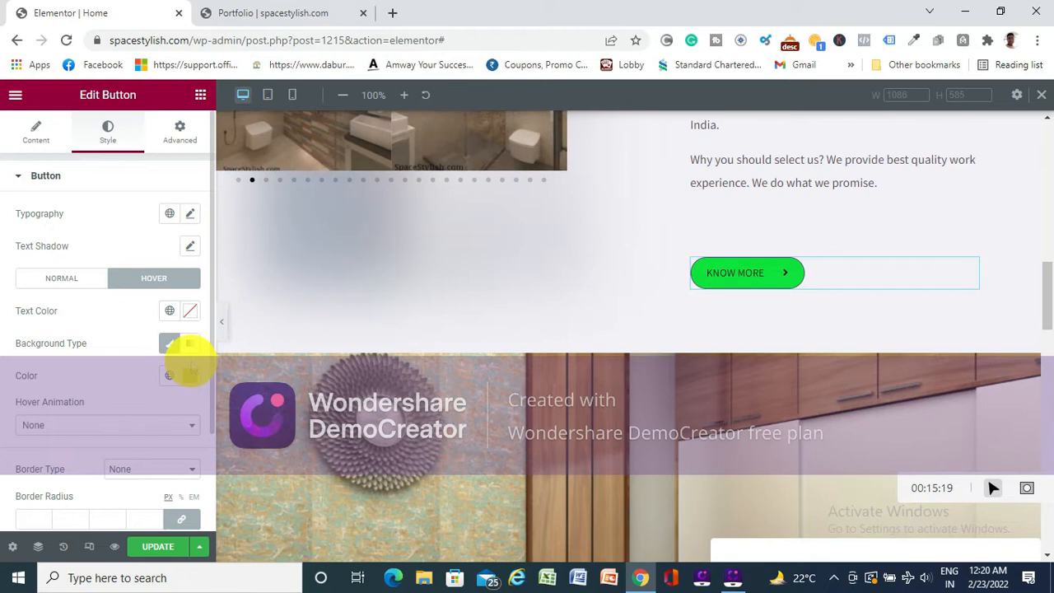
left_click(61, 278)
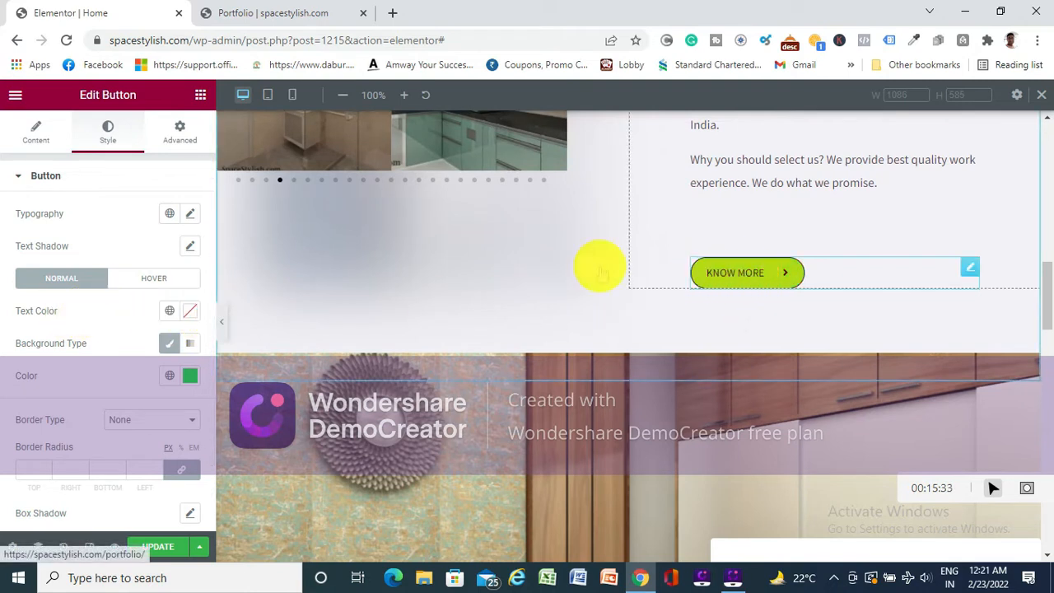
- Try red as the KNOW MORE button's normal text color and set it to near-black
left_click(191, 311)
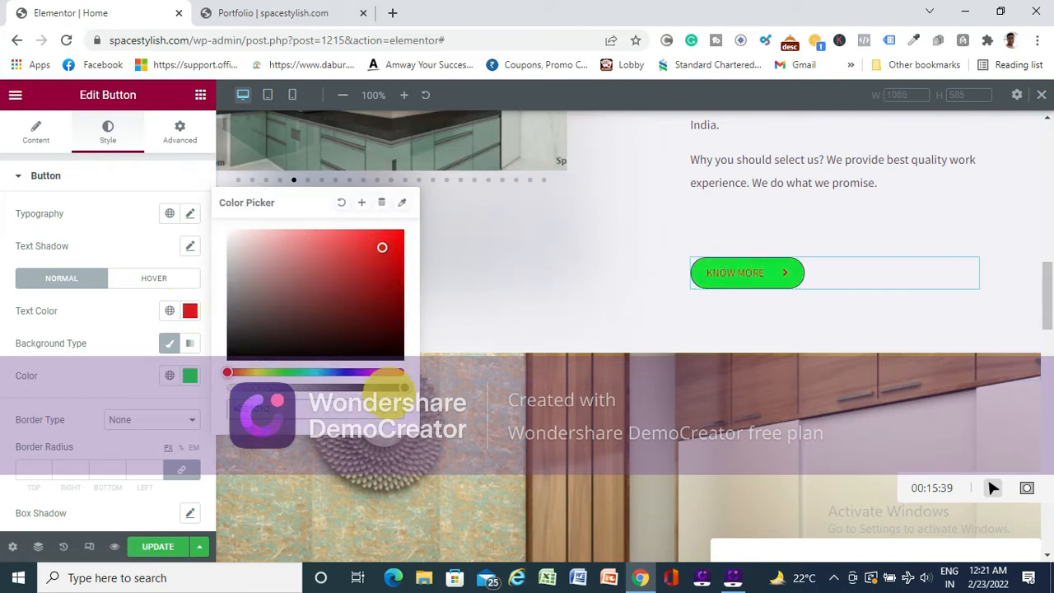
left_click(238, 351)
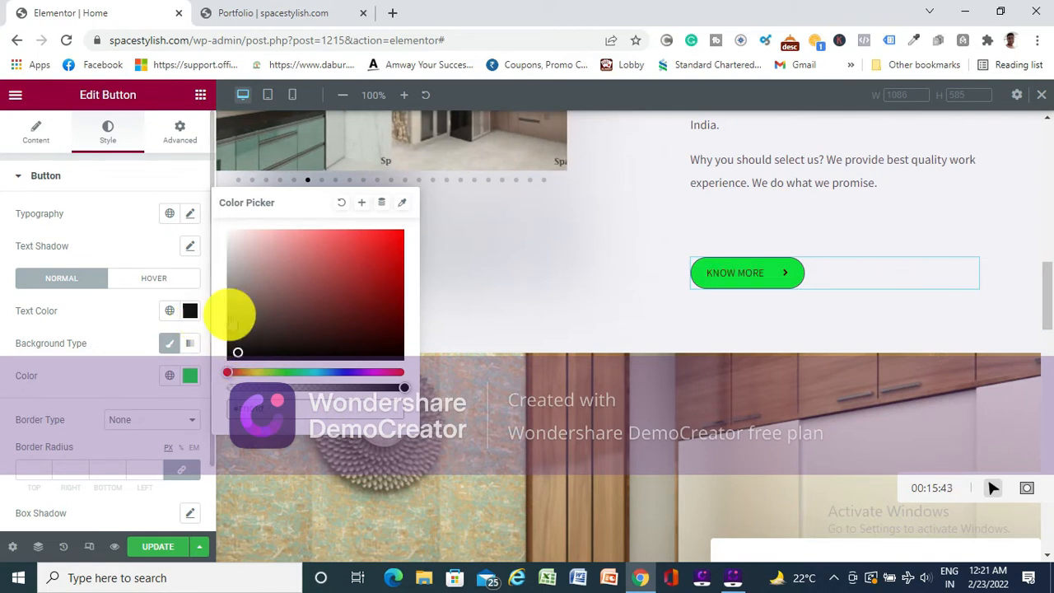
left_click(110, 311)
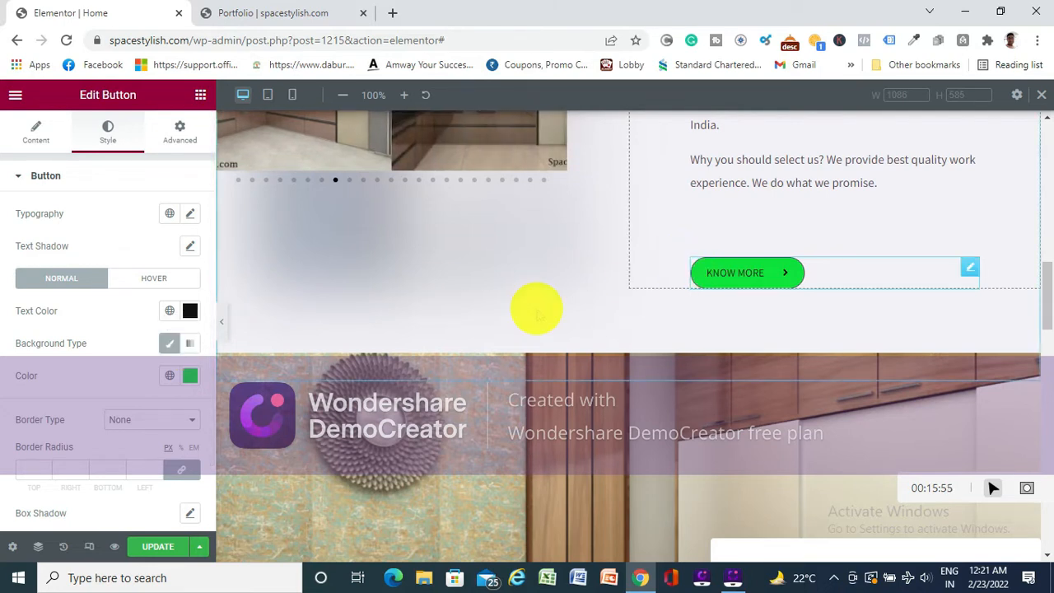
- Try yellow-green, dark and olive background colors on the KNOW MORE button and set its normal background color to green #3AA01E
left_click(189, 374)
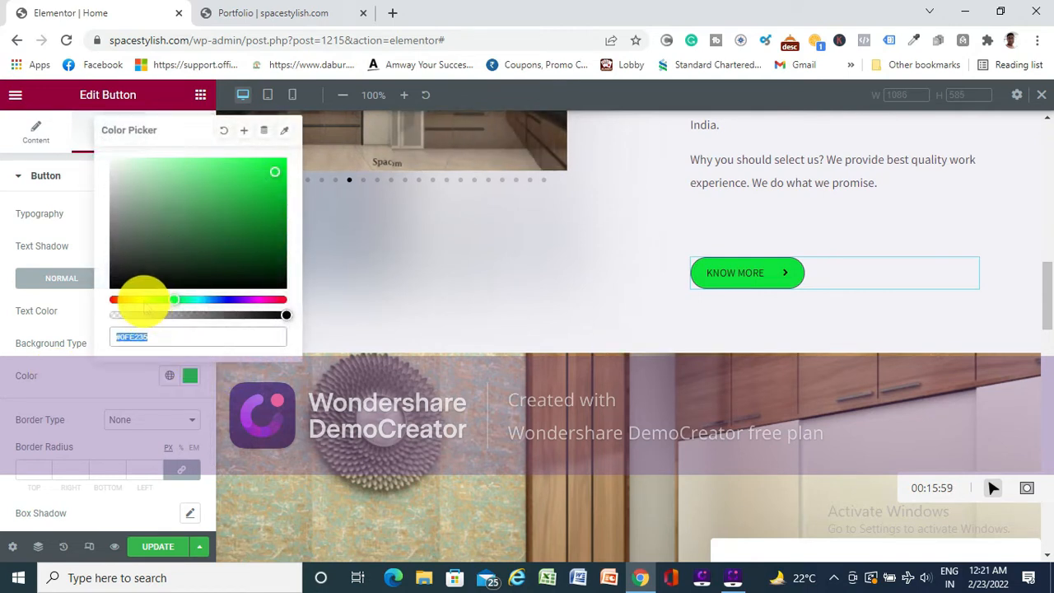
left_click(142, 300)
left_click(247, 185)
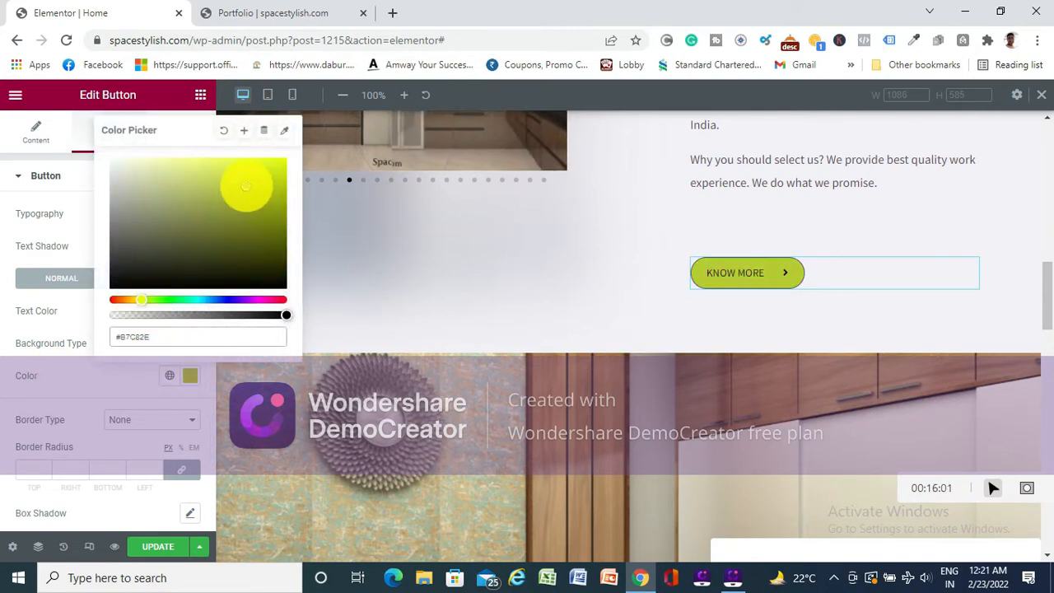
left_click(146, 262)
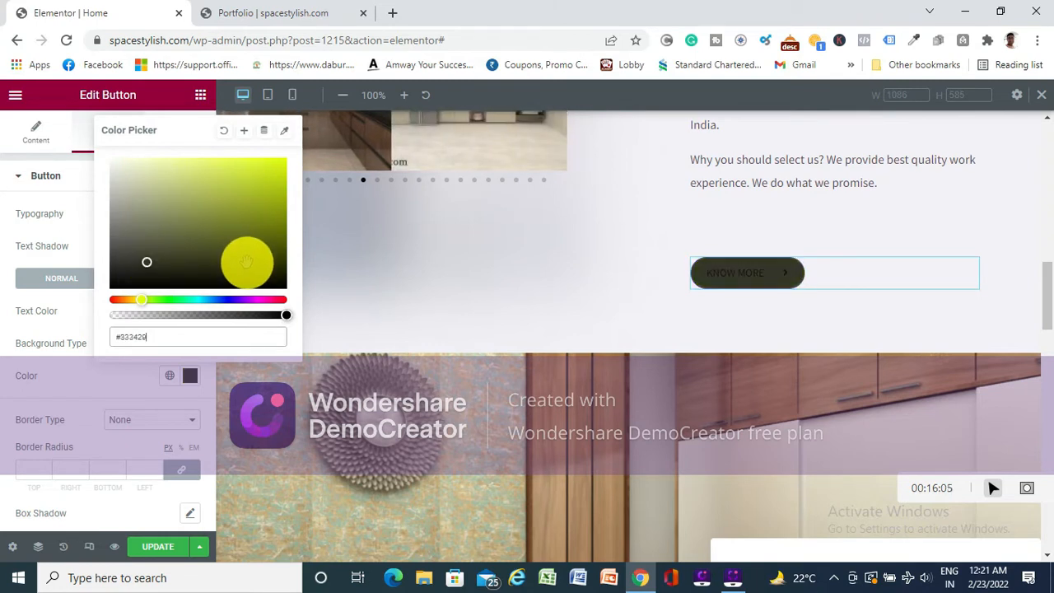
left_click(273, 203)
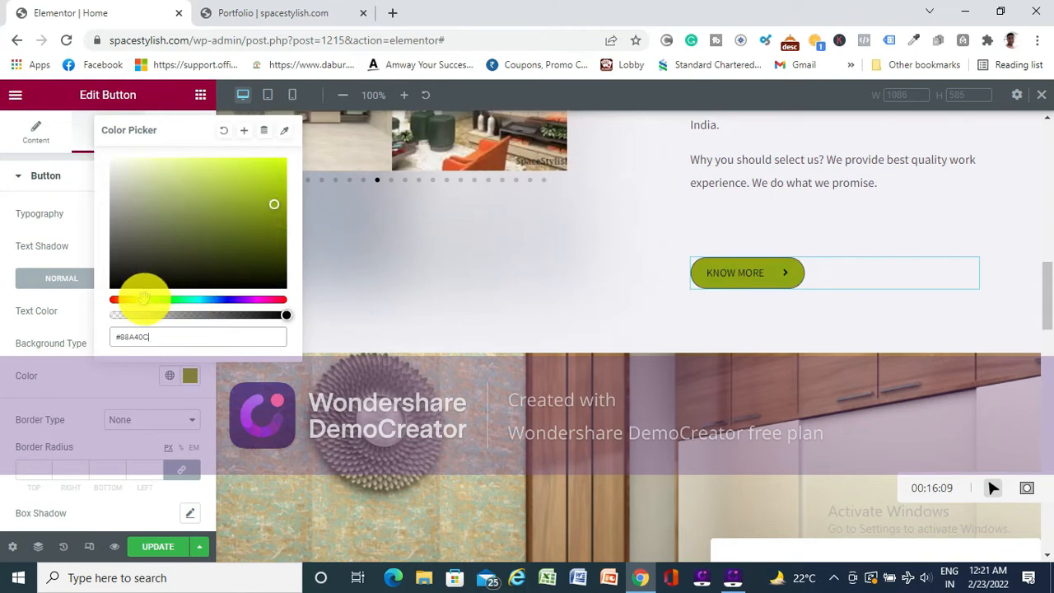
left_click_drag(151, 300, 161, 302)
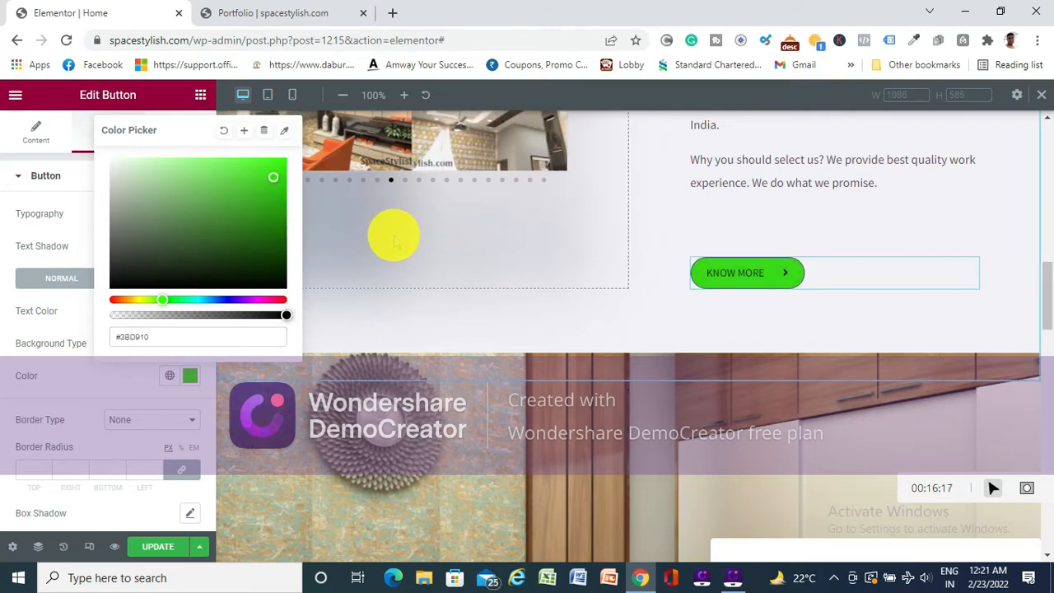
left_click(253, 206)
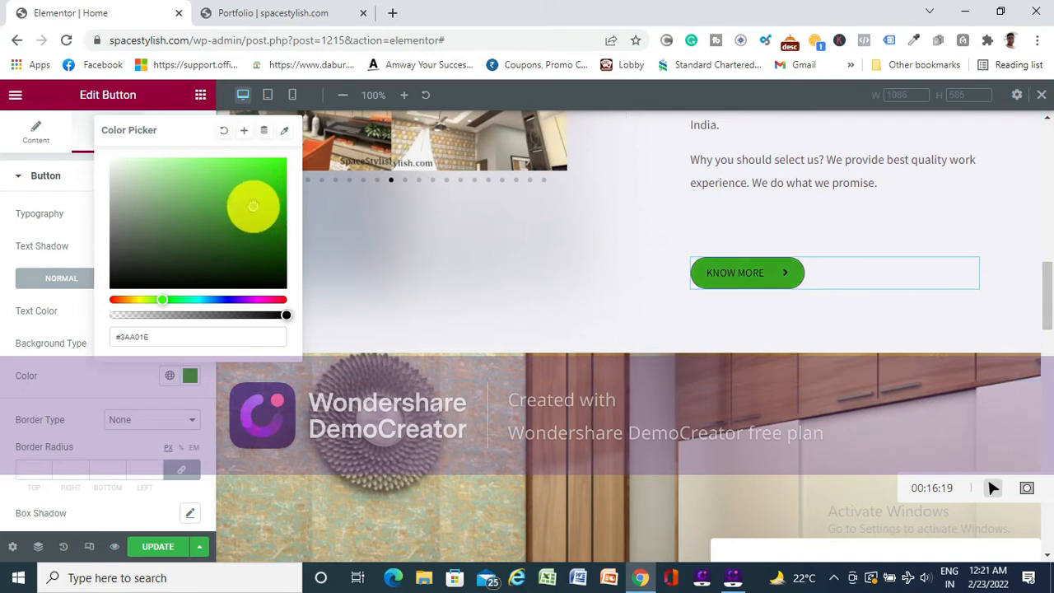
- Set the KNOW MORE button's normal background color to bright green #3EEB0F
left_click(232, 183)
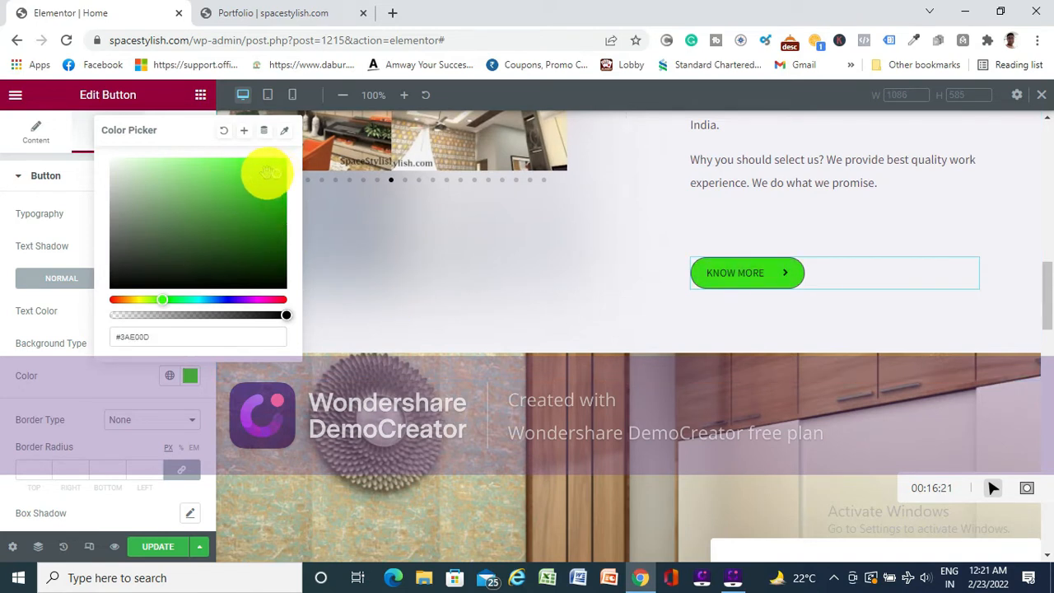
left_click_drag(270, 171, 249, 171)
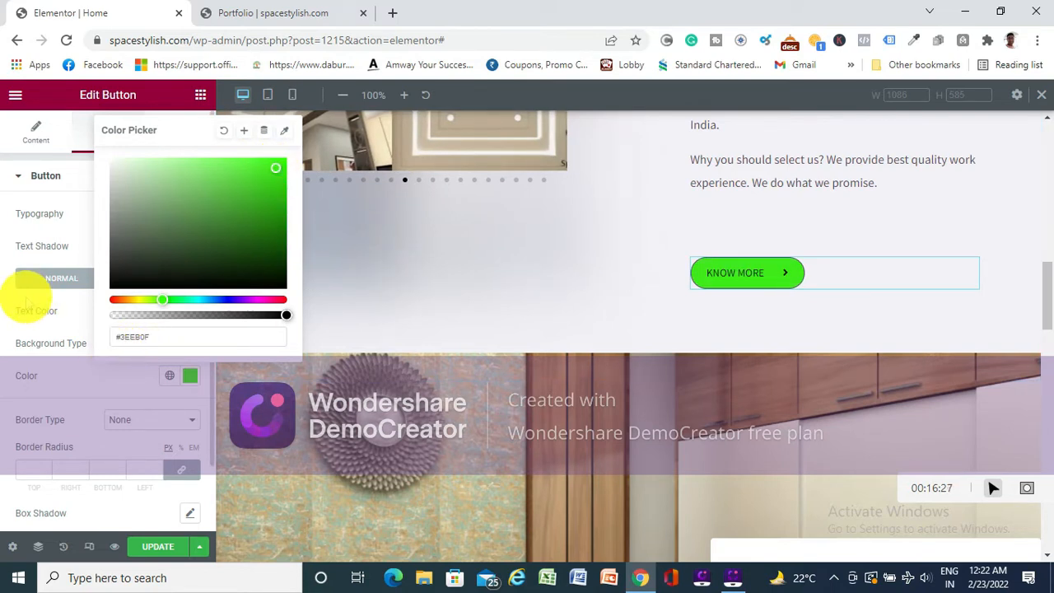
left_click(26, 304)
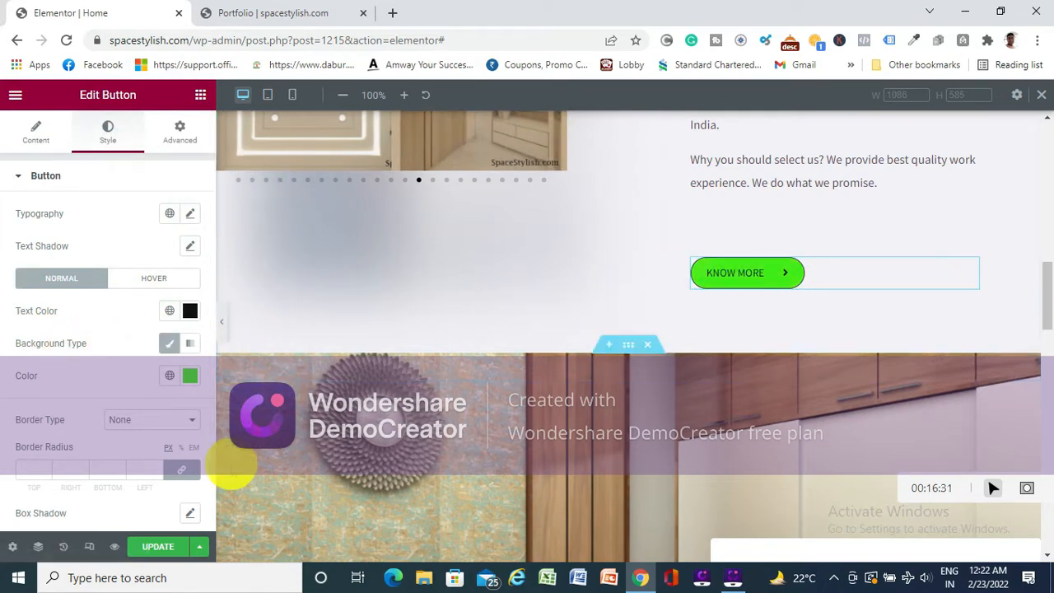
left_click(161, 547)
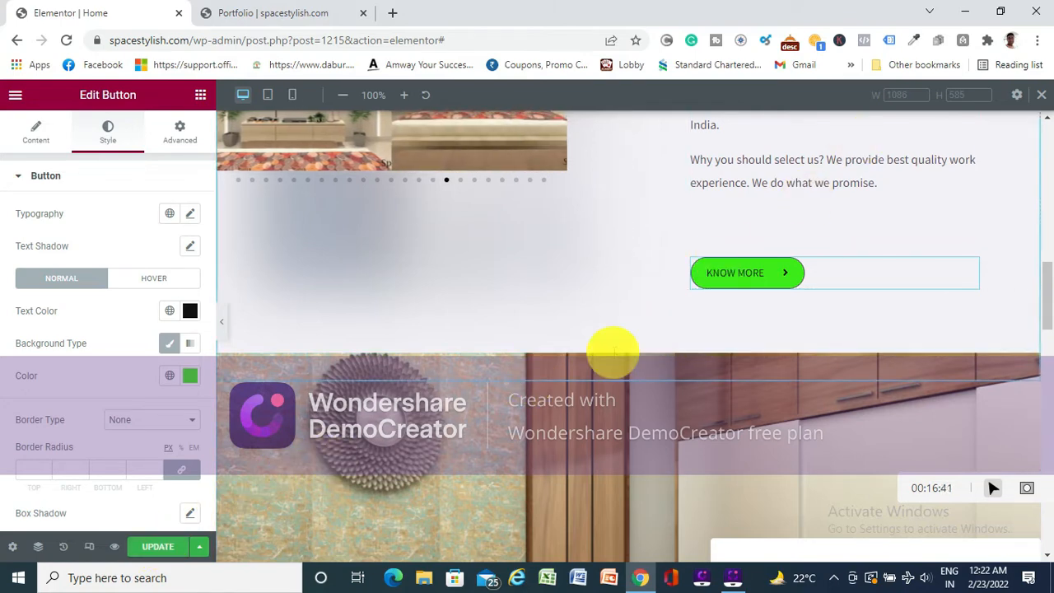
- Review the KNOW MORE button's content and advanced settings and update the page
scroll(612, 349, "down", 2)
scroll(618, 296, "up", 1)
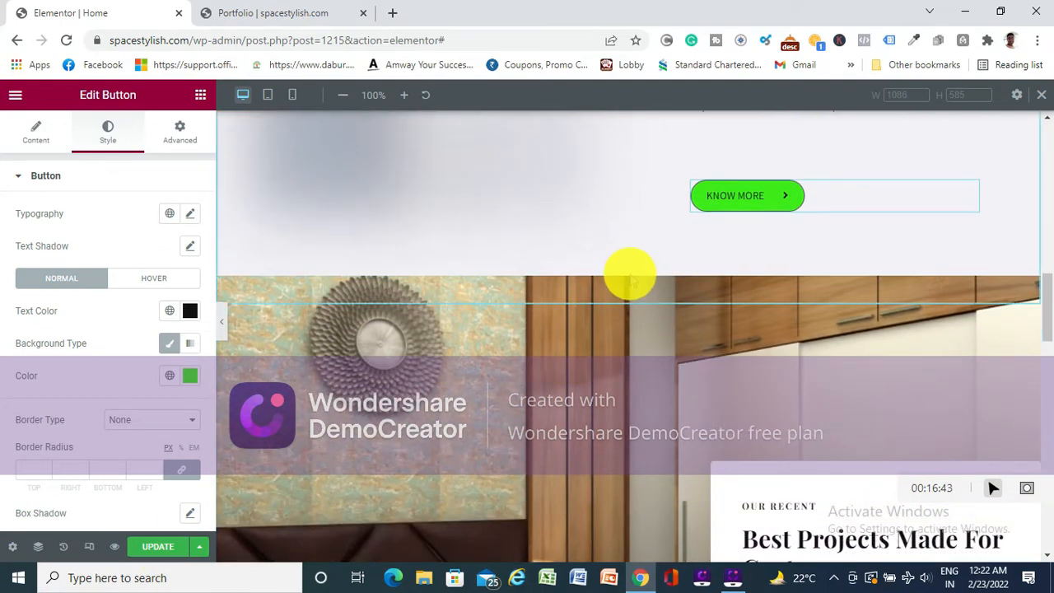
scroll(587, 381, "down", 3)
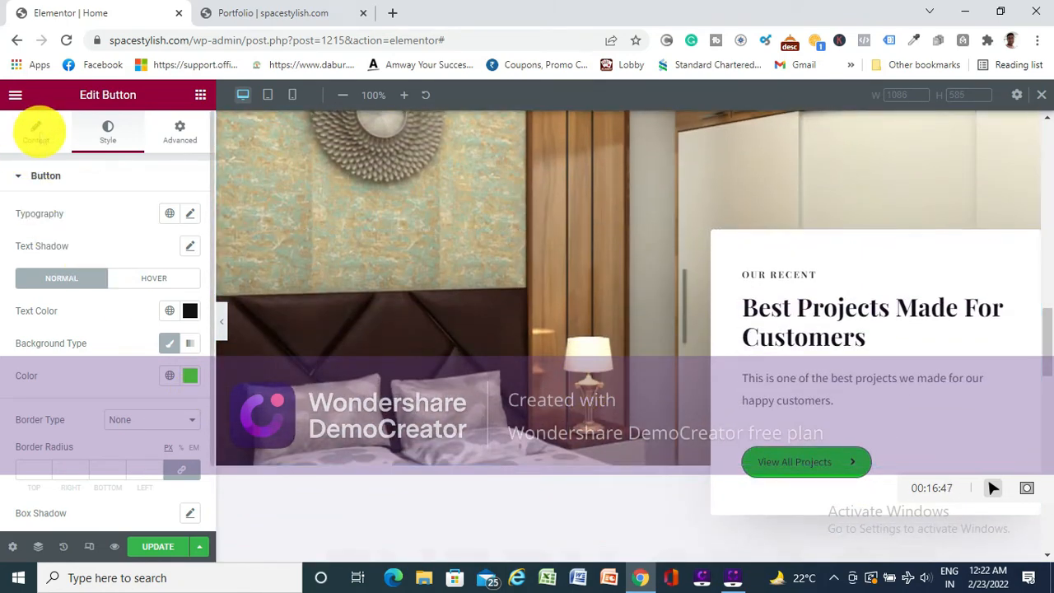
left_click(36, 132)
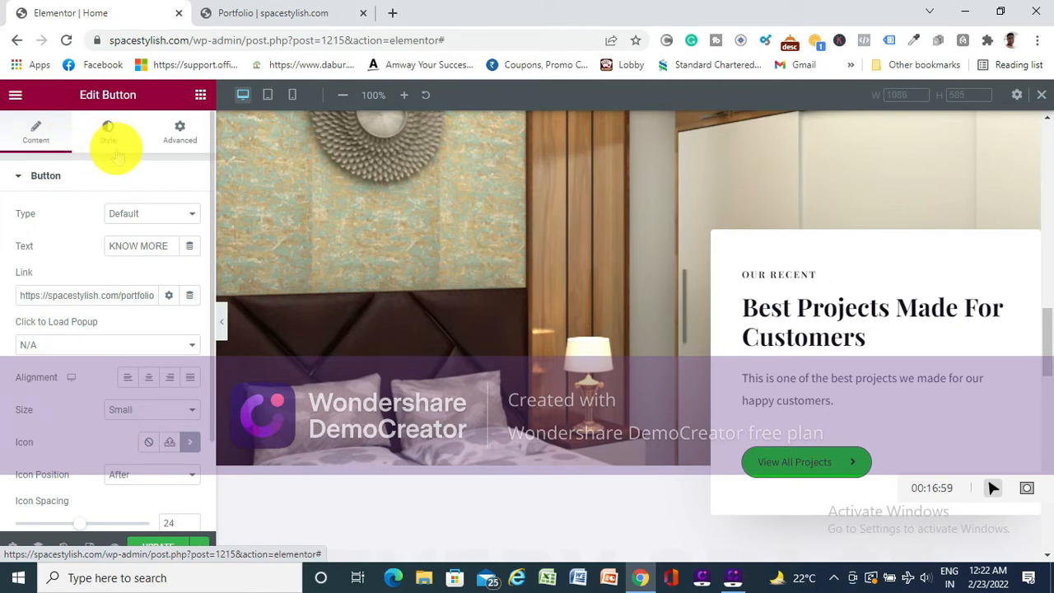
left_click(180, 136)
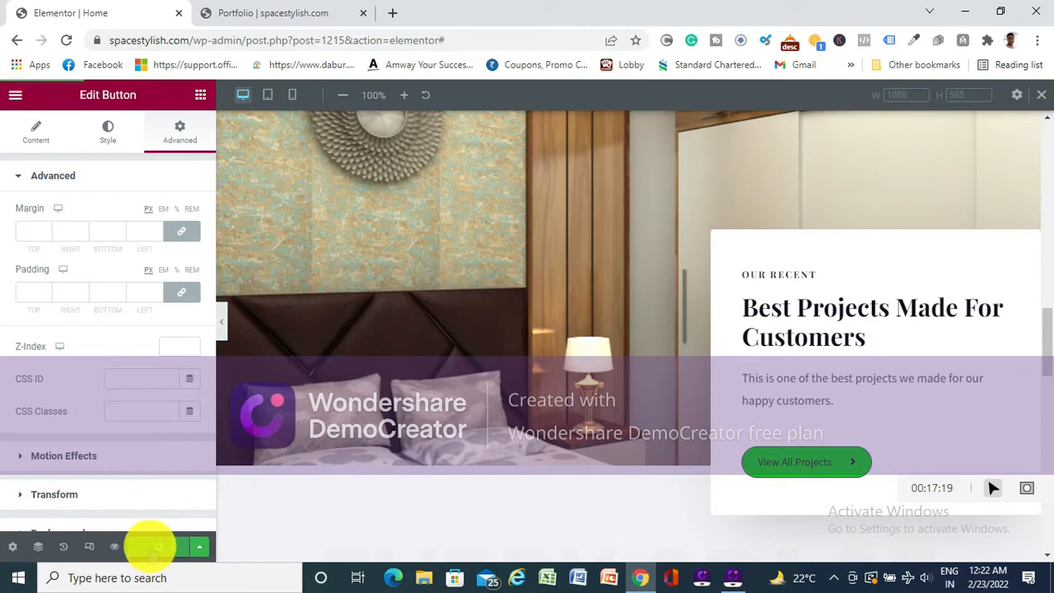
left_click(156, 547)
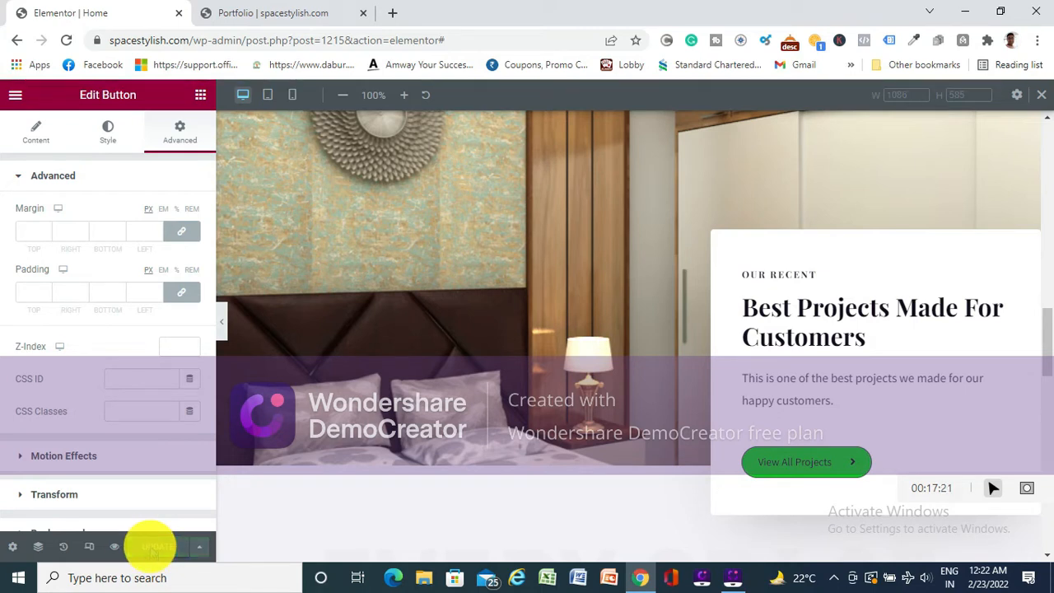
- Select the bedroom image section and open the advanced settings of its View All Projects button
scroll(517, 370, "up", 3)
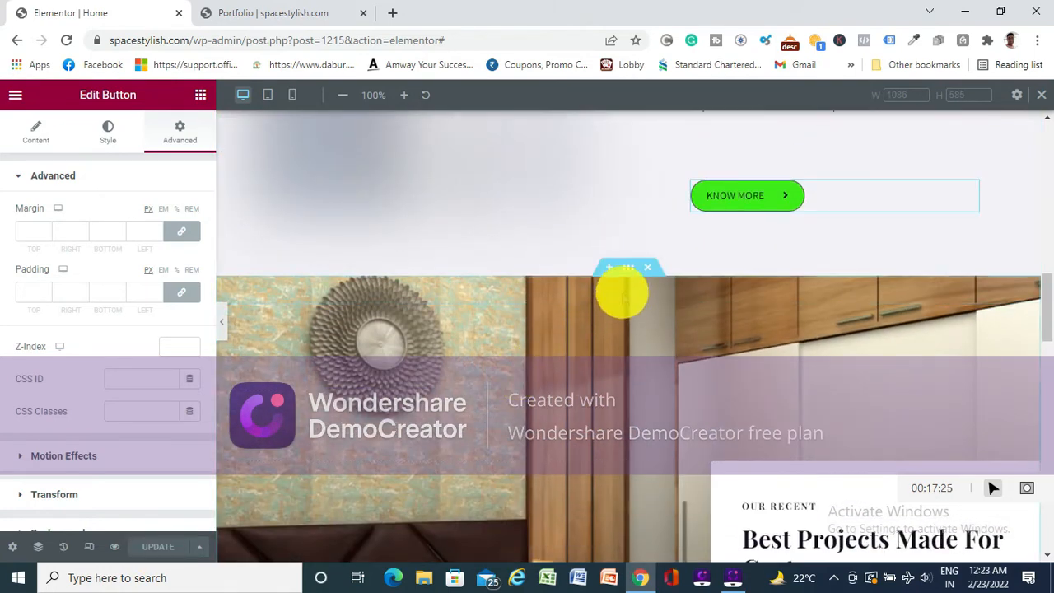
left_click(628, 267)
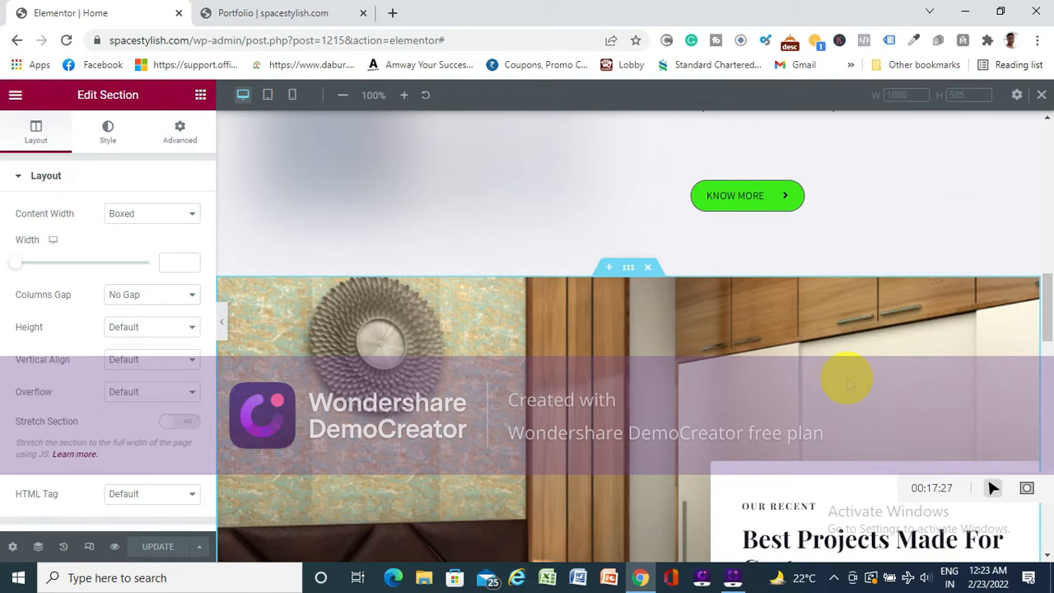
scroll(846, 380, "down", 3)
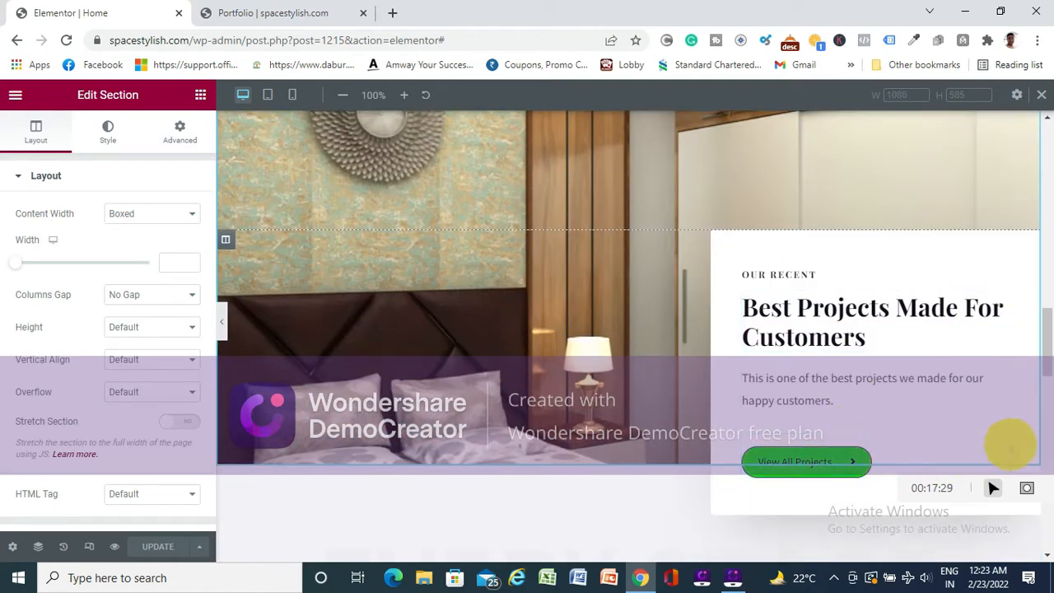
right_click(1003, 445)
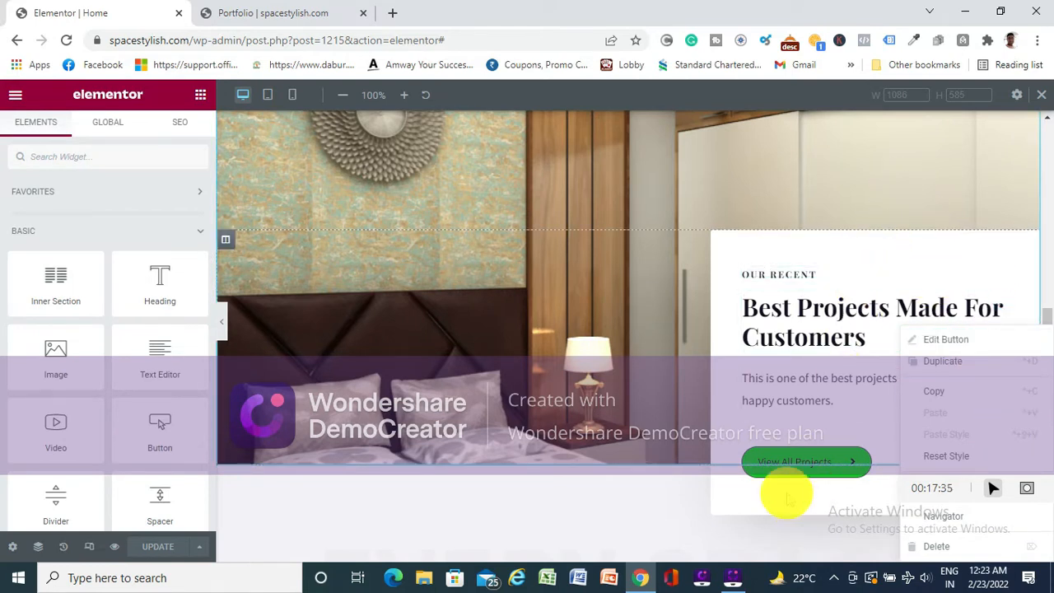
left_click(749, 424)
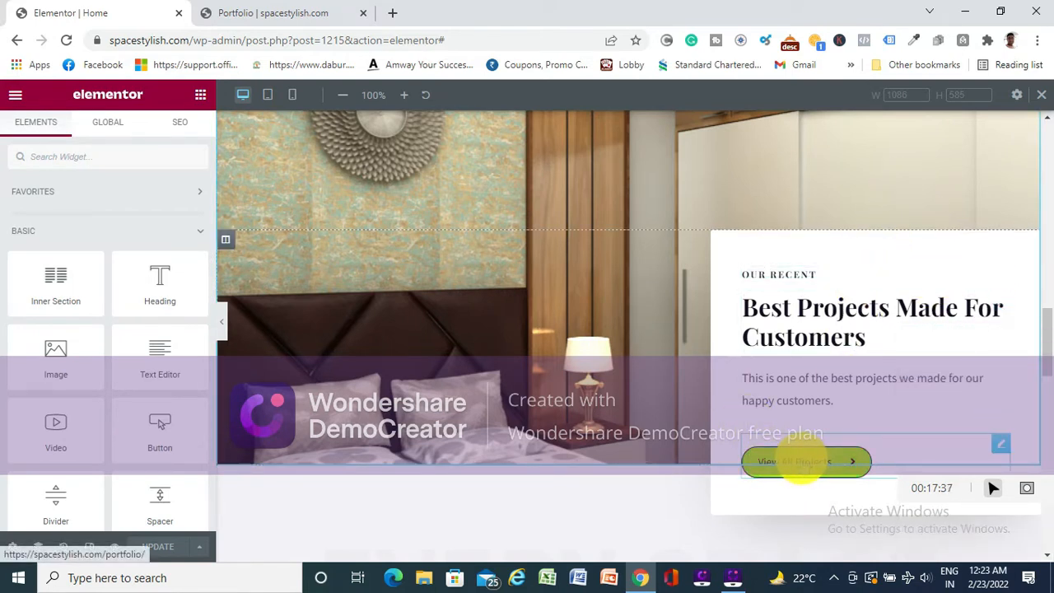
left_click(800, 463)
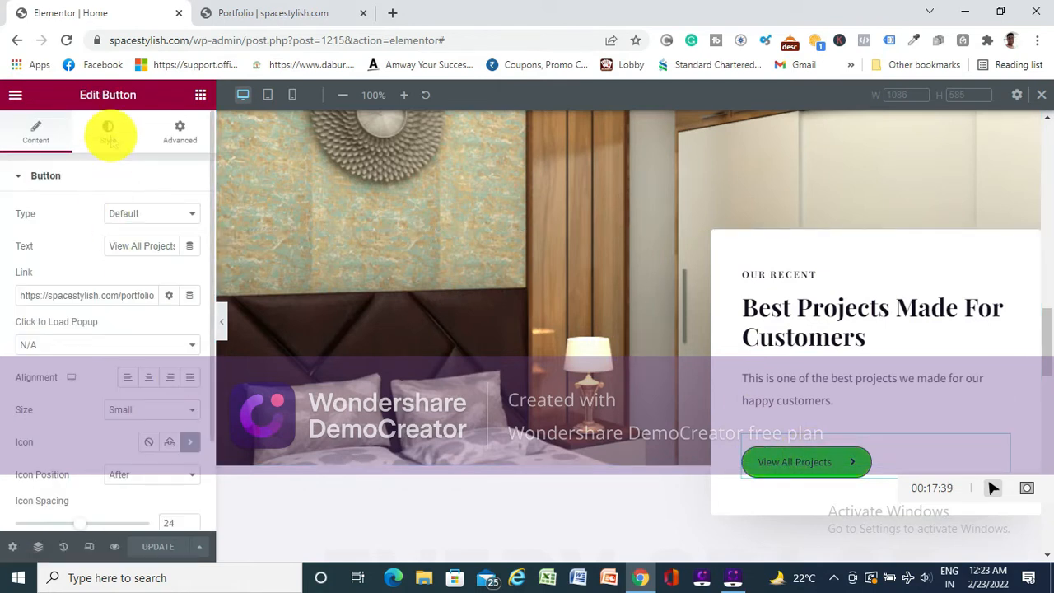
left_click(178, 134)
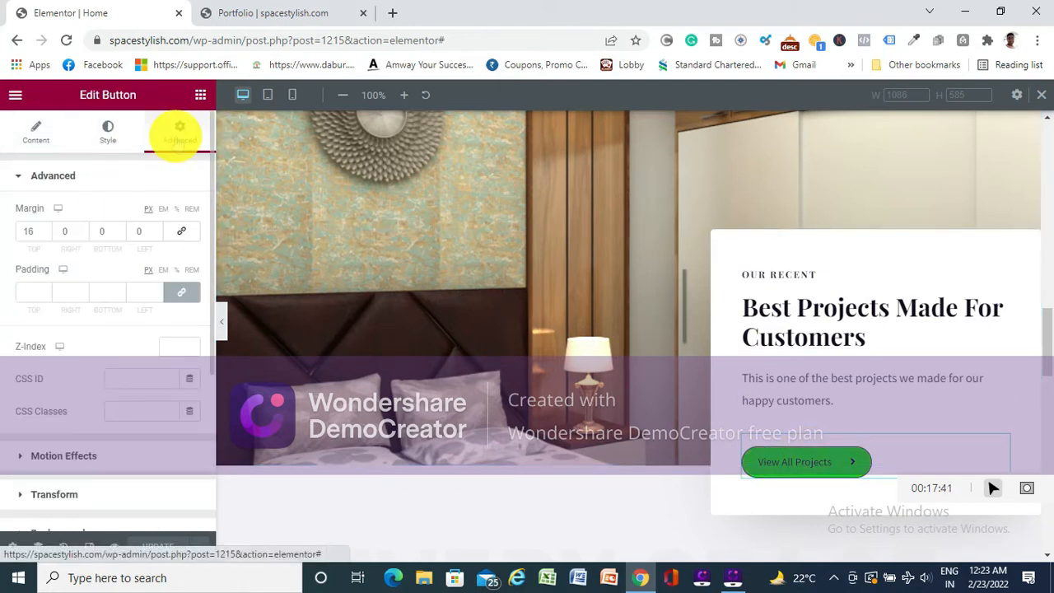
- Try raising the View All Projects button's top margin to 26 px
left_click(45, 228)
left_click(45, 228)
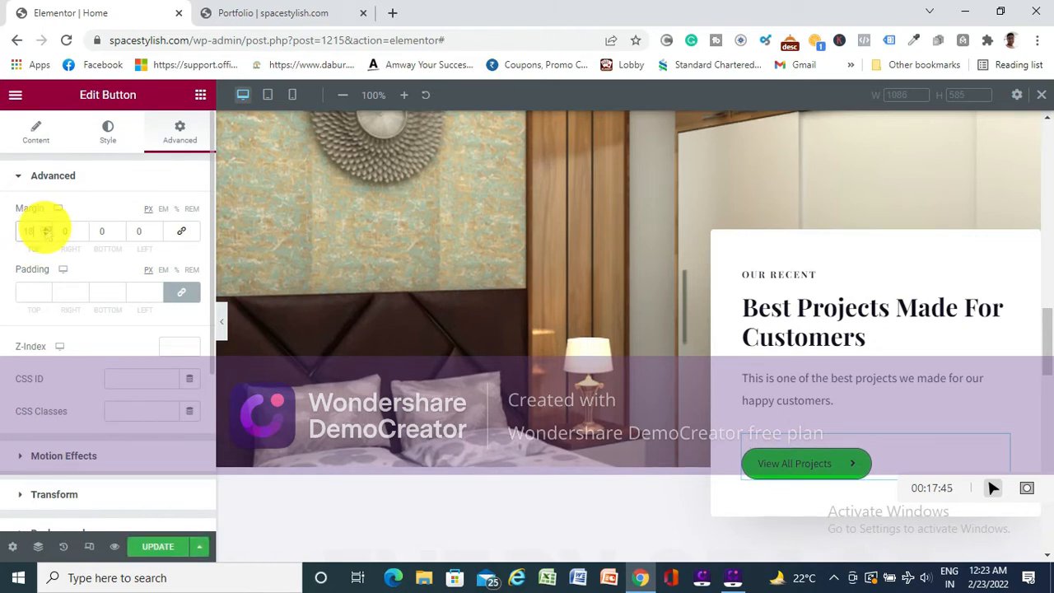
left_click(46, 228)
left_click(45, 228)
left_click(45, 228)
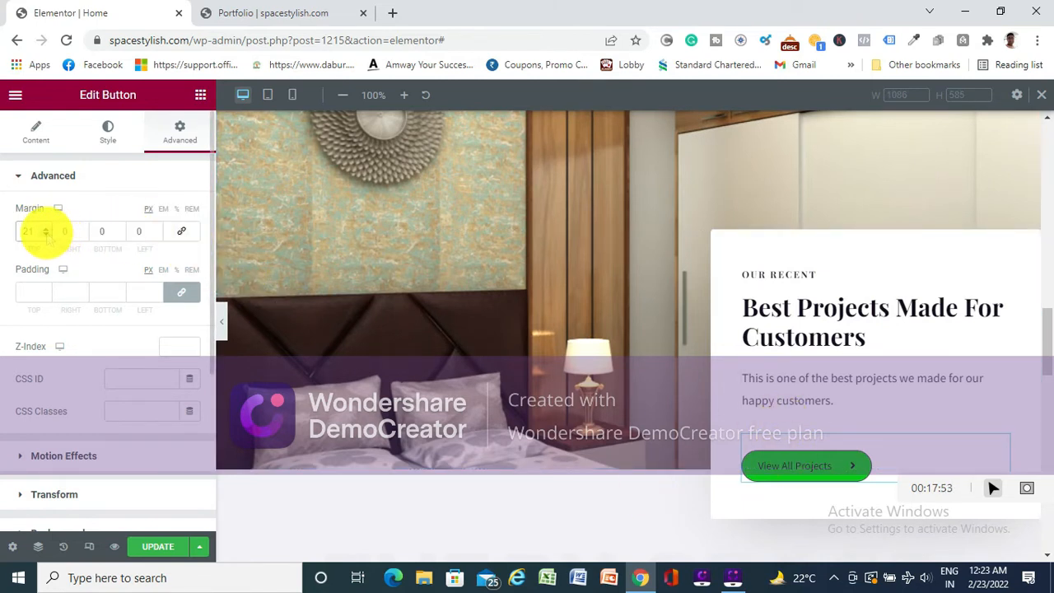
left_click(45, 228)
left_click(45, 229)
left_click(45, 228)
left_click(45, 228)
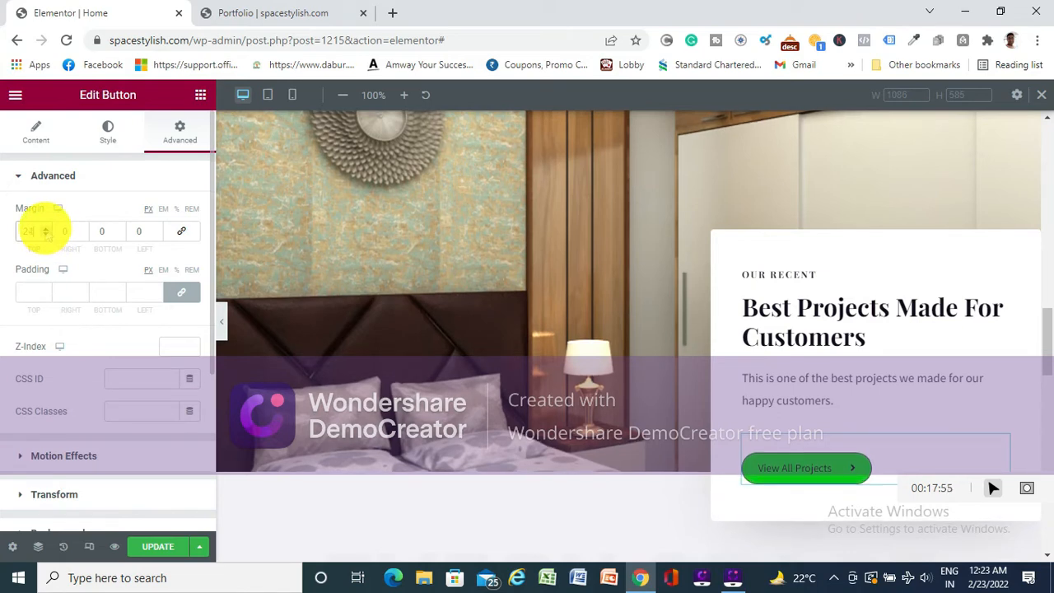
left_click(45, 228)
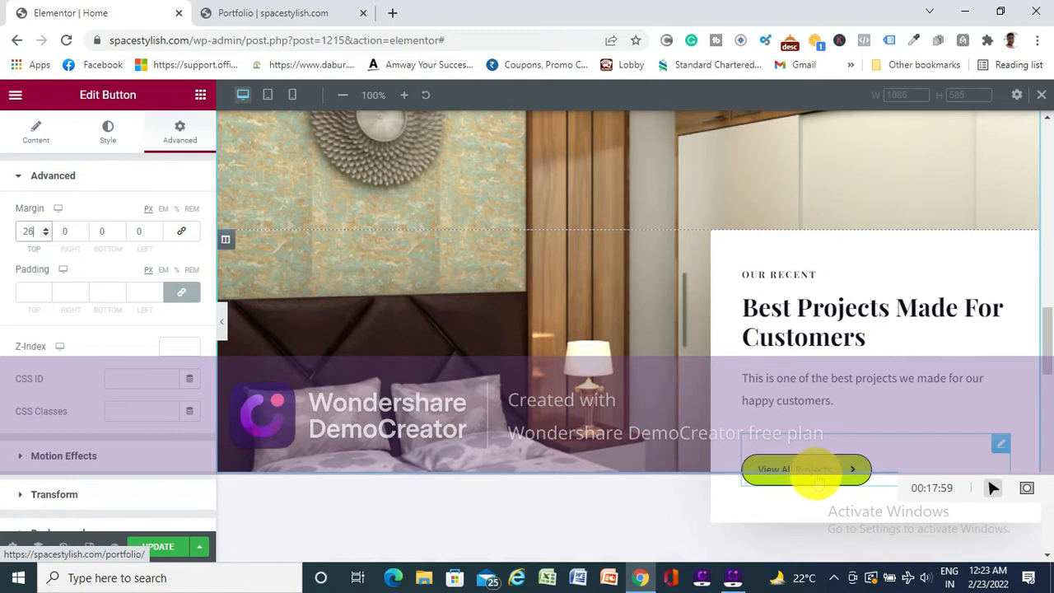
- Set the View All Projects button's top margin to 9 px and update the page
left_click(47, 235)
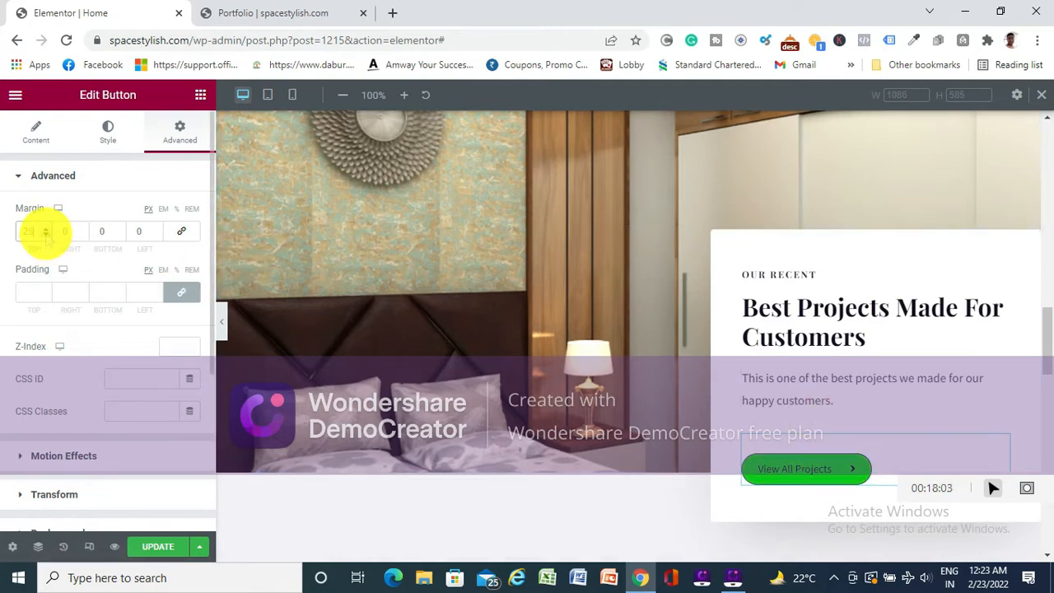
left_click(46, 235)
left_click(46, 235)
left_click(46, 235)
left_click(46, 234)
left_click(46, 234)
left_click(46, 235)
left_click(46, 235)
left_click(46, 235)
left_click(46, 234)
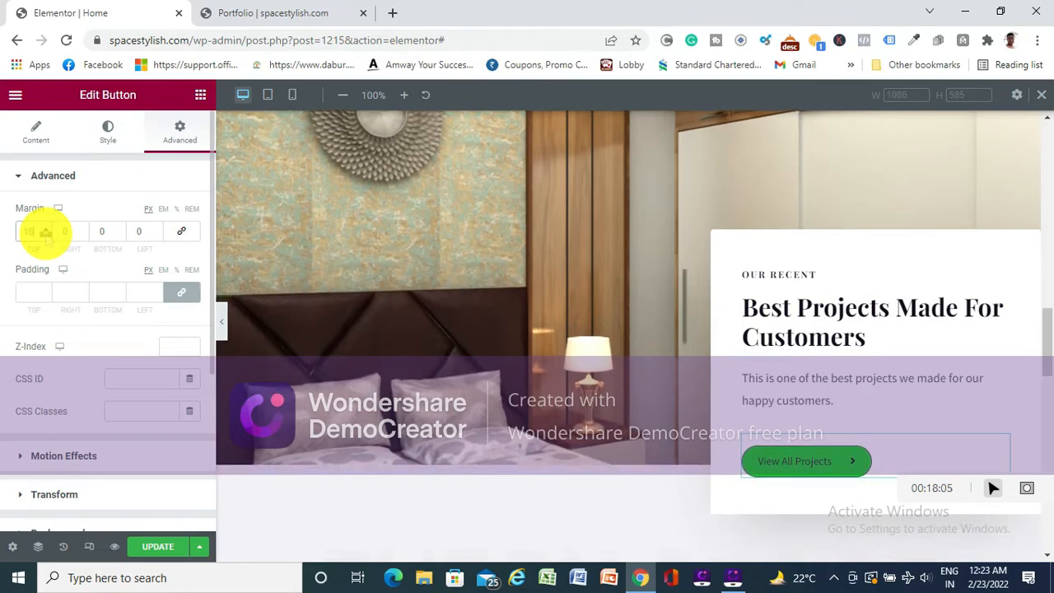
left_click(46, 234)
left_click(46, 235)
left_click(46, 235)
left_click(46, 235)
left_click(46, 234)
left_click(47, 235)
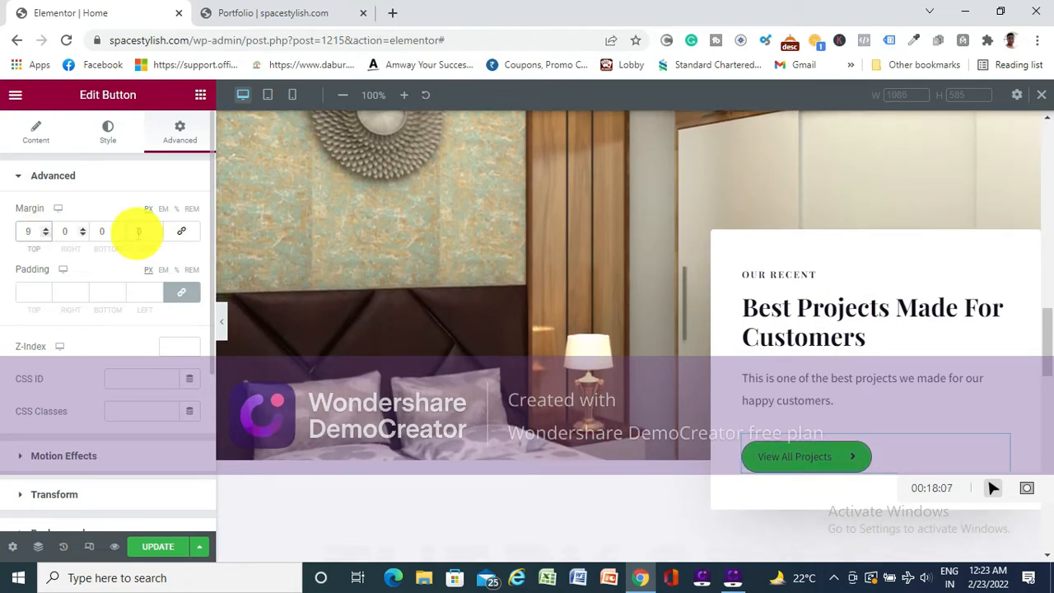
scroll(583, 267, "up", 5)
scroll(583, 268, "down", 5)
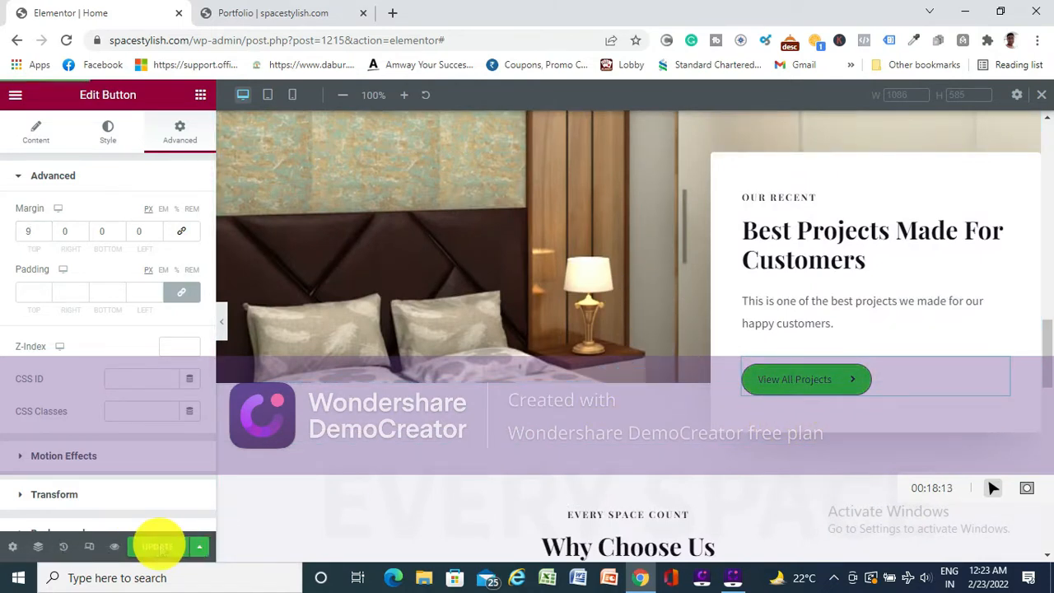
left_click(160, 548)
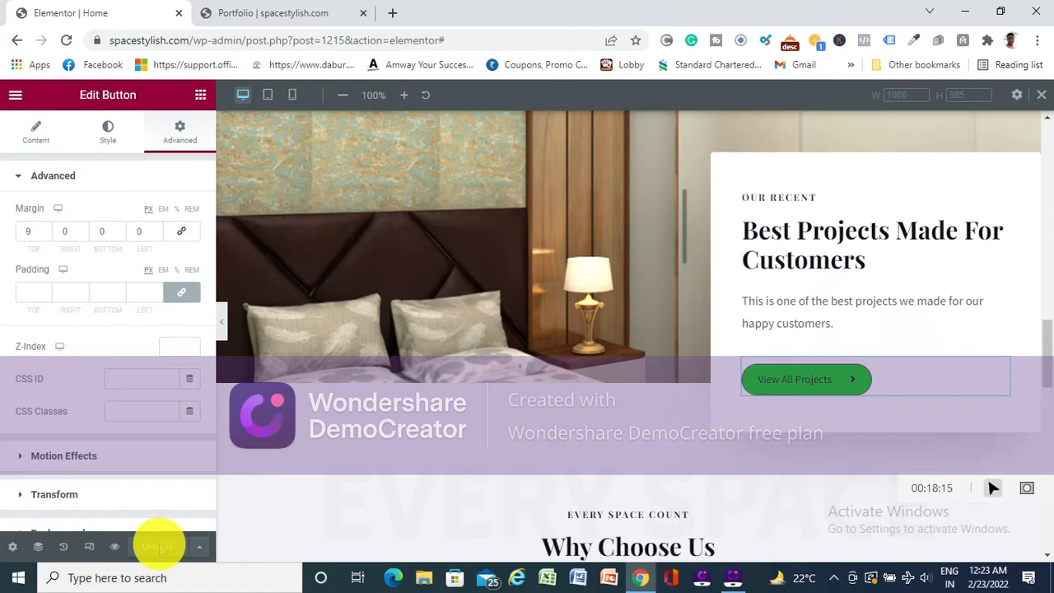
- Check the View All Projects button's content and advanced settings and look through the home page's sections from the hero to the footer
scroll(646, 501, "down", 3)
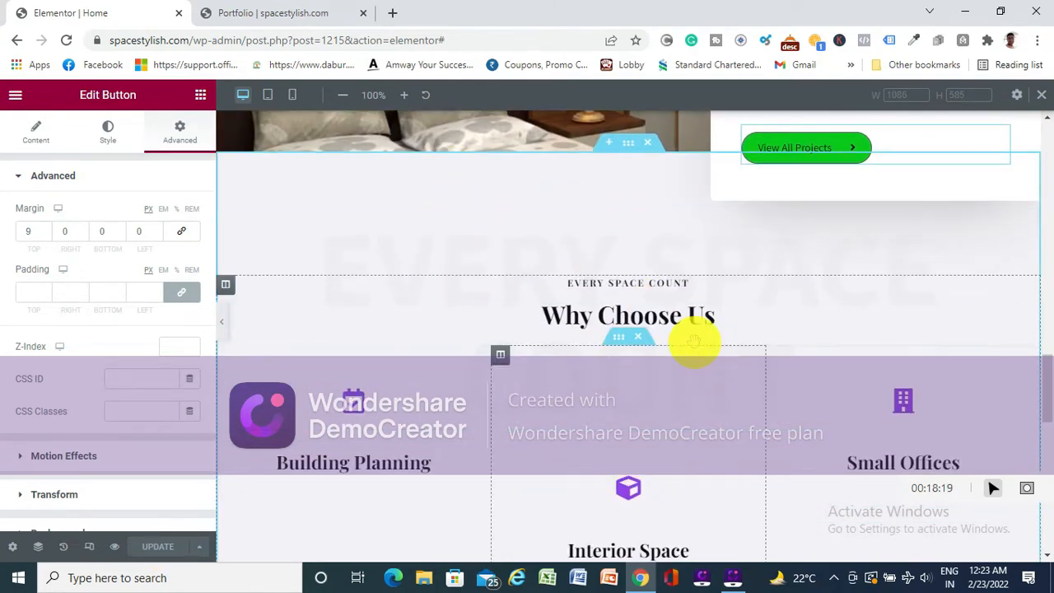
left_click(33, 136)
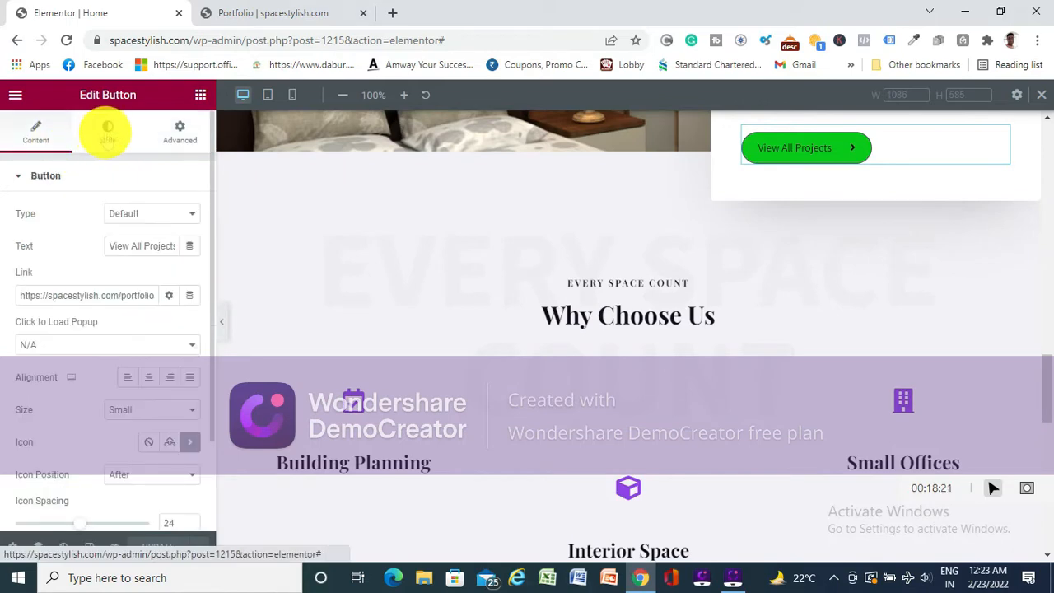
left_click(179, 136)
scroll(624, 348, "up", 3)
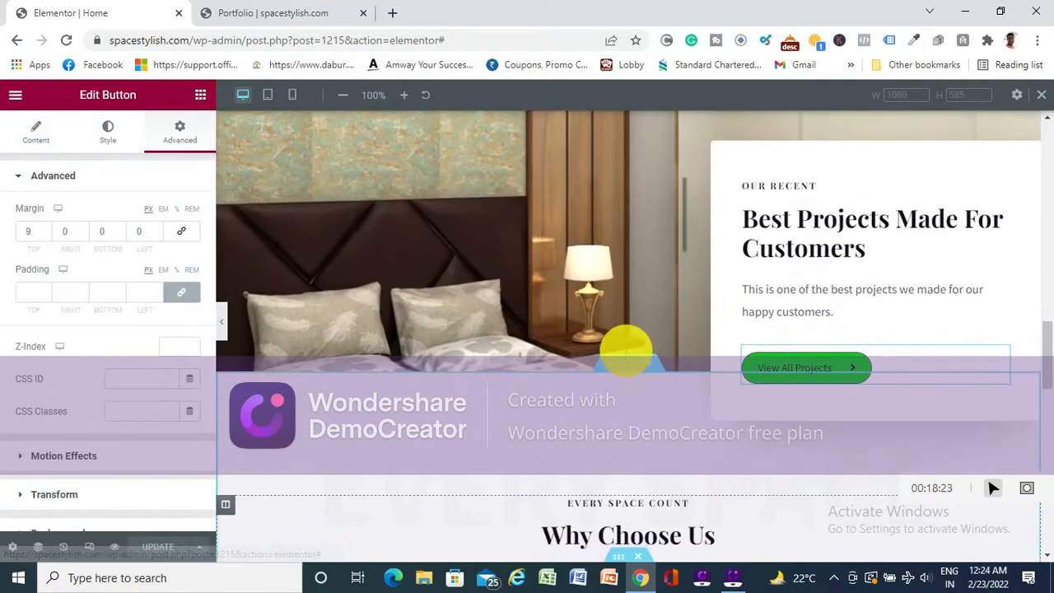
scroll(626, 363, "down", 1)
scroll(628, 375, "down", 10)
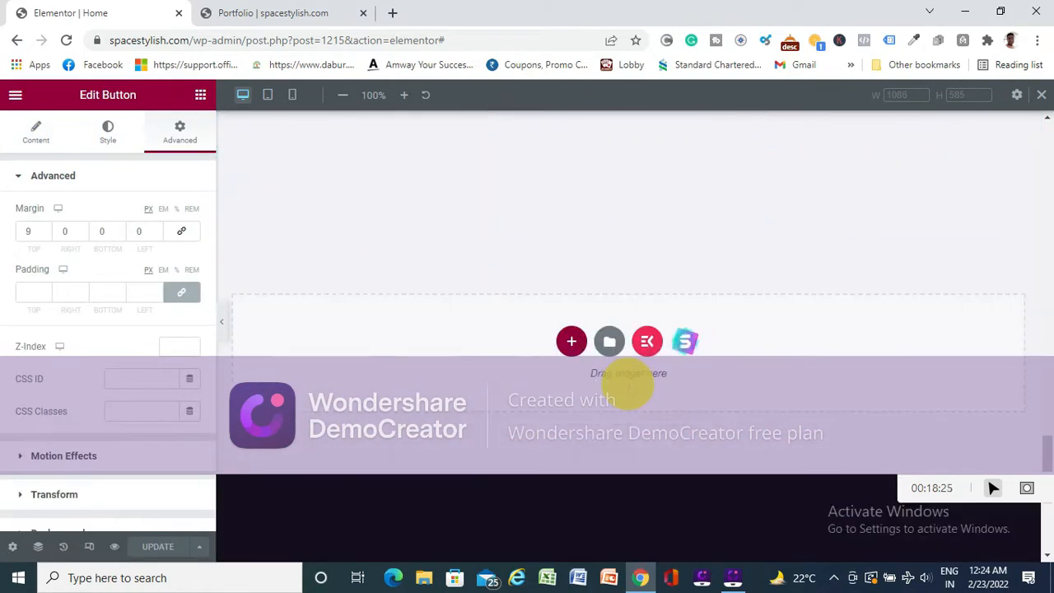
scroll(628, 389, "down", 1)
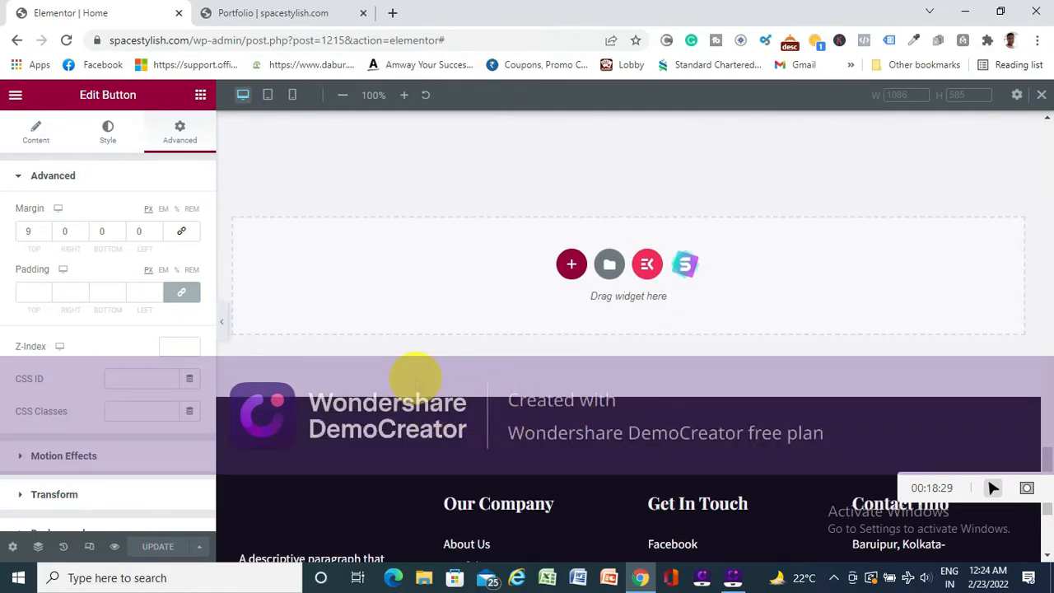
scroll(416, 377, "up", 20)
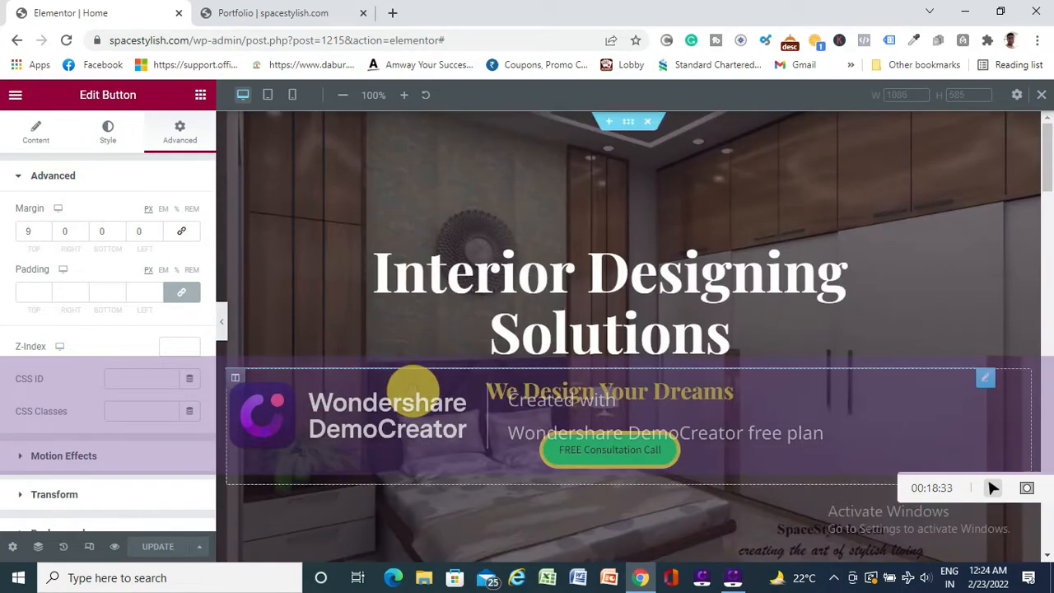
mouse_move(630, 123)
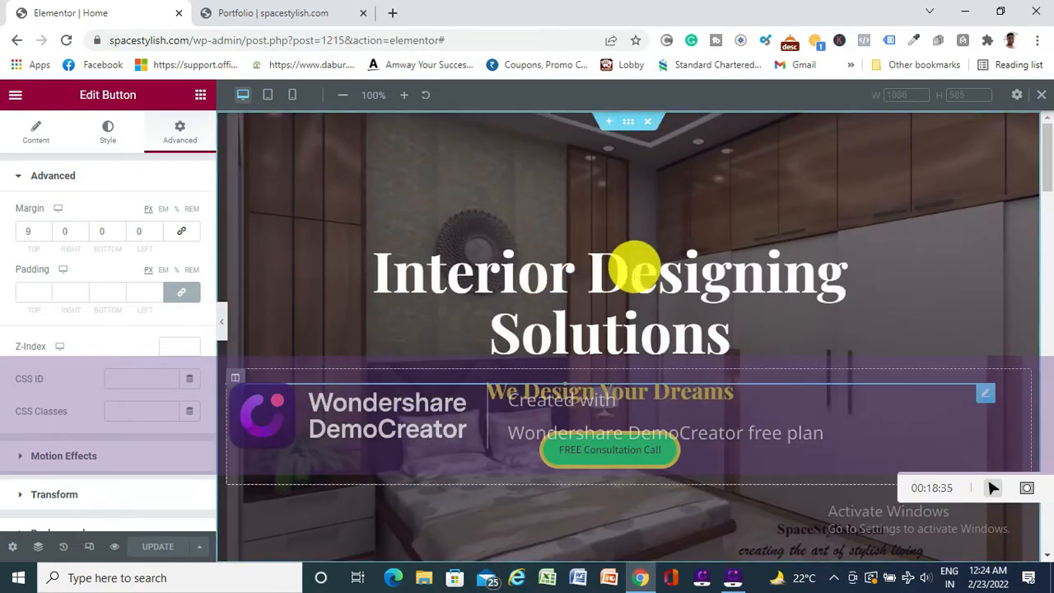
scroll(632, 272, "down", 5)
scroll(623, 224, "down", 2)
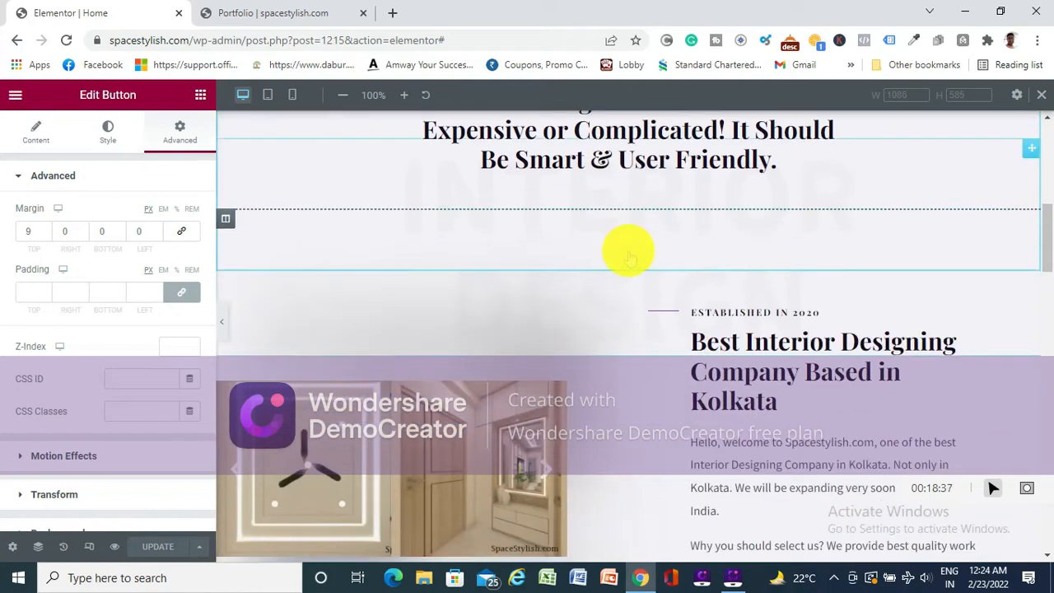
scroll(632, 255, "down", 8)
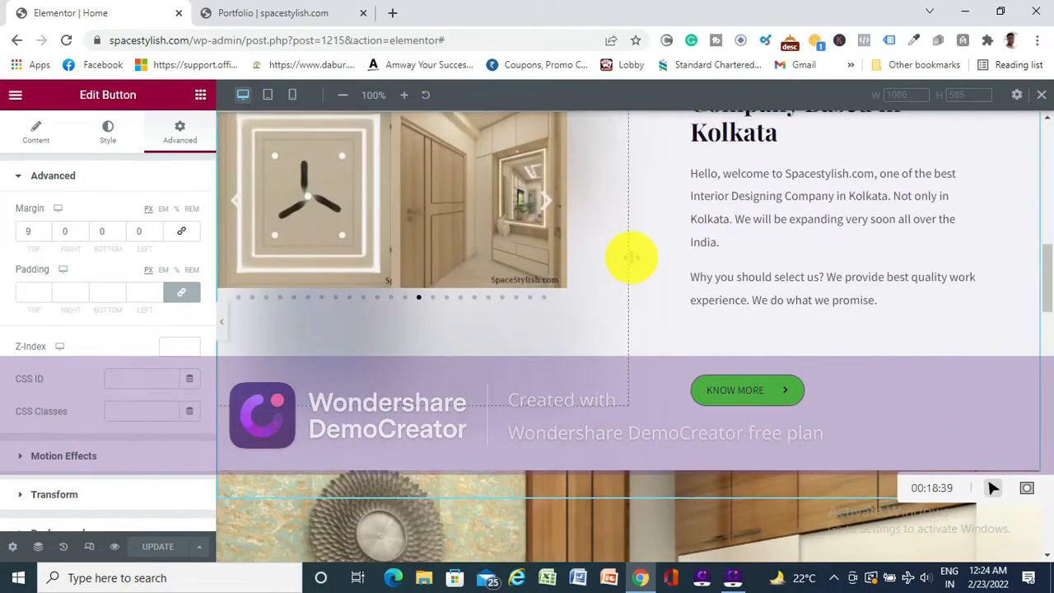
scroll(630, 198, "down", 14)
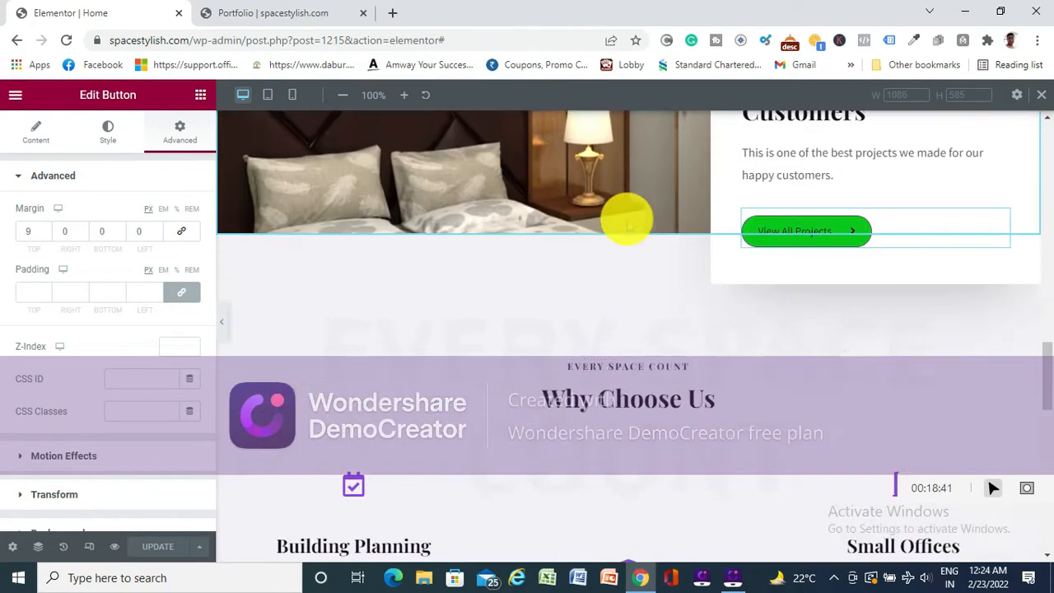
- Add a single-column section in the empty area above the footer
scroll(626, 278, "down", 1)
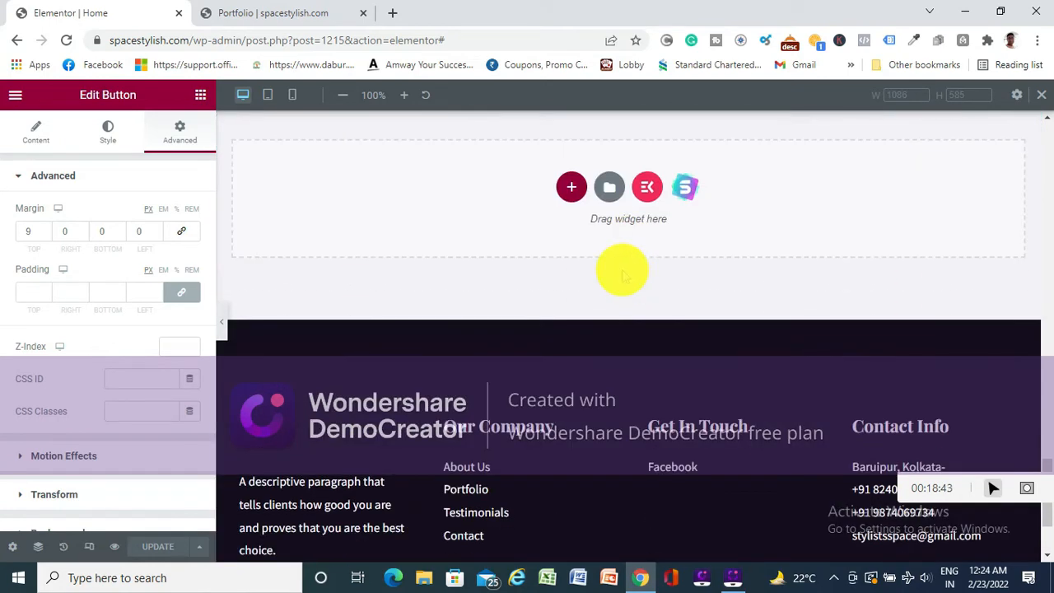
scroll(622, 272, "up", 1)
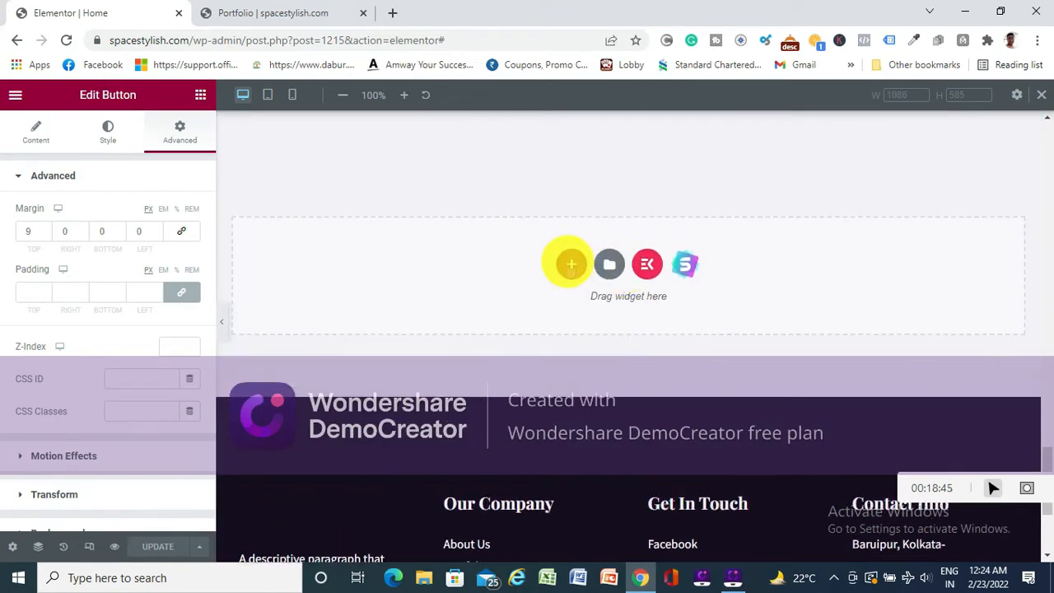
left_click(568, 262)
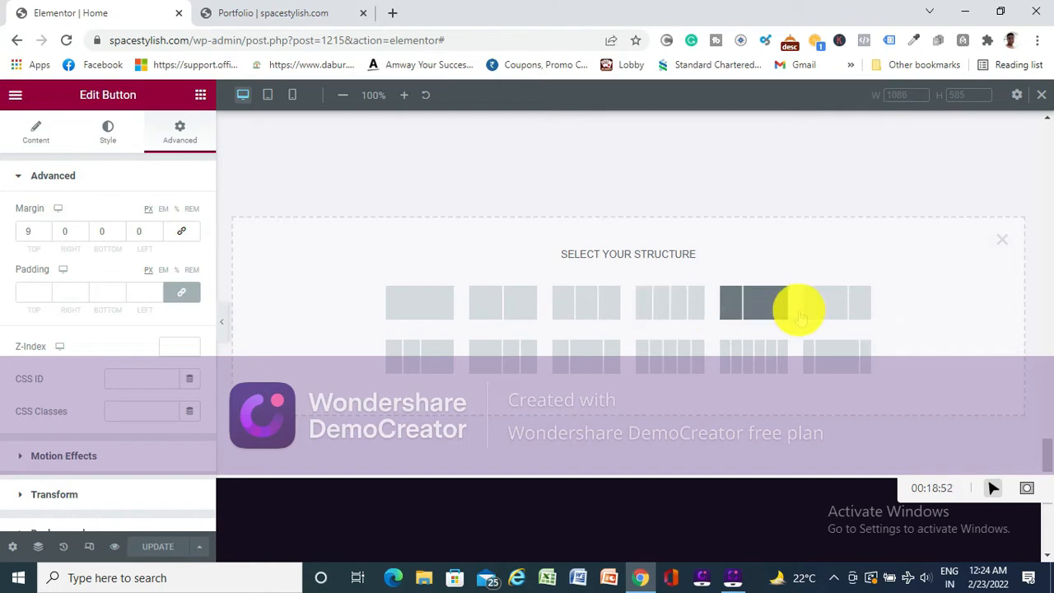
left_click(426, 309)
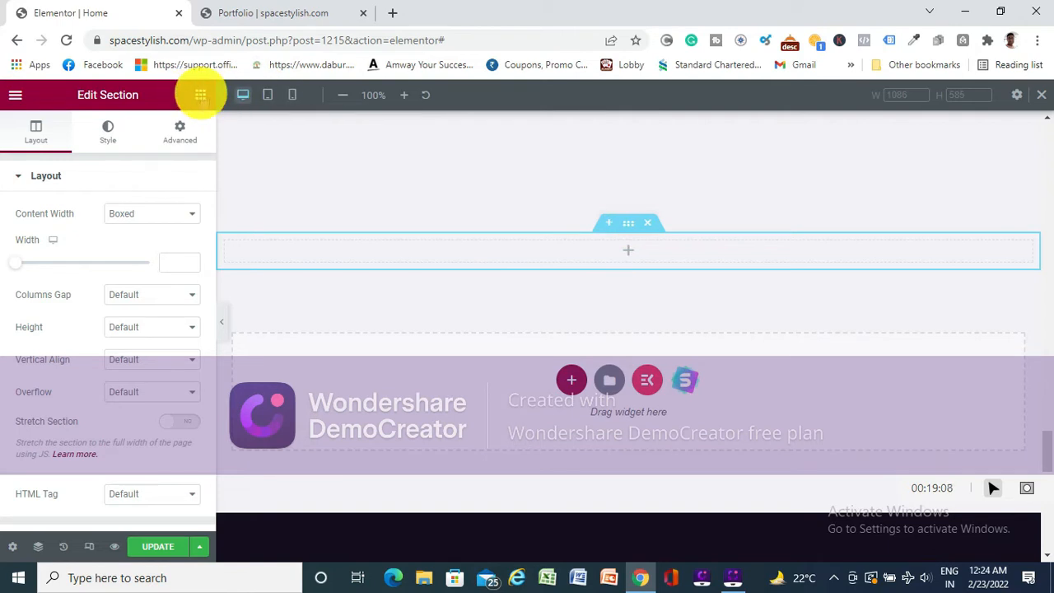
- Place a Video widget in the new single-column section and preview it across the full page width
left_click(200, 95)
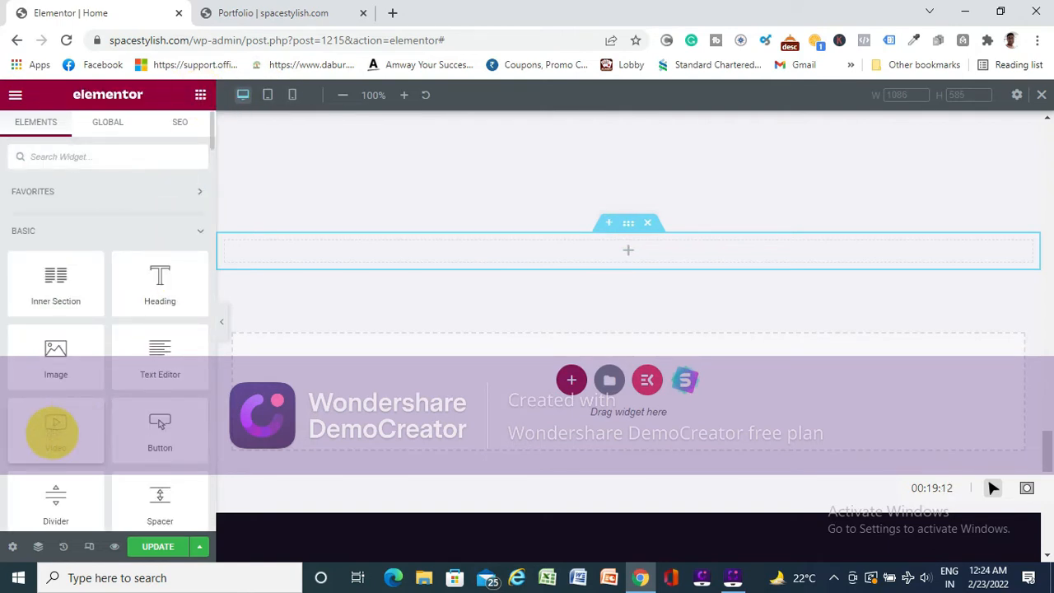
left_click_drag(52, 431, 622, 251)
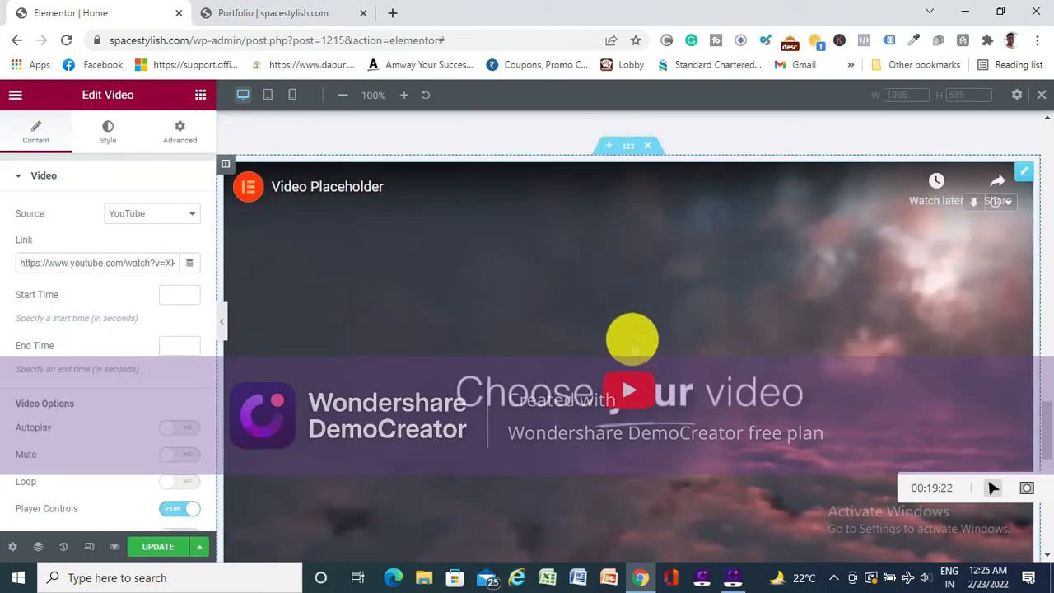
scroll(632, 339, "down", 1)
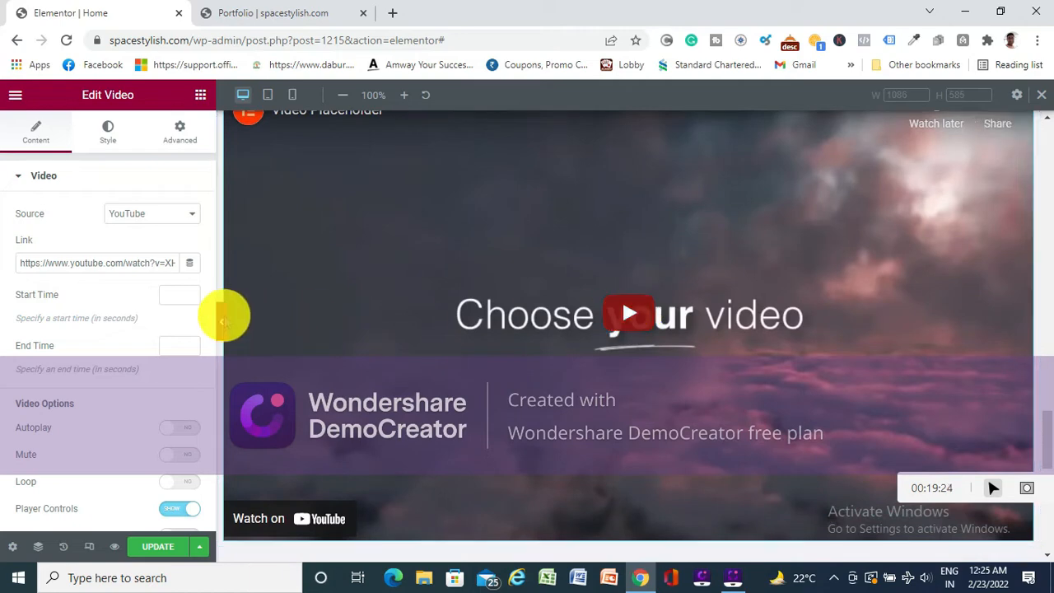
left_click(222, 320)
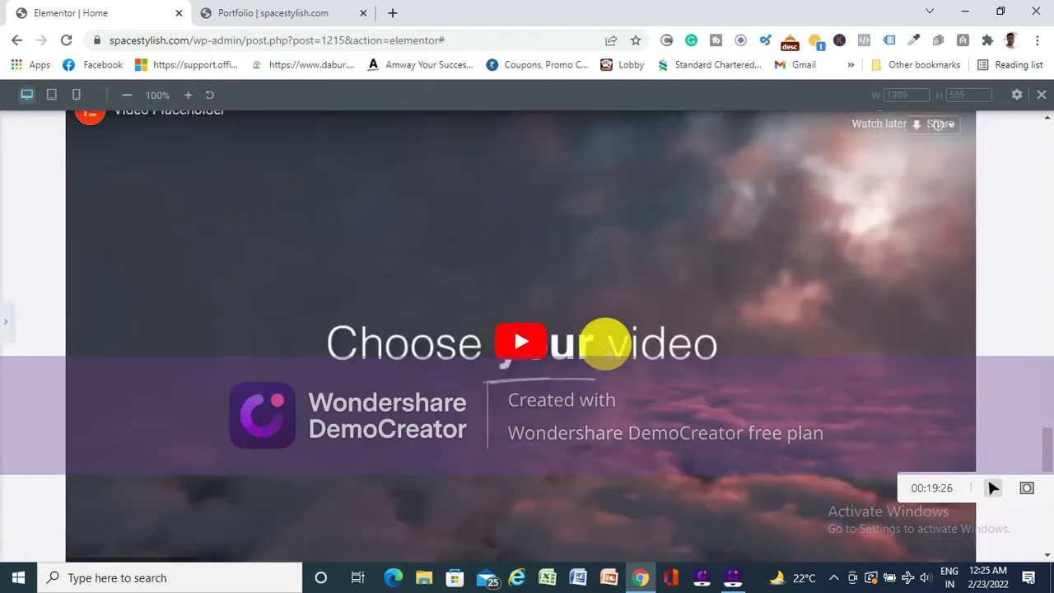
scroll(605, 345, "up", 3)
scroll(606, 346, "down", 3)
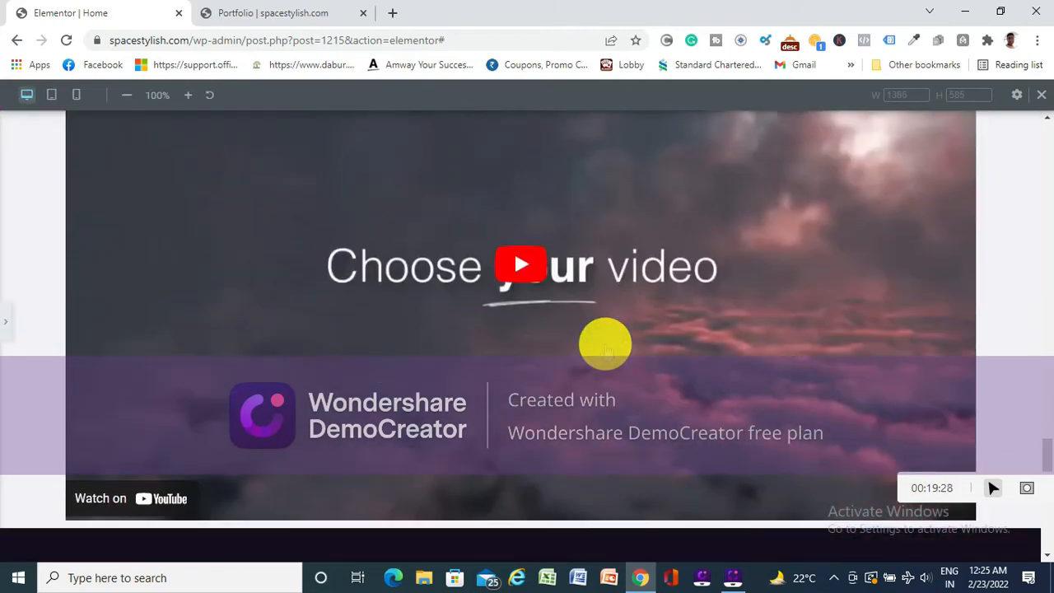
left_click(6, 323)
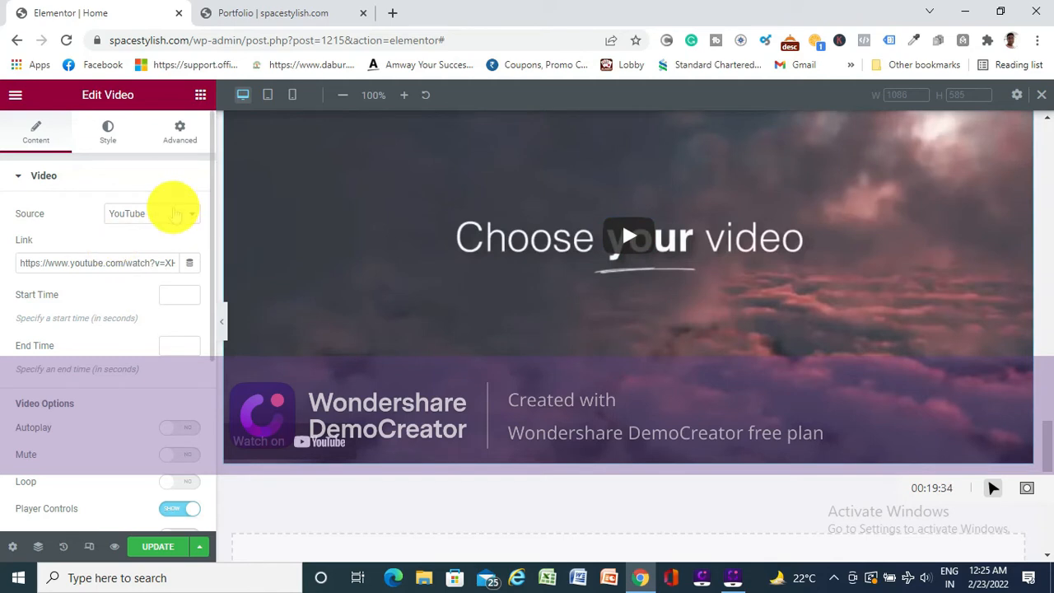
- Set the video's source to Self Hosted and open the computer's file selection for a video, leaving without choosing one
left_click(176, 213)
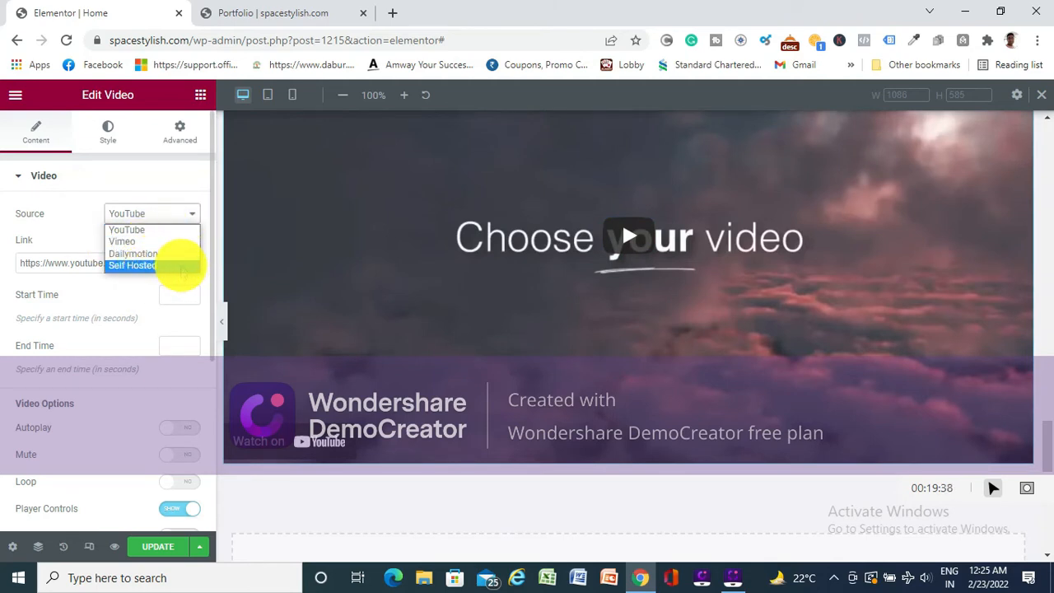
left_click(149, 267)
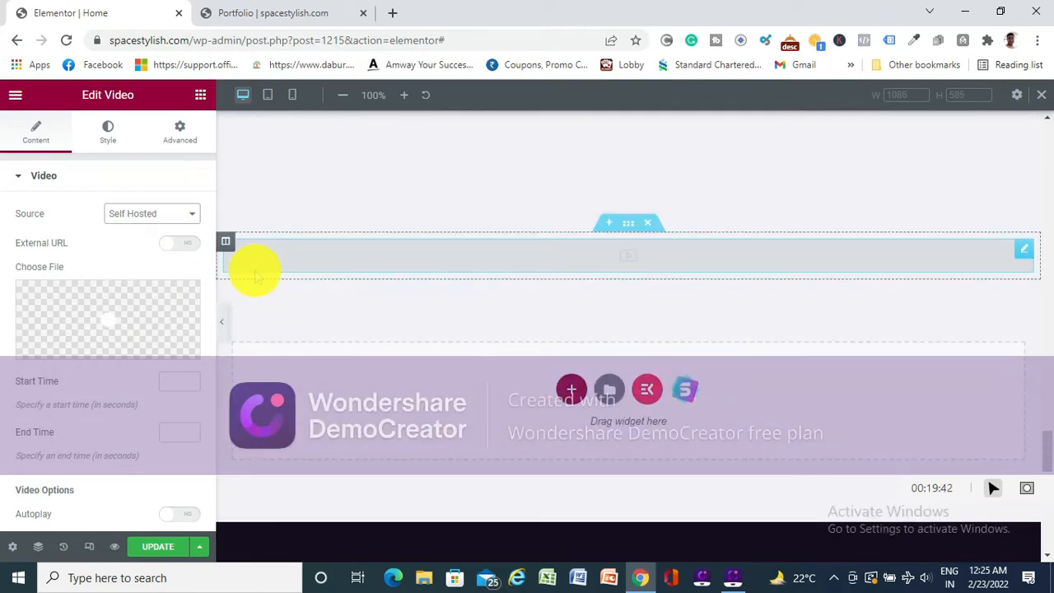
mouse_move(94, 307)
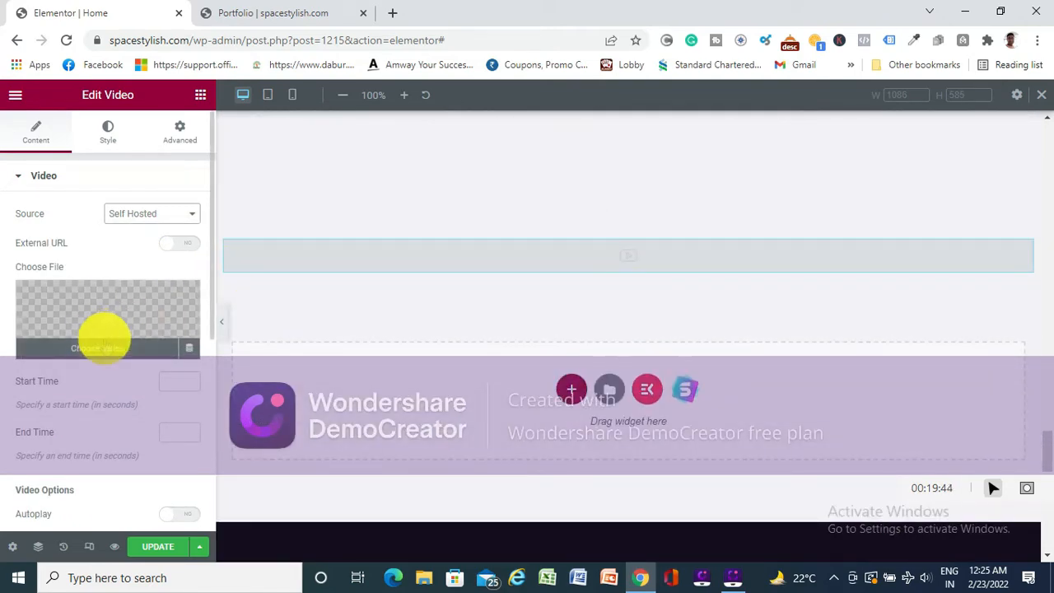
left_click(103, 343)
left_click(603, 342)
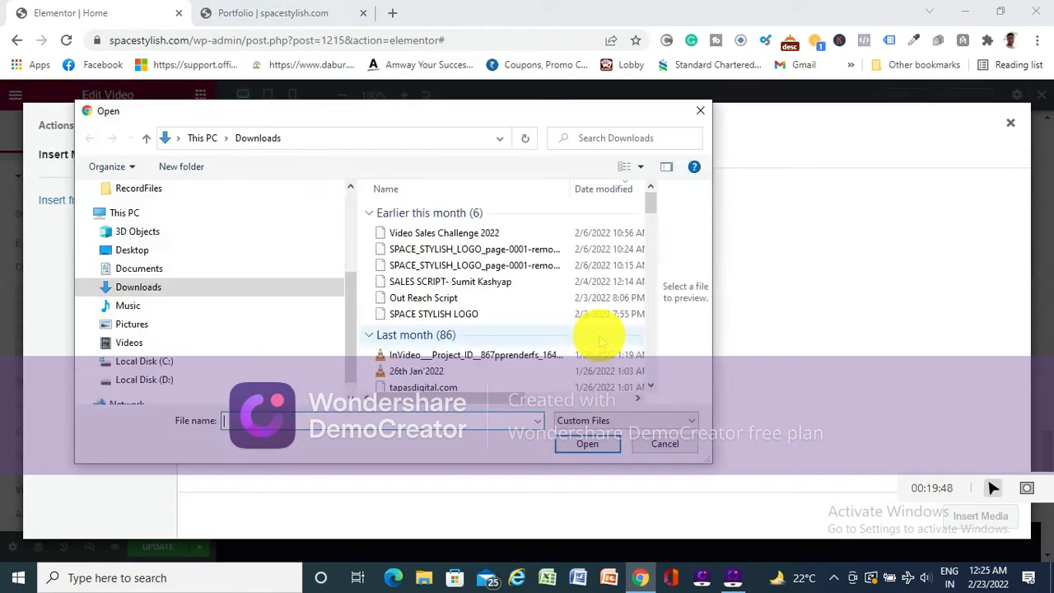
scroll(152, 255, "up", 1)
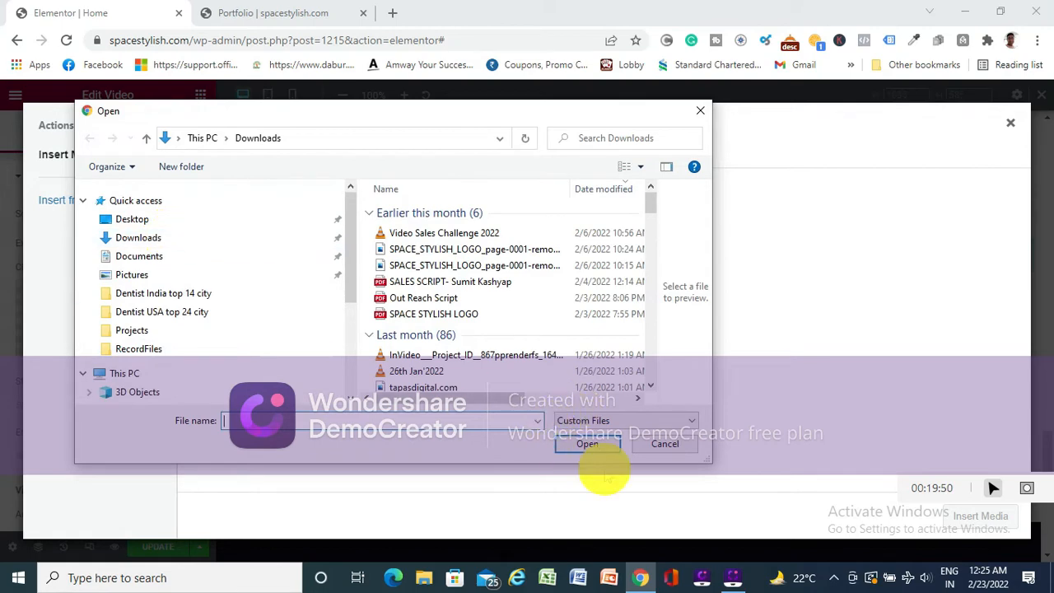
left_click(665, 443)
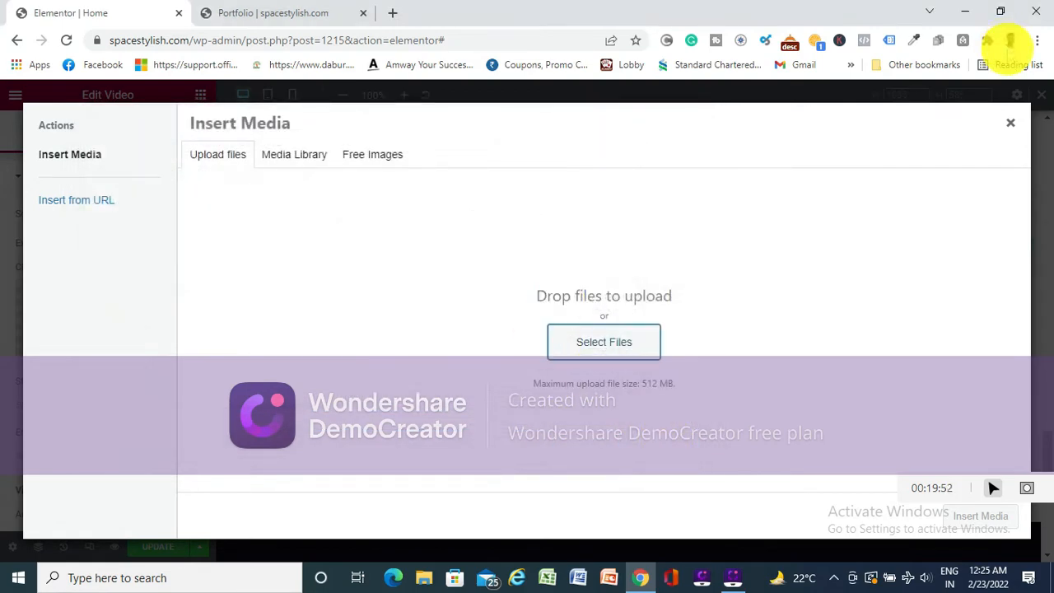
left_click(1010, 122)
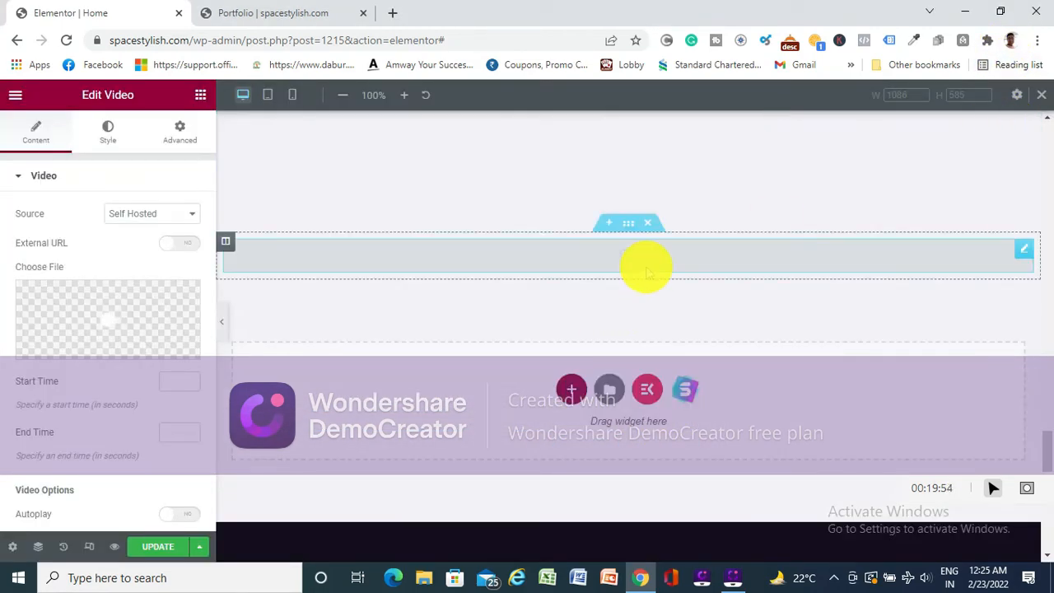
- Check the Video widget's style, advanced and content settings and delete the section that holds it
left_click(108, 134)
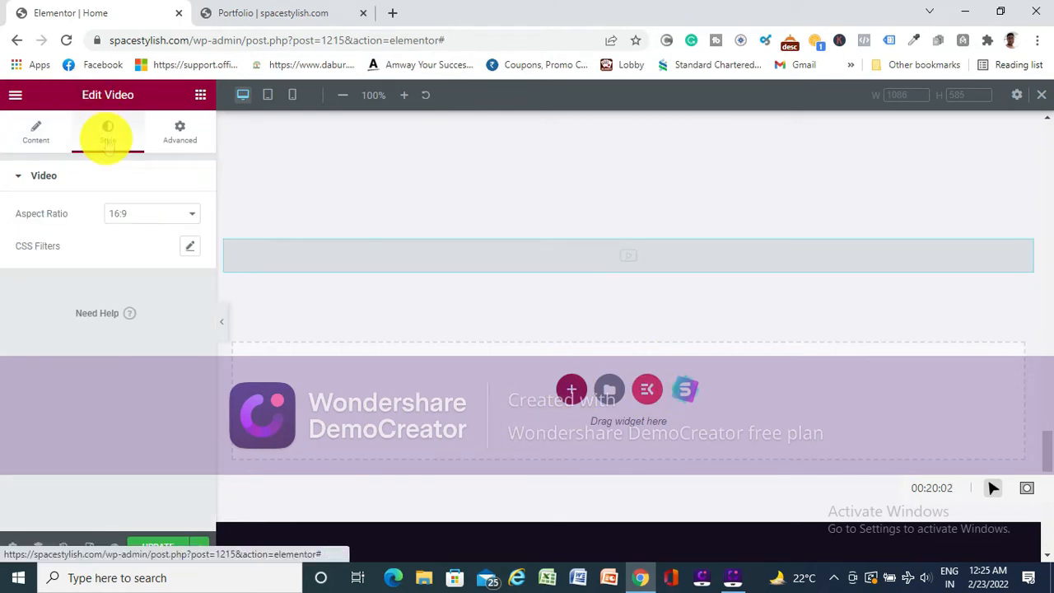
left_click(176, 139)
left_click(39, 140)
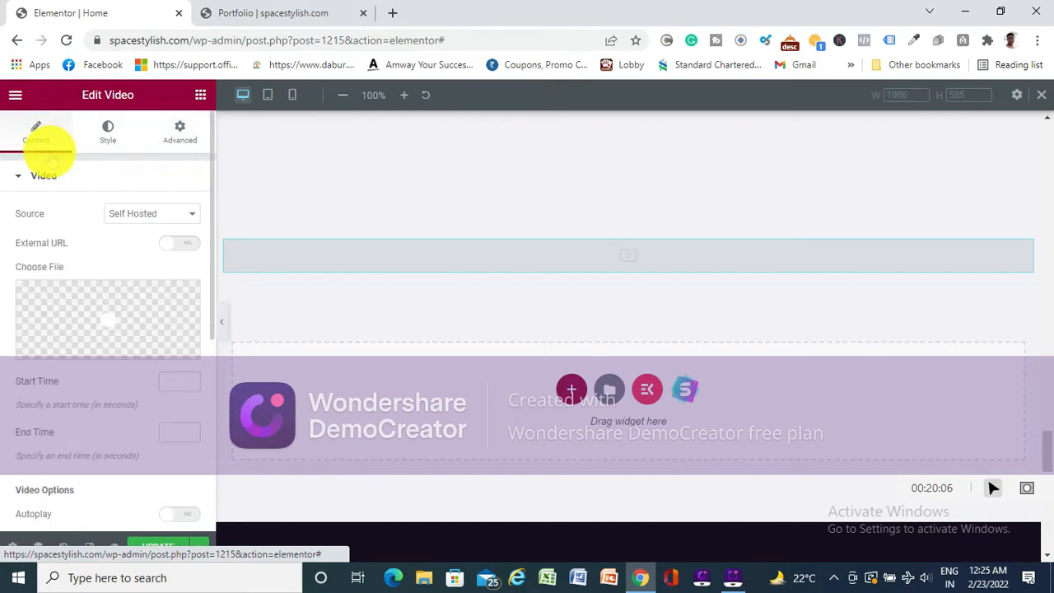
scroll(661, 289, "up", 1)
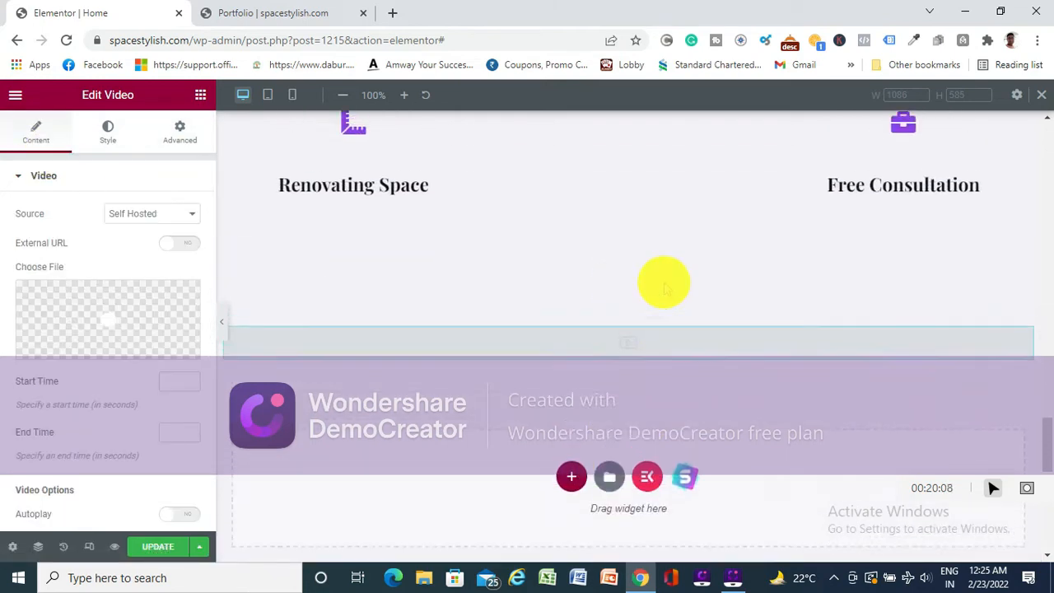
scroll(664, 287, "up", 1)
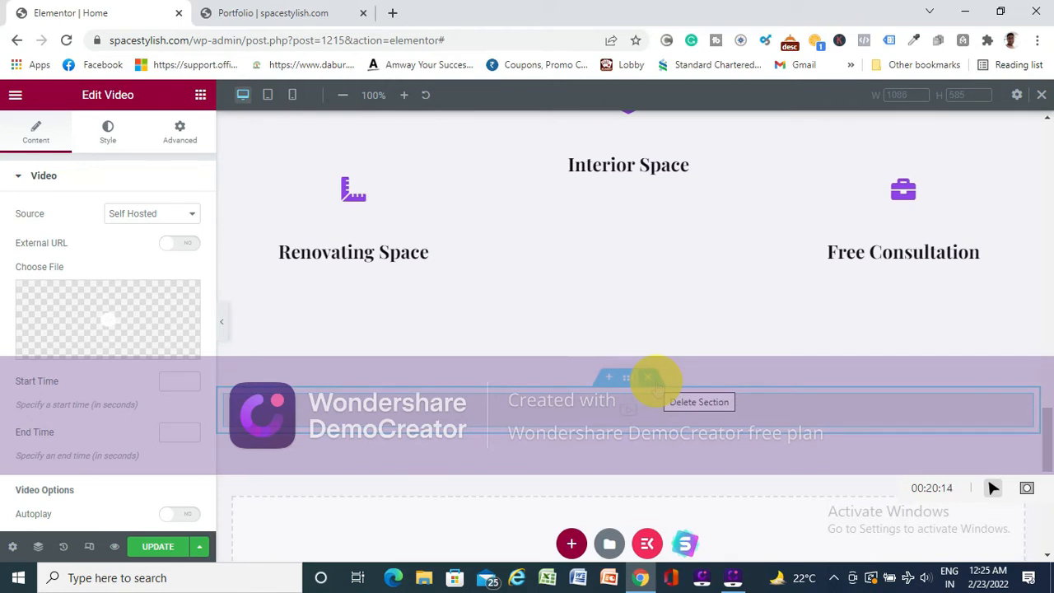
left_click(650, 377)
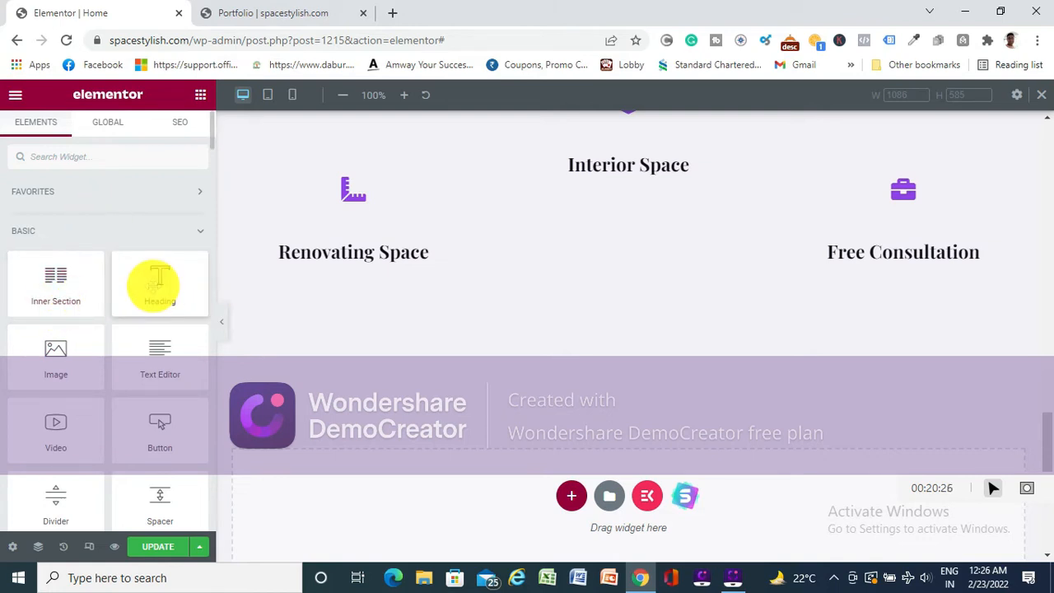
- Add a section with two equal columns in the empty area above the footer
scroll(447, 371, "up", 15)
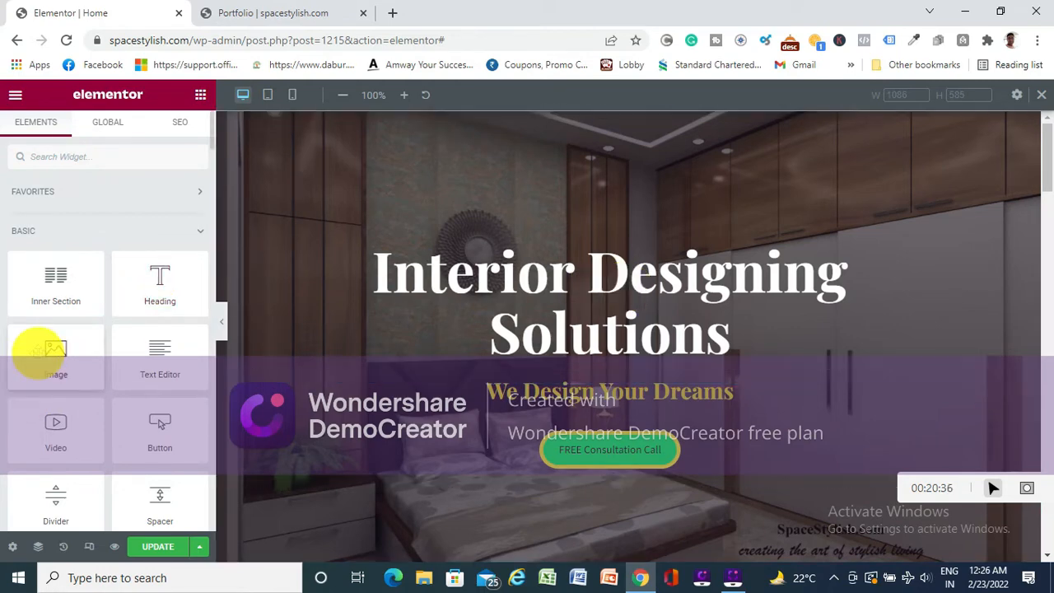
scroll(453, 325, "down", 5)
scroll(463, 358, "down", 10)
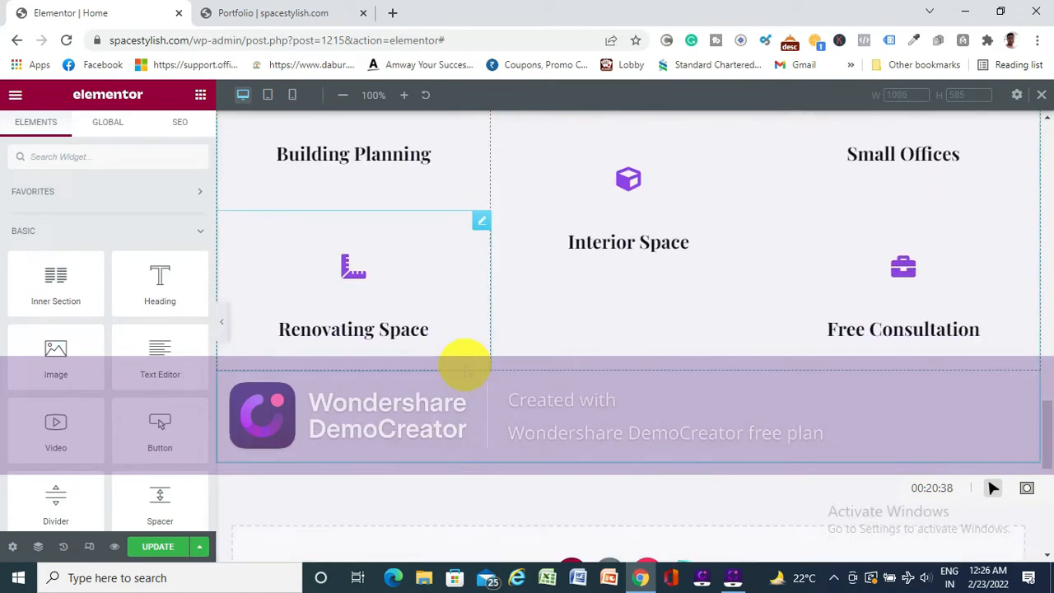
scroll(464, 365, "up", 6)
scroll(527, 389, "down", 2)
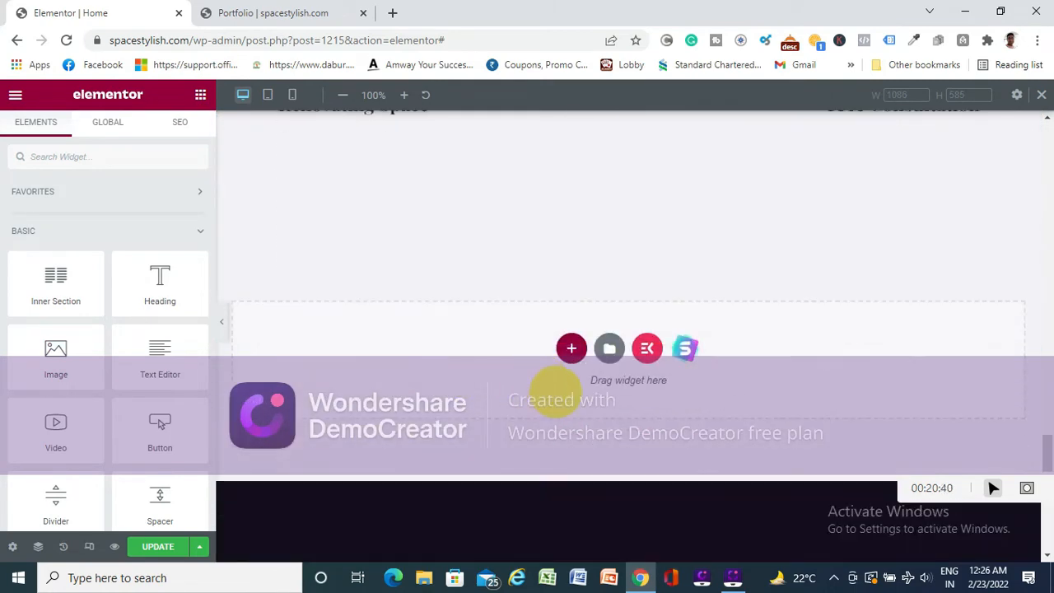
left_click(572, 349)
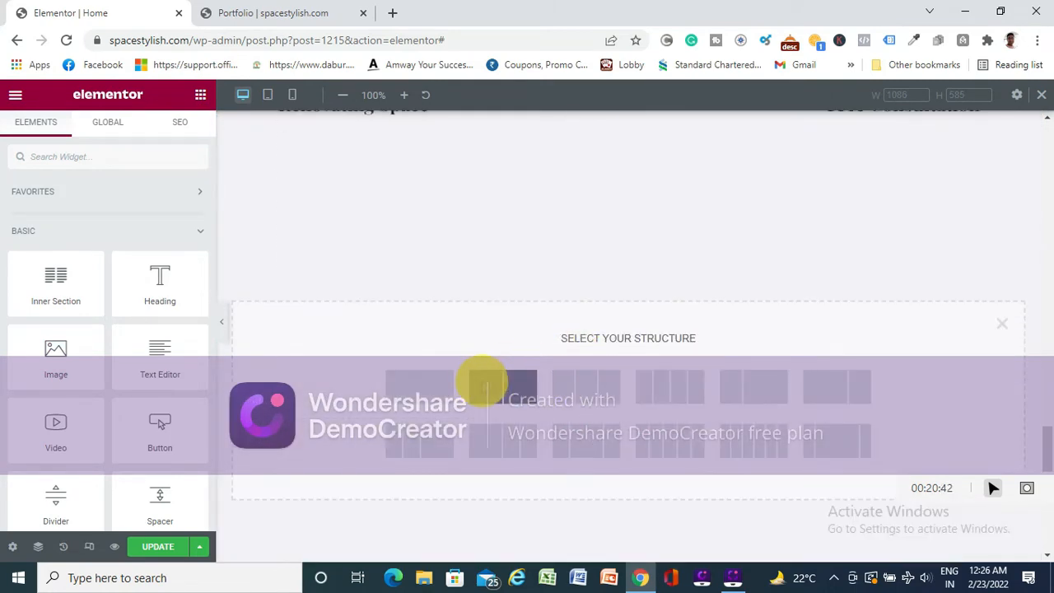
left_click(486, 384)
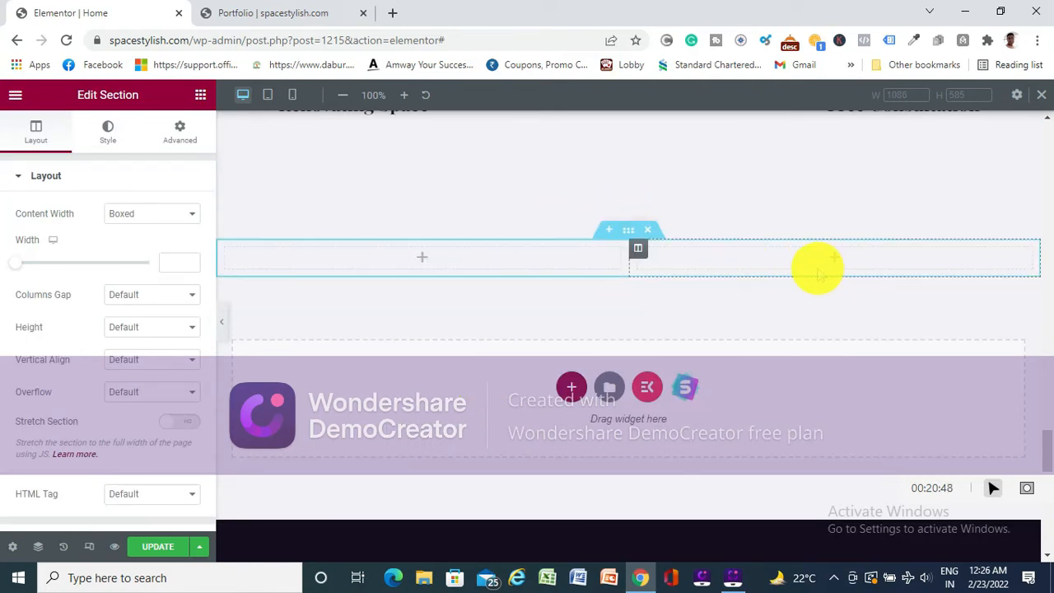
- Place an Image widget in the first column of the two-column section
left_click(423, 258)
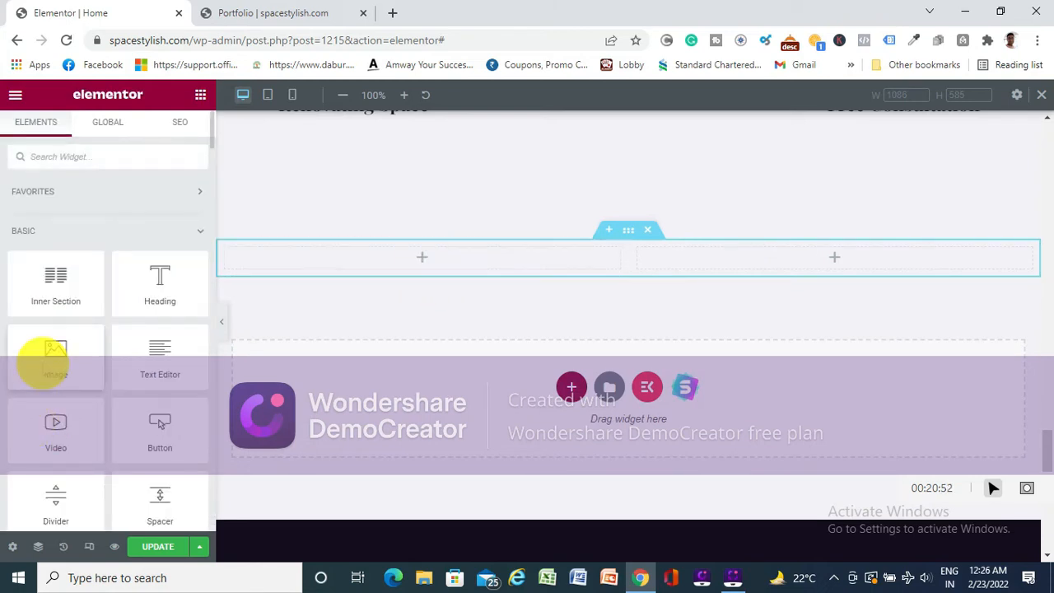
left_click_drag(40, 360, 418, 273)
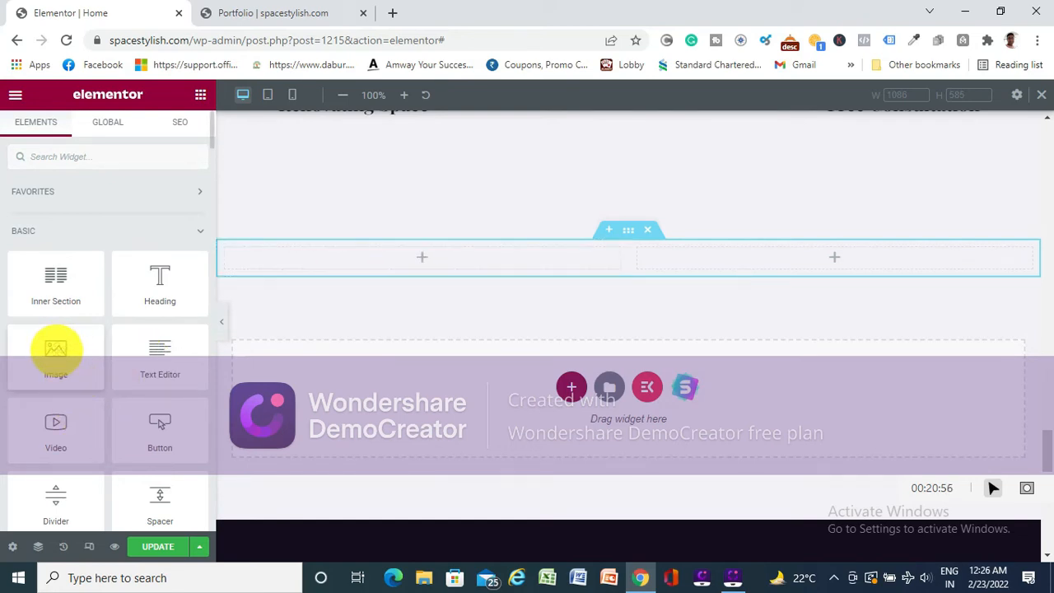
left_click_drag(56, 350, 418, 257)
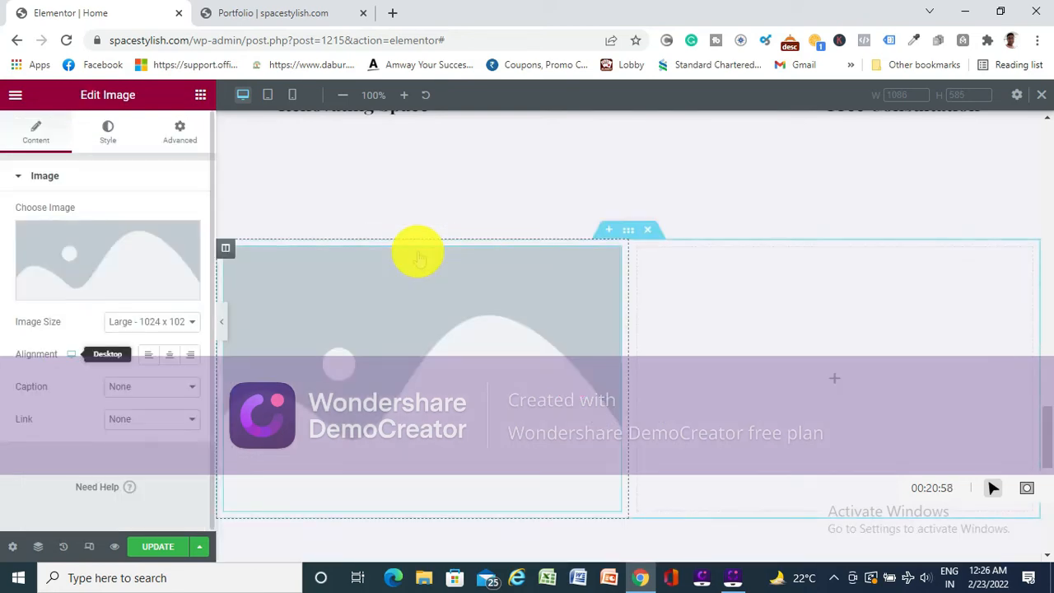
- Upload the tapasdigital.com image from the computer's Downloads folder and insert it into the Image widget in the first column
mouse_move(123, 272)
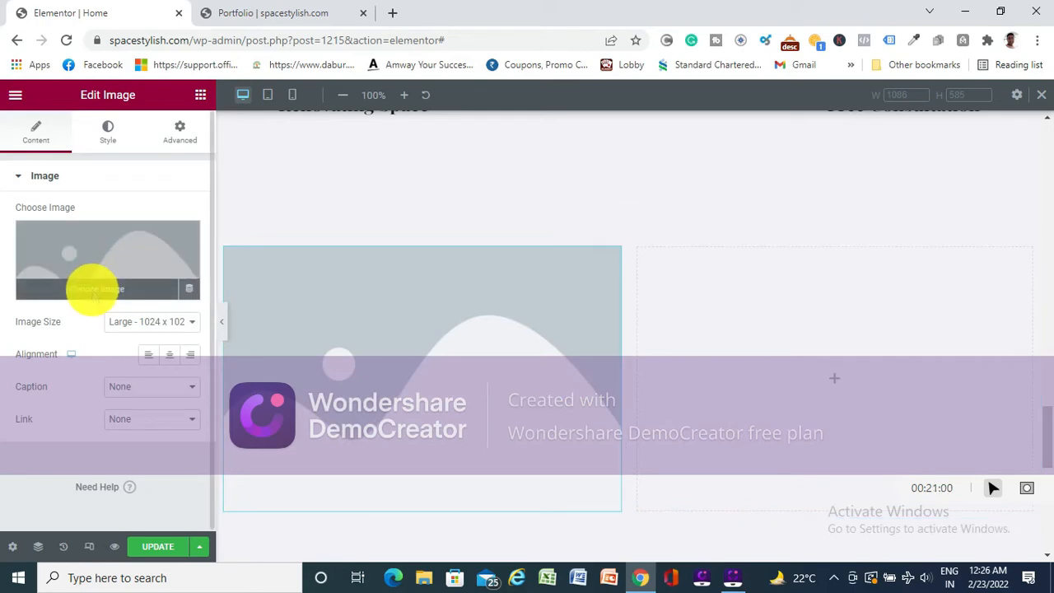
left_click(93, 290)
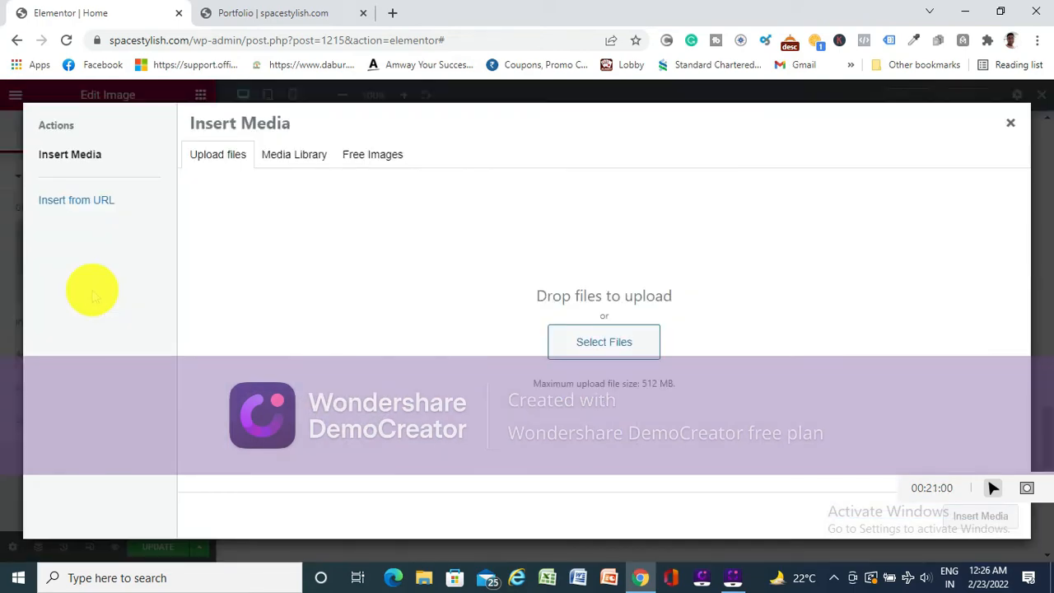
left_click(608, 341)
scroll(176, 224, "down", 1)
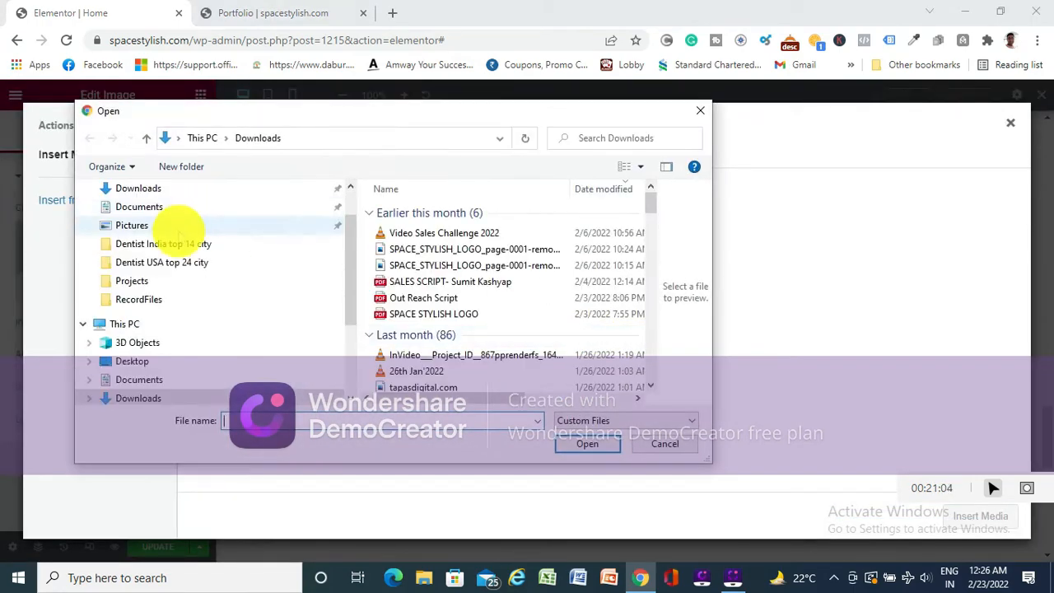
scroll(156, 247, "up", 1)
left_click(136, 236)
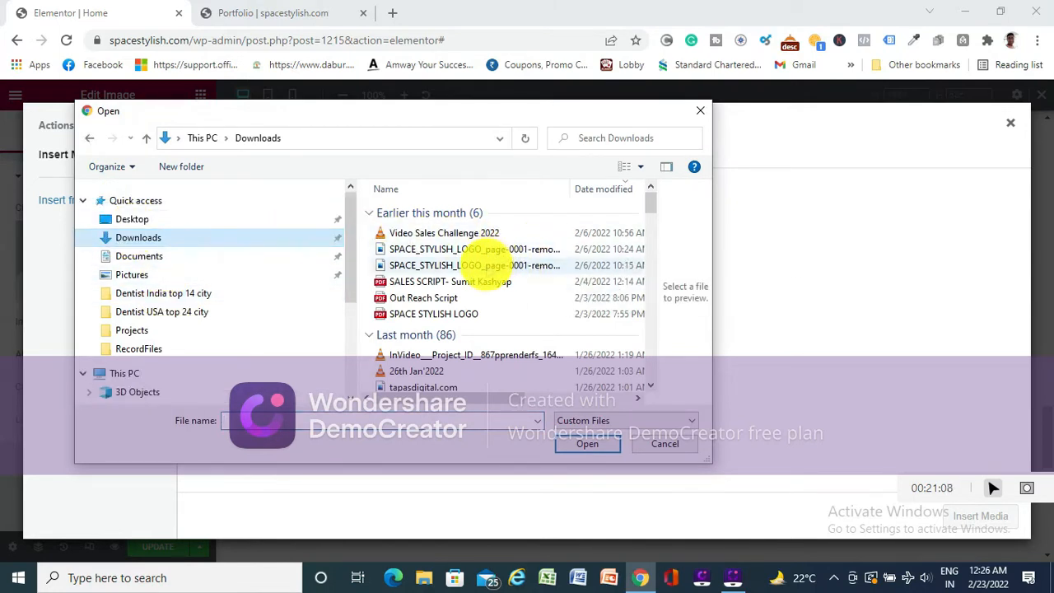
scroll(463, 284, "down", 3)
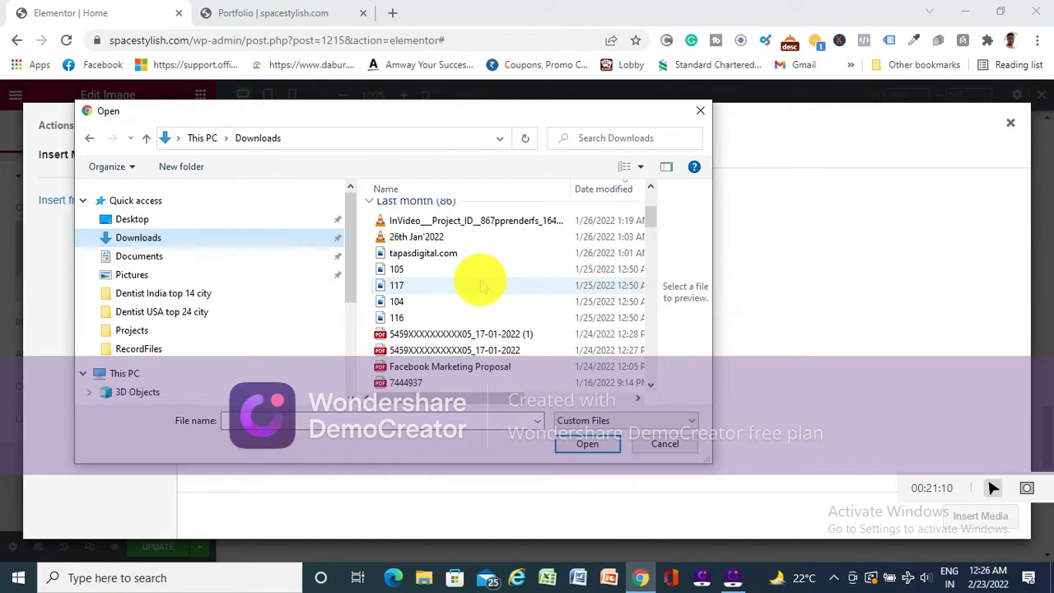
scroll(466, 284, "down", 2)
scroll(482, 284, "up", 3)
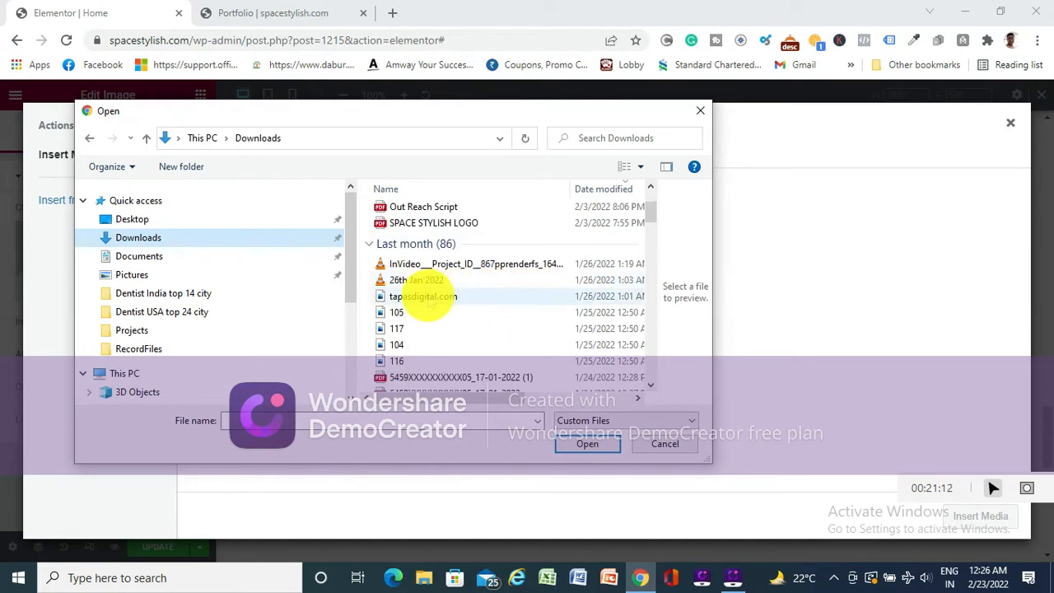
left_click(428, 298)
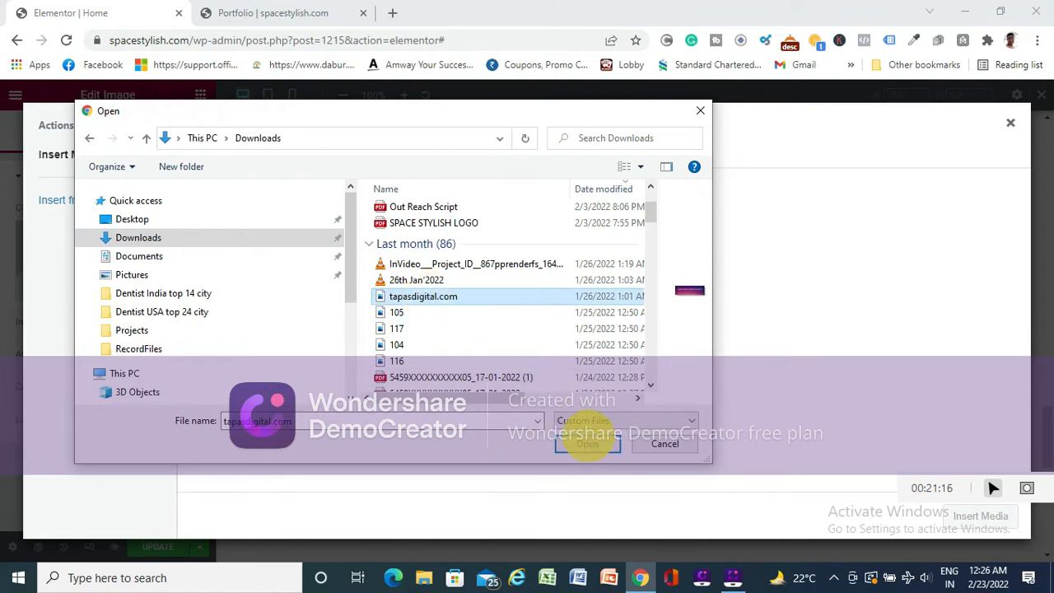
left_click(587, 443)
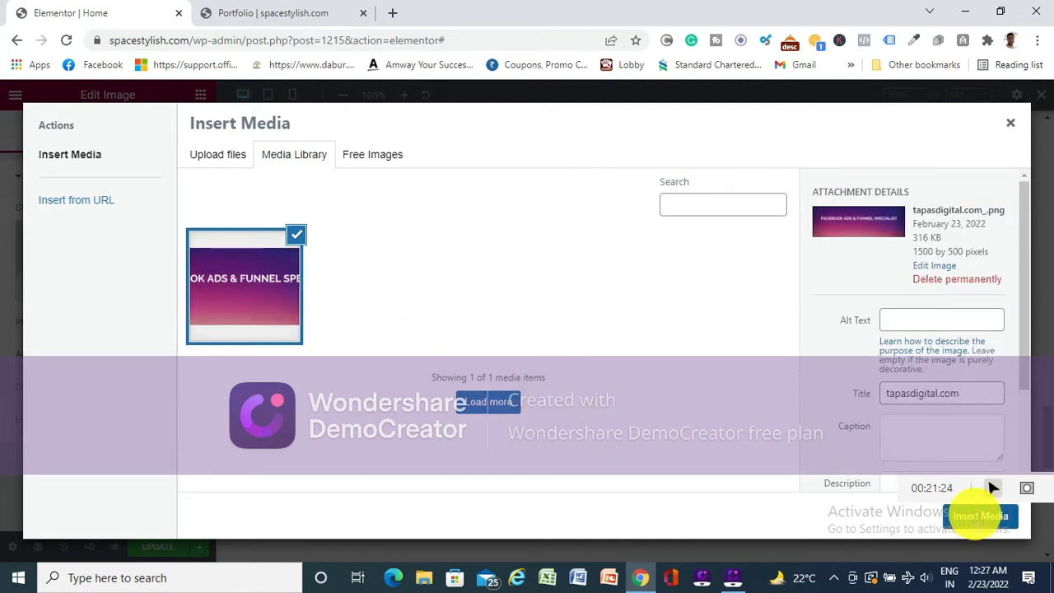
left_click(978, 515)
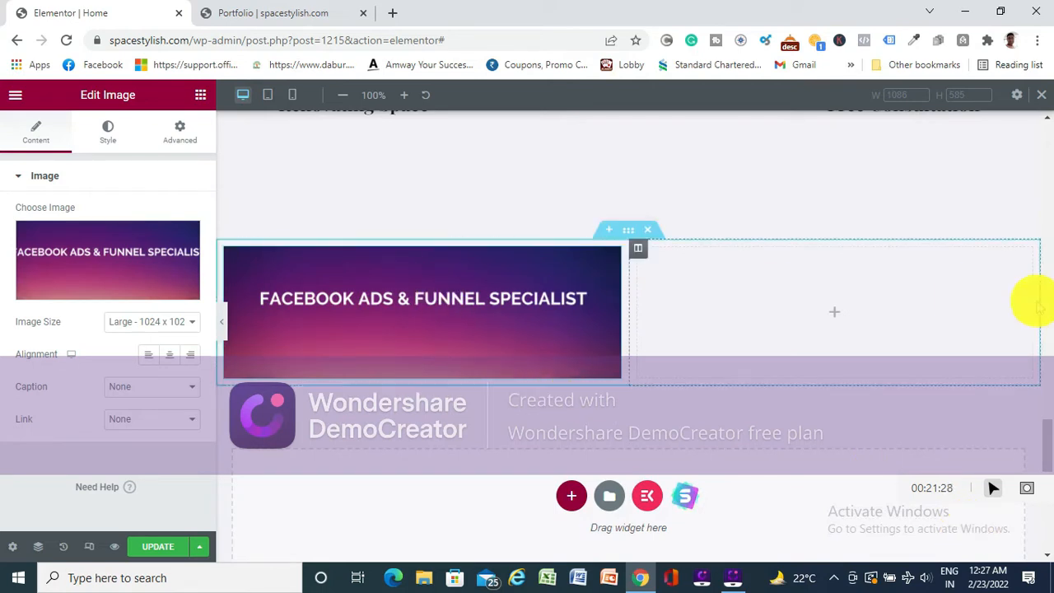
- Open the widget list for the empty second column and browse the Basic and Pro widgets
left_click(832, 311)
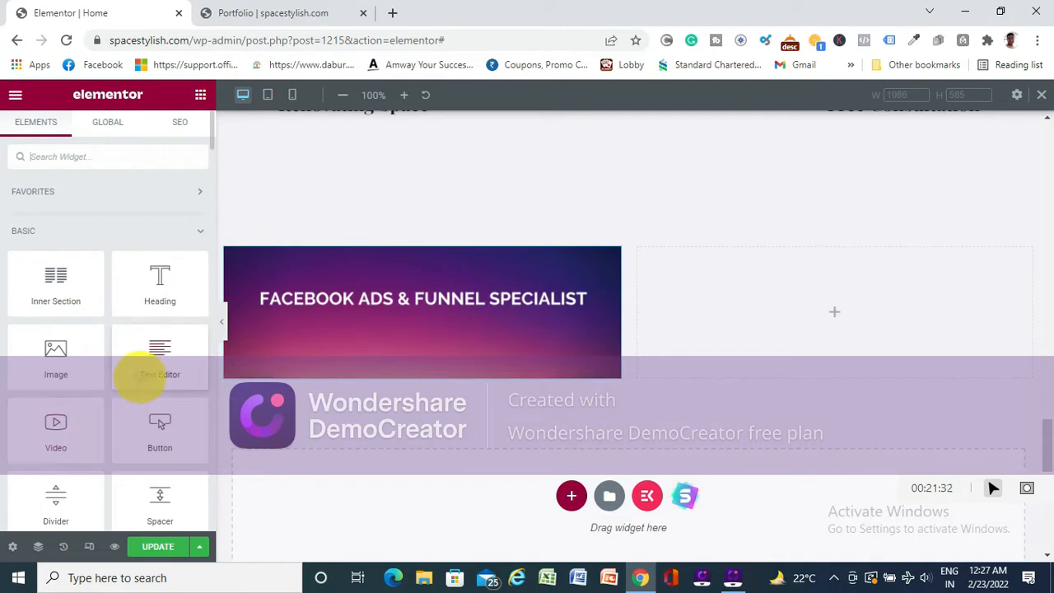
scroll(140, 375, "down", 2)
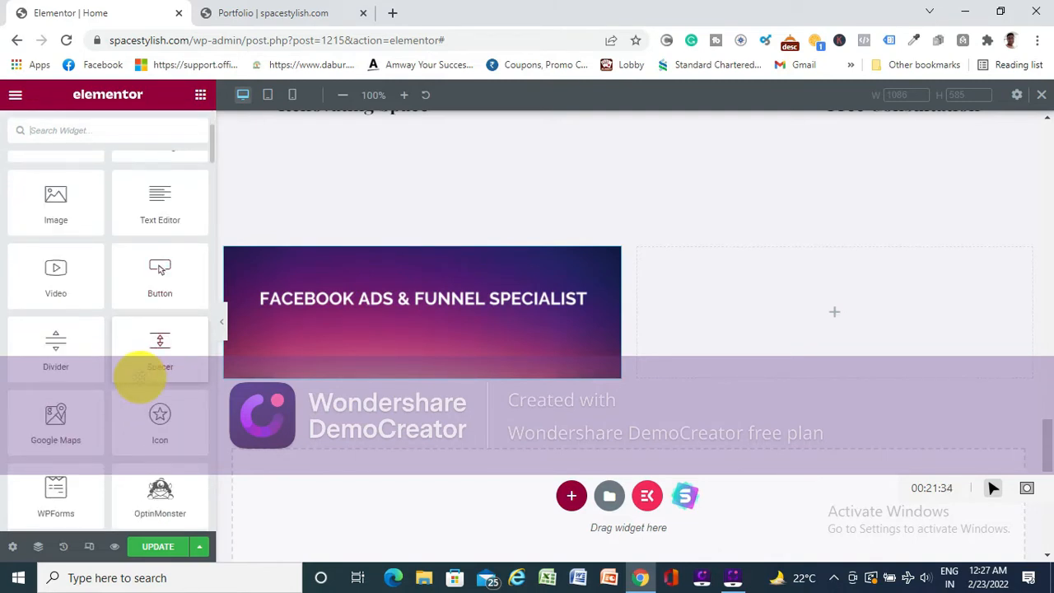
scroll(140, 375, "down", 1)
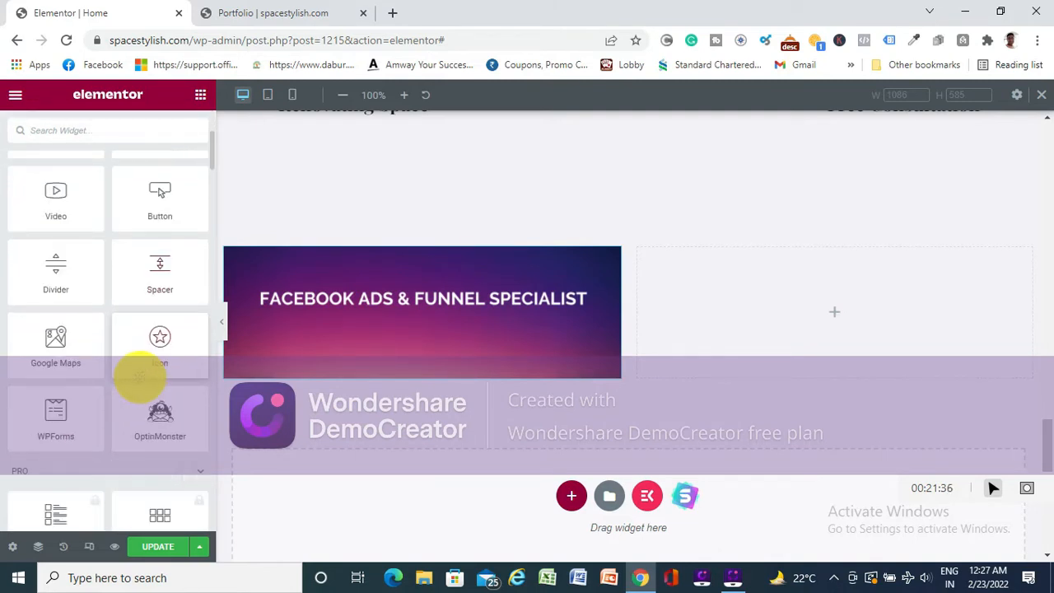
scroll(140, 375, "down", 3)
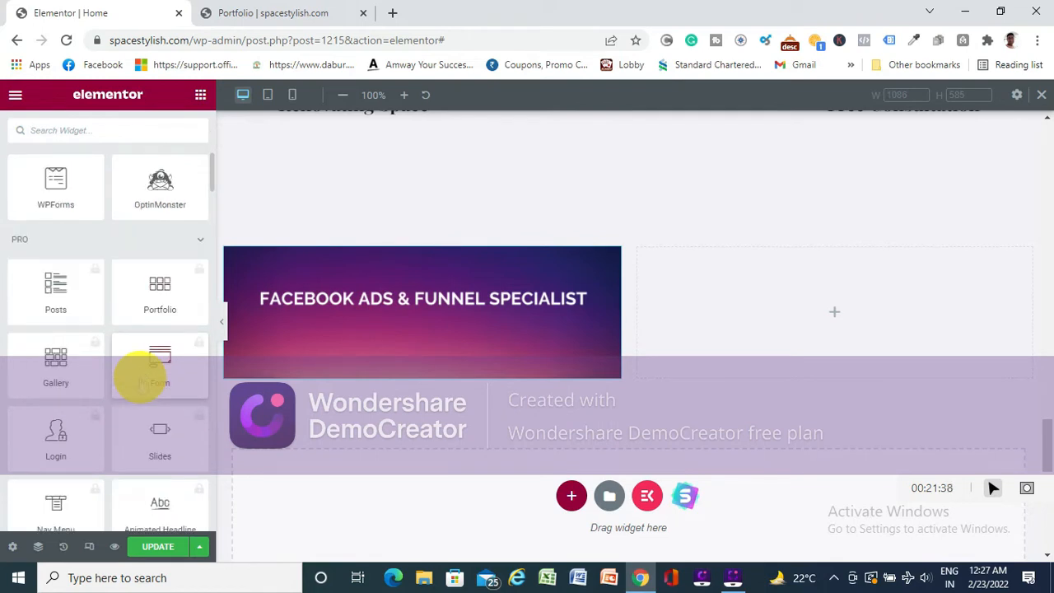
scroll(141, 378, "down", 3)
scroll(150, 398, "up", 3)
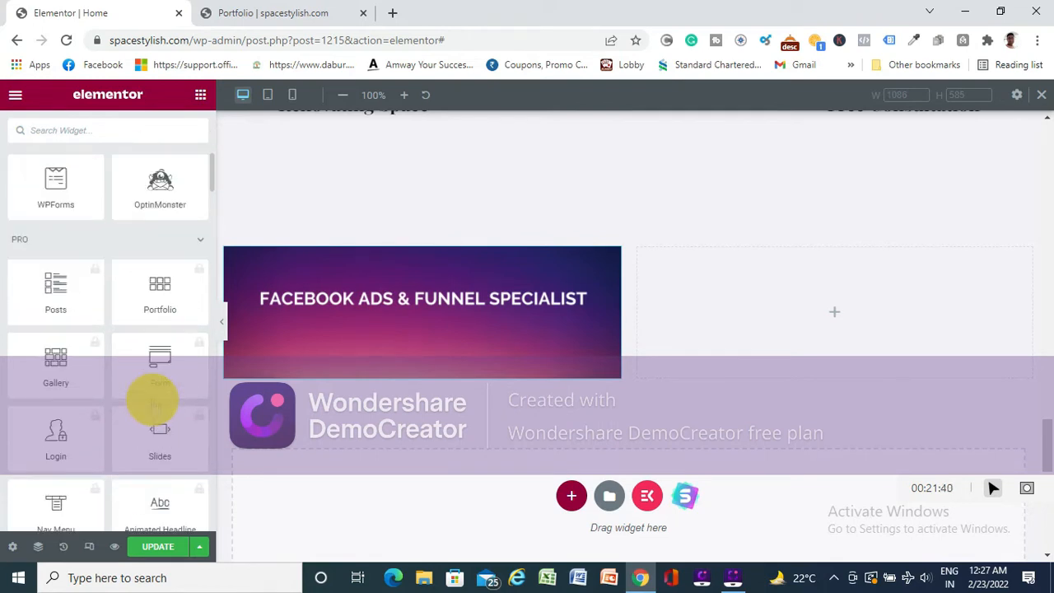
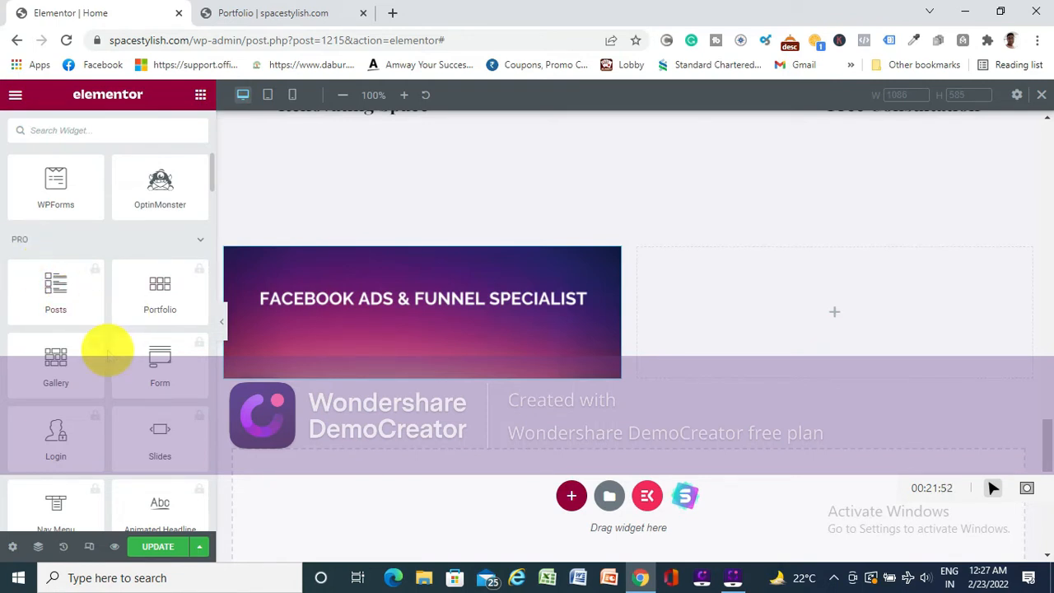
- Place an Image Box widget from the General group in the empty second column of the two-column section
scroll(107, 350, "up", 10)
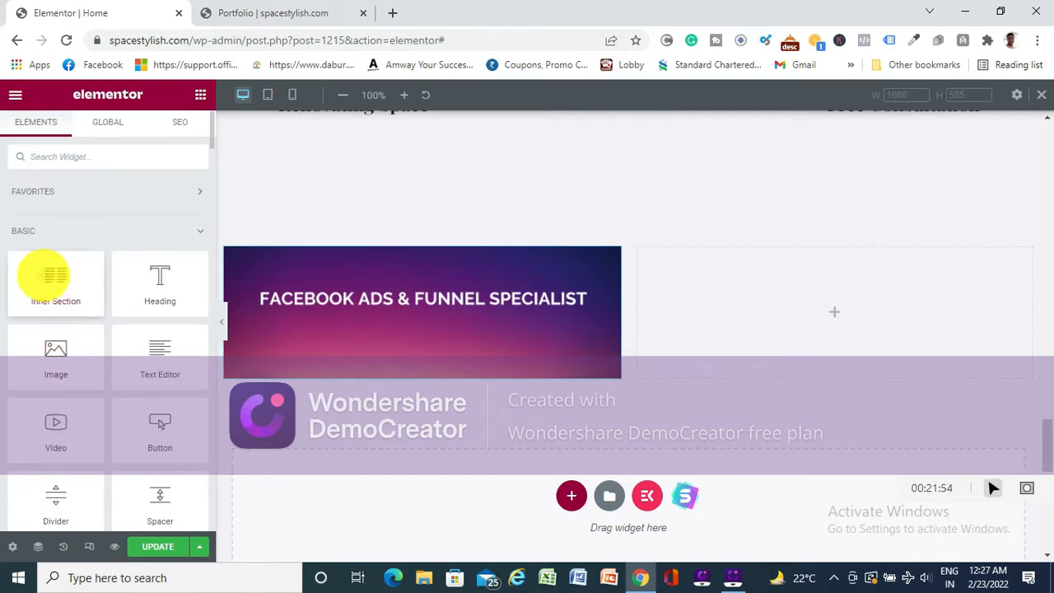
scroll(144, 297, "down", 10)
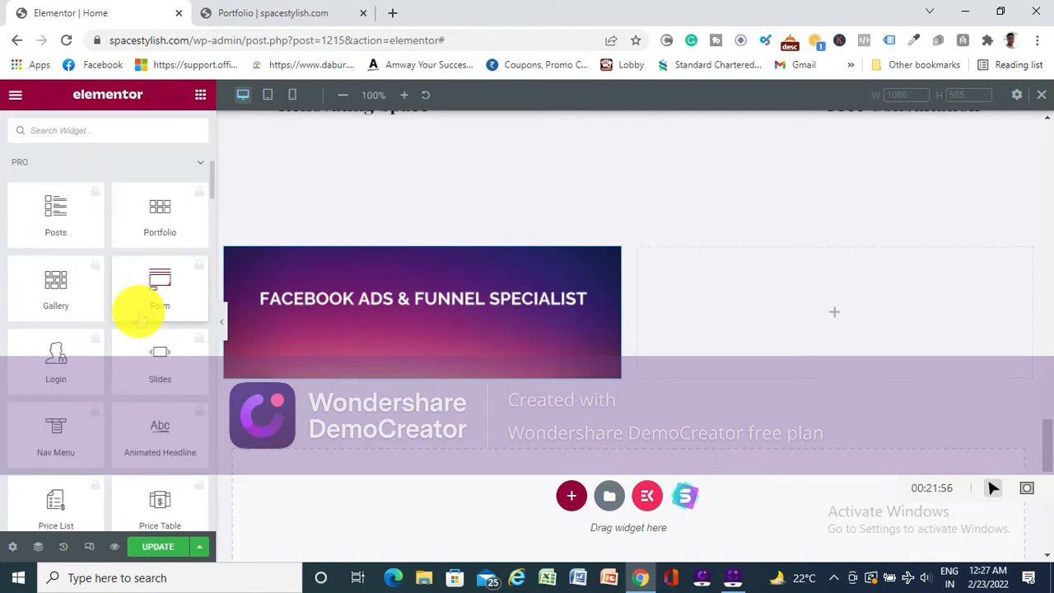
scroll(140, 317, "down", 10)
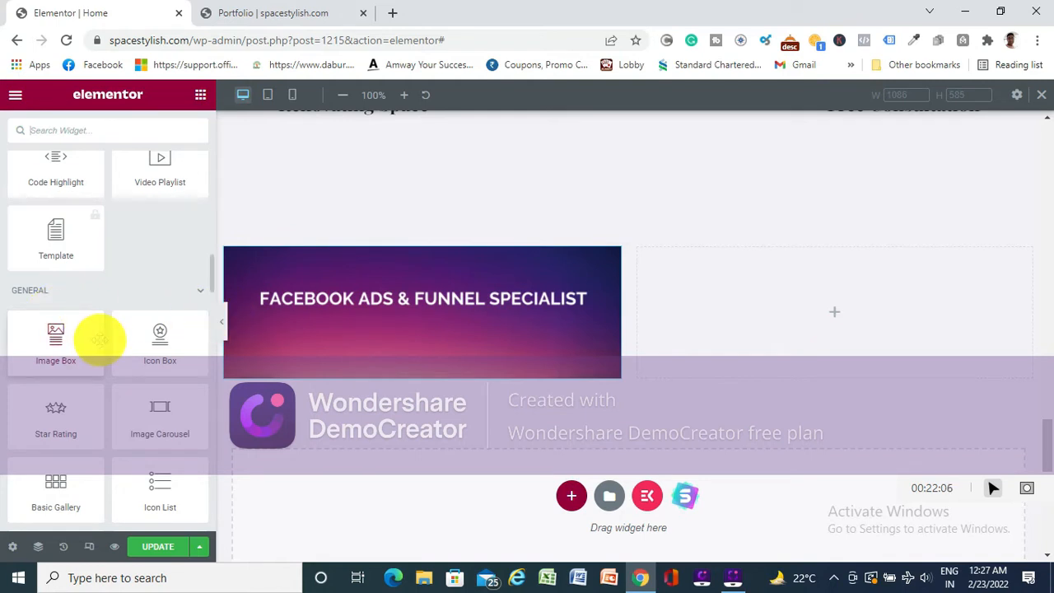
scroll(99, 340, "down", 1)
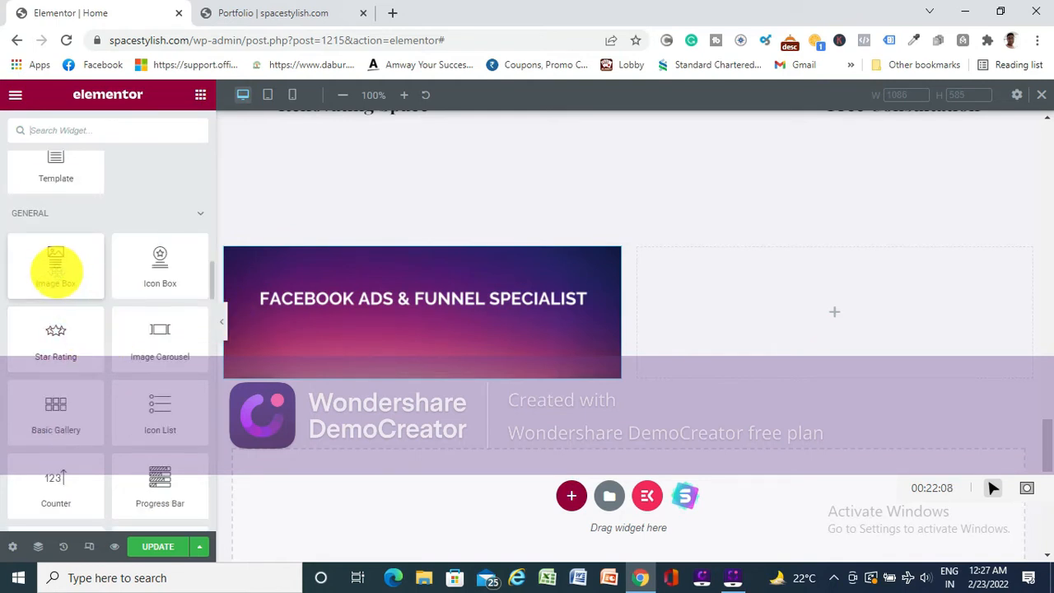
left_click_drag(64, 266, 875, 311)
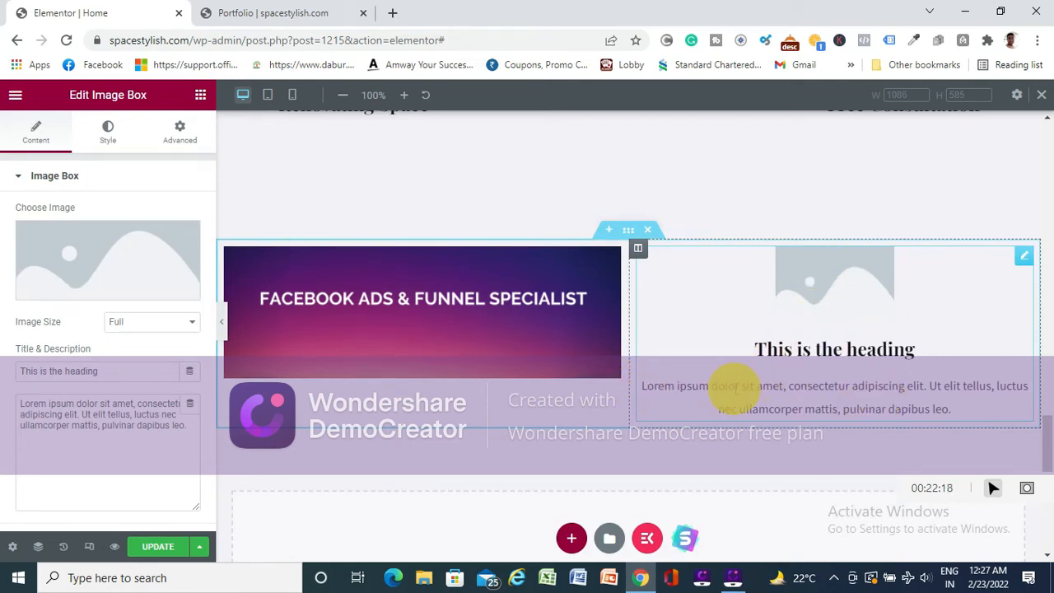
- Insert the Space Stylish logo on a white background from the media library as the Image Box's image
mouse_move(97, 261)
left_click(98, 288)
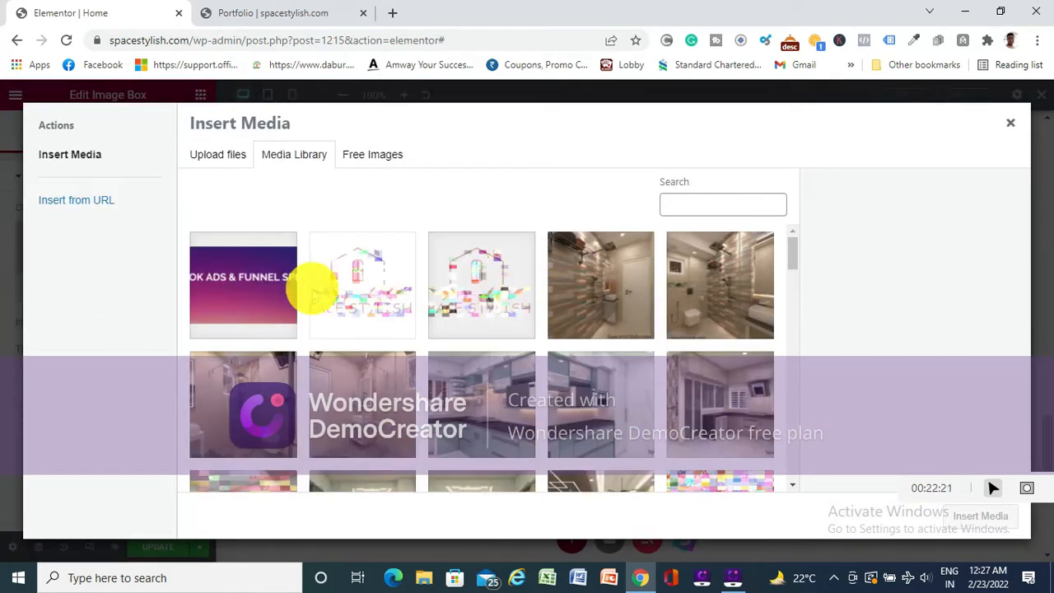
left_click(360, 284)
left_click(976, 515)
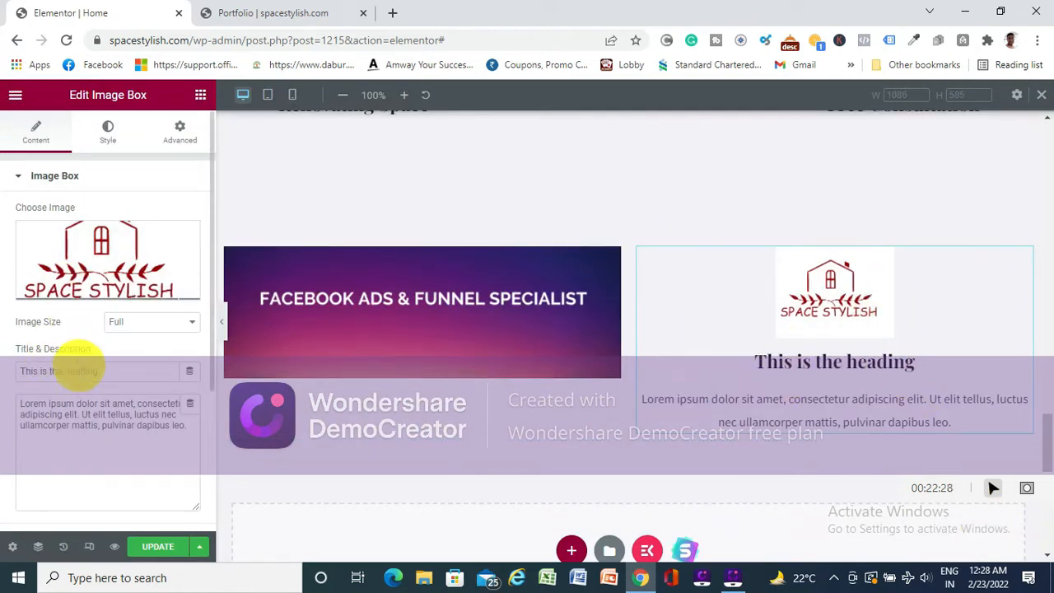
- Replace the Image Box's title with "THIS IS THE COMPANY'S LOGO"
key("BackSpace")
key("BackSpace")
key("BackSpace")
key("BackSpace")
key("BackSpace")
key("BackSpace")
key("BackSpace")
key("BackSpace")
key("BackSpace")
key("BackSpace")
key("BackSpace")
key("BackSpace")
key("BackSpace")
key("BackSpace")
key("BackSpace")
key("BackSpace")
key("BackSpace")
key("BackSpace")
key("BackSpace")
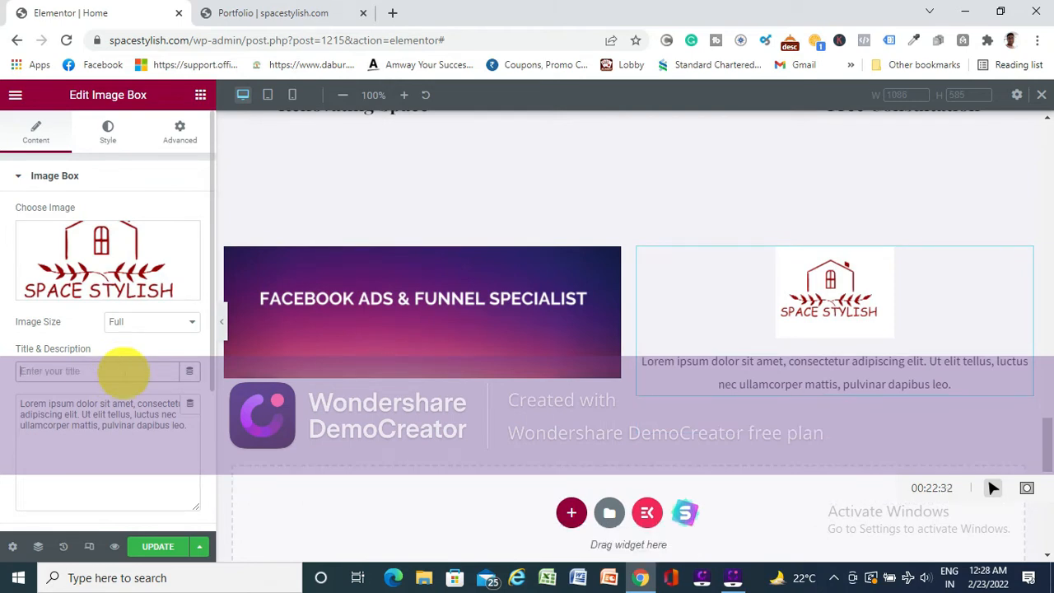
type("THI")
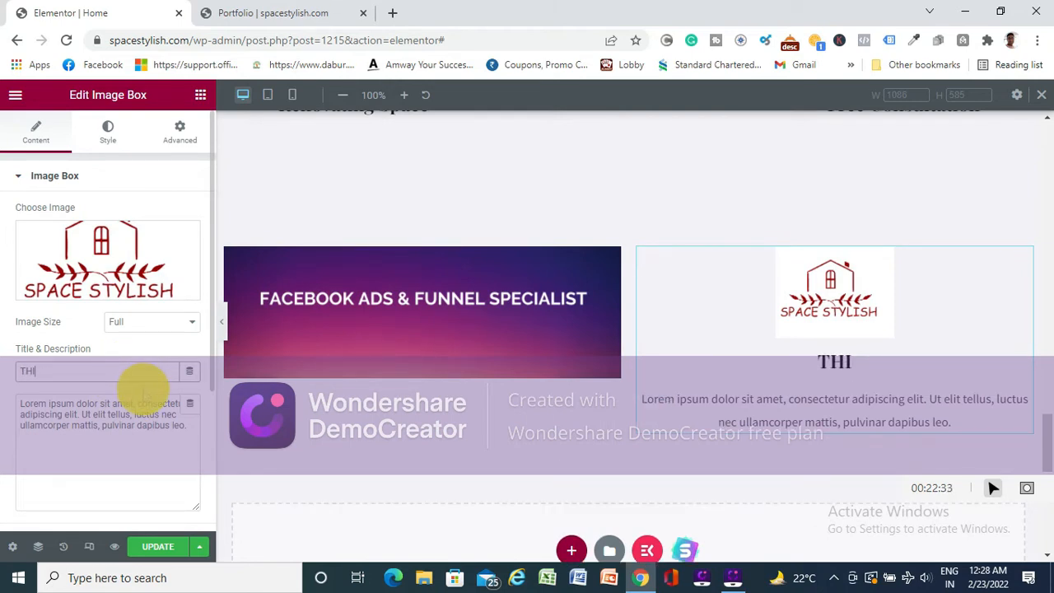
type("S IS")
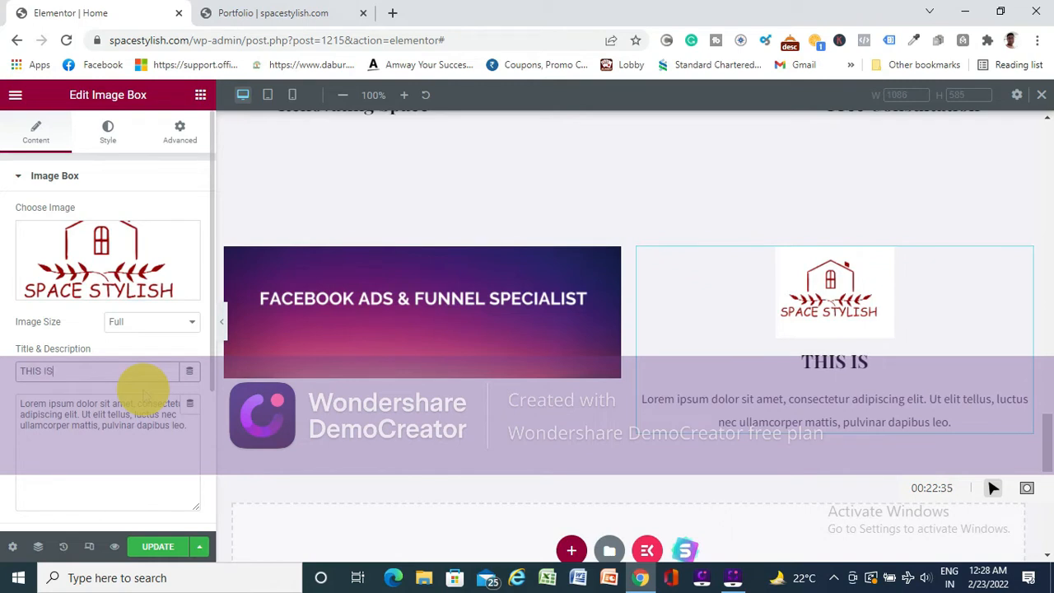
type(" THE COMPANY")
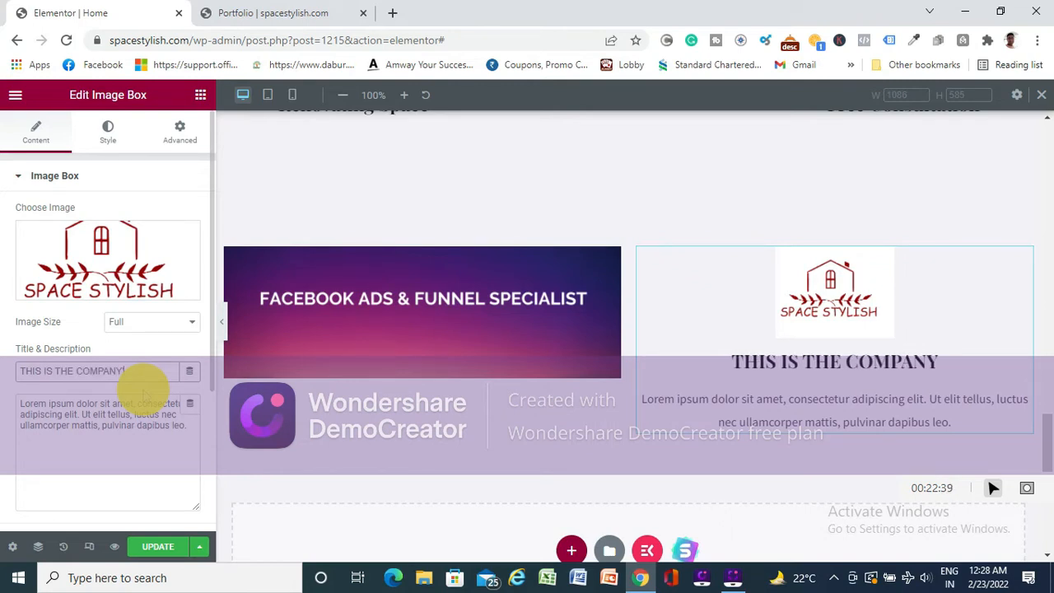
type("'S LOGO")
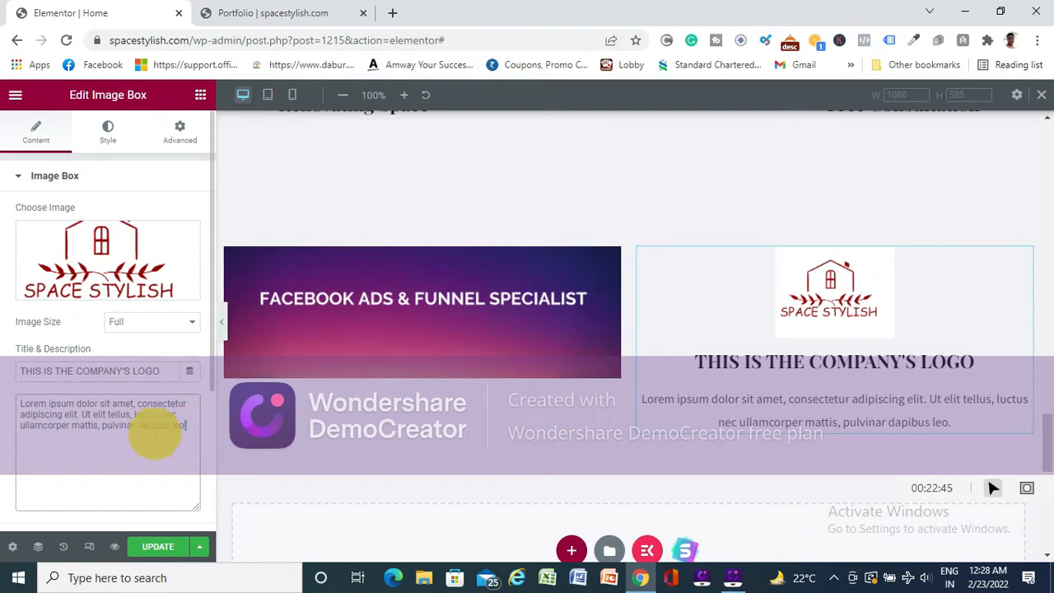
- Replace the Image Box's placeholder description with filler text made of a row of dots followed by repeated capital G letters
left_click_drag(188, 426, 31, 401)
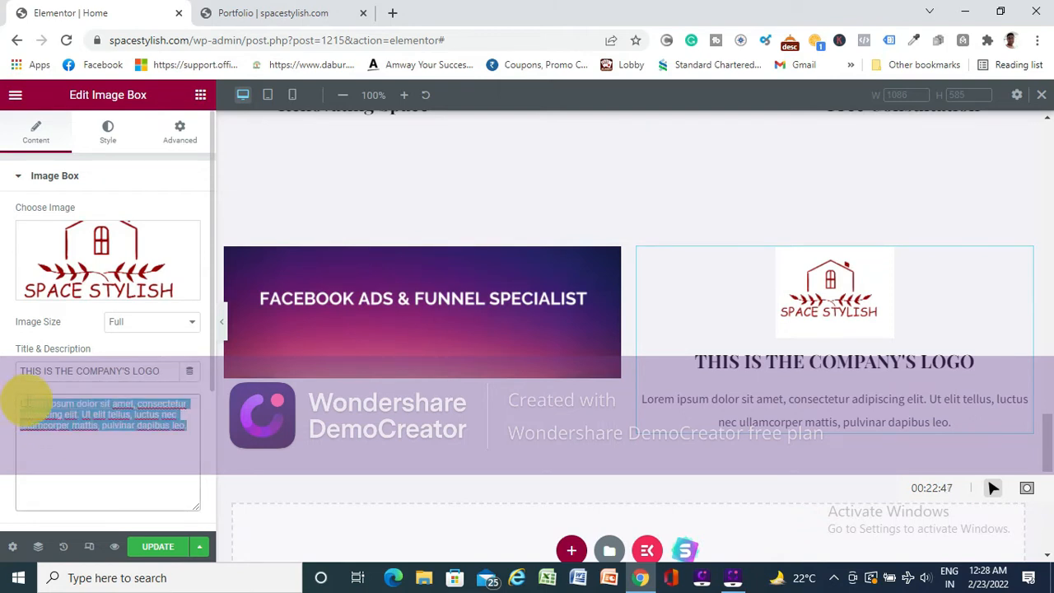
key("BackSpace")
key("BackSpace")
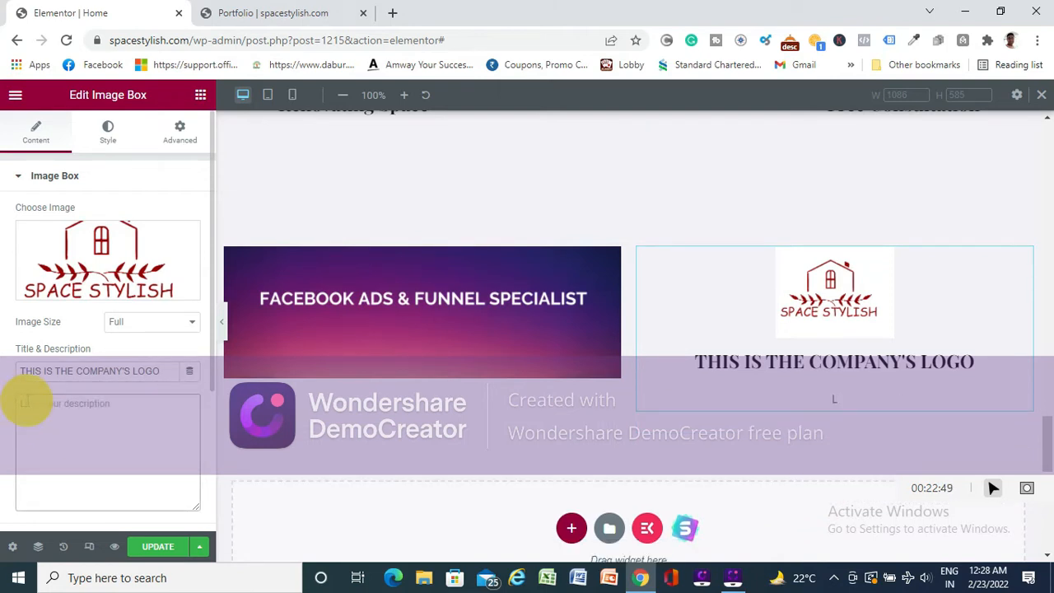
type("H")
key("BackSpace")
key("BackSpace")
key("BackSpace")
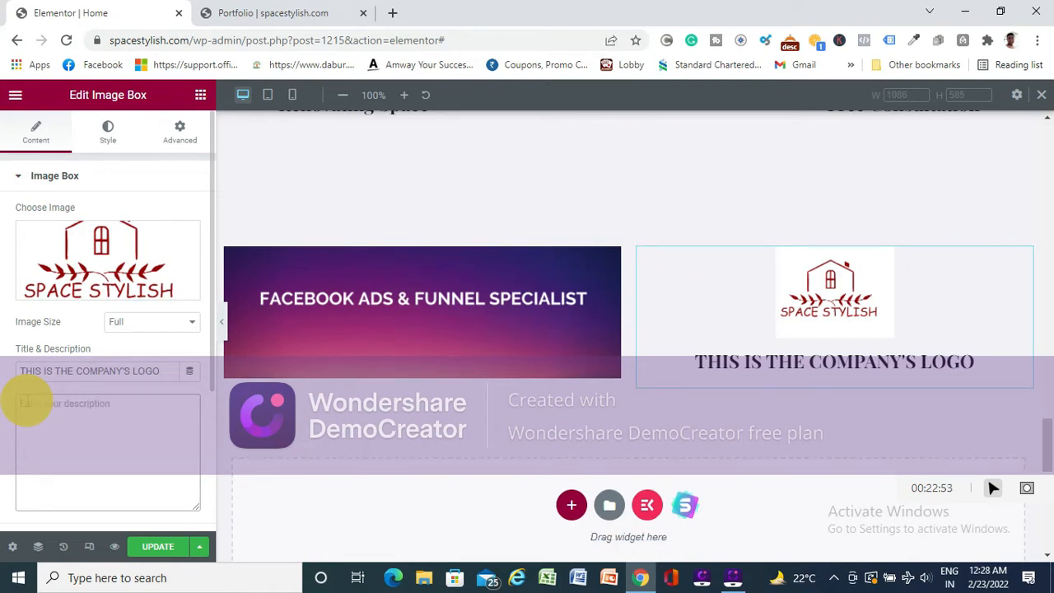
type("......")
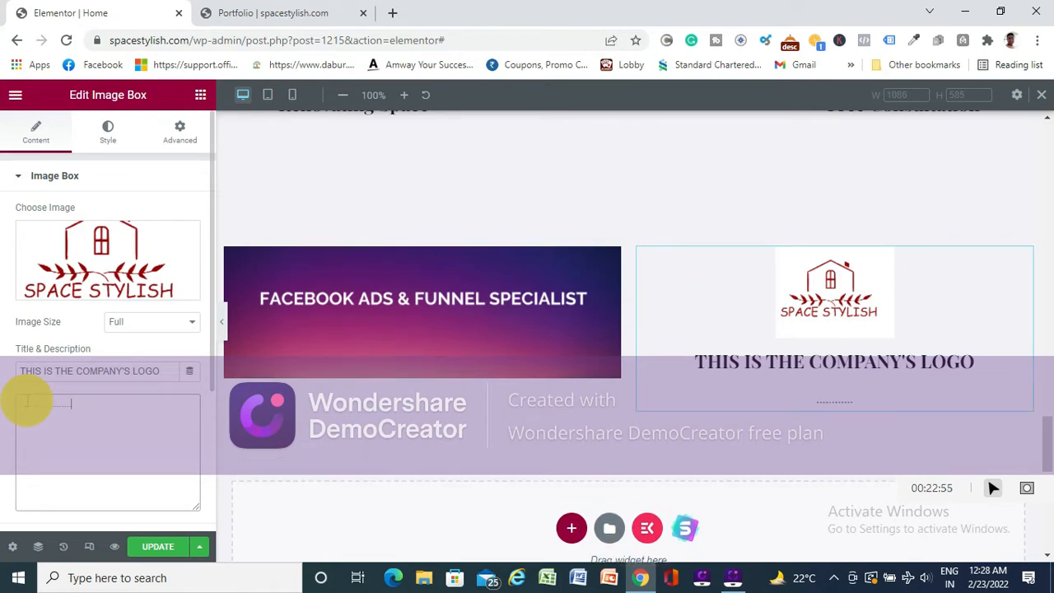
type("..........................GGGGGGGGGGGGGGGGGGGGGGGGGGGGGGGGGGGGGGGGGG")
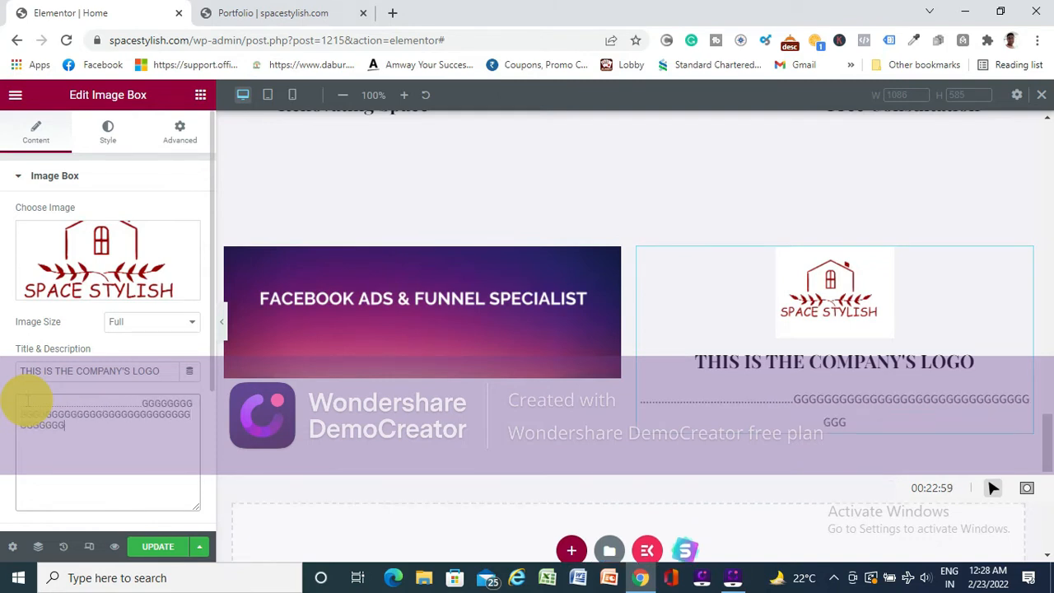
type("GGGGGGGG")
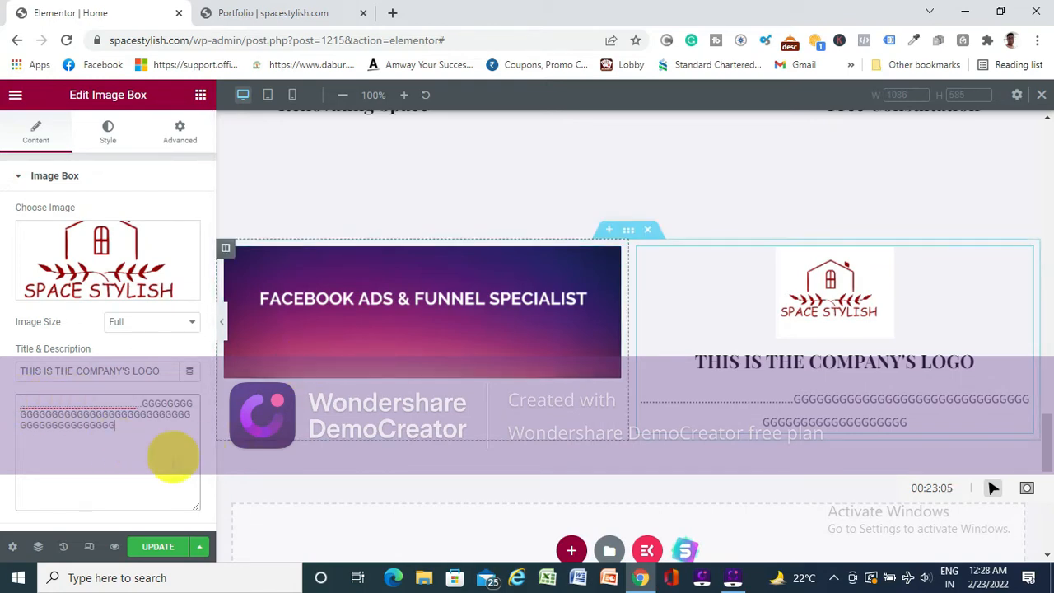
- Delete the two-column section containing the image and Image Box, and update the page
scroll(572, 436, "up", 5)
scroll(571, 436, "down", 4)
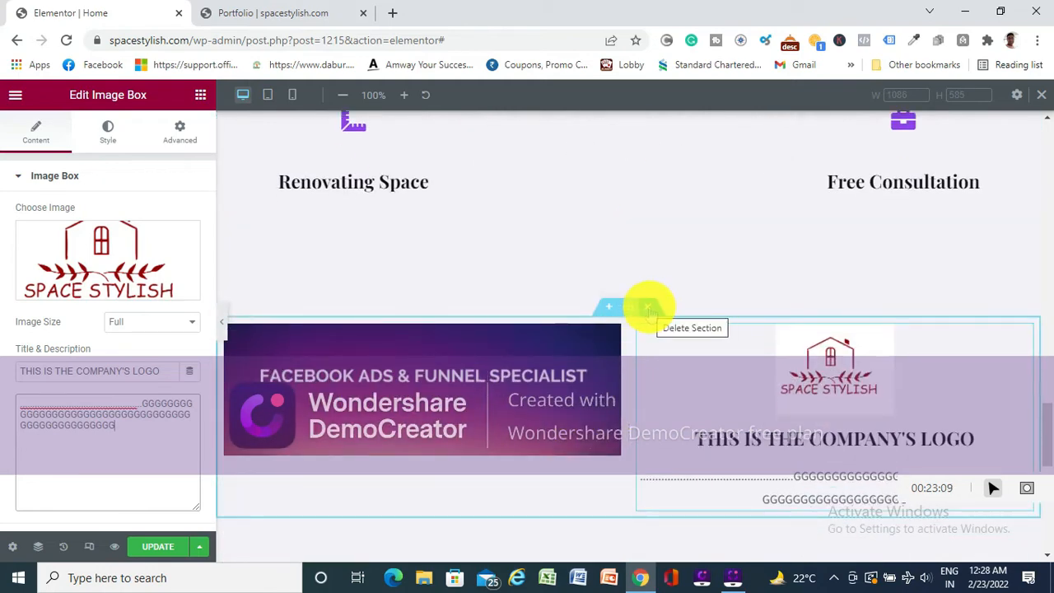
left_click(649, 308)
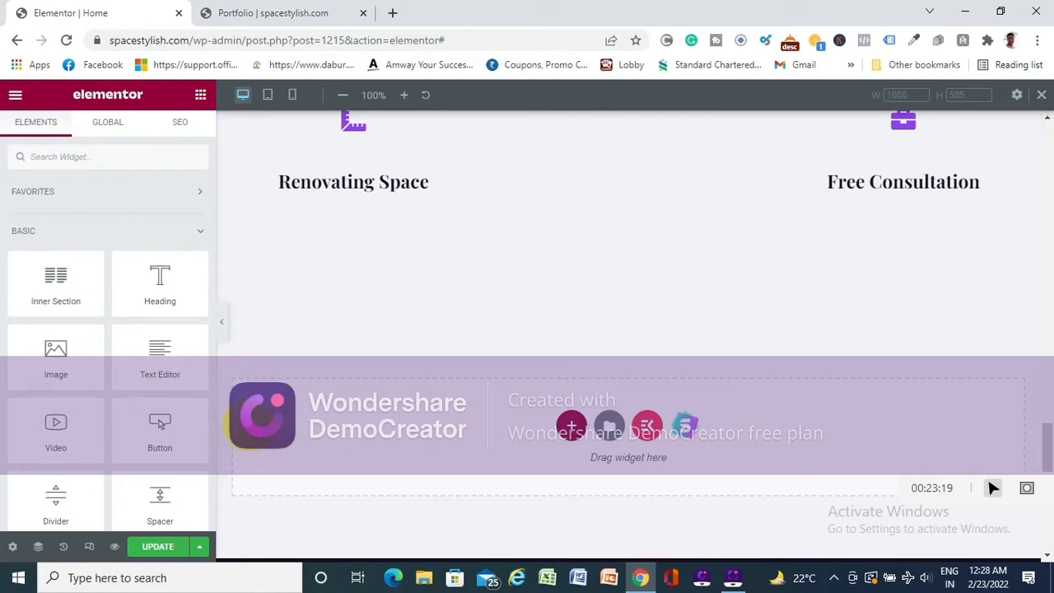
scroll(683, 278, "up", 2)
scroll(683, 278, "down", 2)
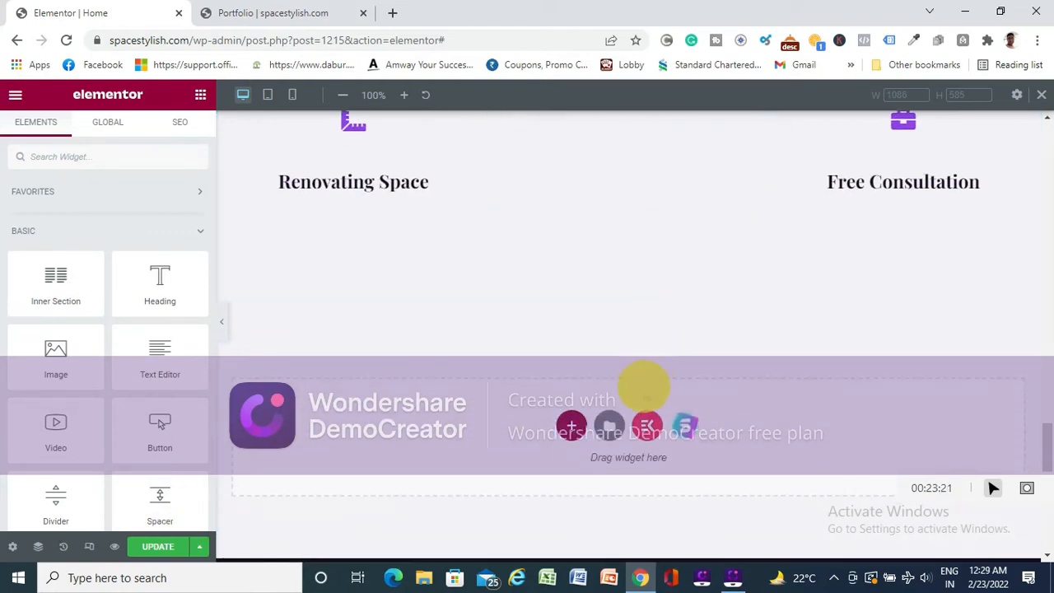
left_click(157, 546)
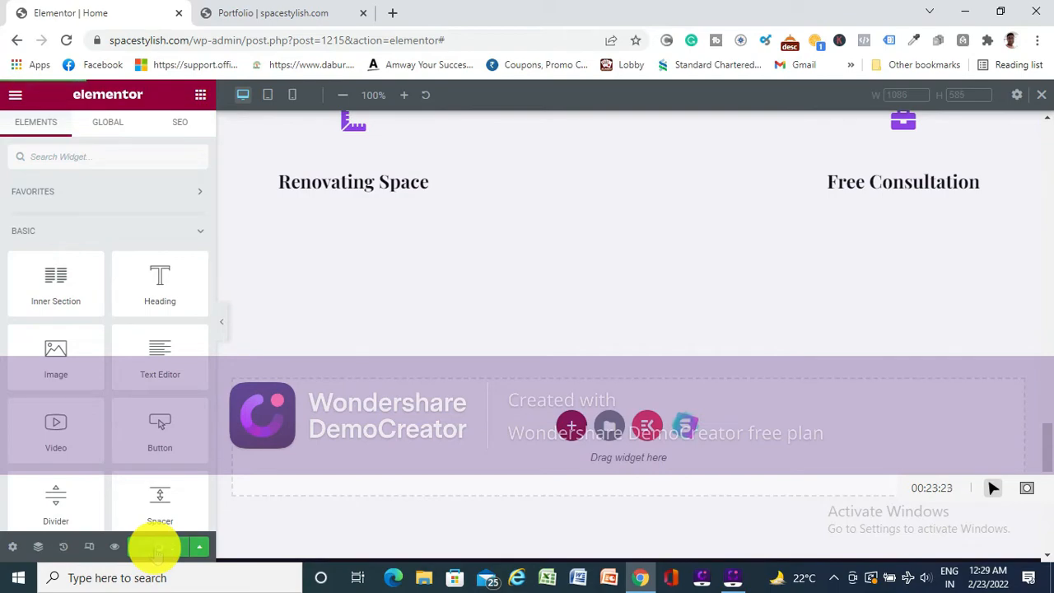
- Open the settings of the "Interior Designing Solutions" hero section and examine its layout options
scroll(554, 445, "up", 1)
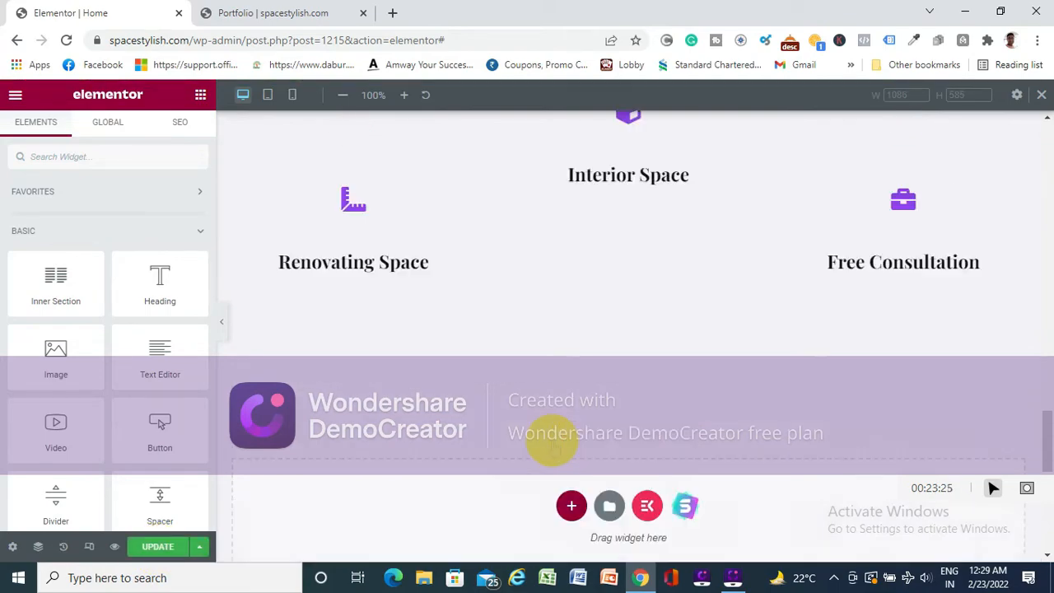
scroll(554, 444, "up", 15)
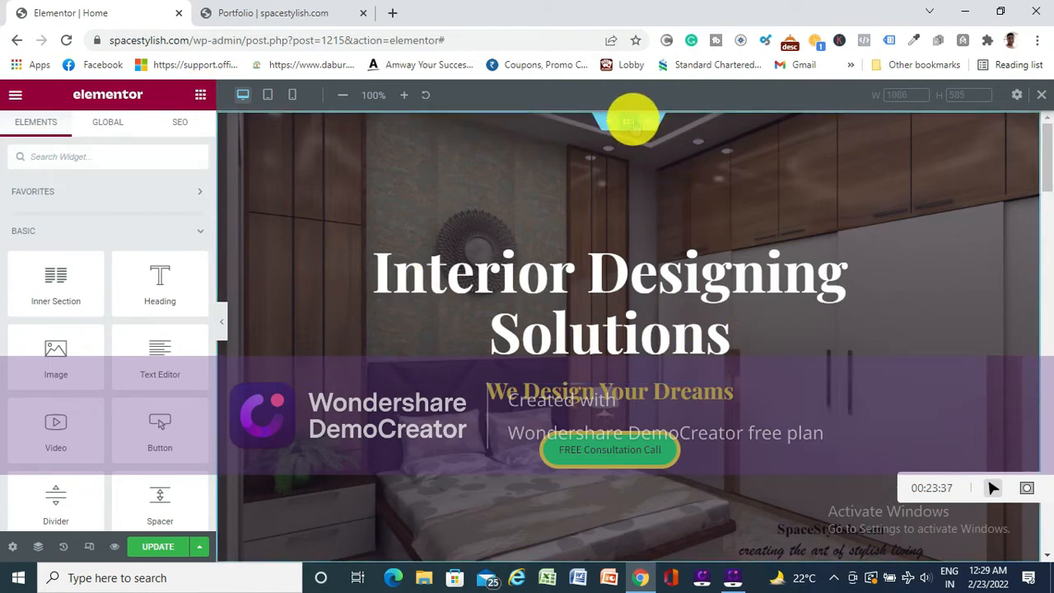
left_click(628, 123)
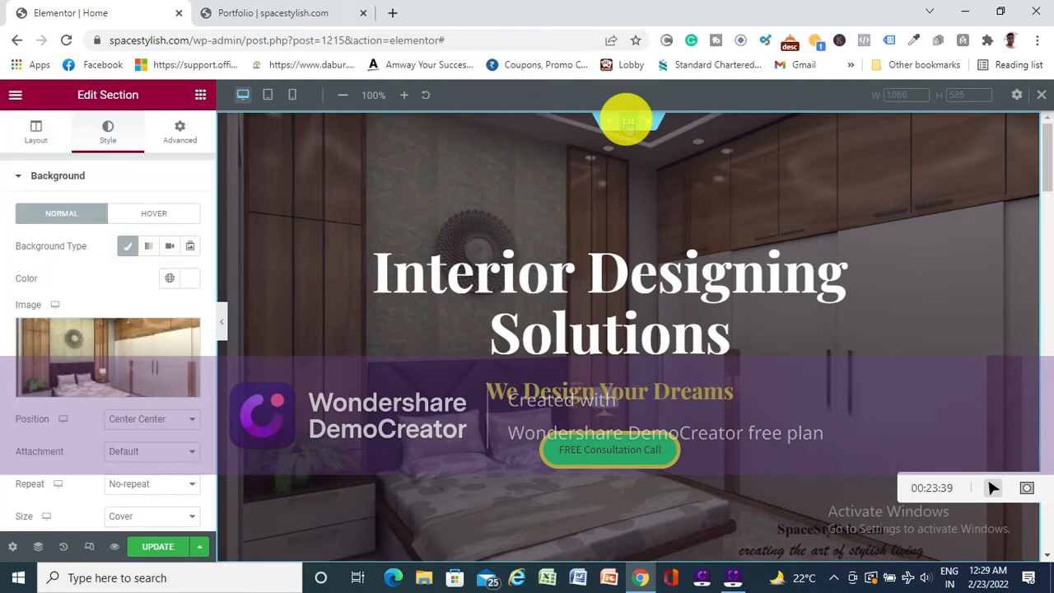
left_click(36, 132)
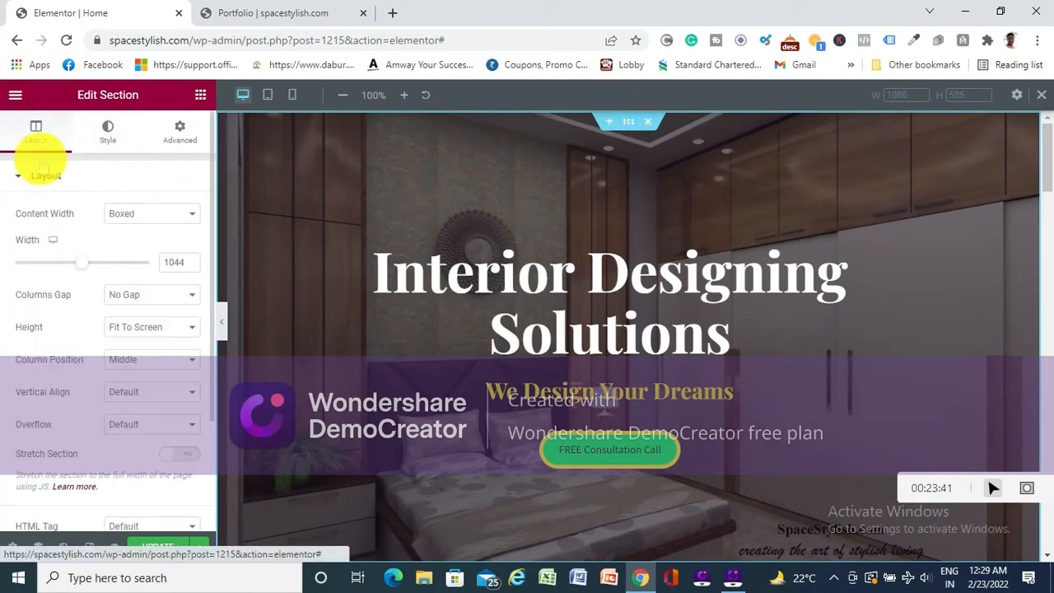
scroll(93, 357, "down", 3)
scroll(94, 357, "up", 3)
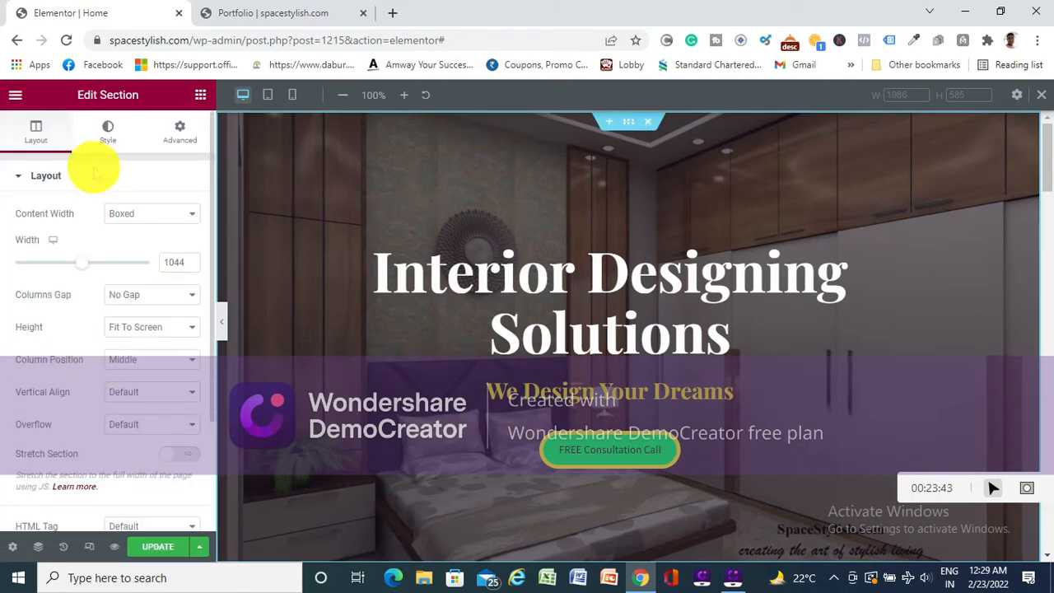
- Examine the hero section's style options, including the Background and Background Overlay settings
left_click(107, 132)
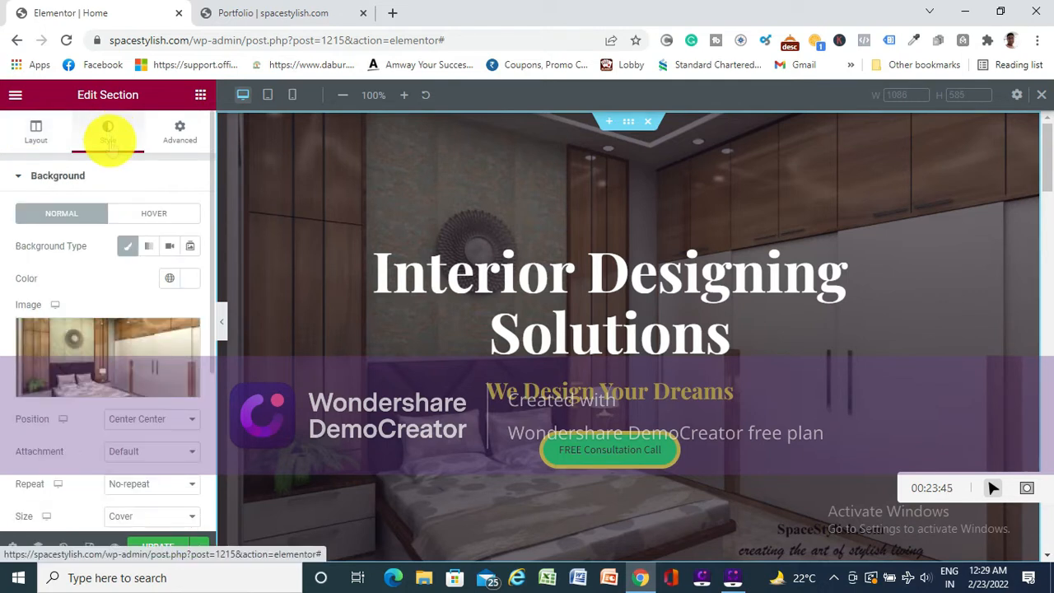
scroll(106, 417, "down", 5)
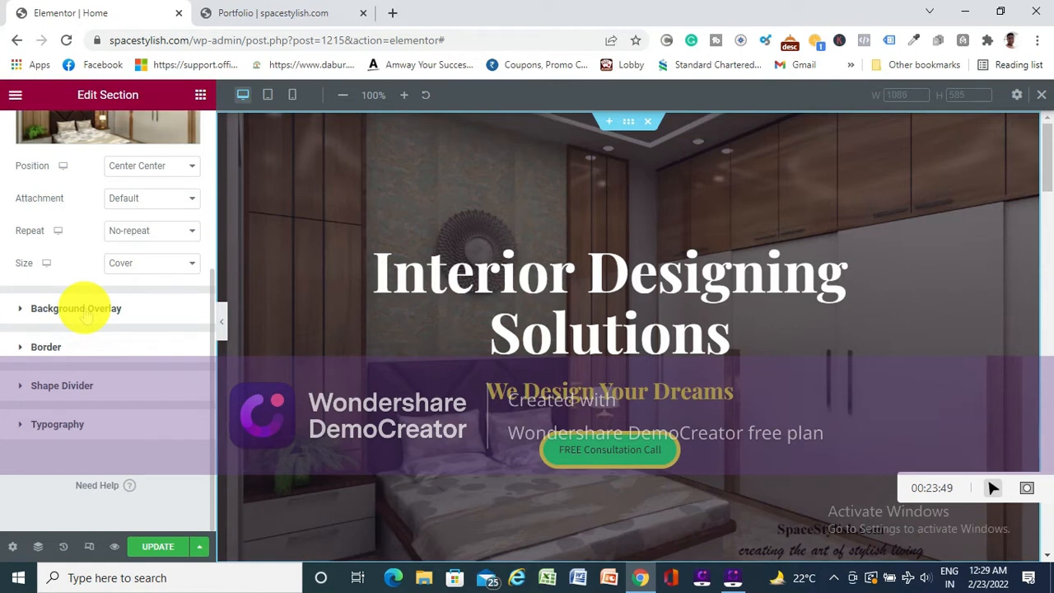
left_click(88, 310)
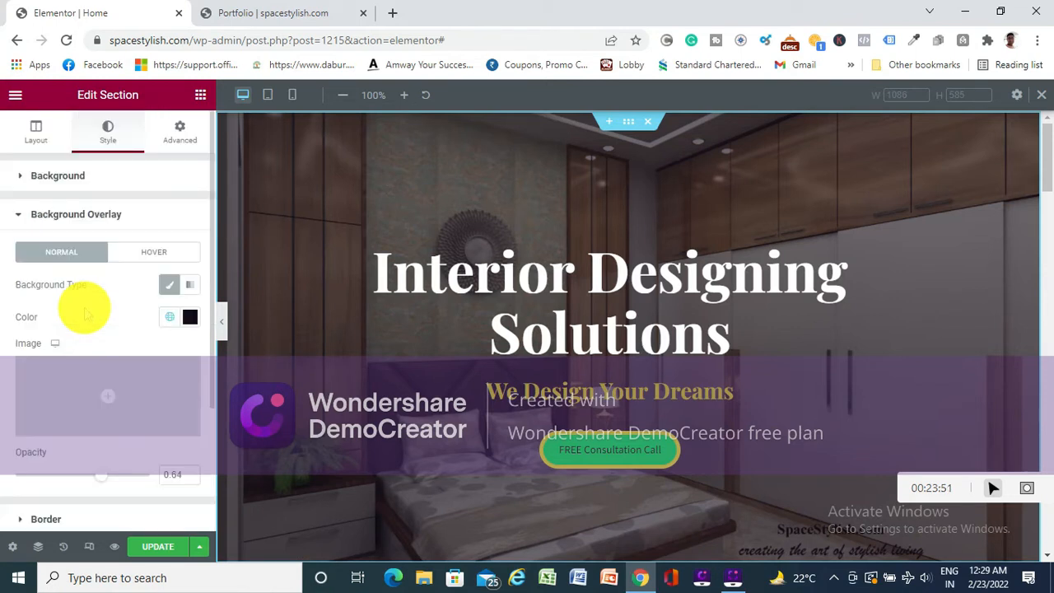
mouse_move(94, 435)
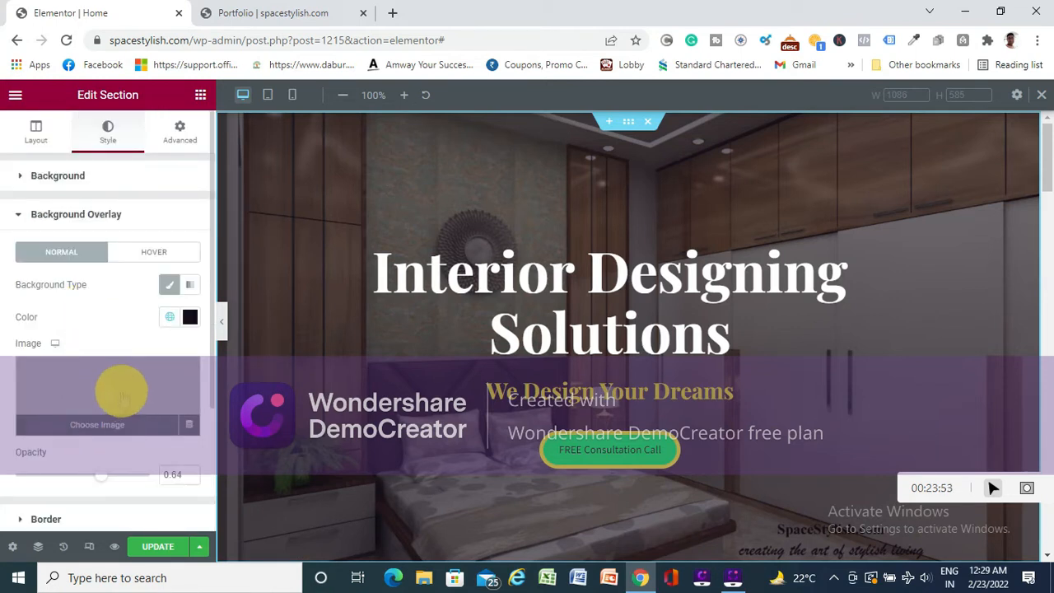
left_click(73, 176)
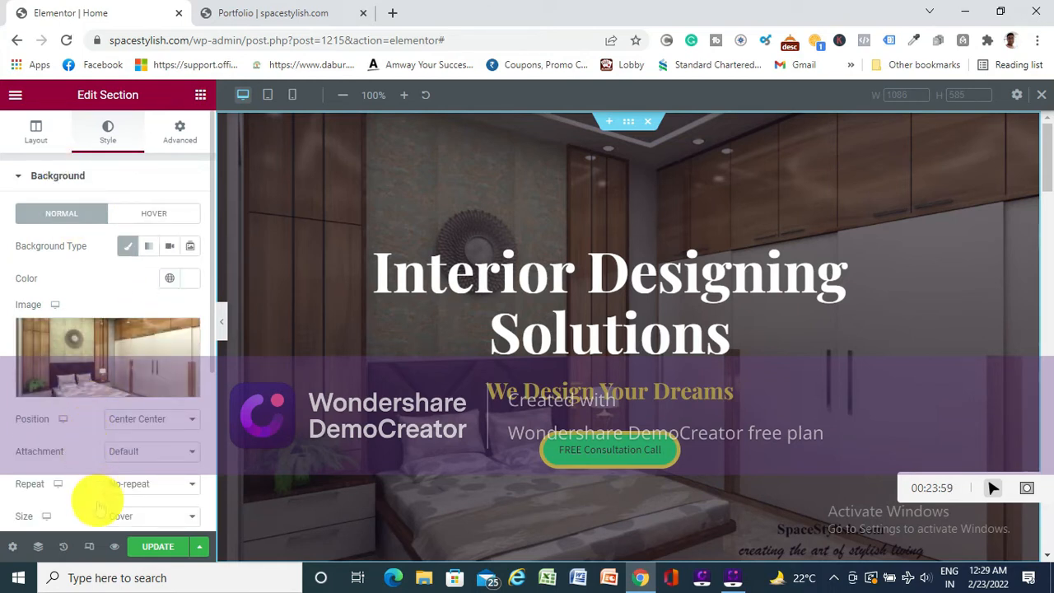
scroll(97, 449, "down", 3)
scroll(98, 449, "up", 1)
scroll(96, 447, "down", 1)
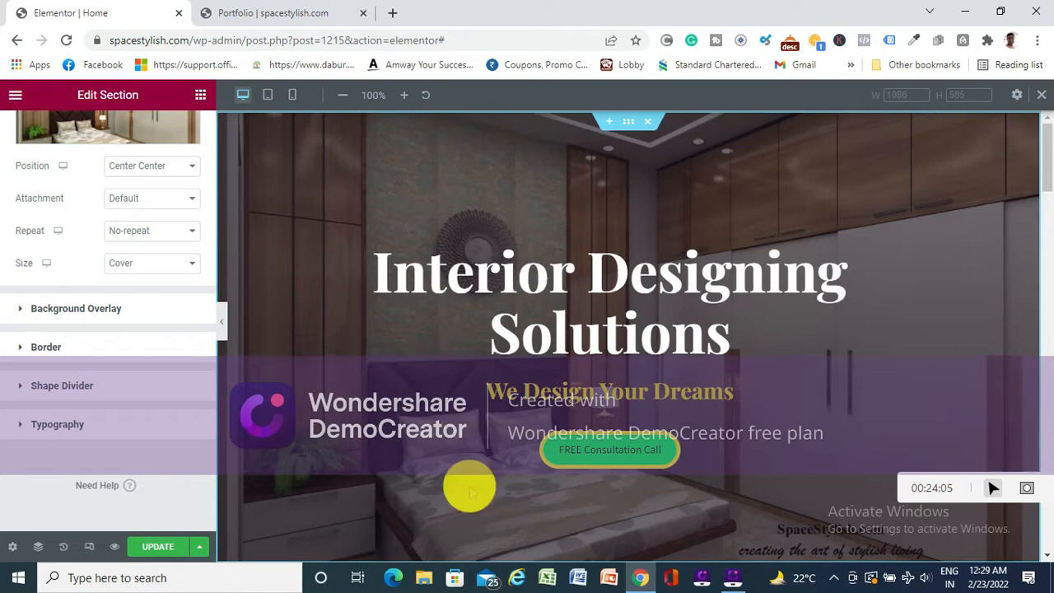
scroll(105, 362, "up", 5)
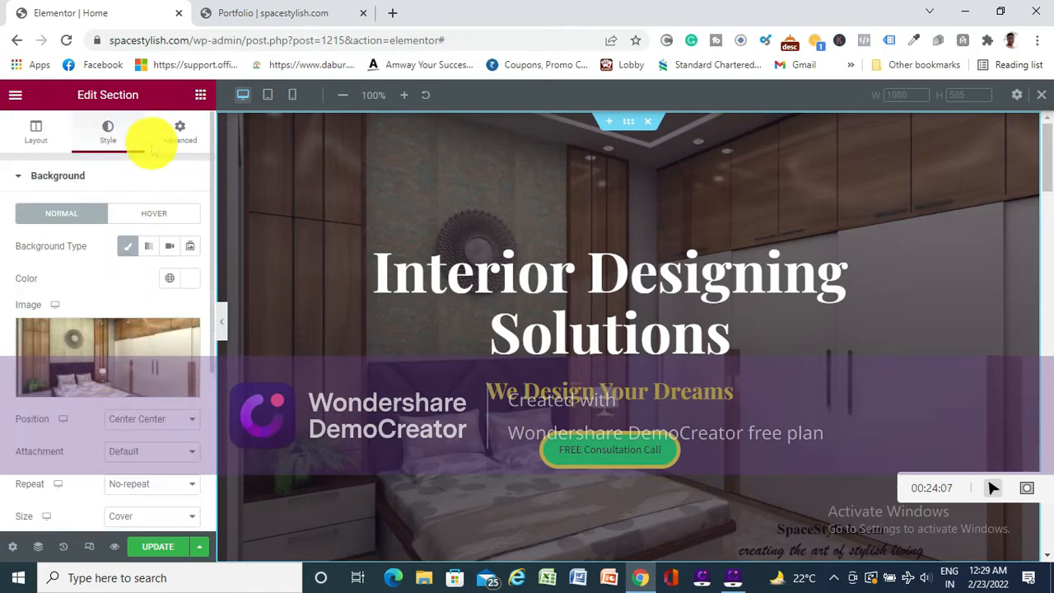
- Examine the hero section's Advanced options, including the margin, padding, Z-Index and CSS settings
left_click(174, 134)
scroll(108, 360, "down", 1)
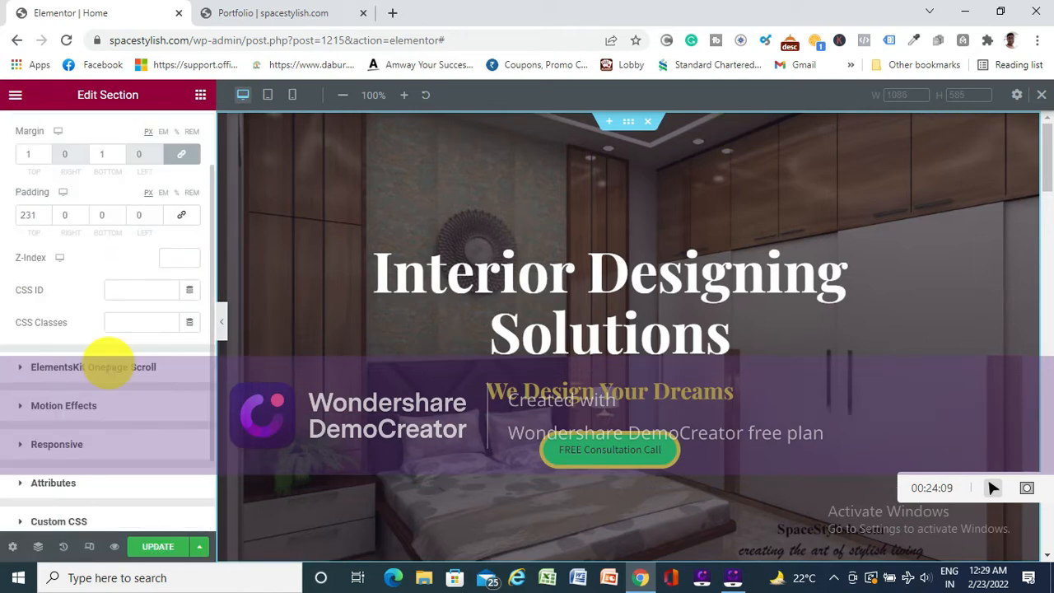
scroll(108, 356, "up", 1)
scroll(130, 334, "down", 1)
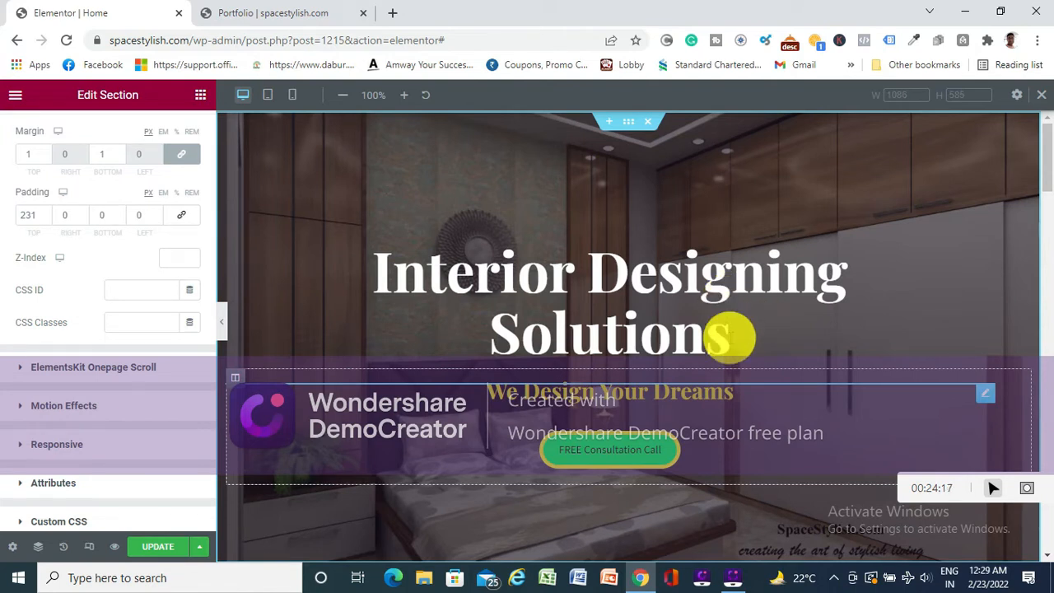
- Inspect the "Interior Designing Solutions" heading by selecting its text, and reopen the hero section's advanced settings
left_click(729, 336)
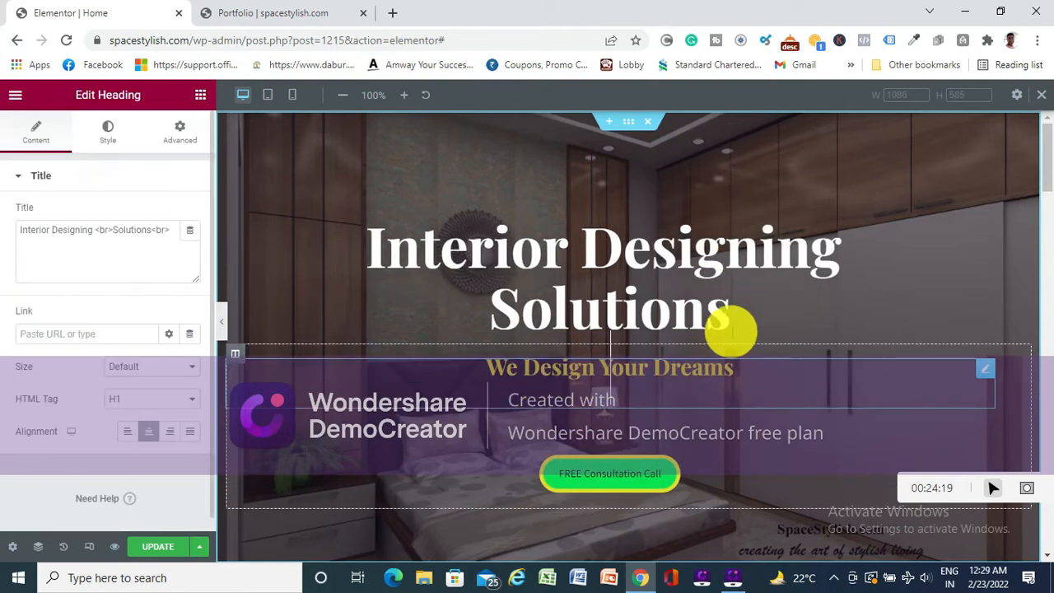
left_click_drag(732, 330, 348, 236)
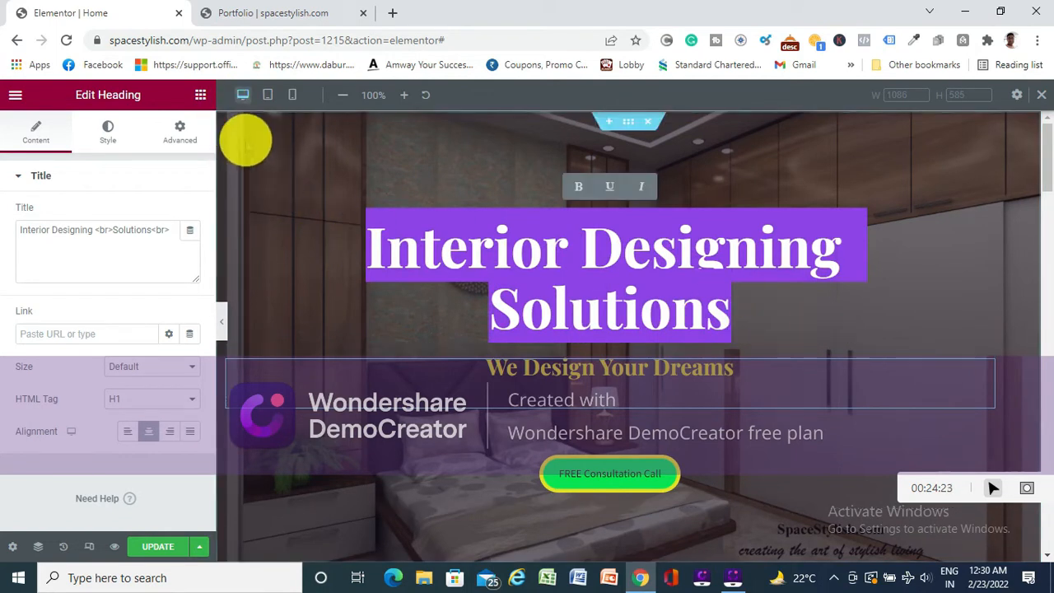
left_click(200, 95)
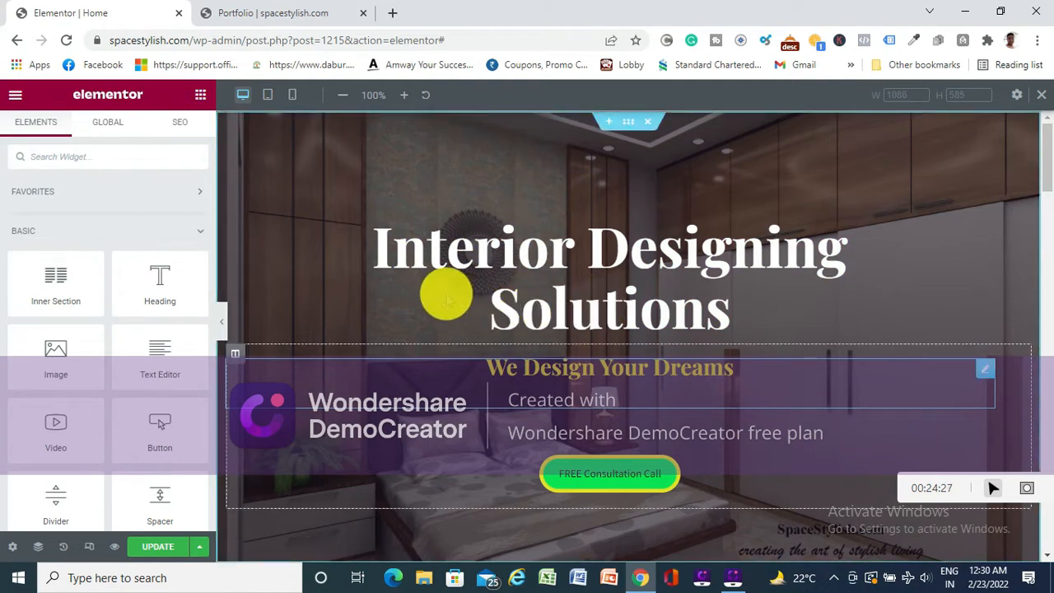
left_click(447, 294)
left_click(628, 121)
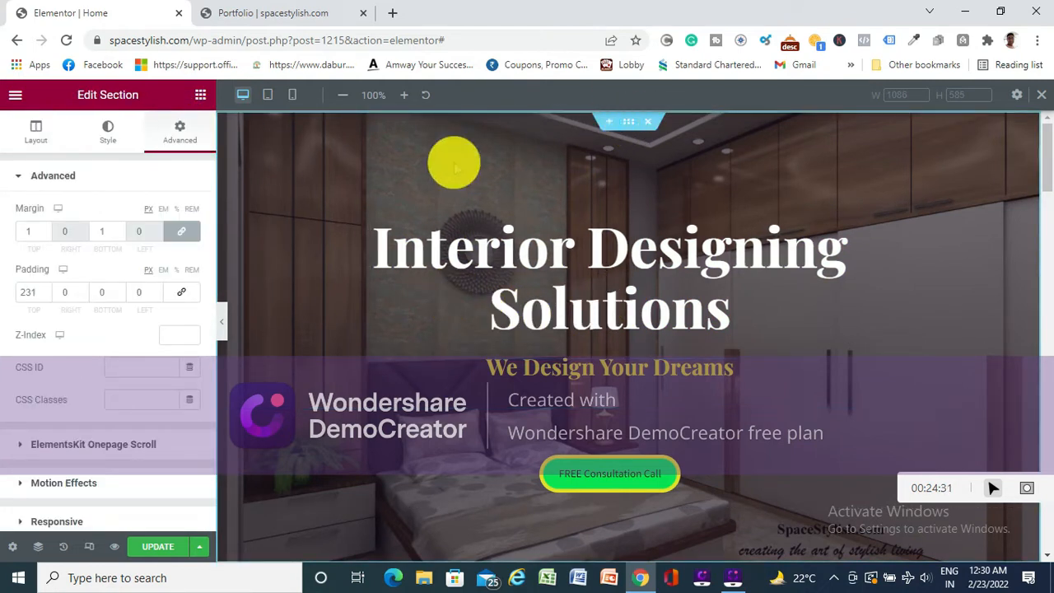
- Try the Fade In and Fade In Down entrance animations on the hero section in its Motion Effects settings
left_click(76, 483)
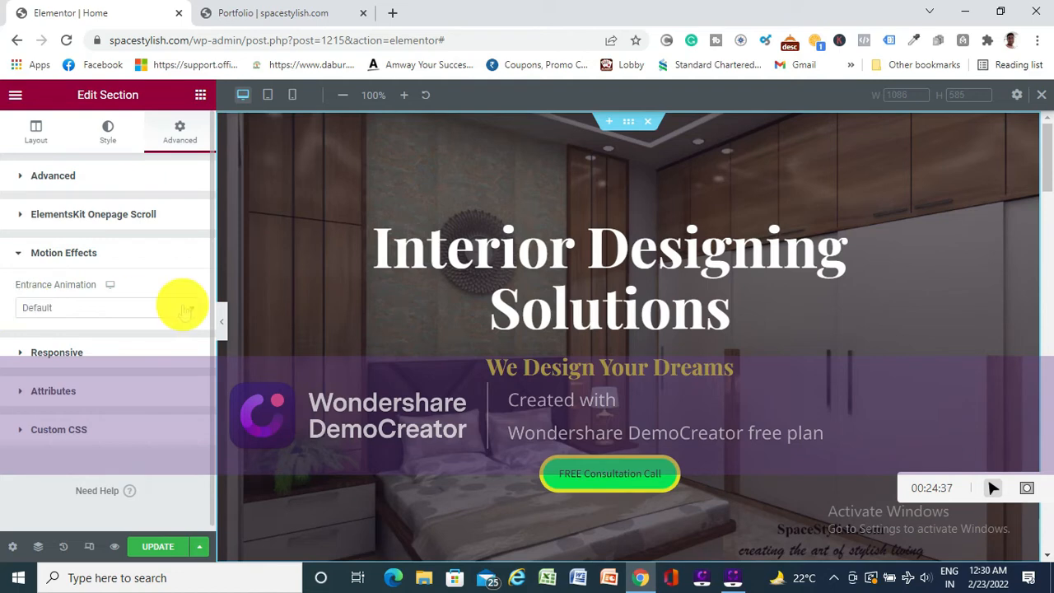
left_click(158, 311)
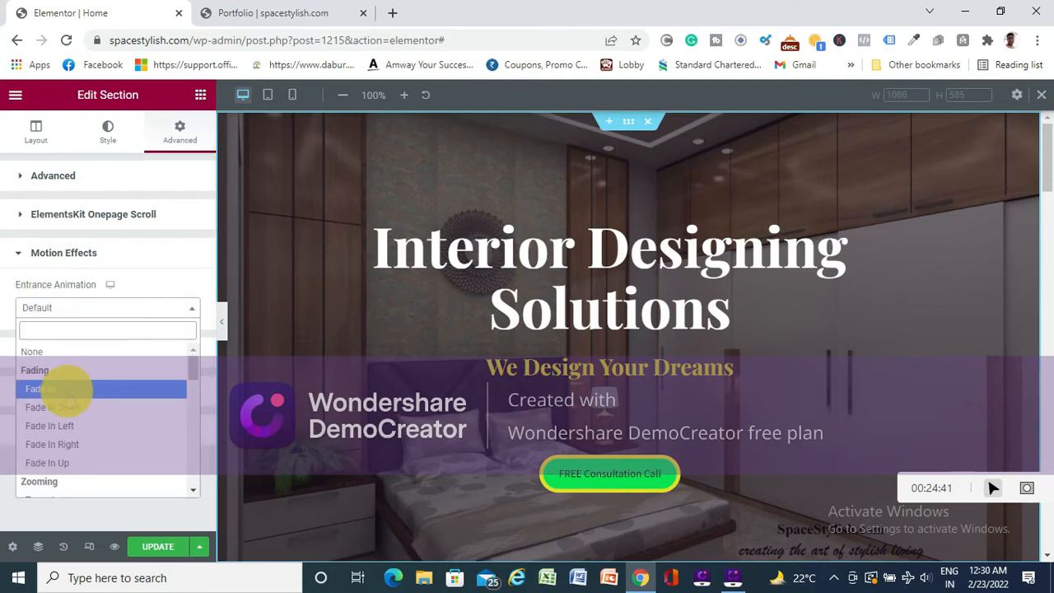
left_click(69, 392)
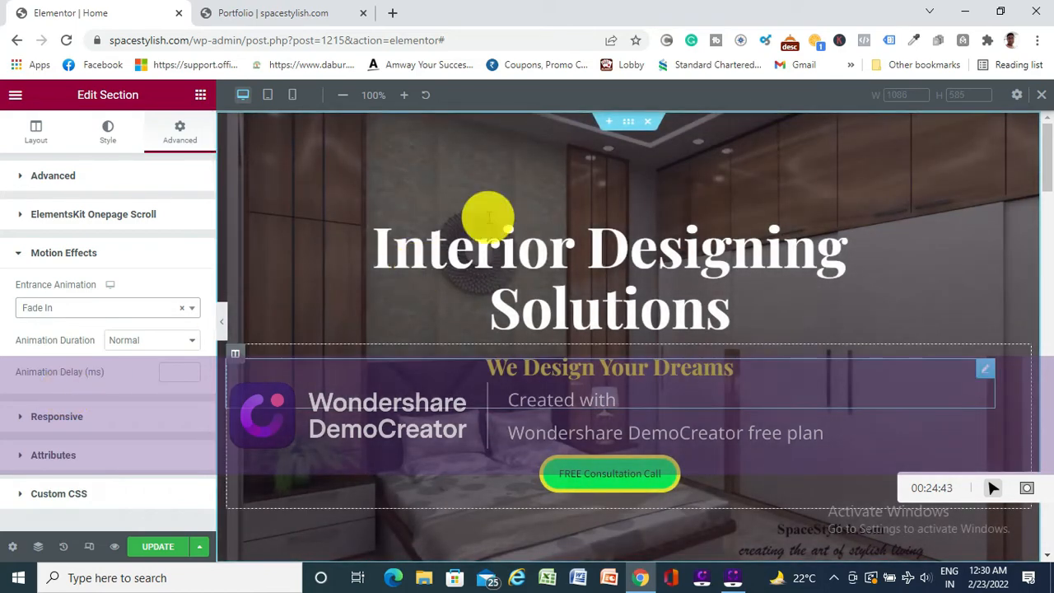
left_click(129, 307)
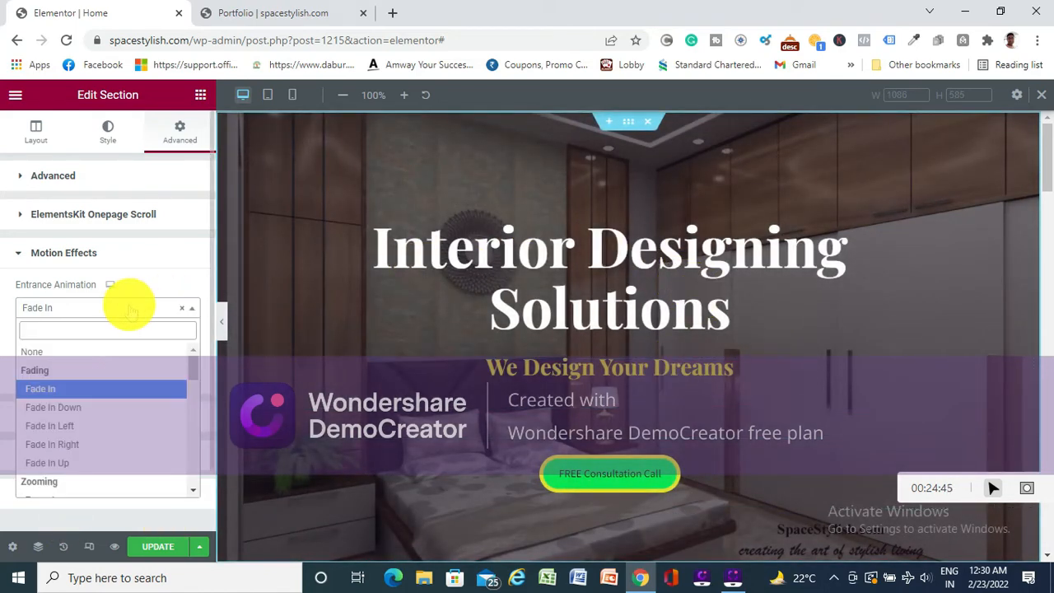
left_click(93, 408)
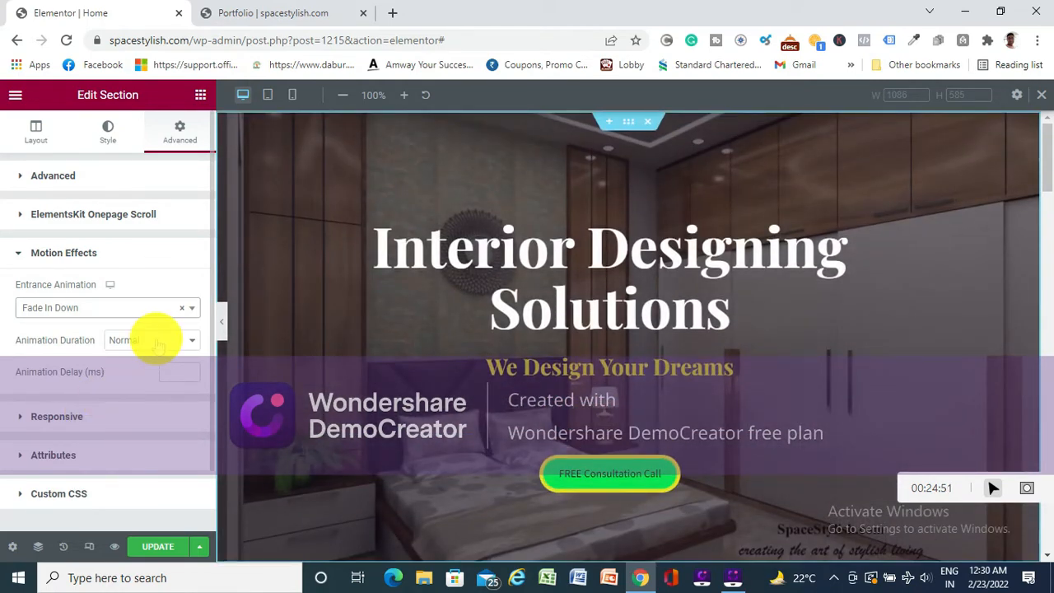
- Set the hero section's entrance animation to Zoom In and update the page
left_click(113, 306)
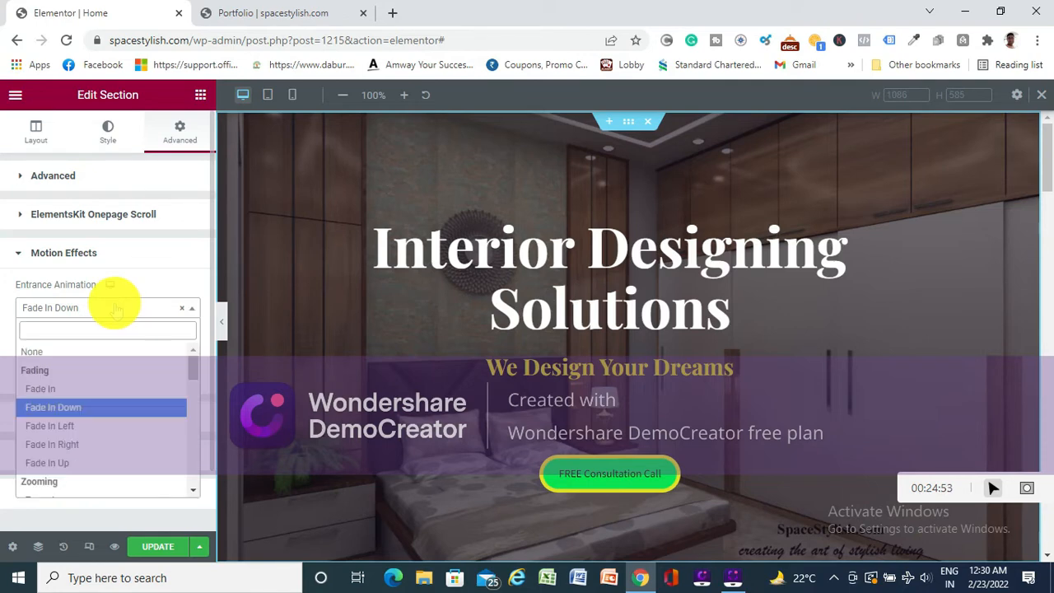
scroll(86, 408, "down", 1)
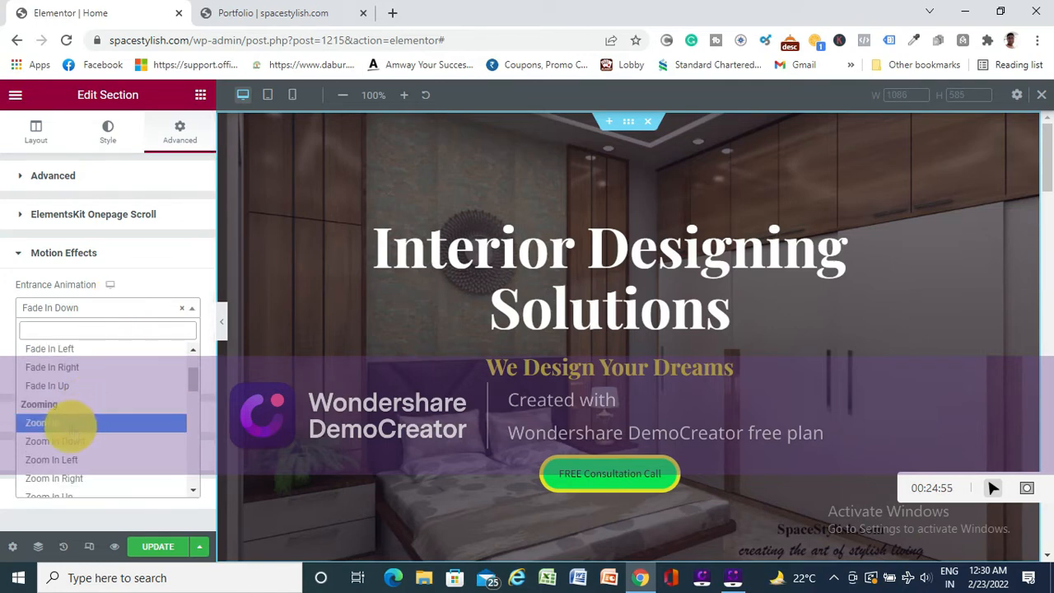
left_click(59, 422)
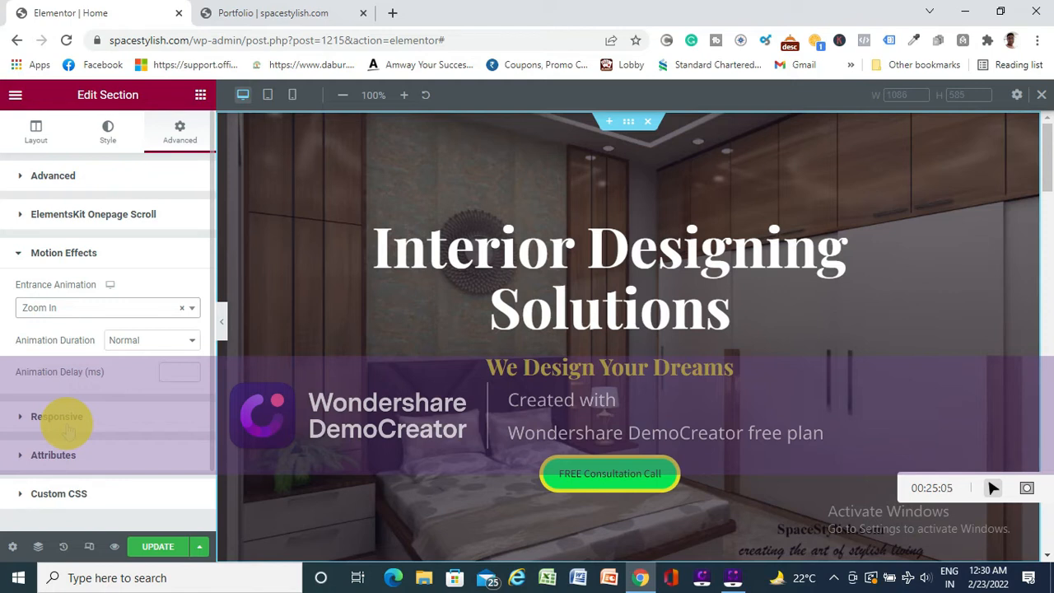
left_click(153, 546)
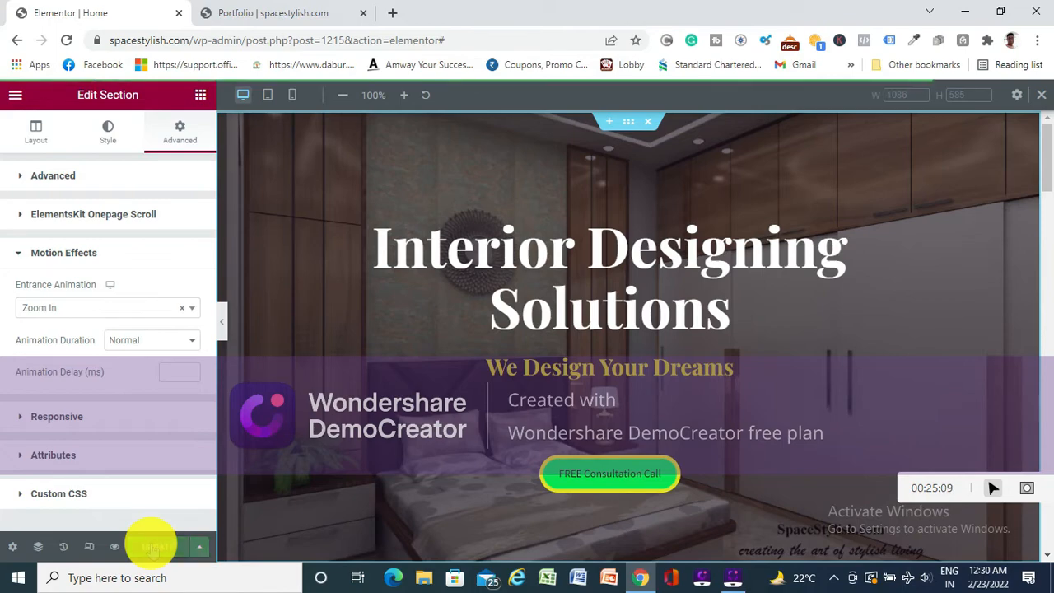
- Switch to the live spacestylish.com site and view the home page's hero section animation
left_click(312, 12)
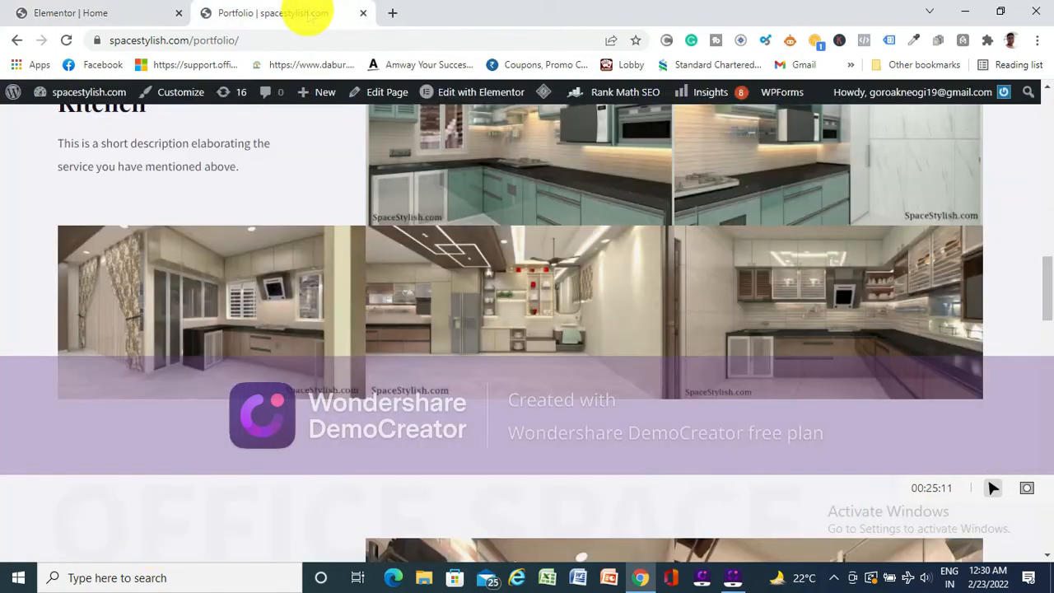
scroll(319, 168, "up", 10)
scroll(326, 175, "up", 4)
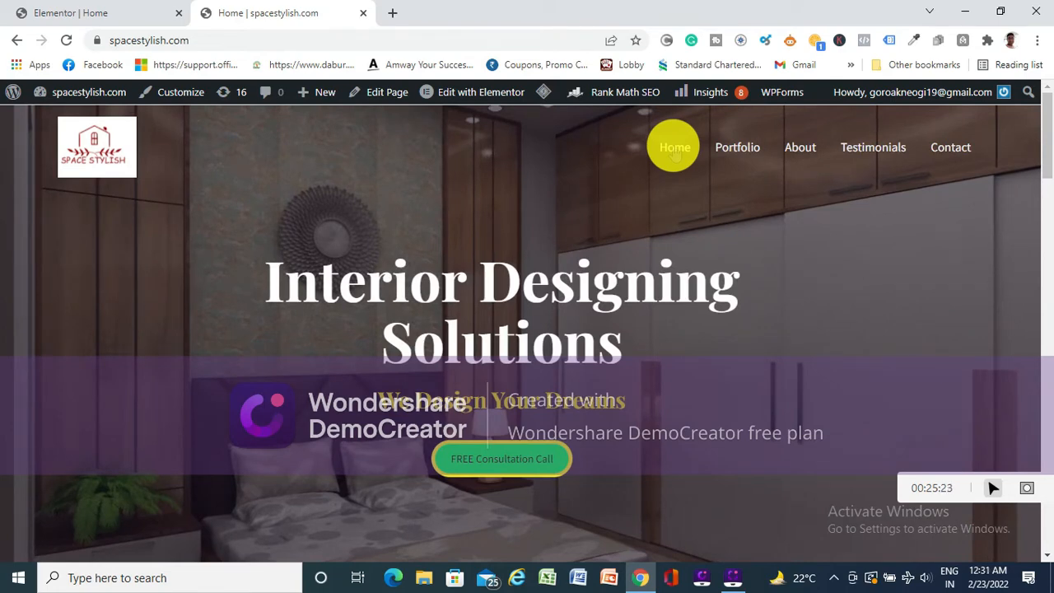
- Return to the Elementor editor, set the hero section's entrance animation to Jello, and update the page
left_click(70, 13)
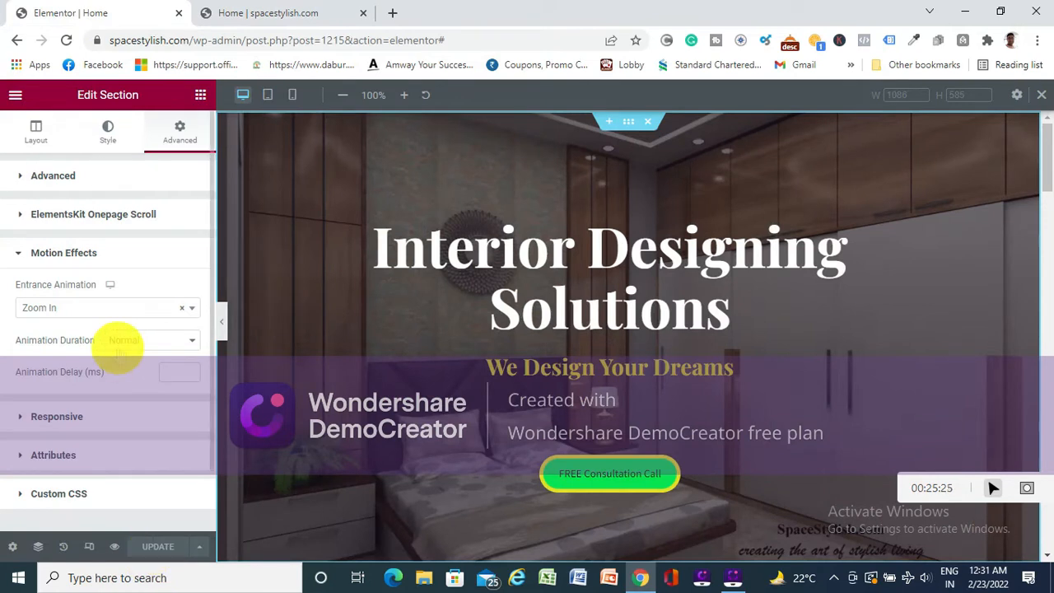
left_click(79, 307)
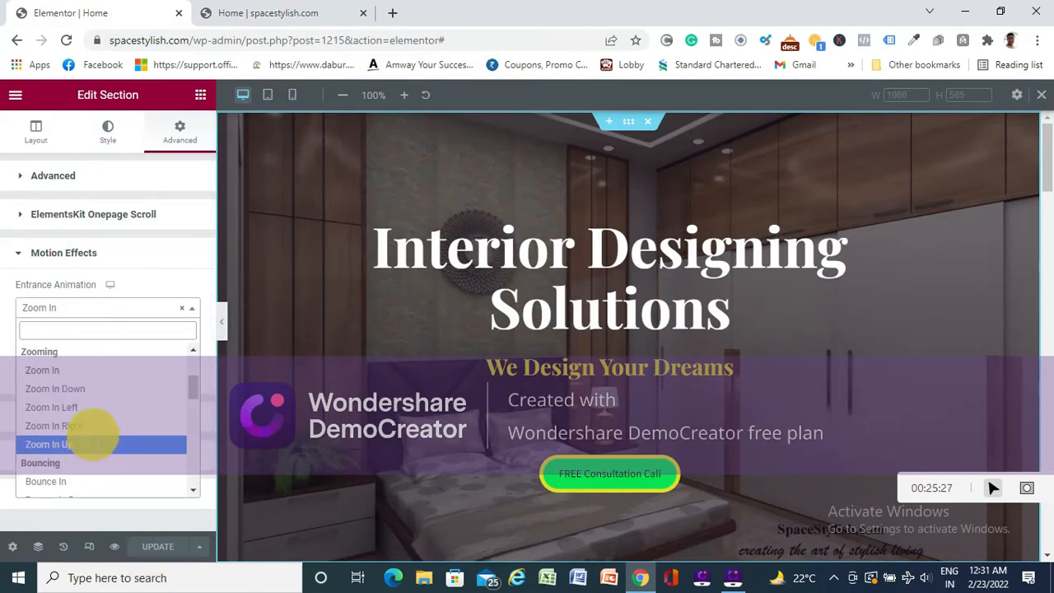
scroll(95, 432, "down", 4)
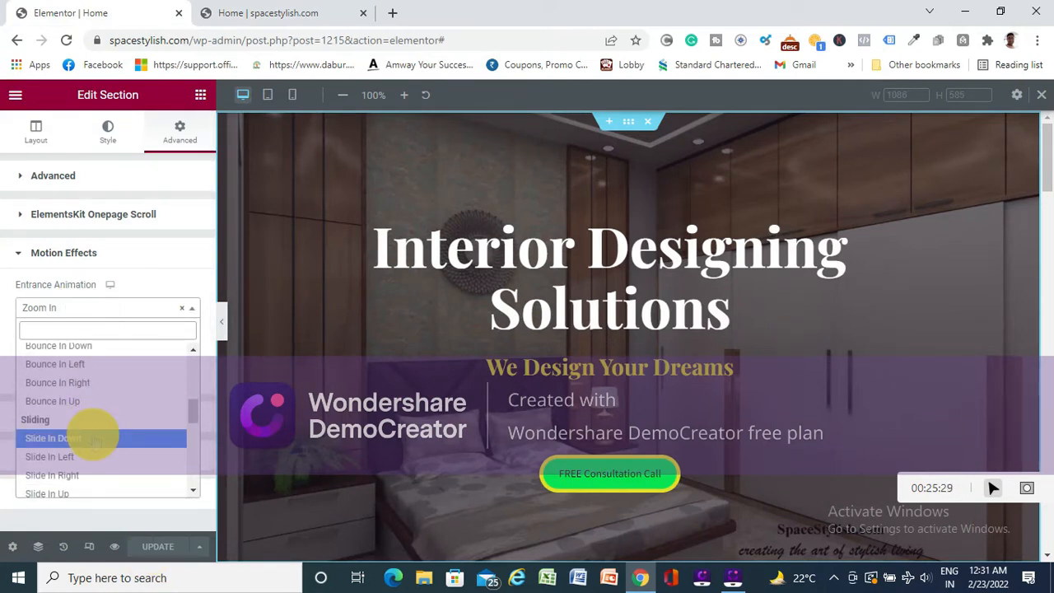
scroll(95, 437, "down", 5)
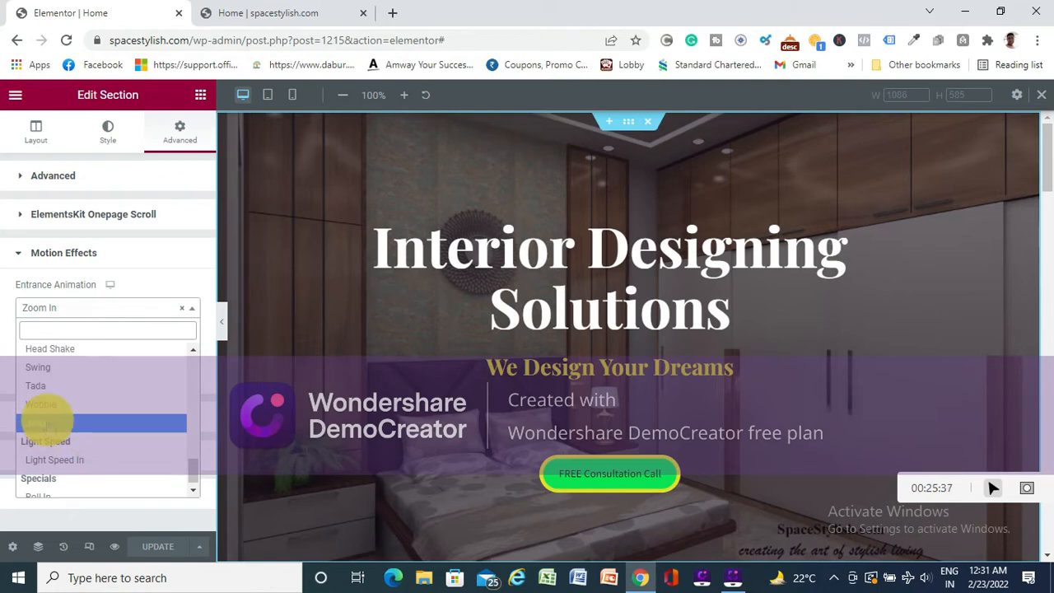
left_click(43, 422)
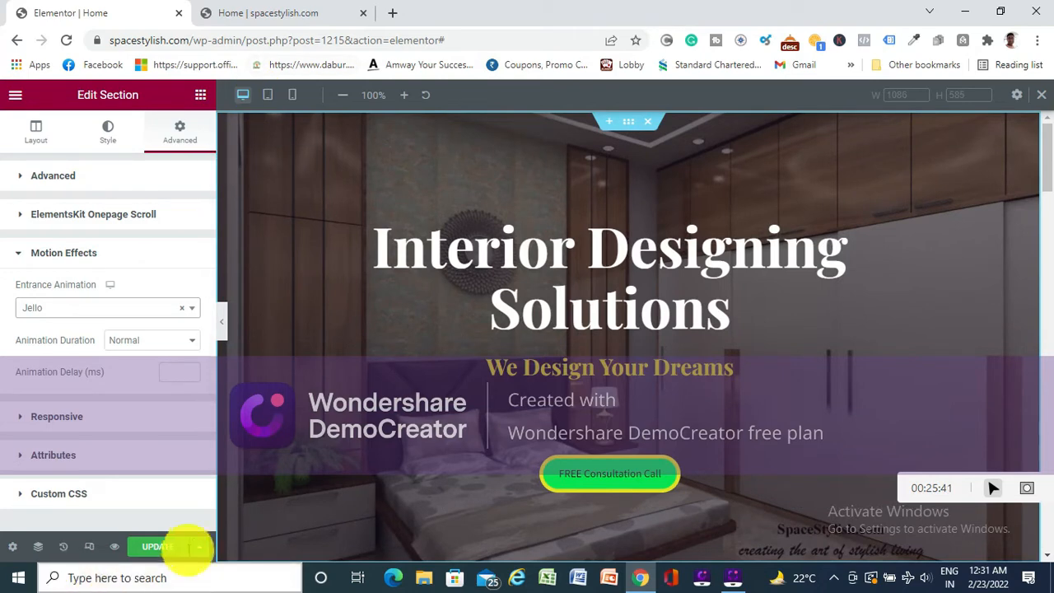
left_click(162, 543)
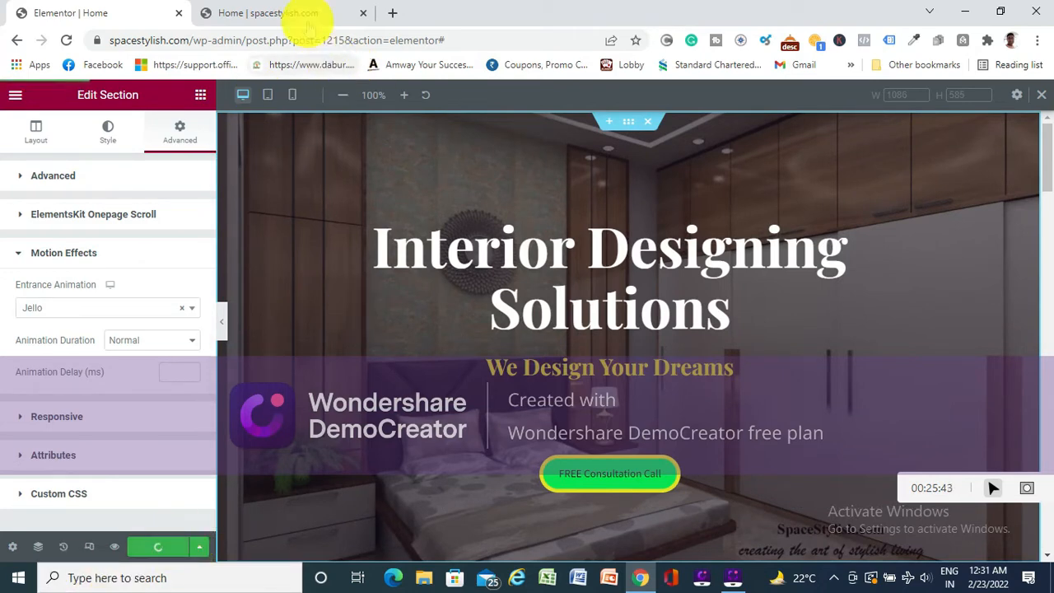
- On the live site, visit the Portfolio page and return to Home to check the hero section's entrance animation
left_click(280, 13)
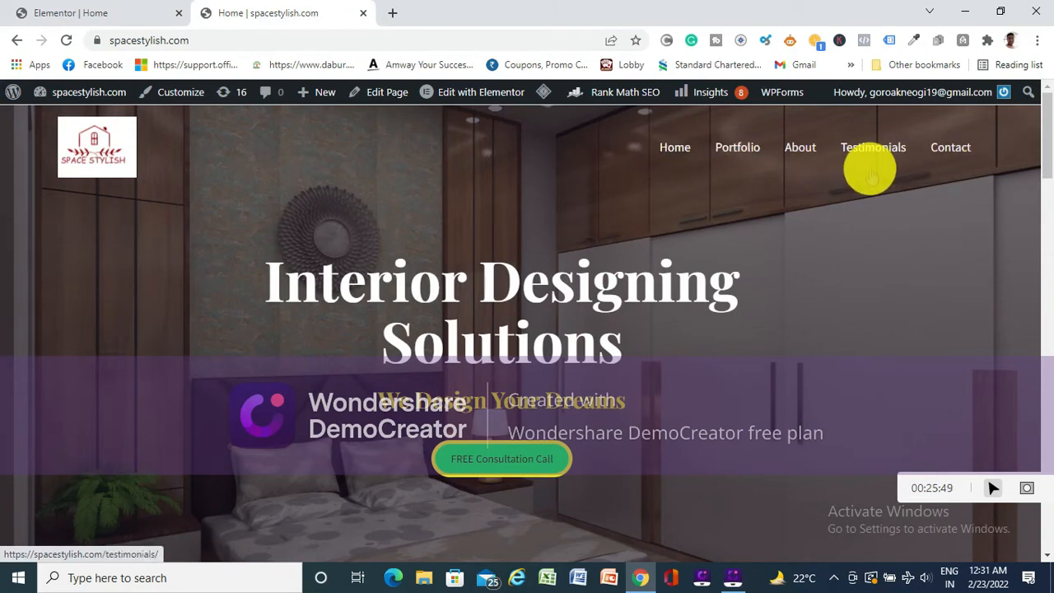
left_click(738, 154)
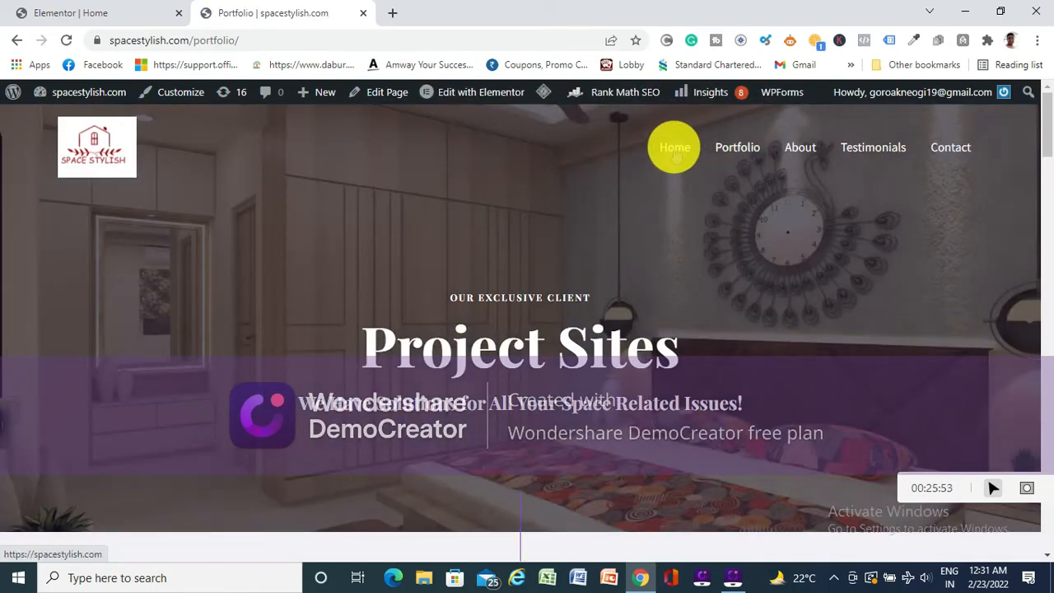
left_click(675, 153)
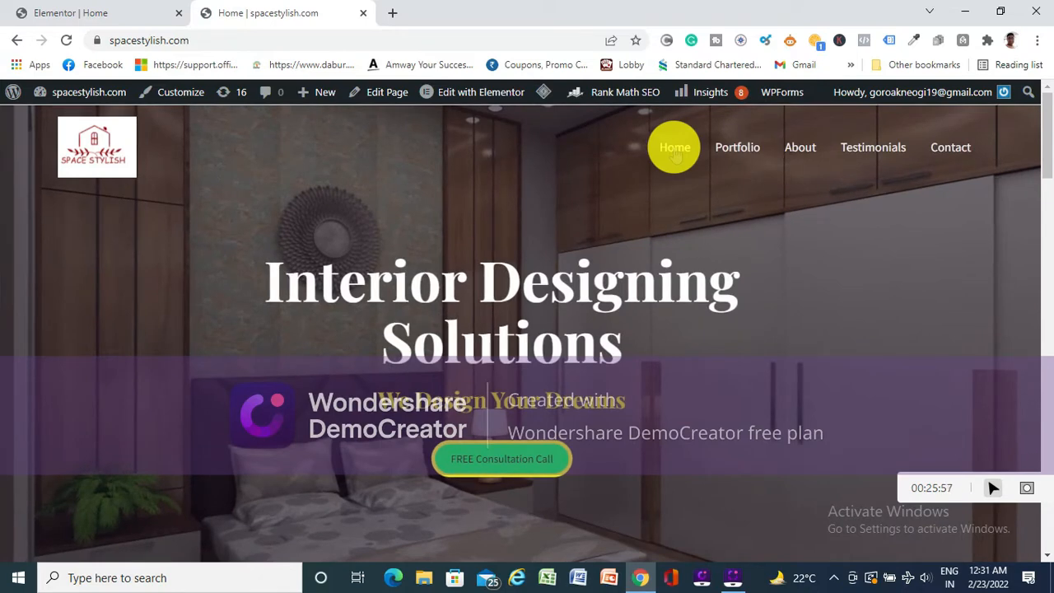
- Back in the Elementor editor, set the hero section's entrance animation to None and update the page
left_click(161, 12)
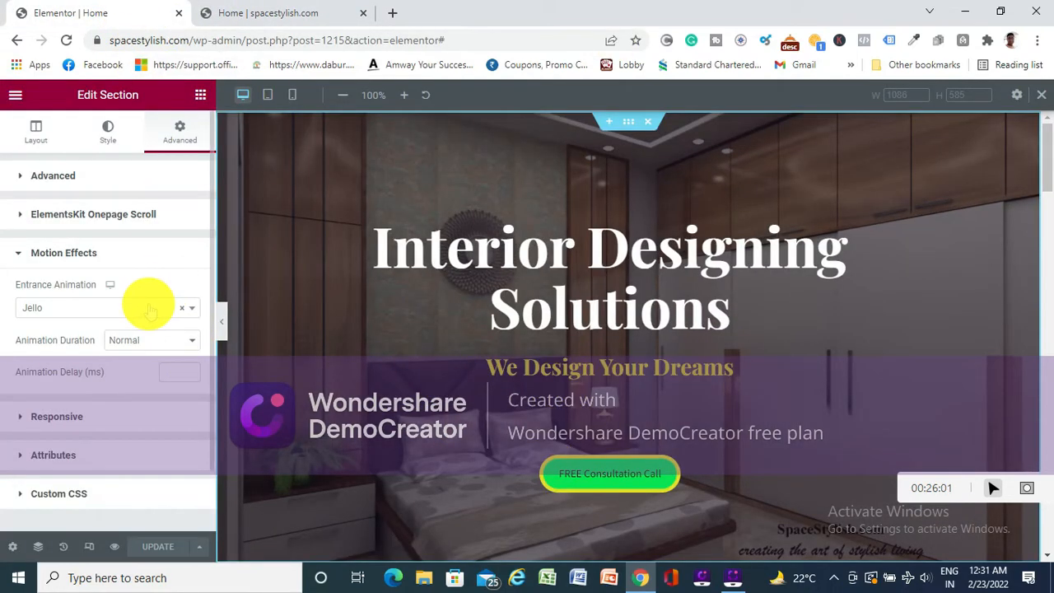
left_click(191, 316)
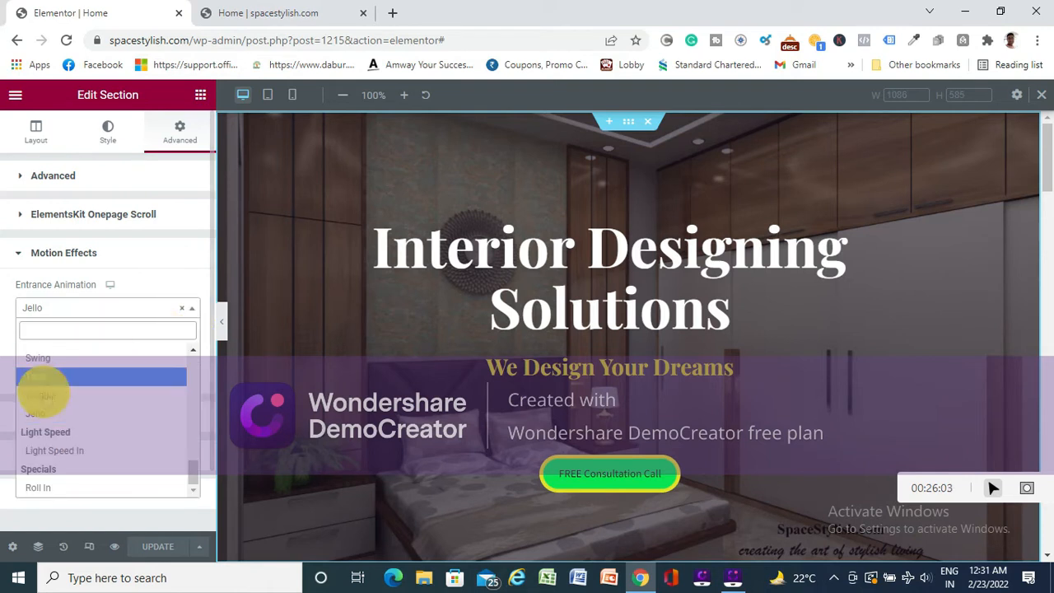
scroll(42, 383, "up", 10)
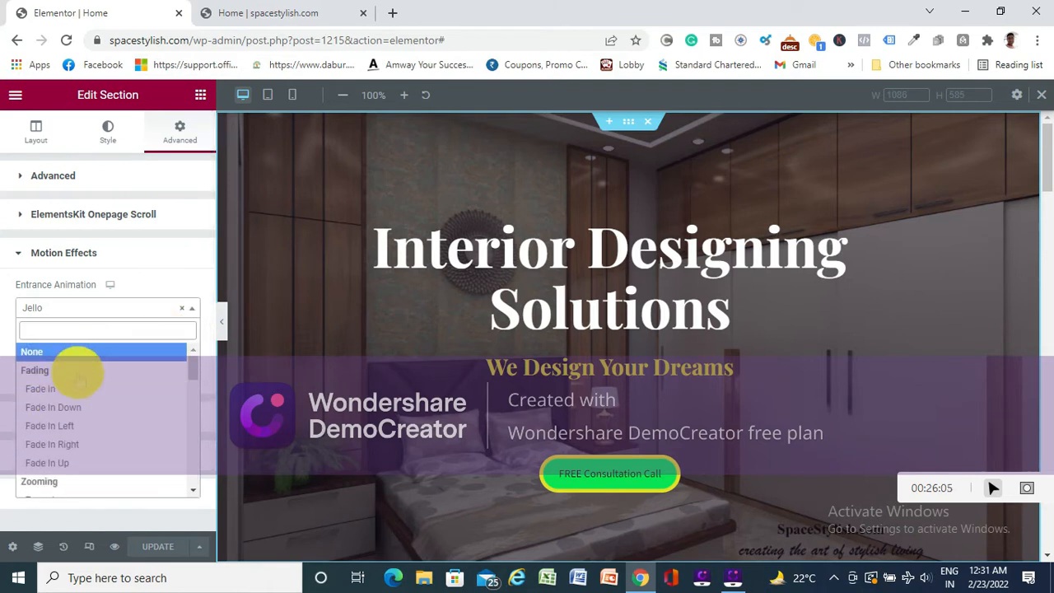
left_click(49, 351)
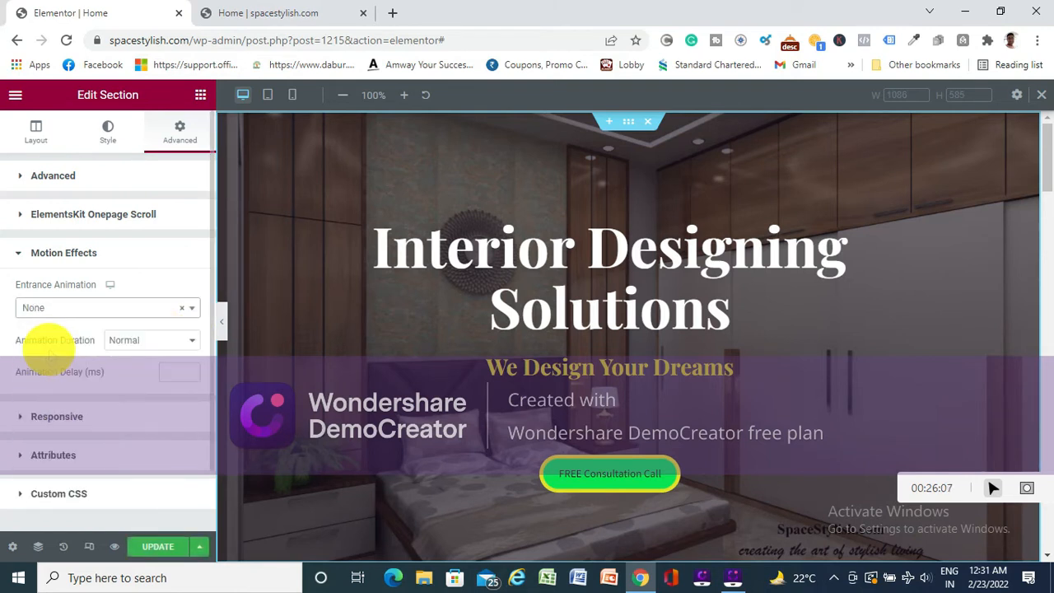
left_click(158, 547)
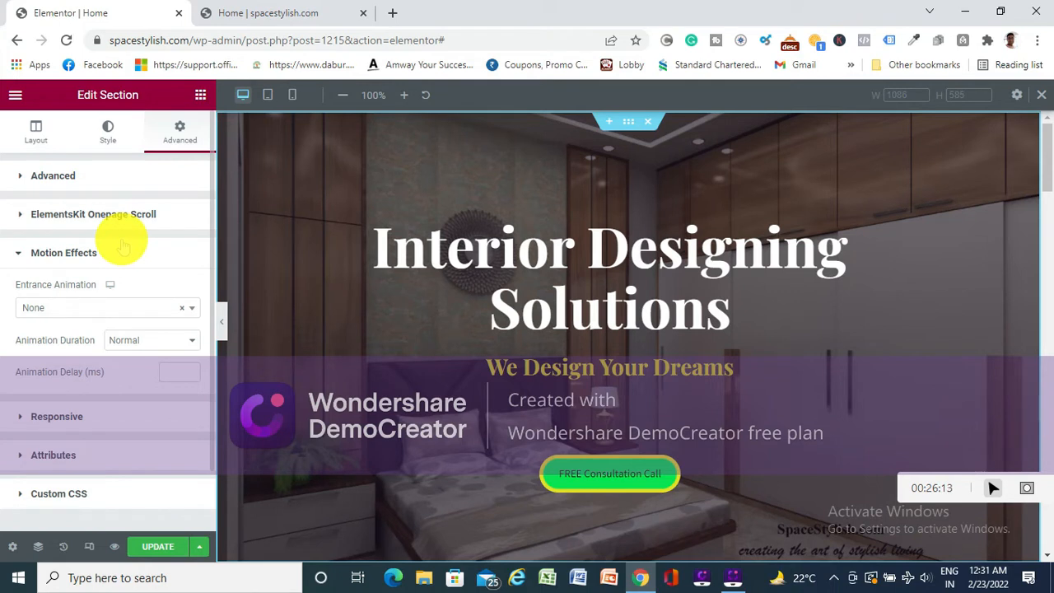
- Review the hero section's remaining advanced settings and its layout options, and save the page update
scroll(122, 244, "down", 1)
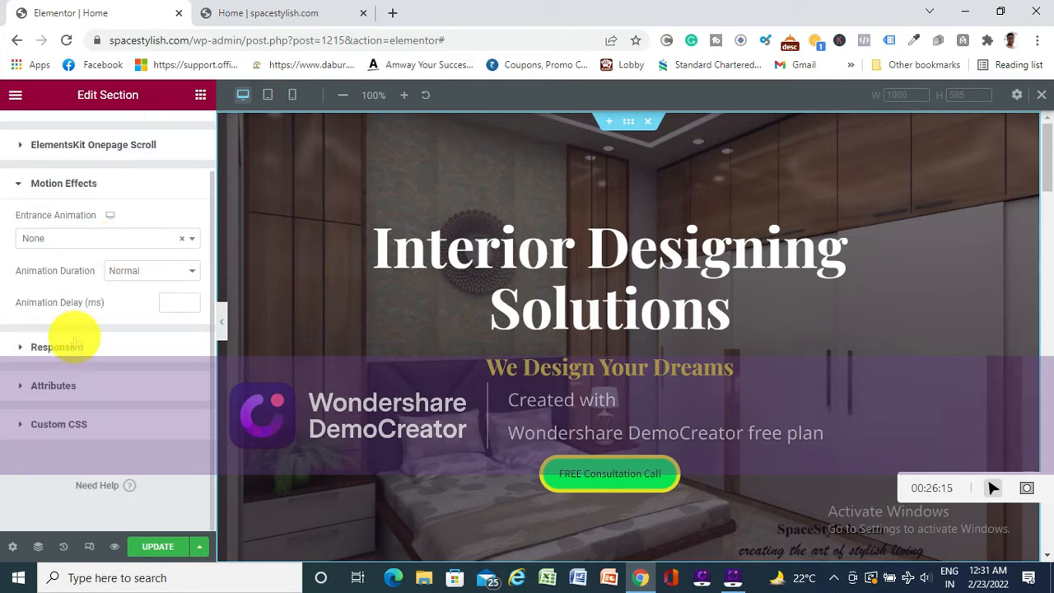
scroll(107, 436, "up", 1)
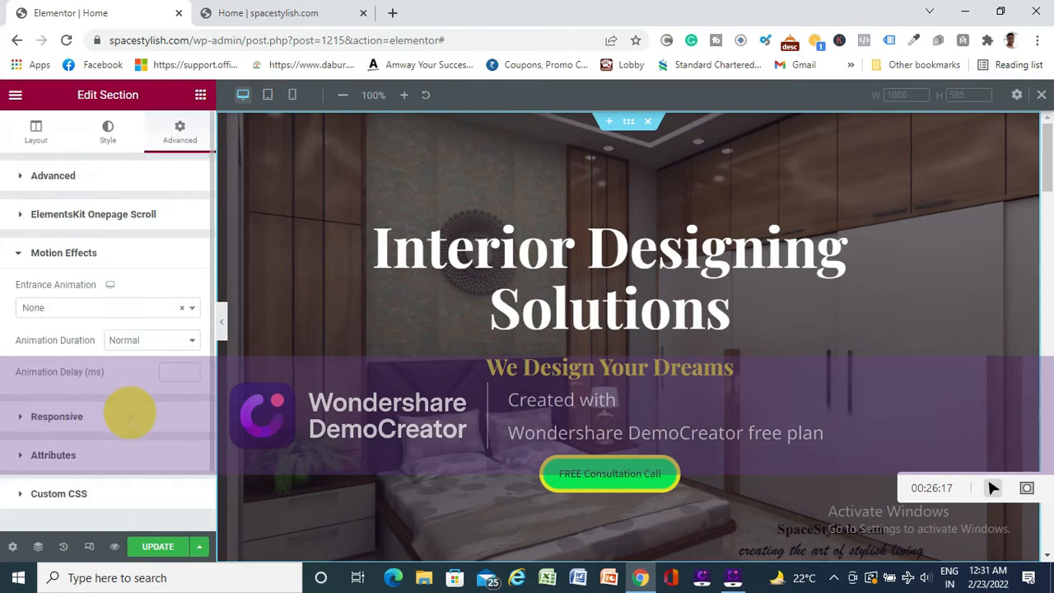
left_click(36, 129)
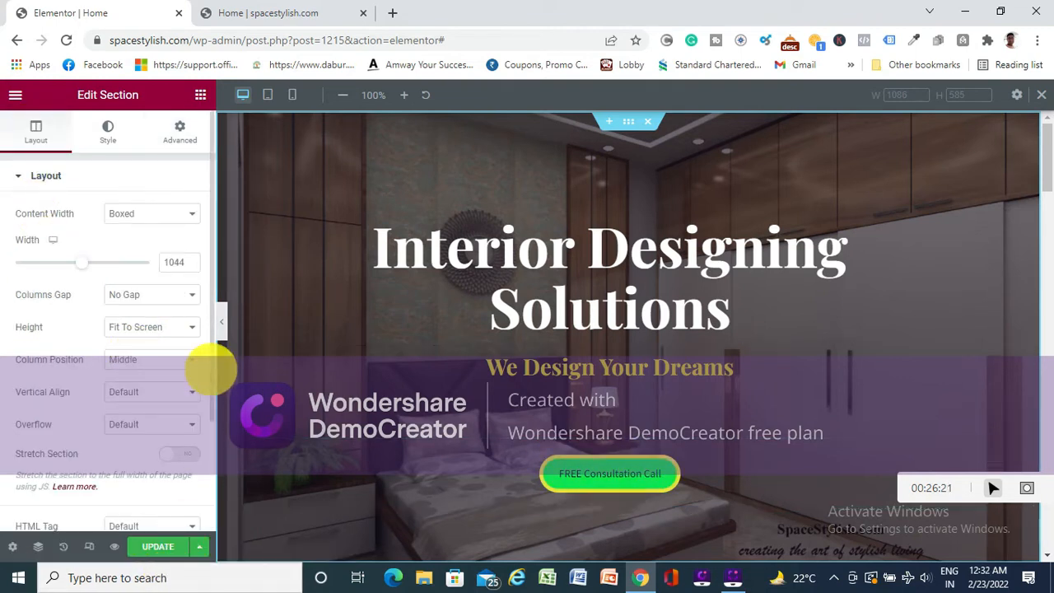
left_click(163, 549)
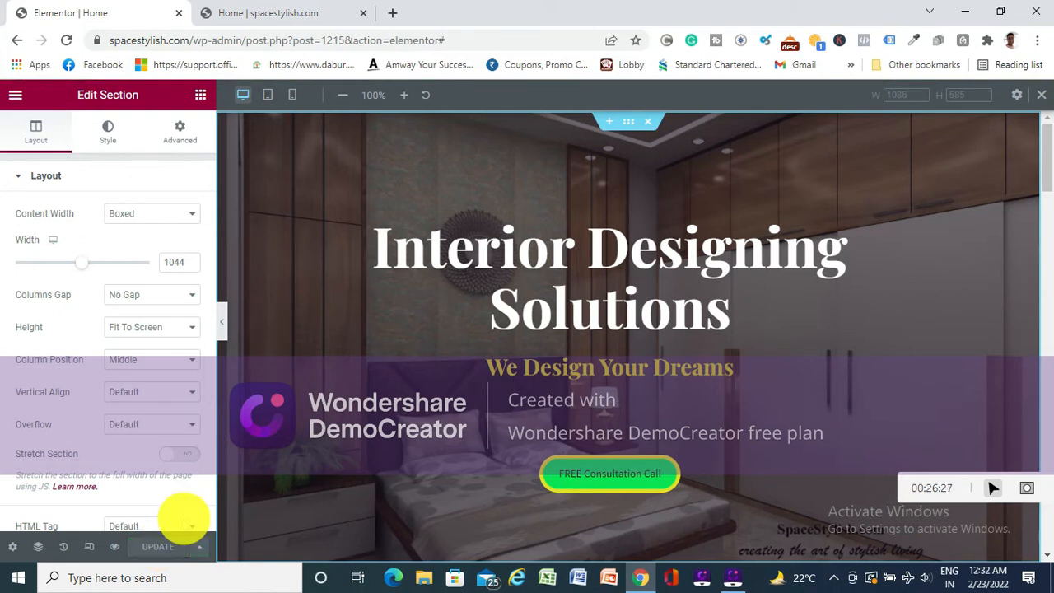
- Switch to the live home page and look it over down to the footer
left_click(15, 40)
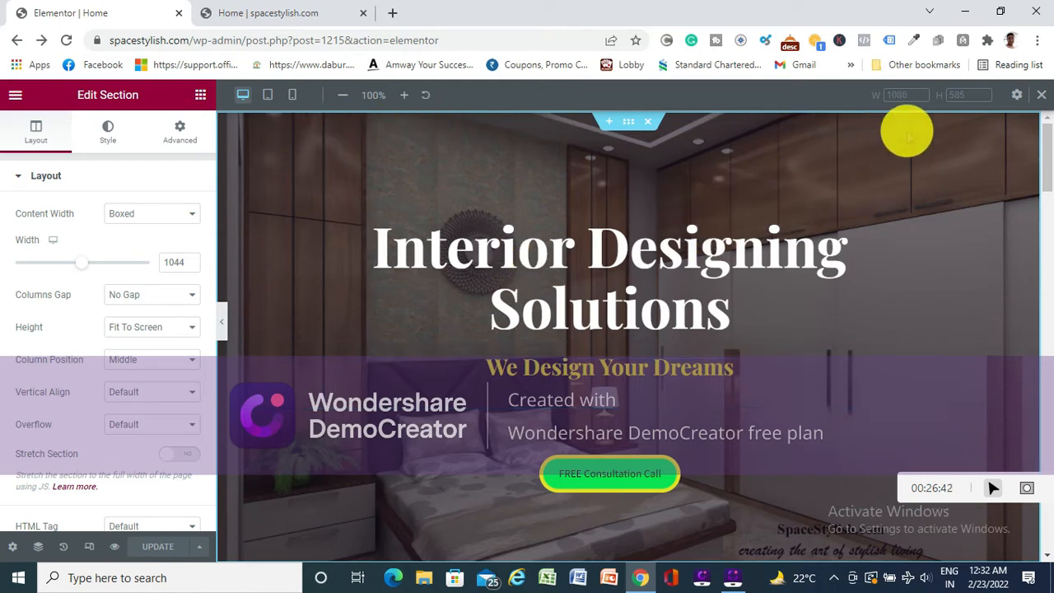
left_click(260, 16)
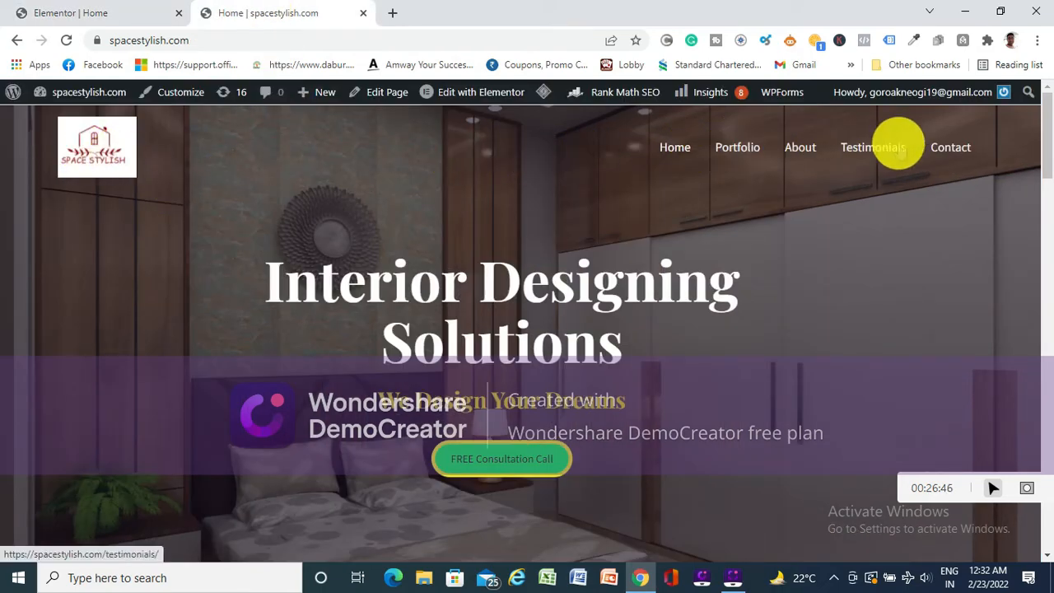
scroll(532, 305, "down", 15)
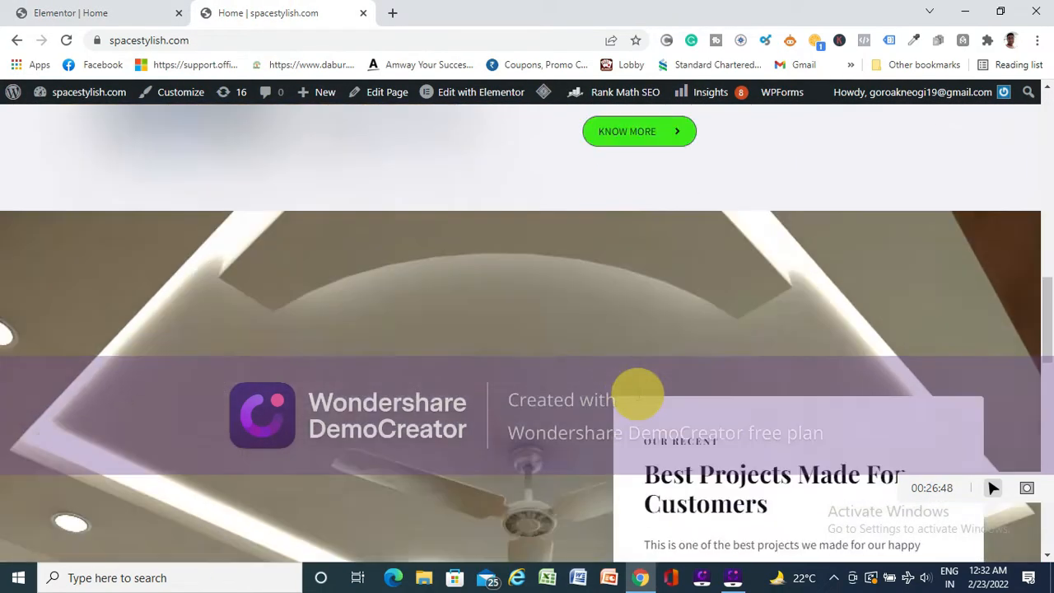
scroll(677, 413, "down", 5)
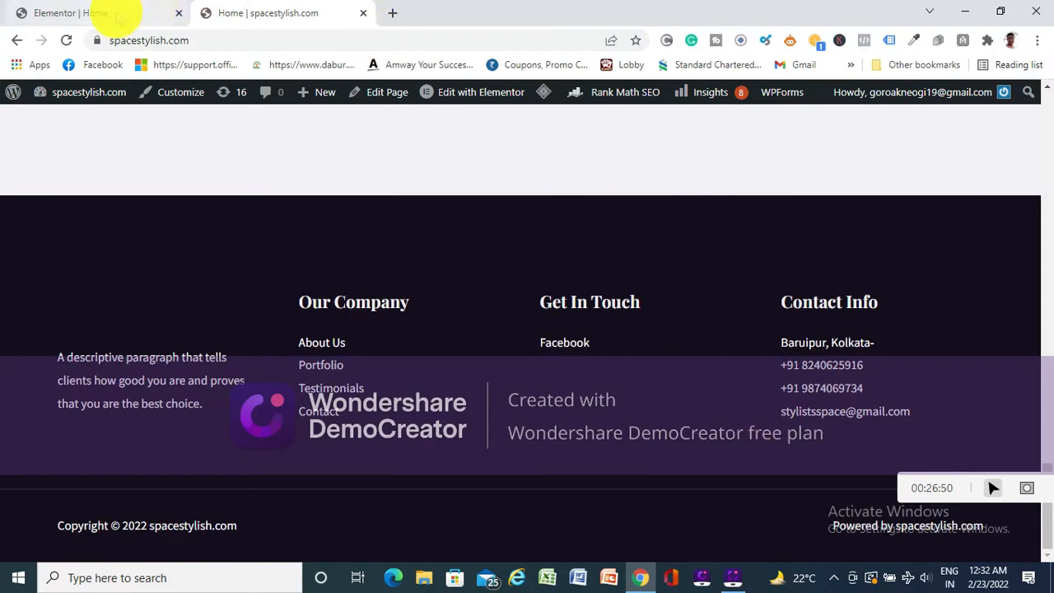
- Back in the Elementor editor, try to edit the footer headings Get In Touch, Contact Info and Our Company
left_click(90, 15)
scroll(560, 170, "down", 10)
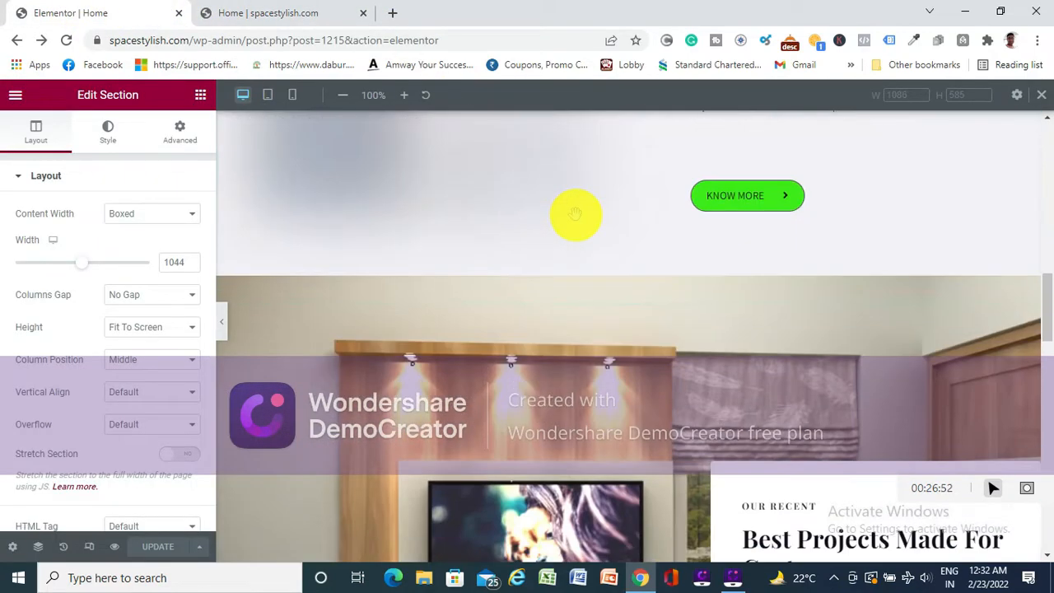
scroll(576, 231, "down", 3)
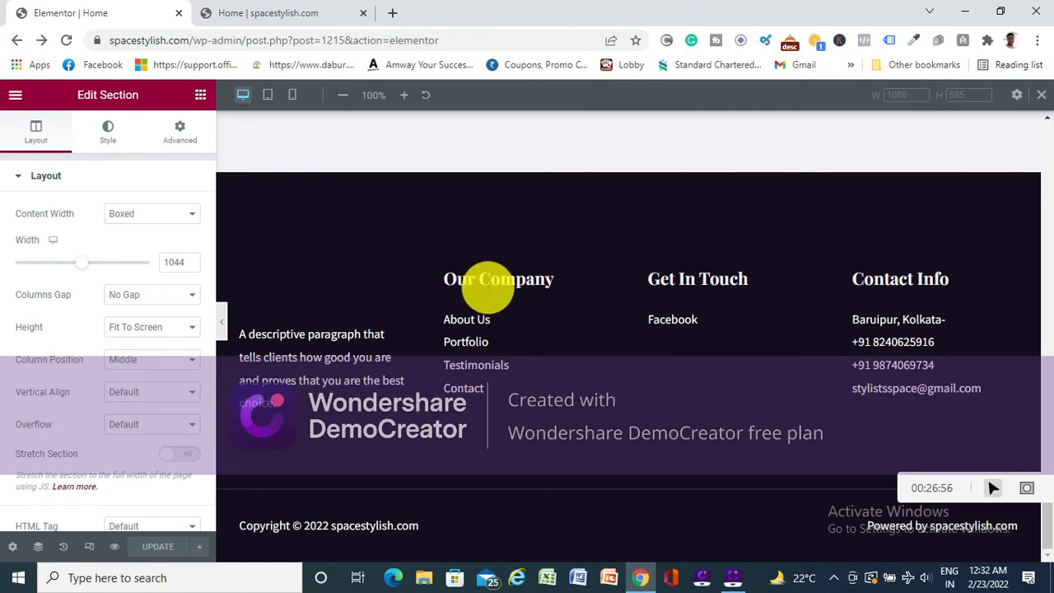
double_click(675, 285)
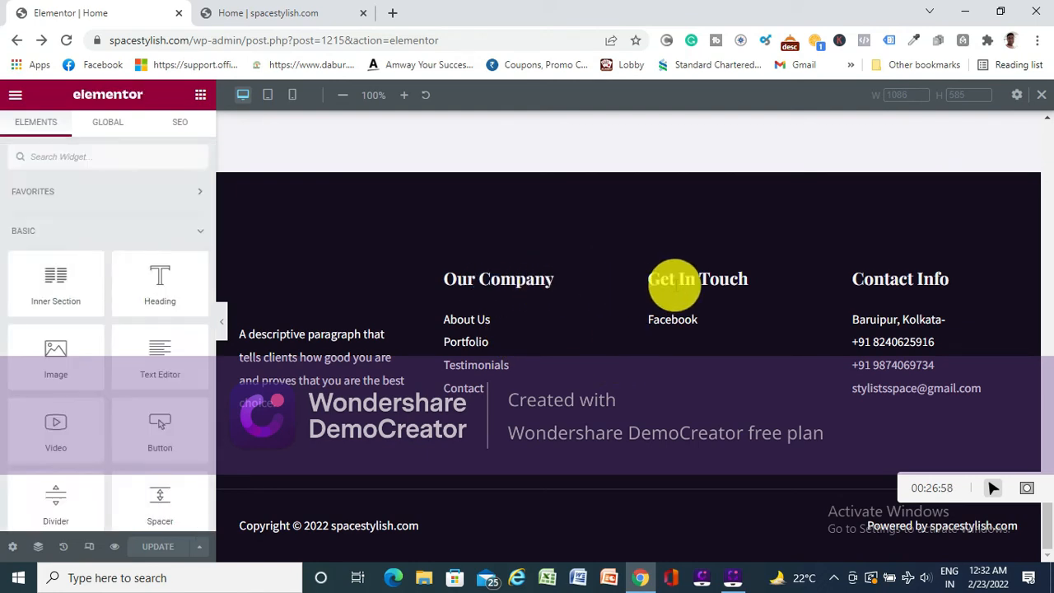
double_click(921, 279)
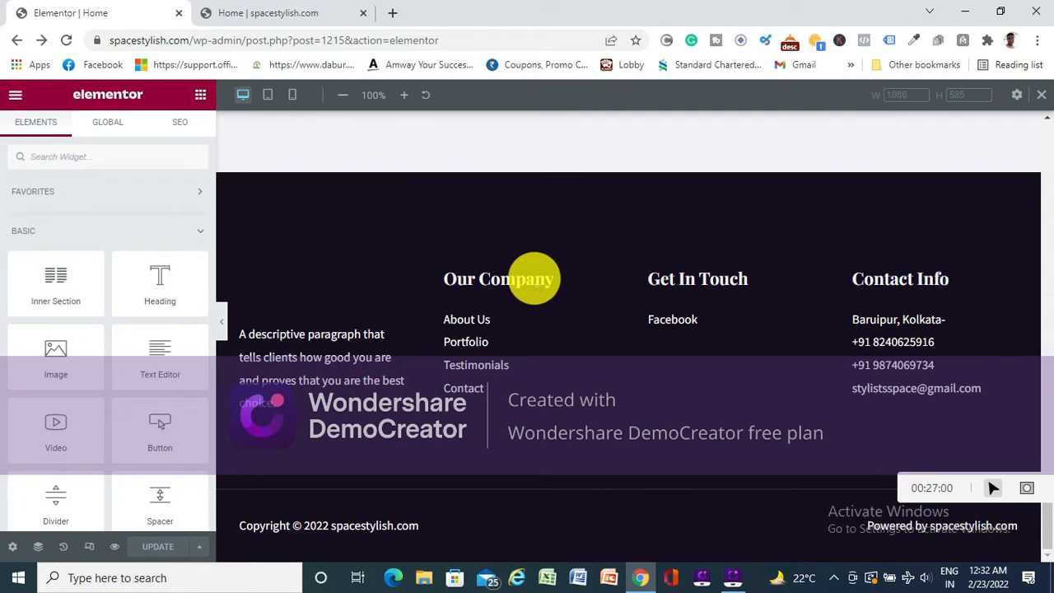
double_click(535, 280)
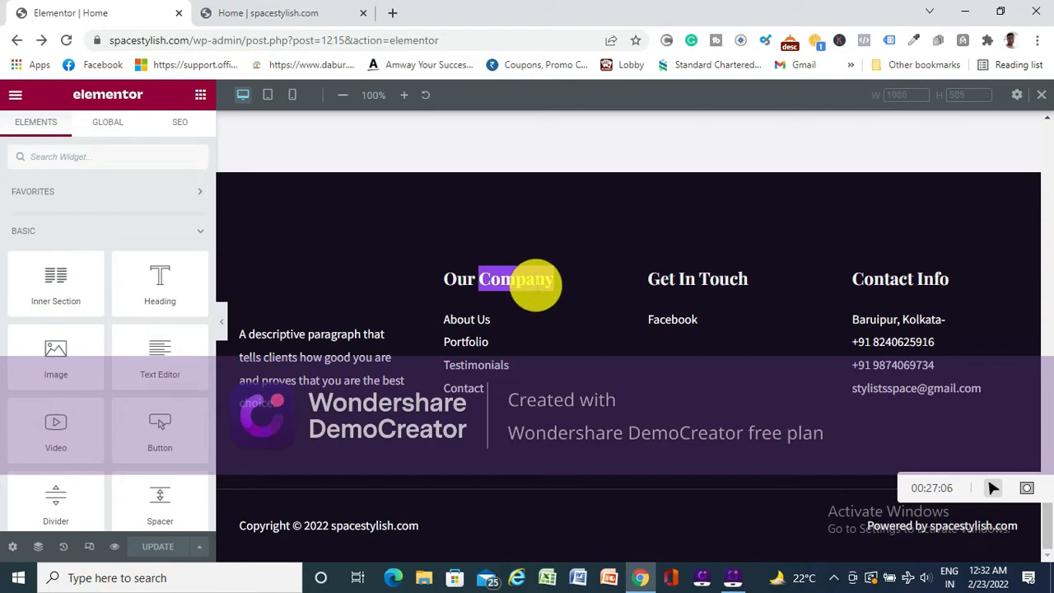
scroll(453, 214, "up", 10)
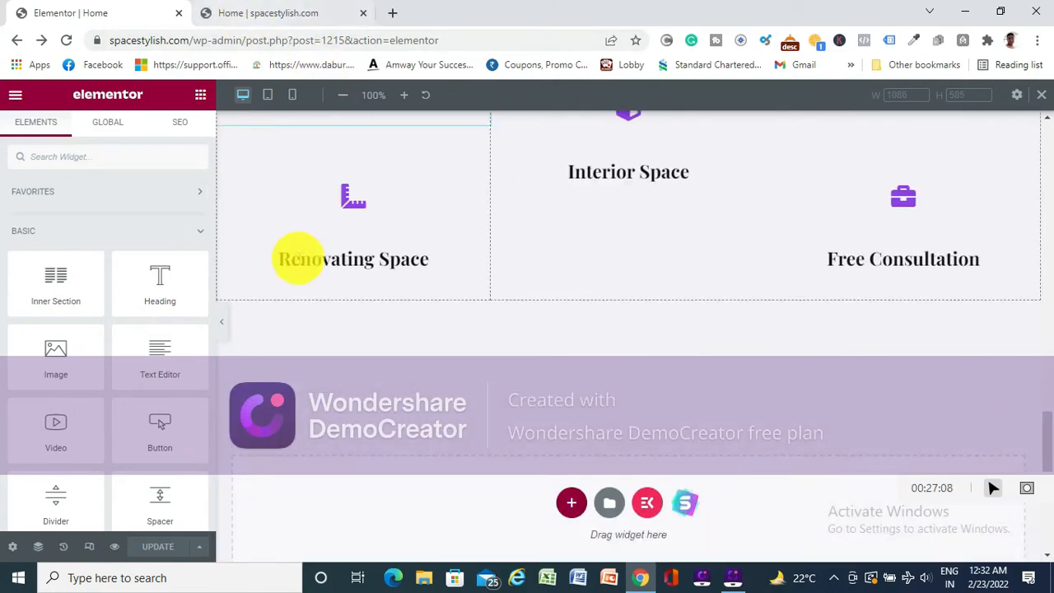
scroll(295, 264, "up", 5)
scroll(295, 280, "up", 5)
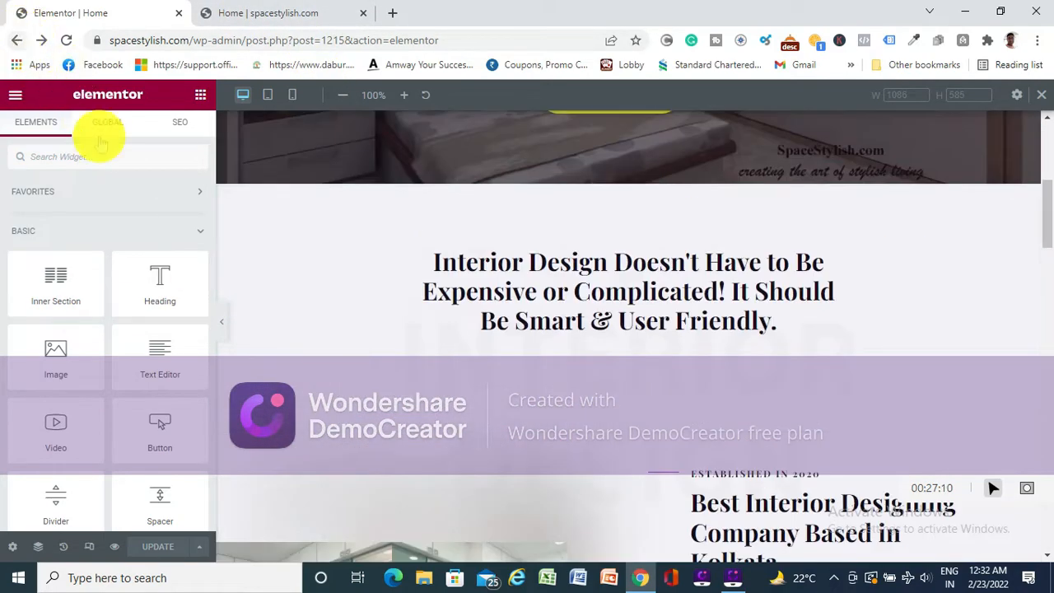
- Leave the Elementor editor for the home page and open the site in the theme Customizer
left_click(16, 39)
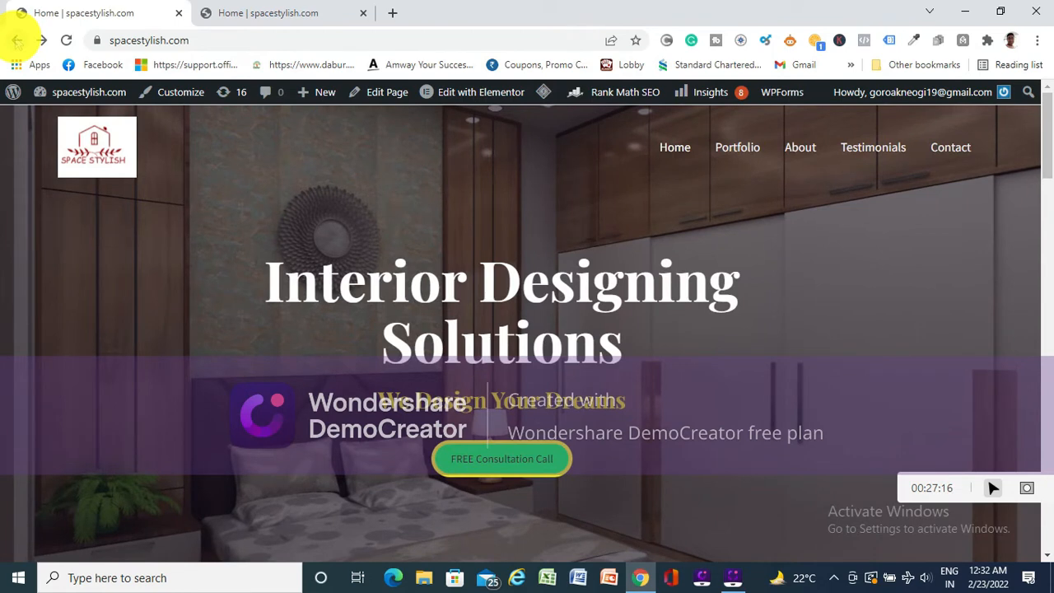
mouse_move(498, 95)
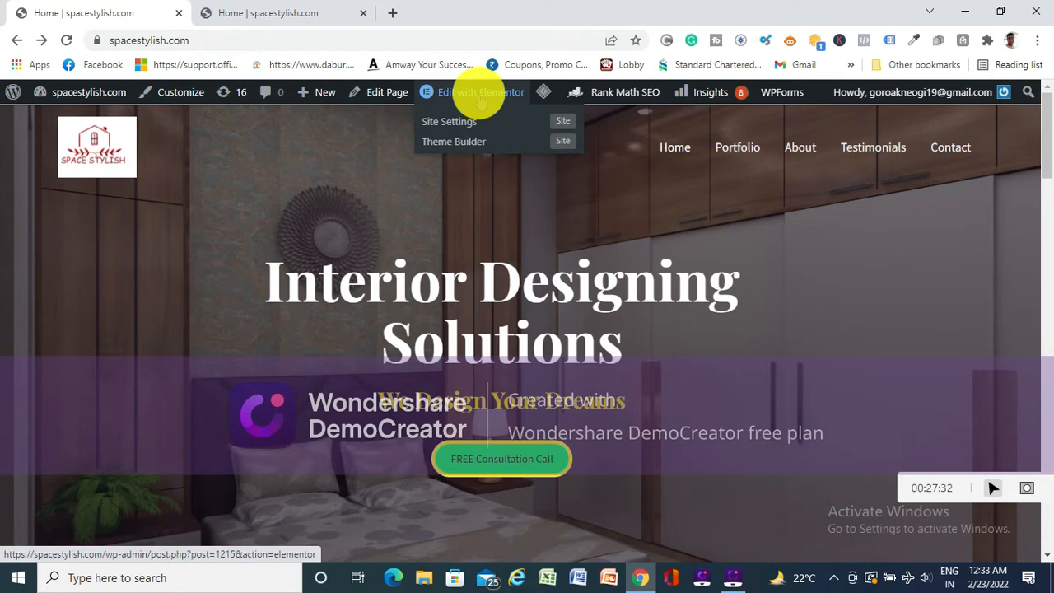
left_click(180, 93)
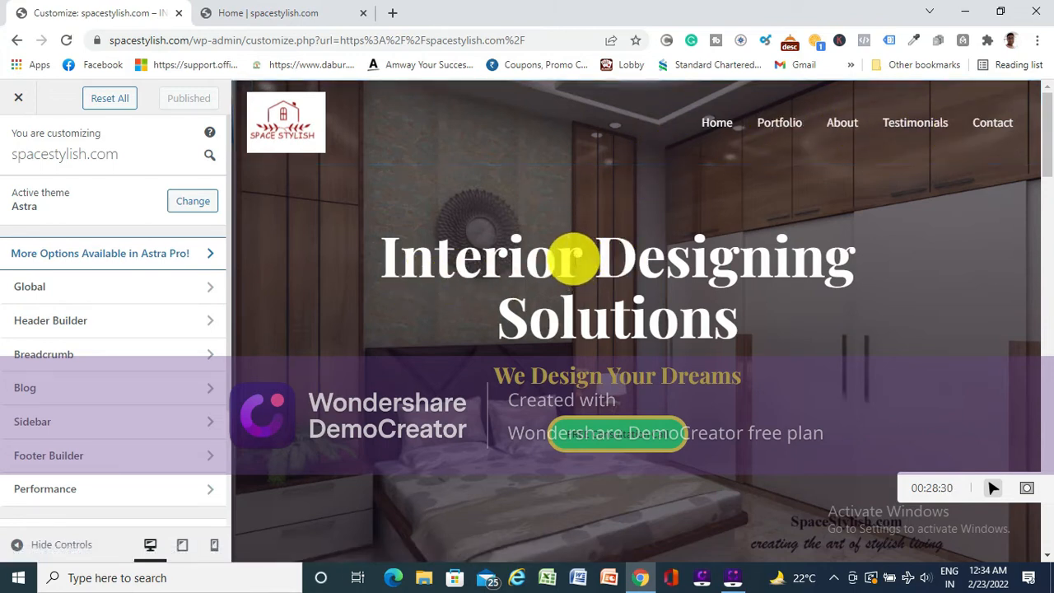
- Remove the main logo image from the transparent header and publish the change
scroll(572, 260, "down", 15)
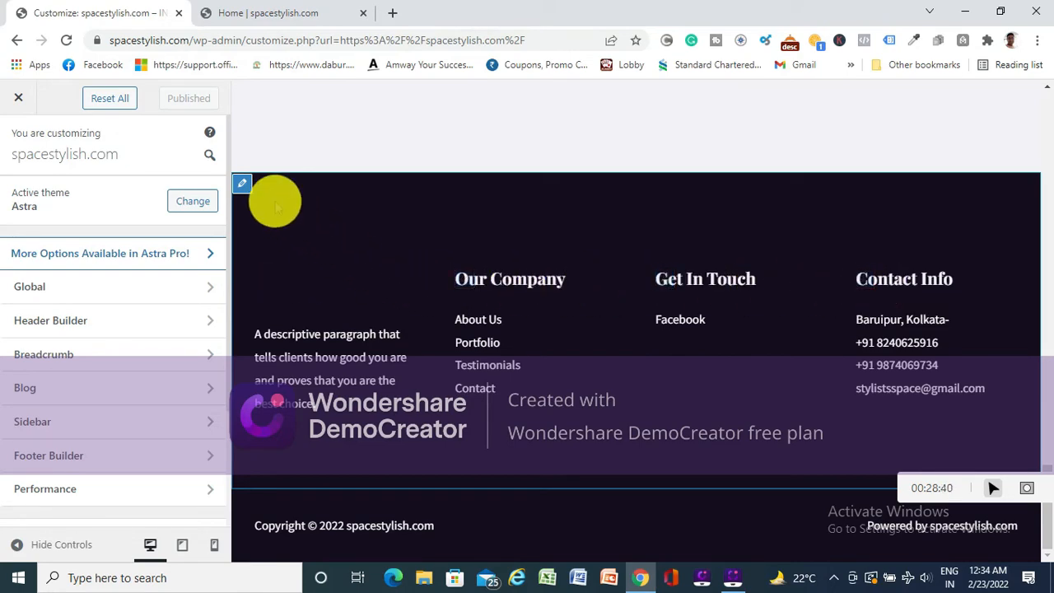
scroll(455, 329, "up", 3)
scroll(454, 329, "up", 15)
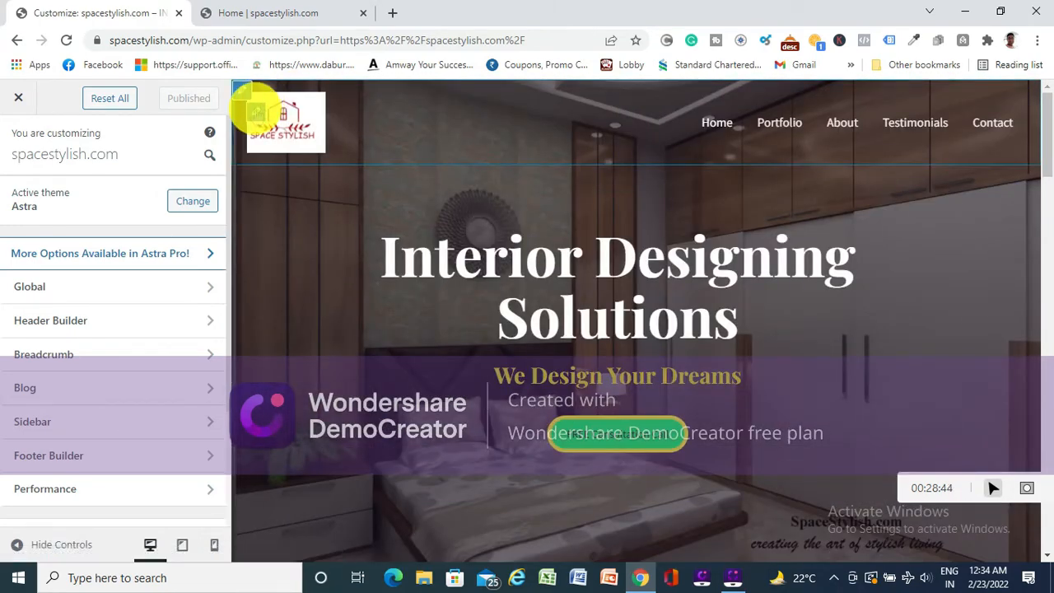
left_click(257, 111)
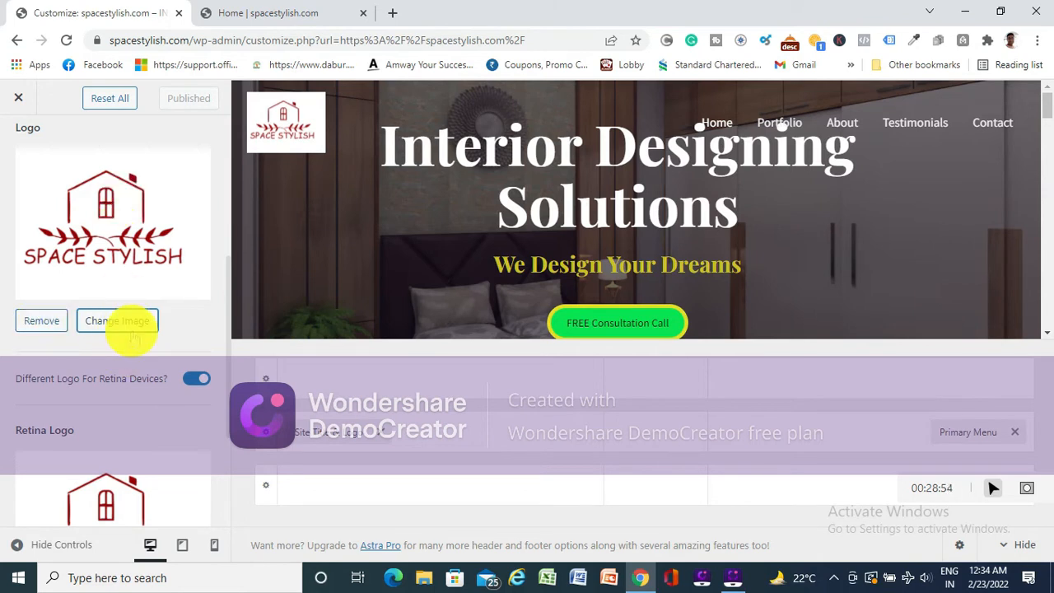
left_click(42, 321)
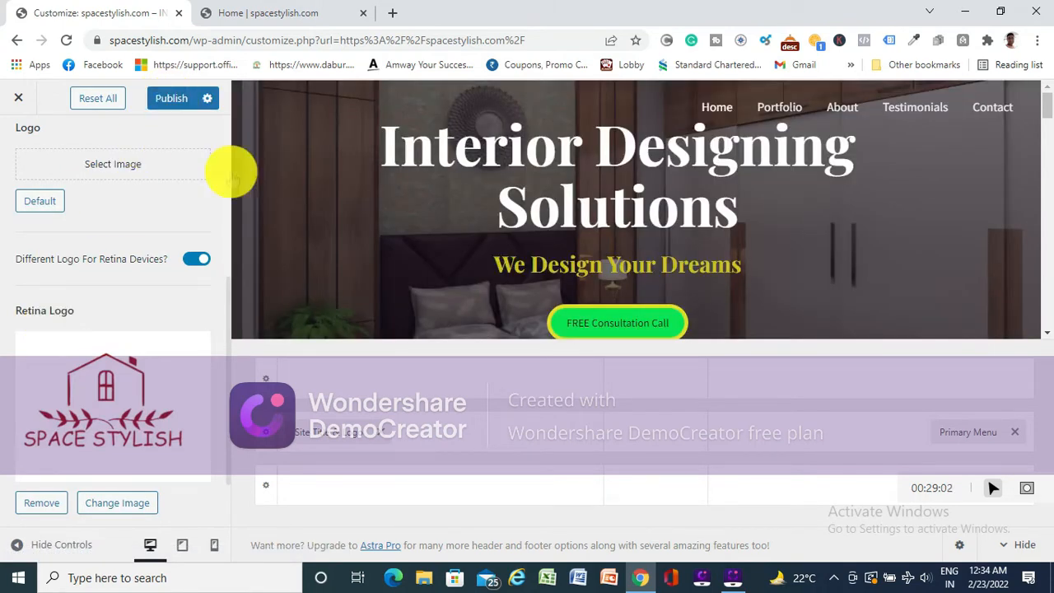
scroll(218, 391, "up", 3)
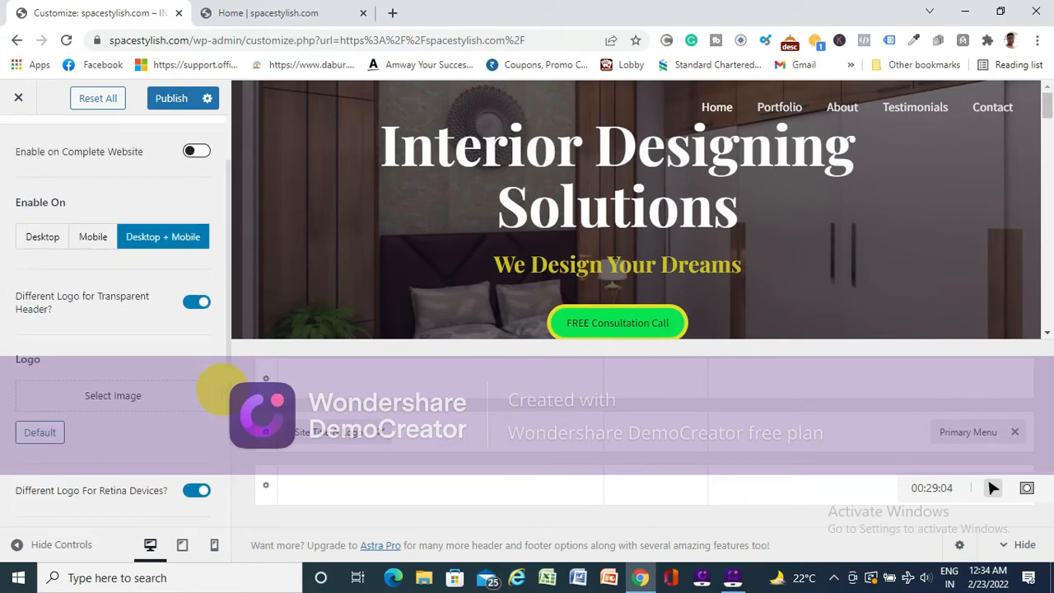
scroll(218, 392, "up", 1)
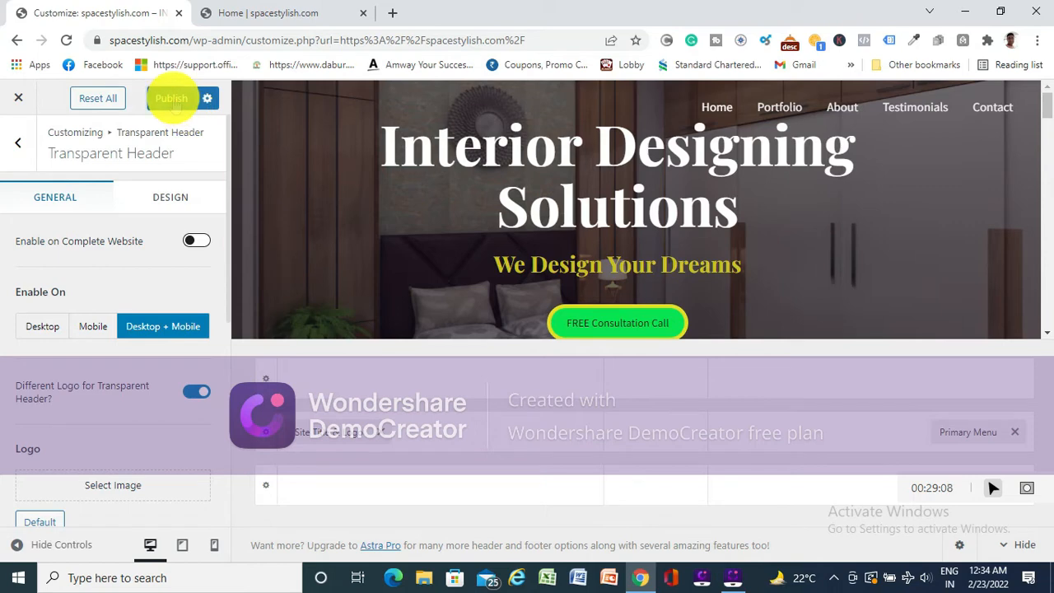
left_click(173, 99)
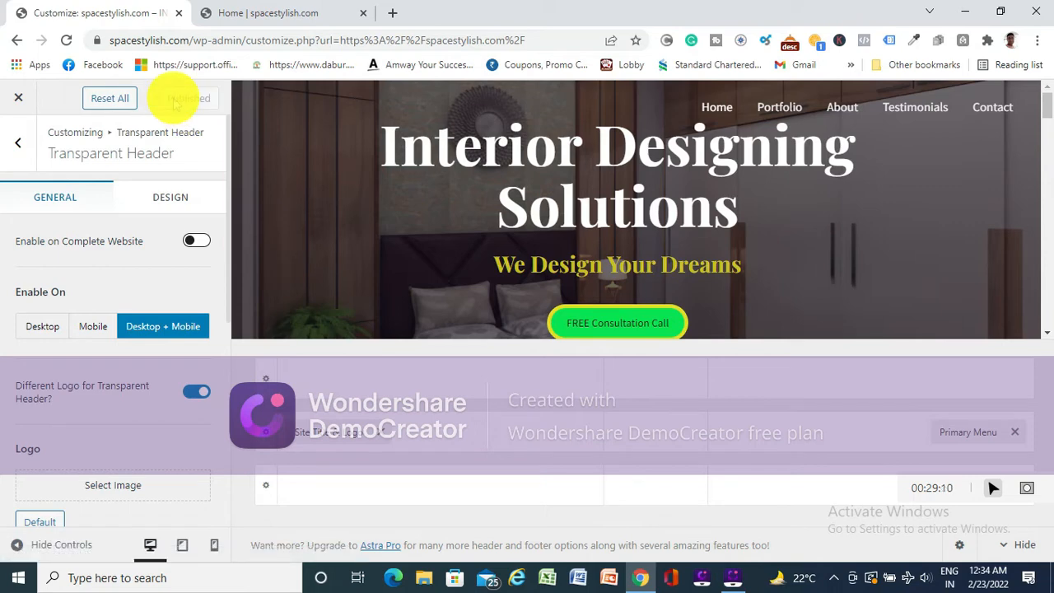
- Reload the live home page to check its header after removing the logo
left_click(265, 15)
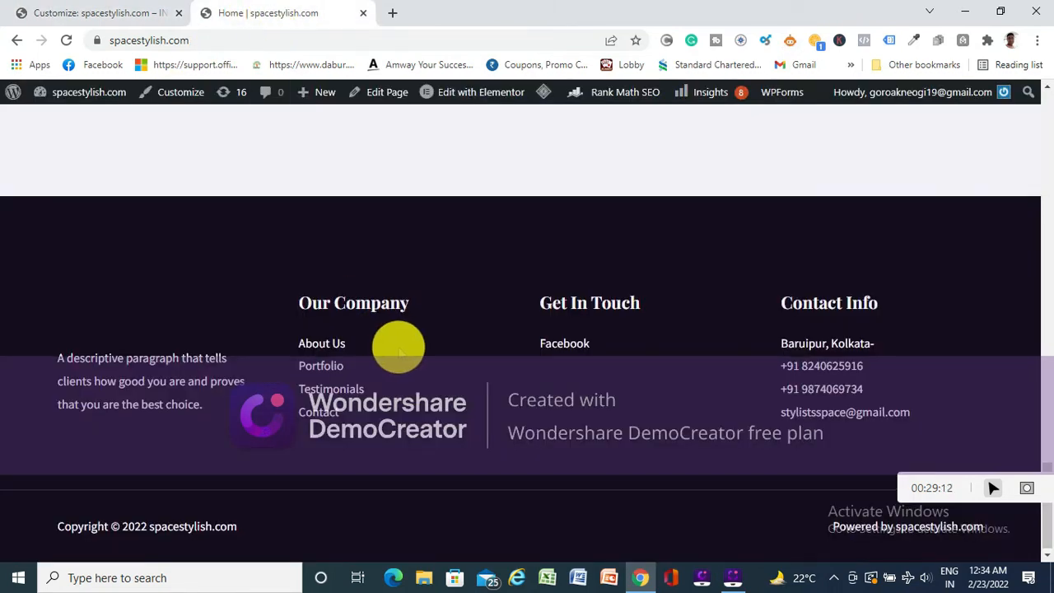
scroll(396, 346, "up", 20)
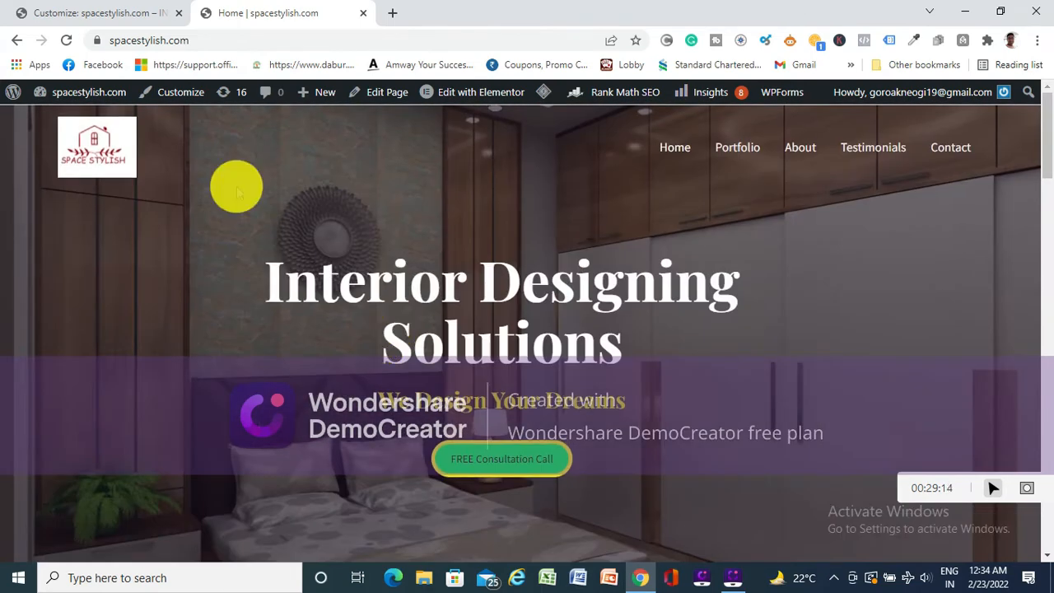
left_click(66, 40)
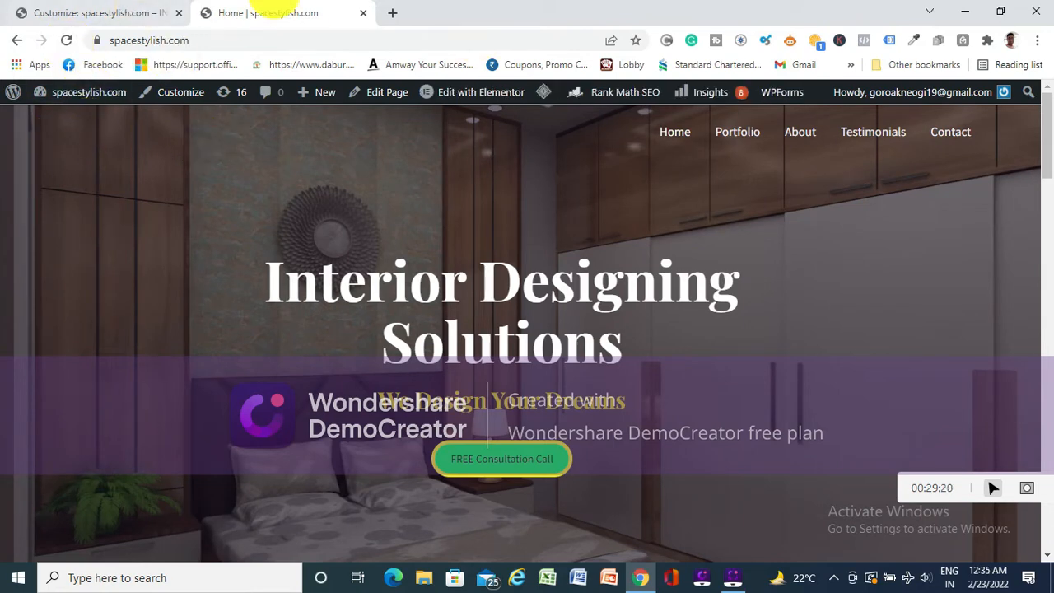
- Return to the Customizer and open the Site Title & Logo settings of the Header Builder
left_click(105, 12)
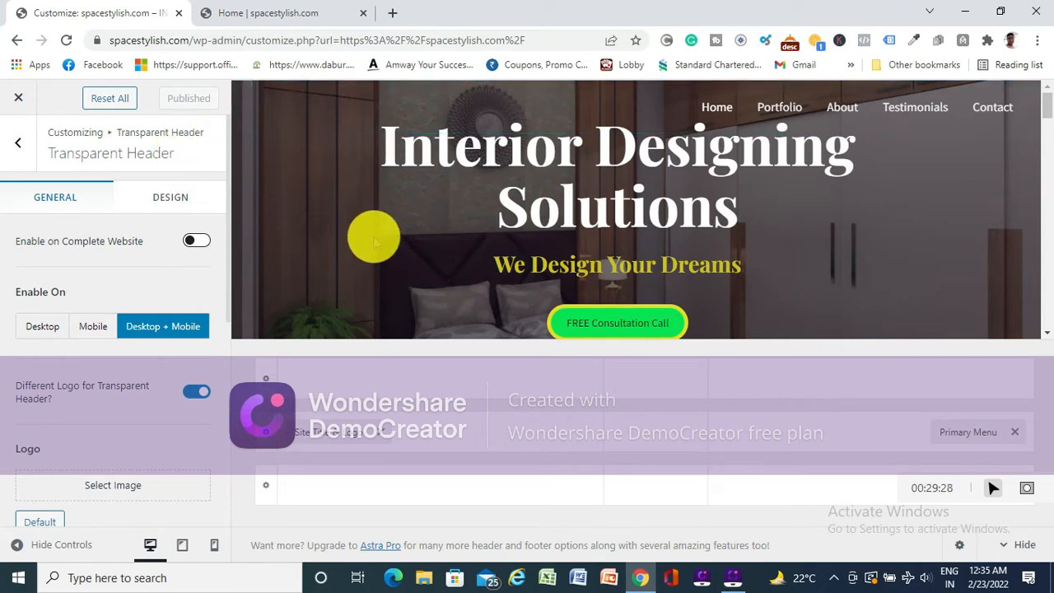
left_click(19, 147)
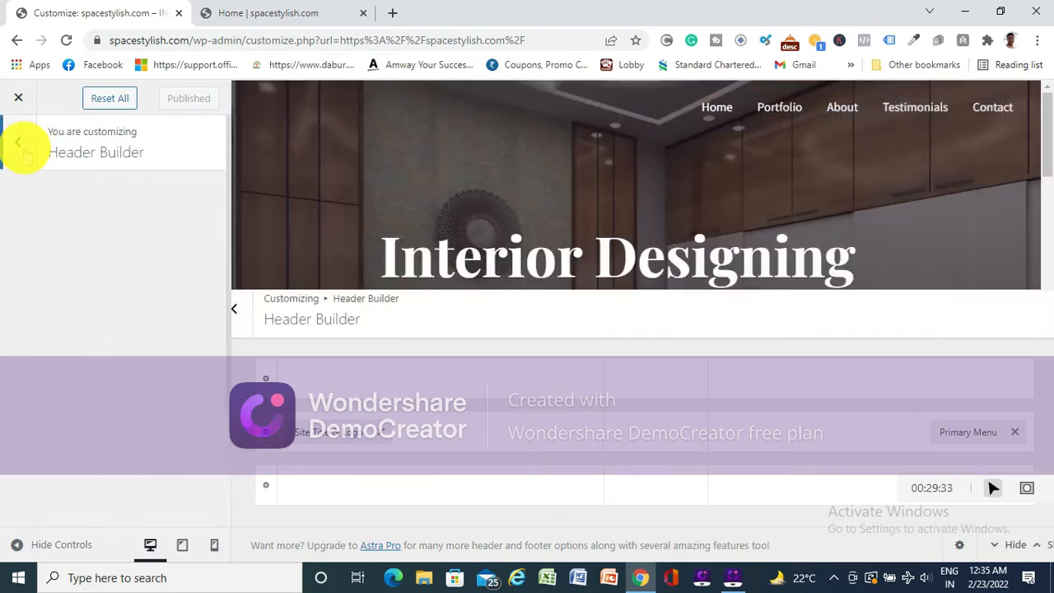
left_click(23, 147)
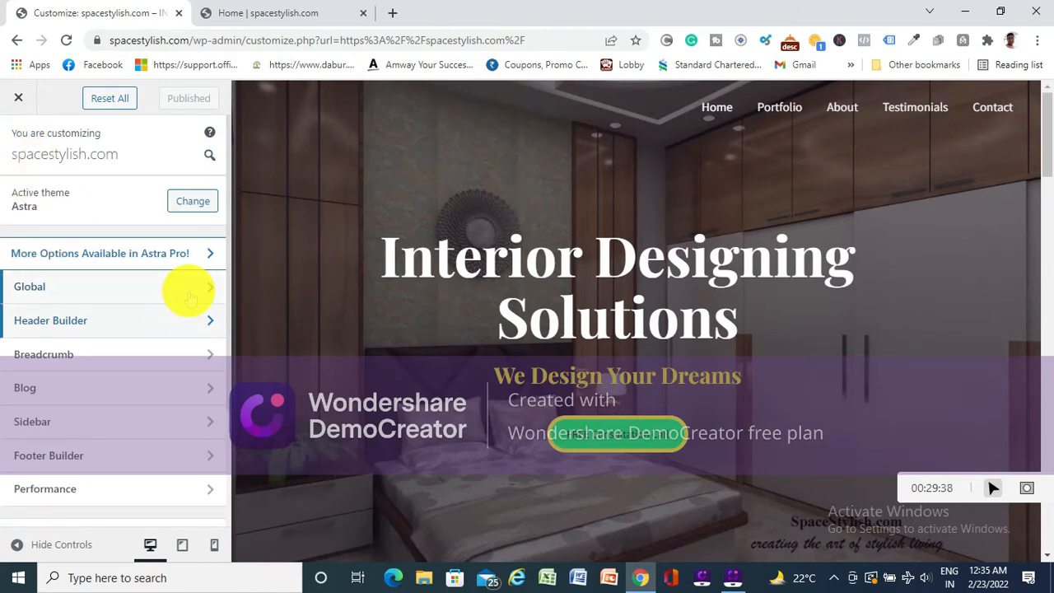
left_click(156, 321)
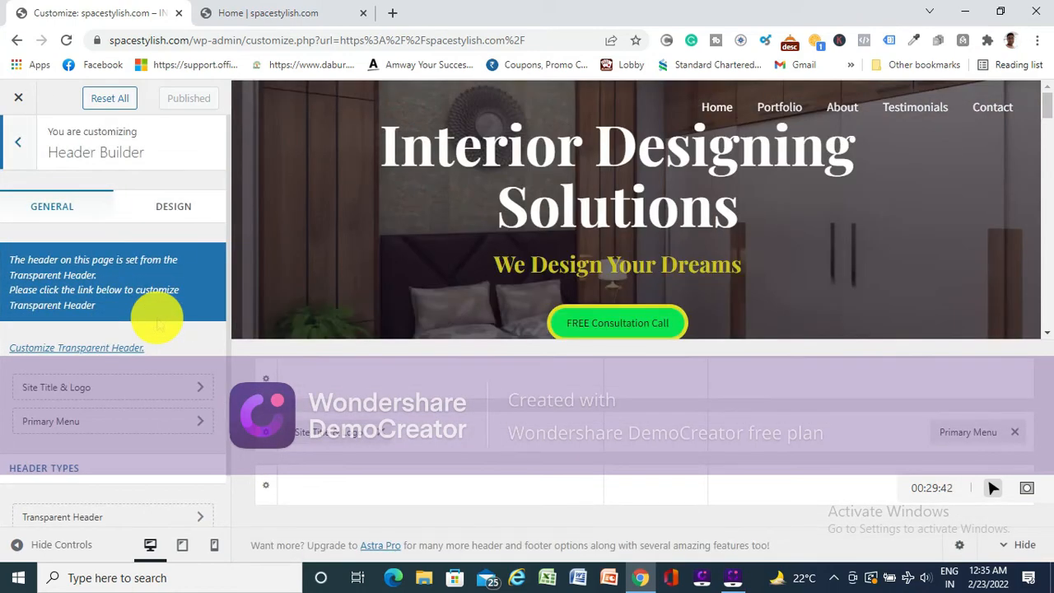
scroll(158, 321, "down", 1)
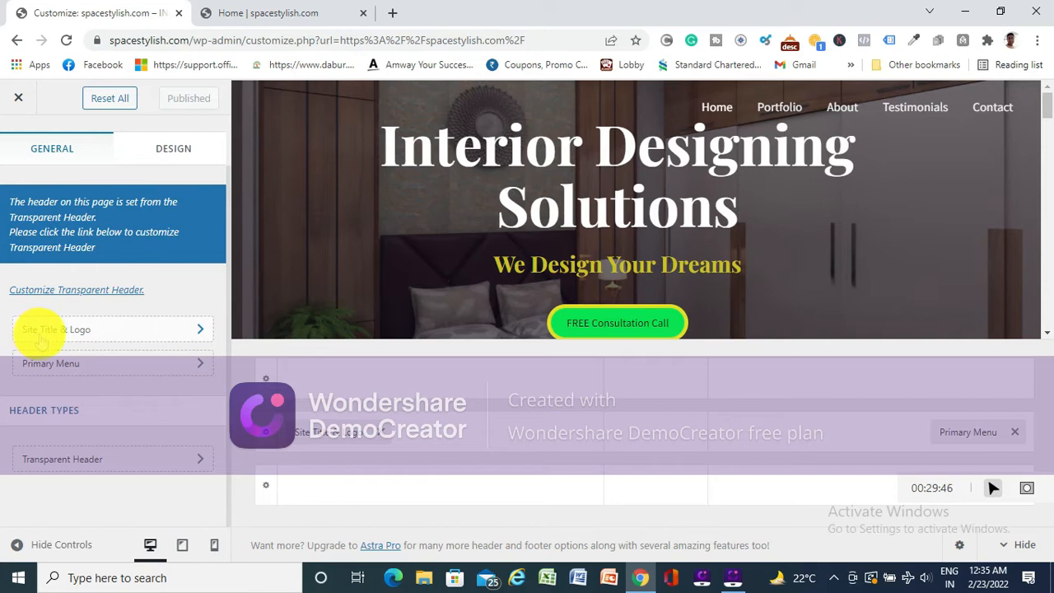
left_click(79, 333)
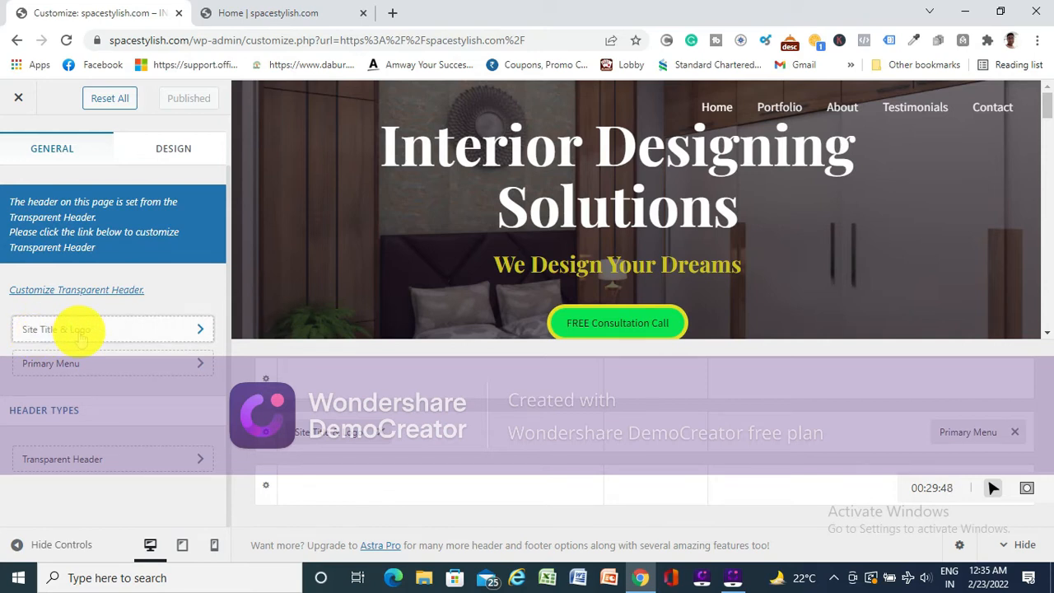
- Set the site logo to the white-background Space Stylish image from the media library, cropped with the suggested crop area
scroll(171, 327, "down", 2)
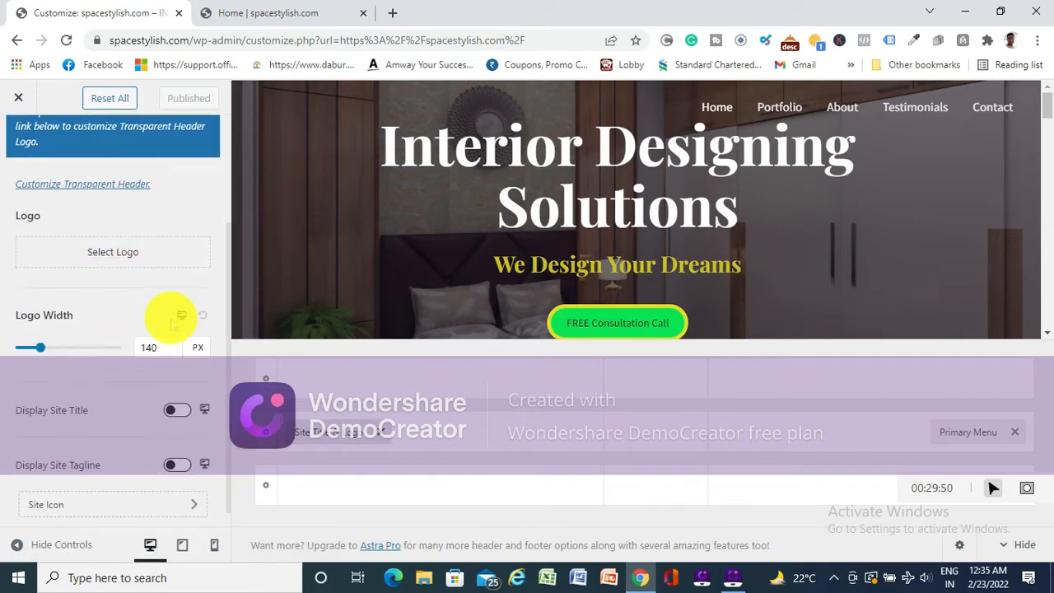
left_click(82, 252)
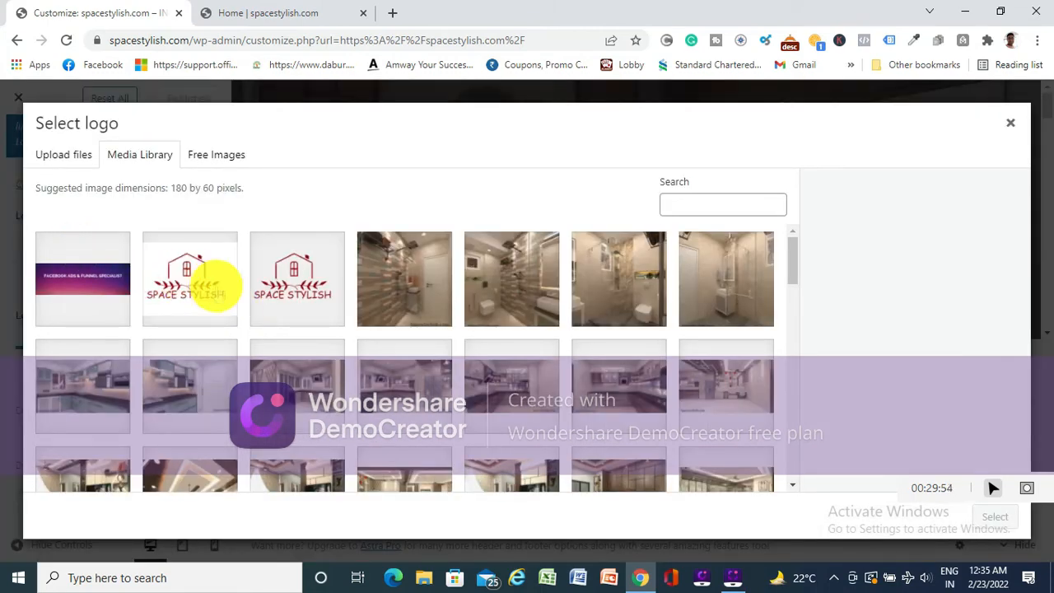
left_click(183, 275)
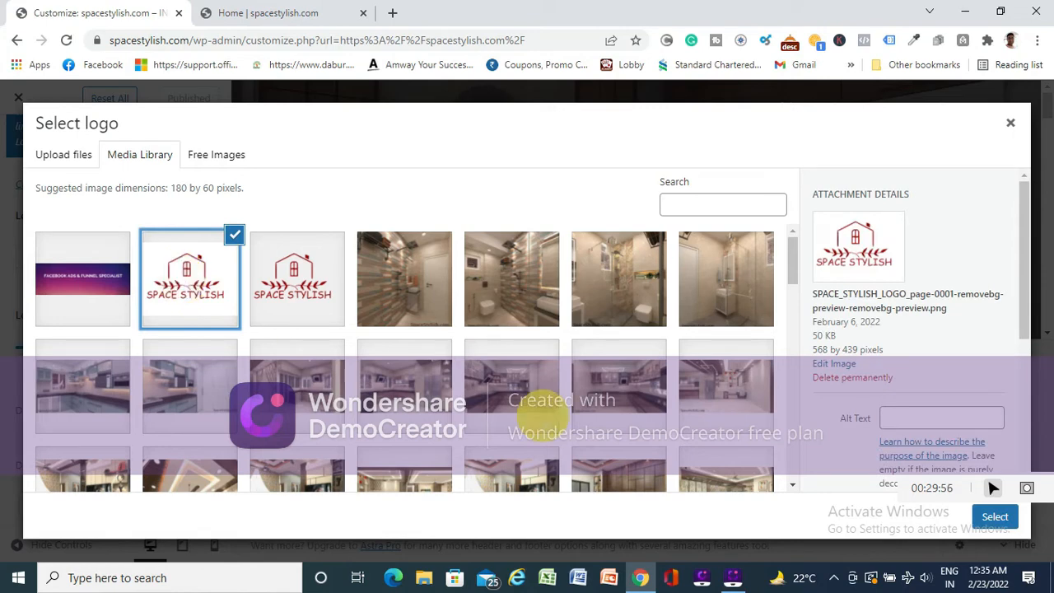
left_click(994, 517)
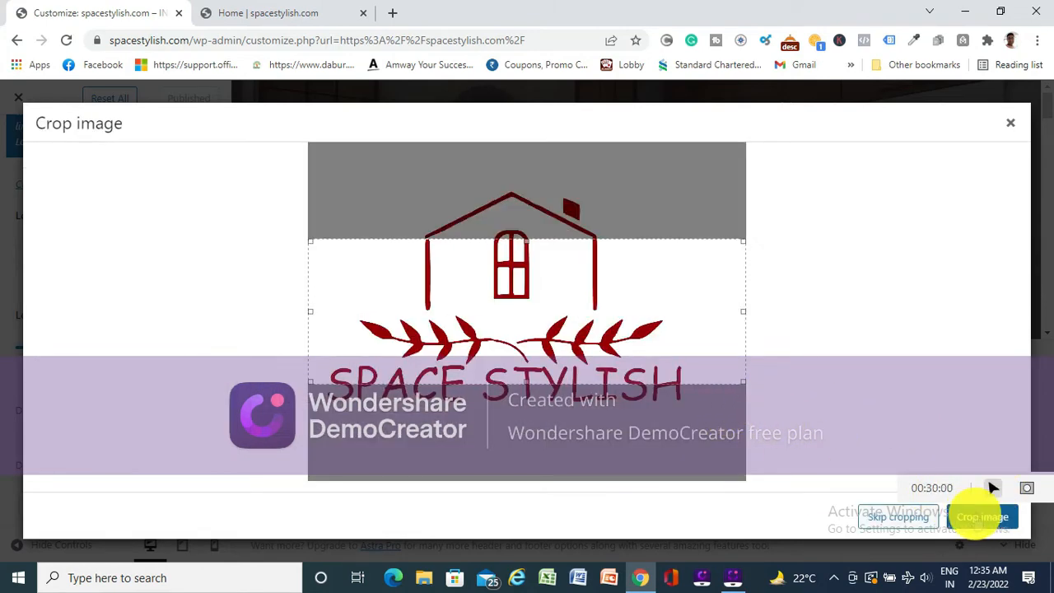
left_click(976, 517)
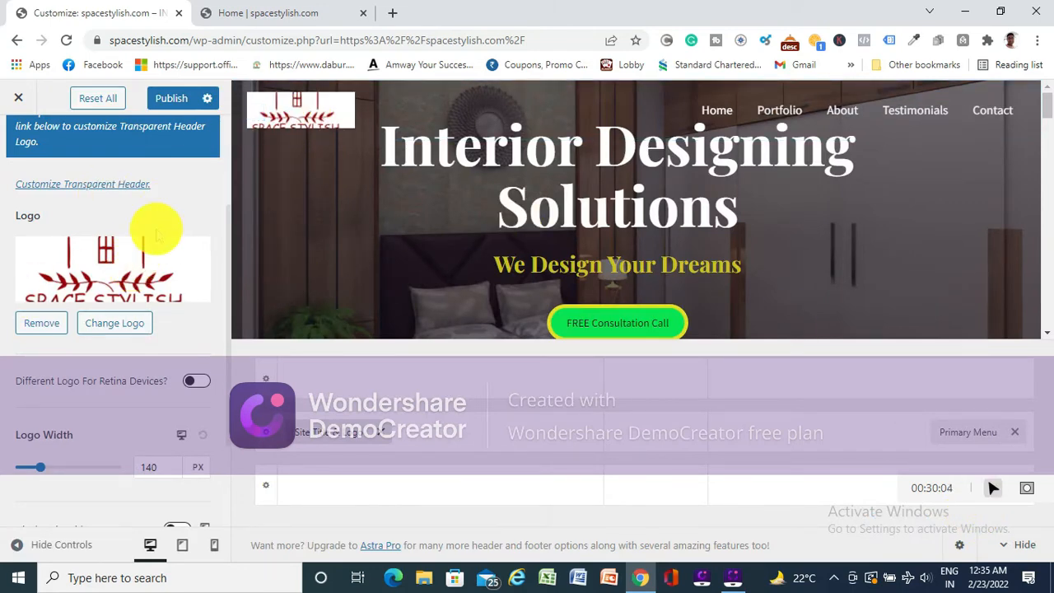
- Change the site logo to the 568 by 439 pixel Space Stylish image from the media library, cropped around the whole house and lettering
scroll(152, 238, "up", 3)
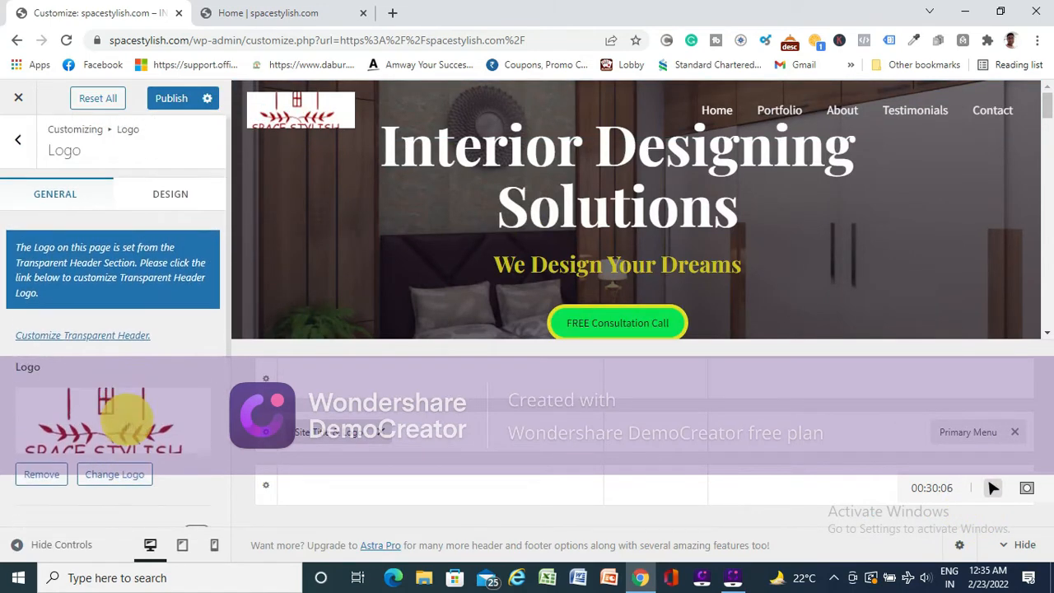
left_click(112, 478)
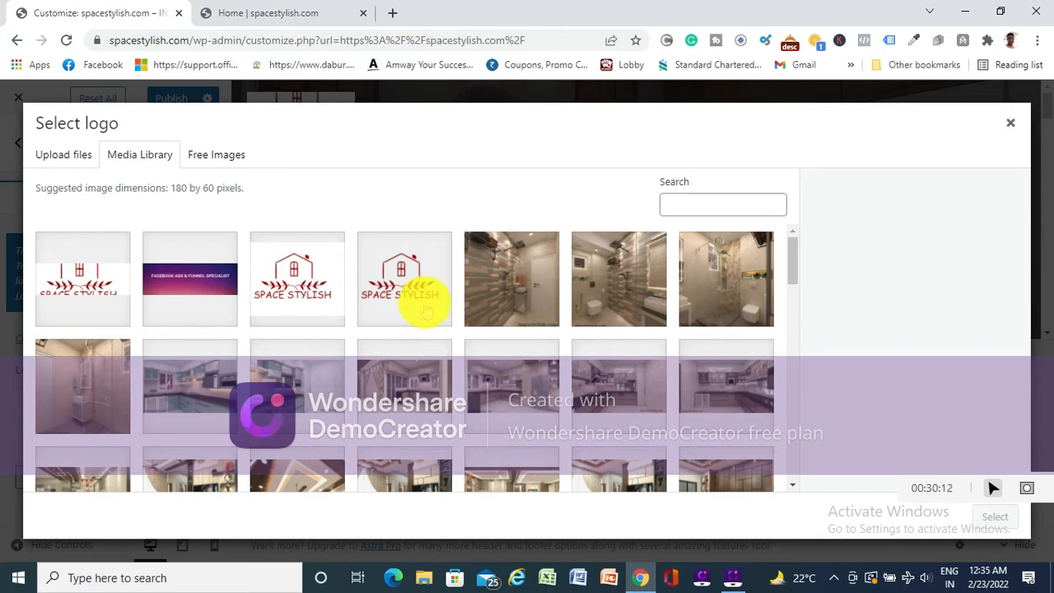
left_click(299, 272)
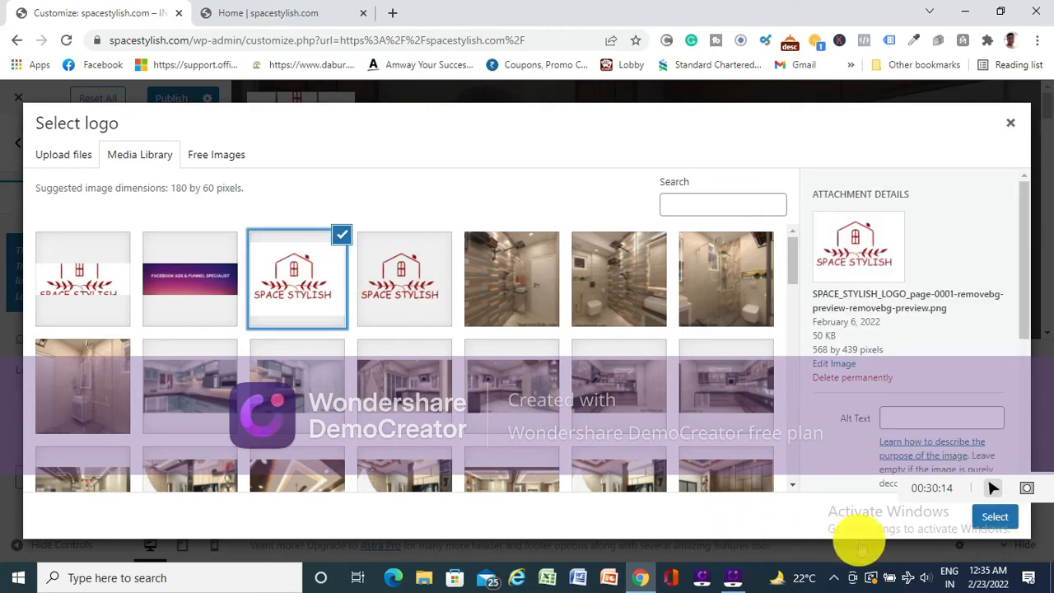
left_click(992, 515)
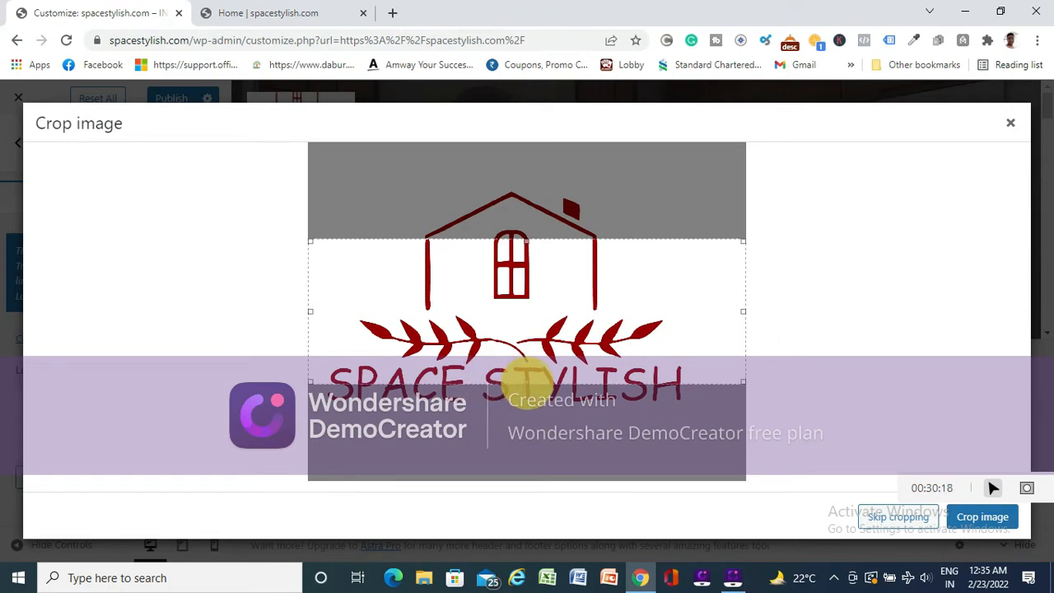
left_click_drag(527, 380, 527, 407)
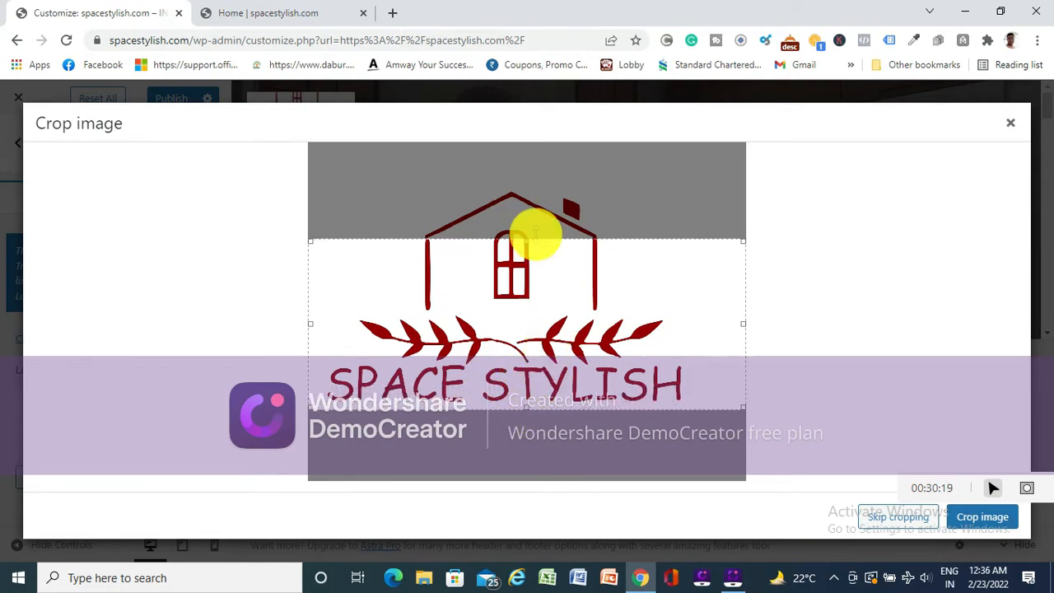
left_click_drag(527, 241, 527, 186)
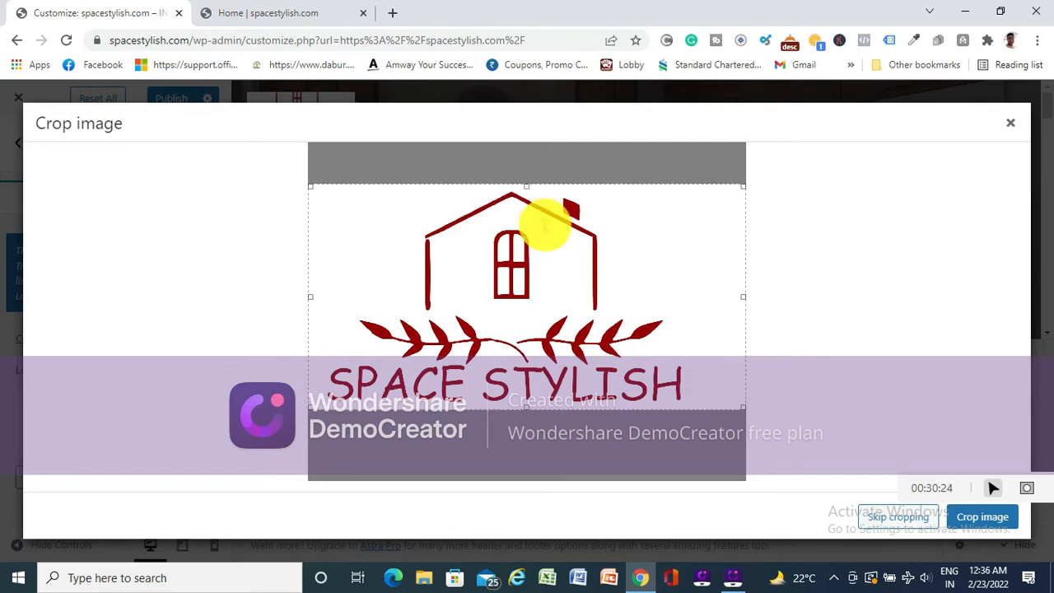
left_click_drag(743, 295, 695, 299)
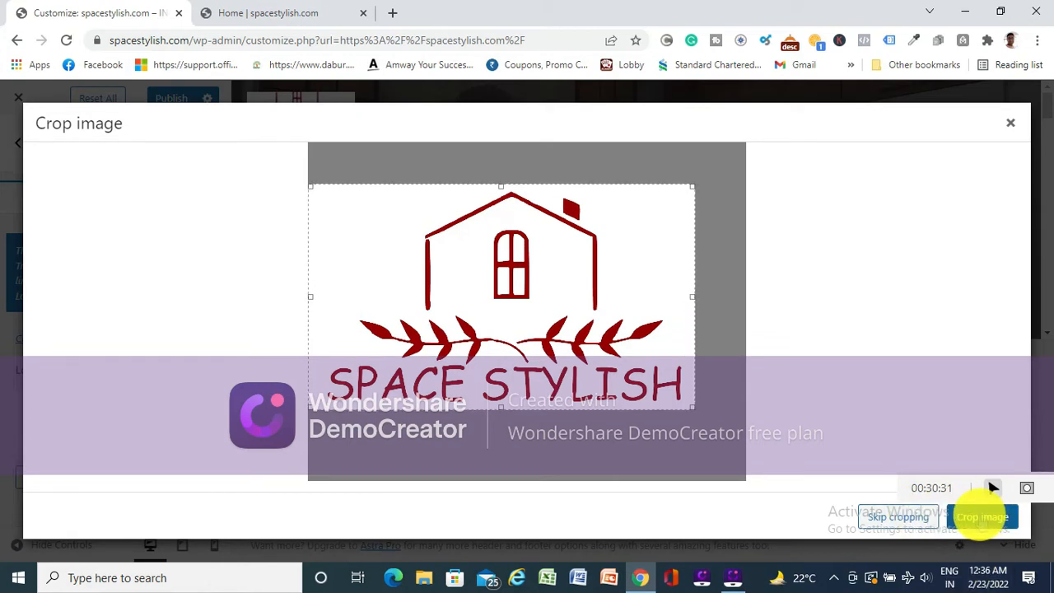
left_click(983, 516)
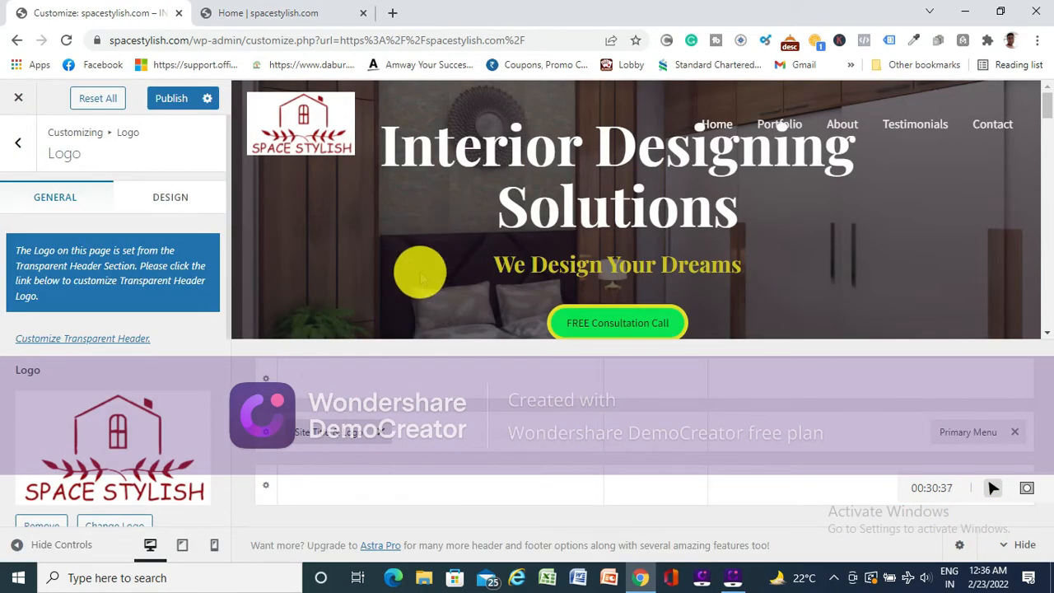
- Publish the new logo, check it on the live home page and return to the Customizer
left_click(175, 98)
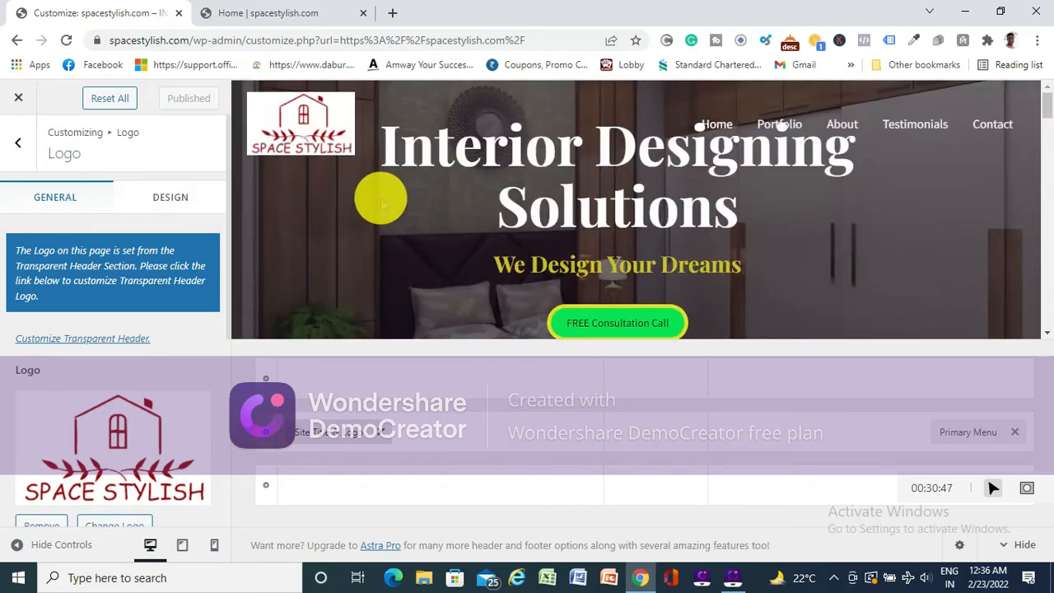
left_click(284, 14)
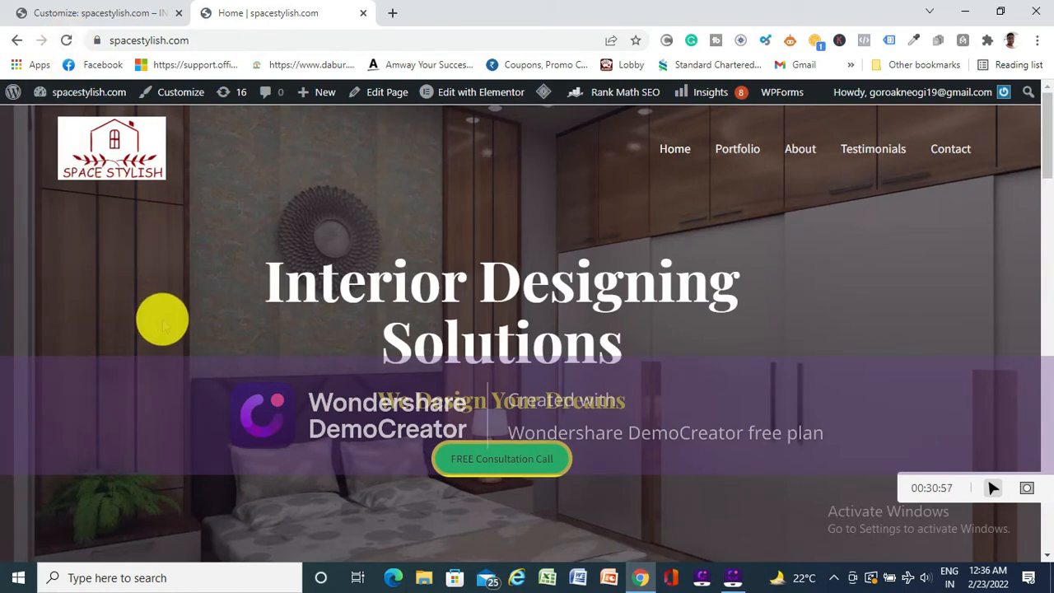
left_click(141, 12)
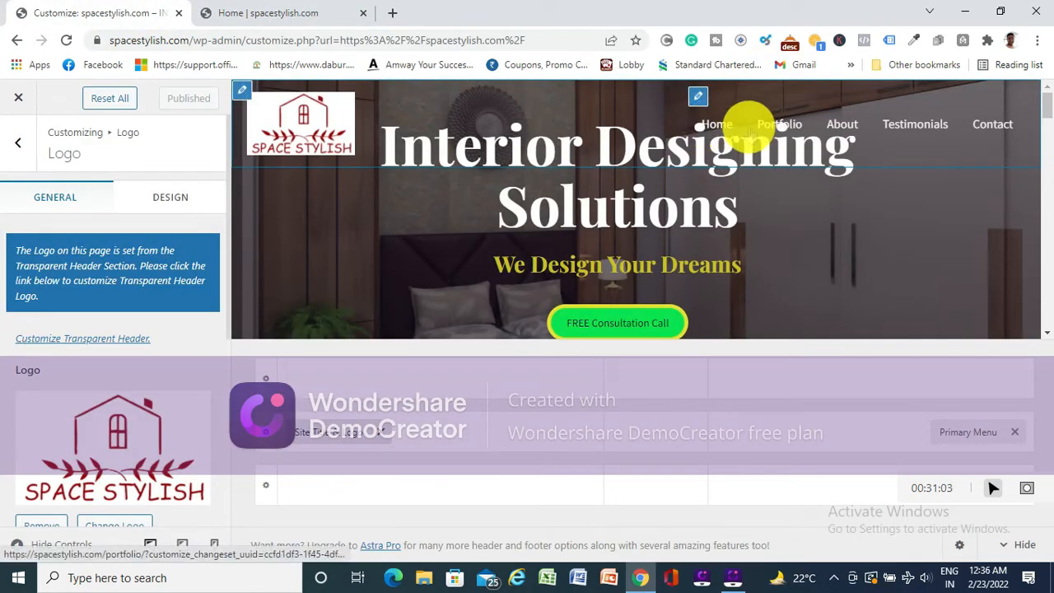
- Preview the header with the new logo at tablet and mobile sizes, and return to the desktop preview
scroll(188, 393, "down", 1)
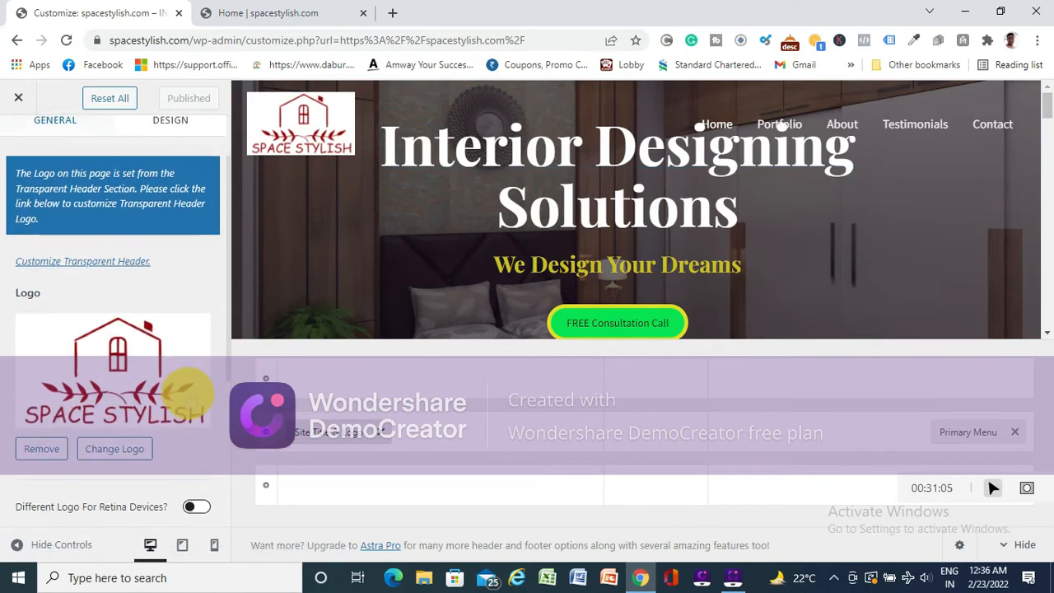
left_click(182, 544)
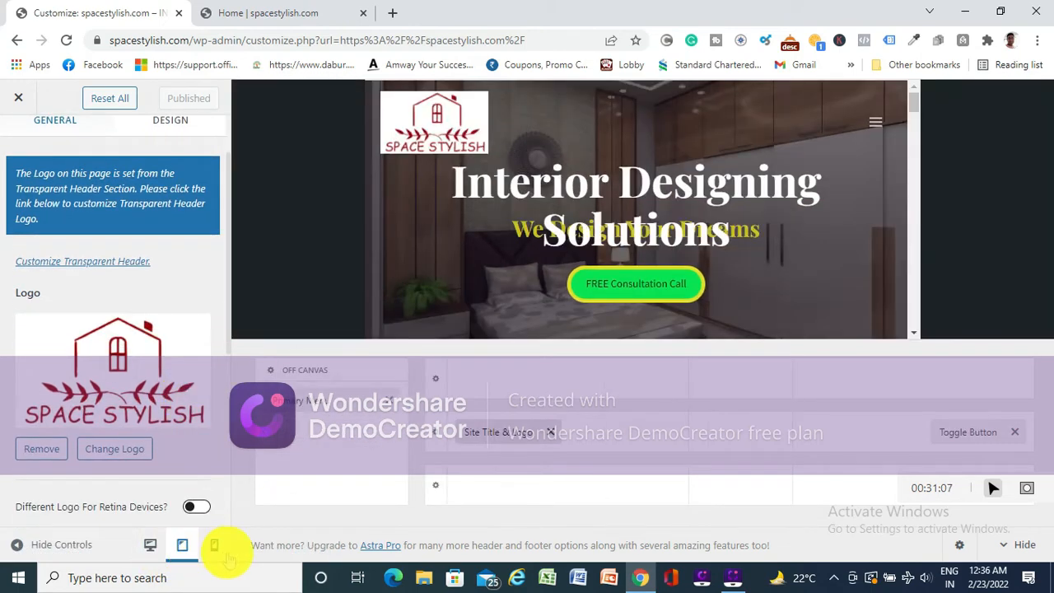
left_click(214, 544)
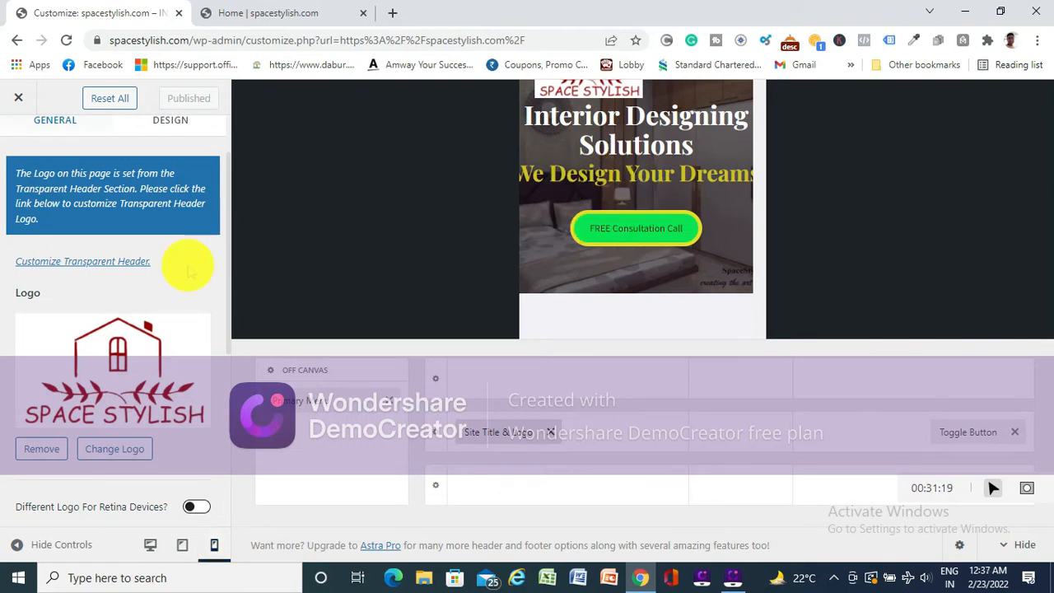
left_click(149, 545)
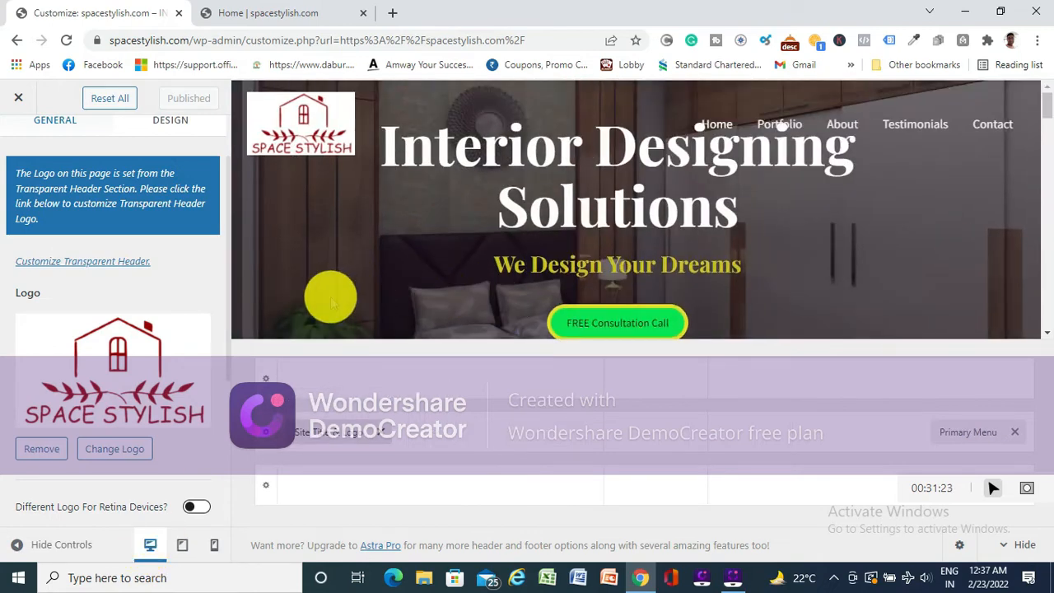
- Look over the logo's general settings, including logo width and site title display, and open its design settings
scroll(112, 321, "down", 3)
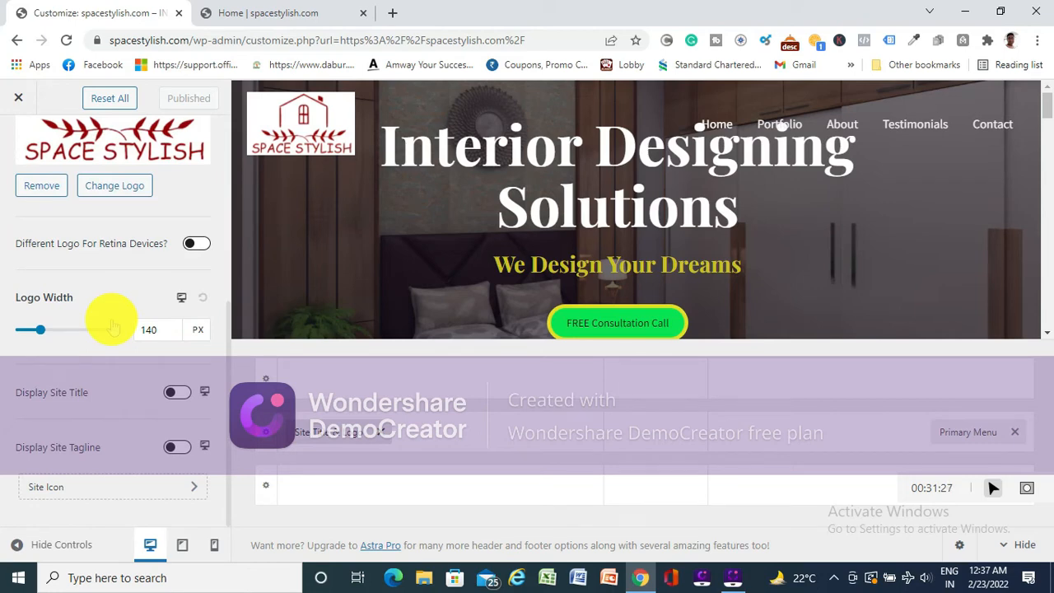
scroll(113, 327, "up", 5)
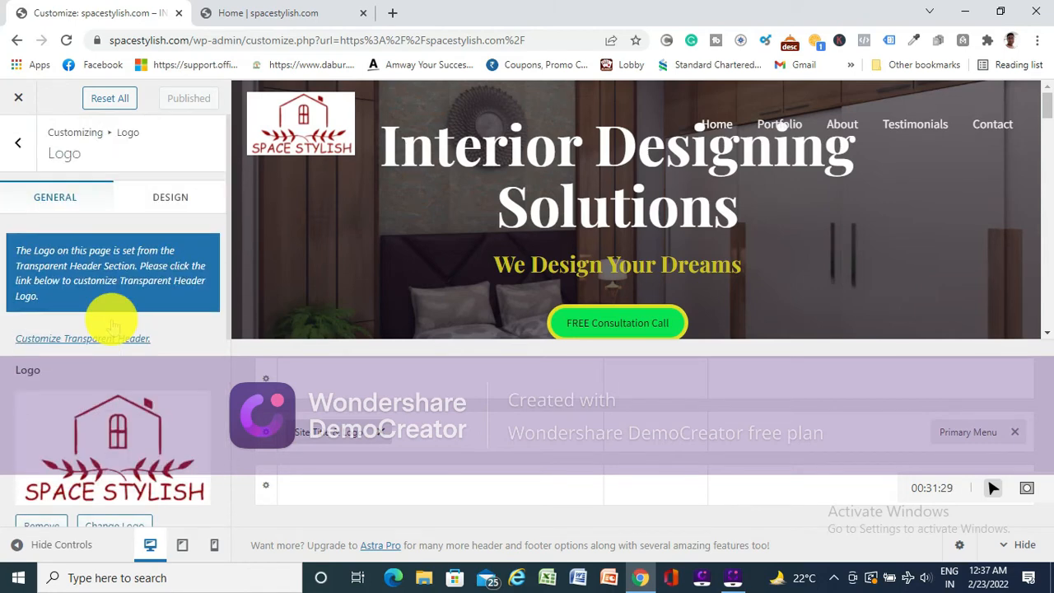
left_click(164, 197)
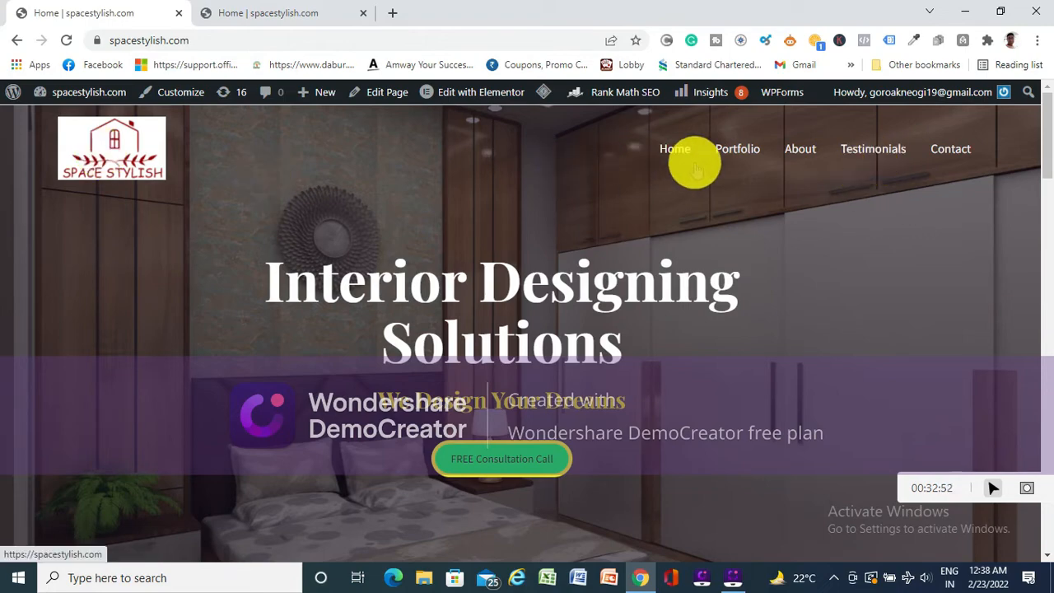
- Open the Customizer from the live home page and open the footer's Our Company menu for editing
scroll(411, 313, "down", 12)
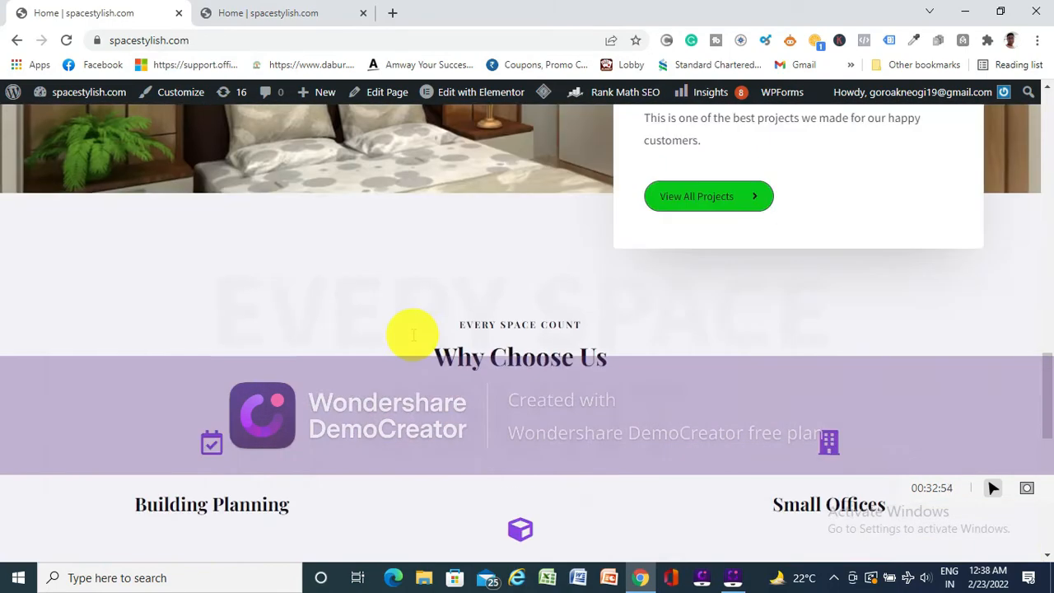
scroll(412, 333, "down", 8)
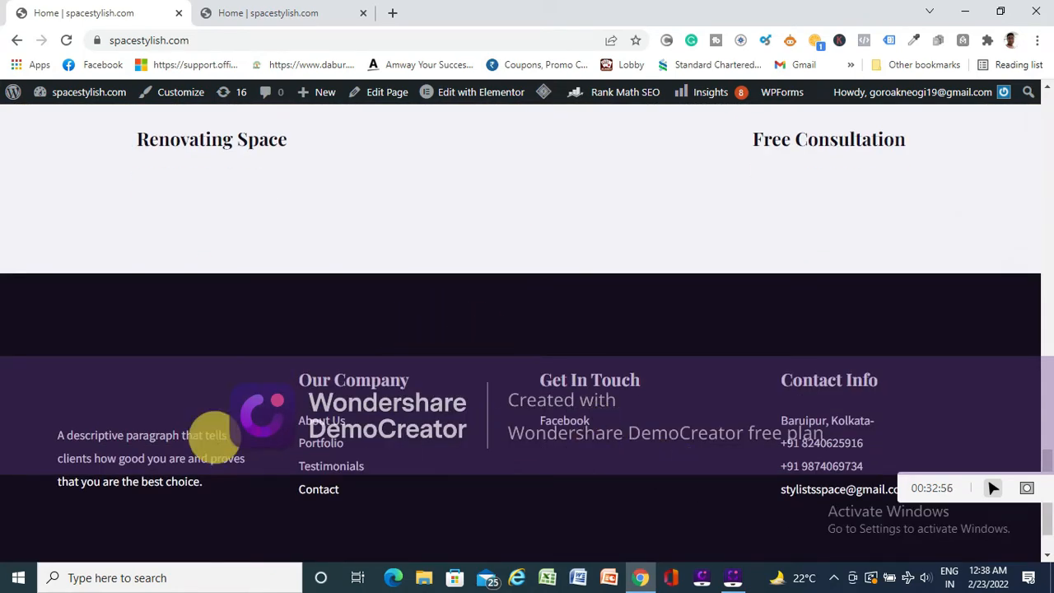
scroll(122, 258, "up", 9)
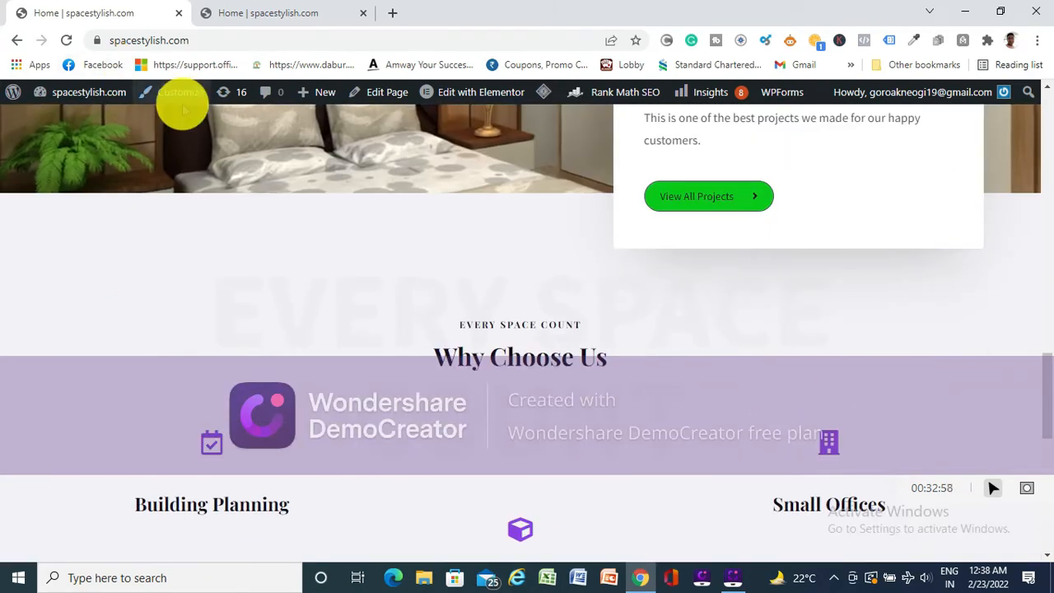
left_click(182, 94)
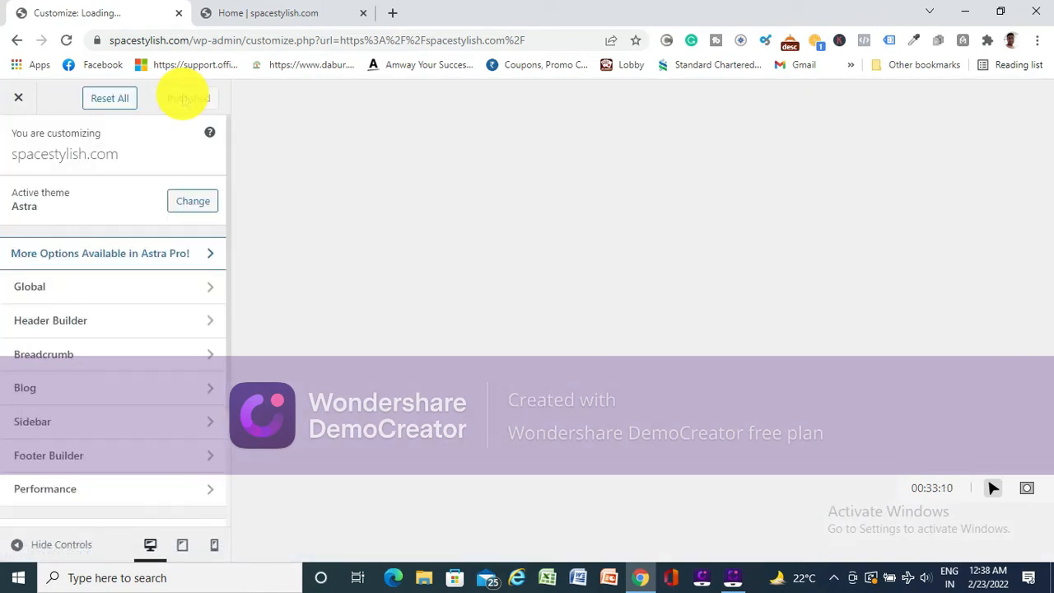
scroll(700, 337, "down", 10)
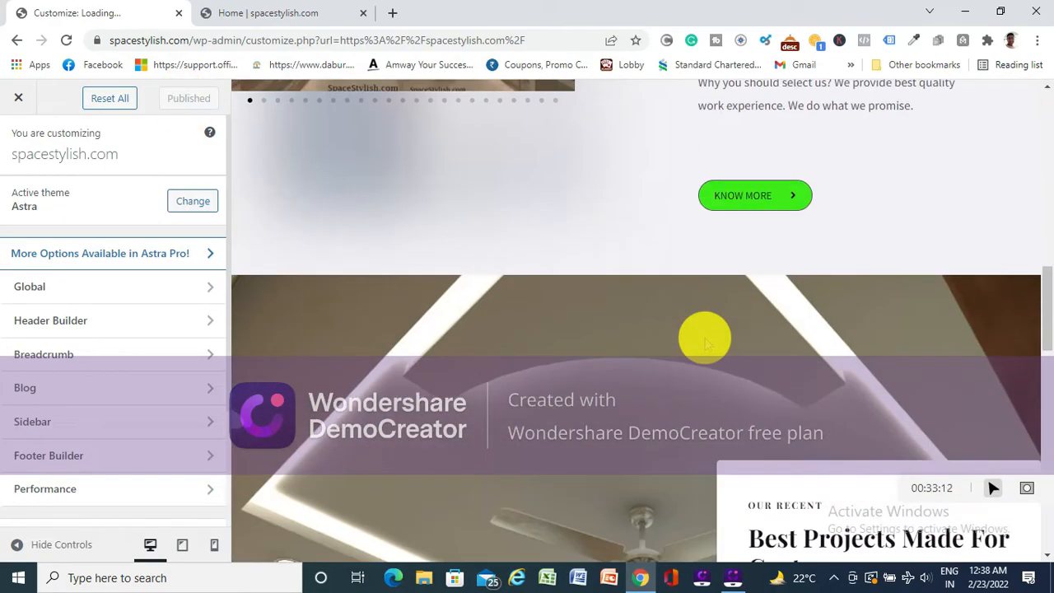
scroll(706, 345, "down", 10)
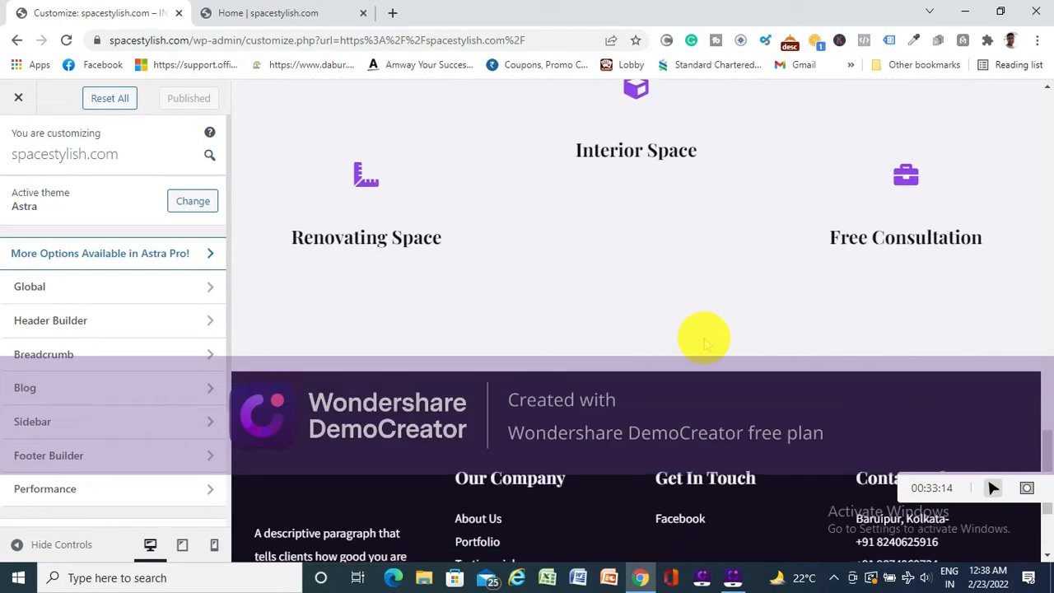
scroll(706, 344, "down", 3)
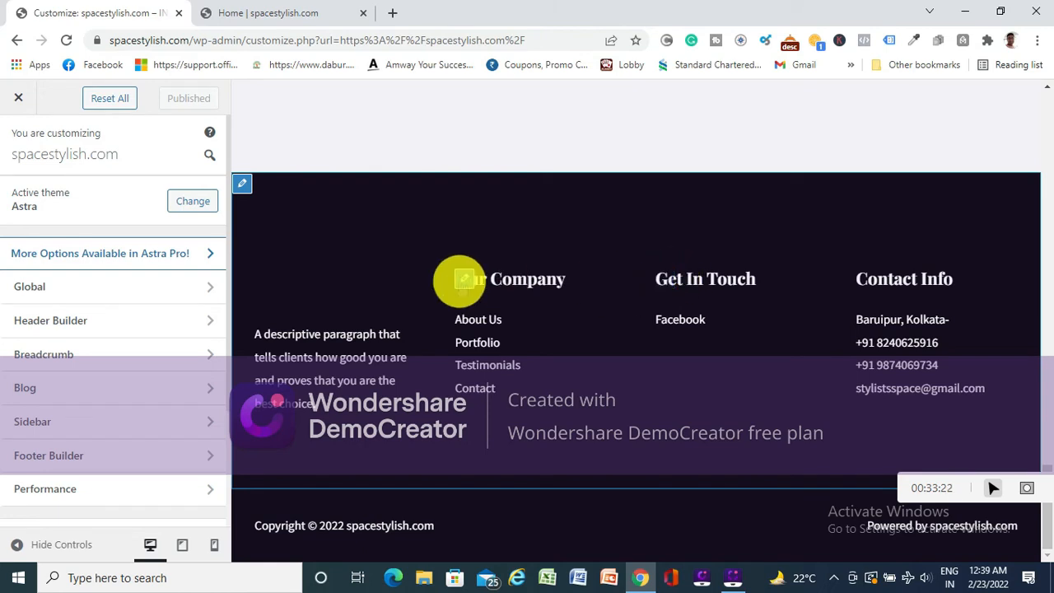
left_click(463, 278)
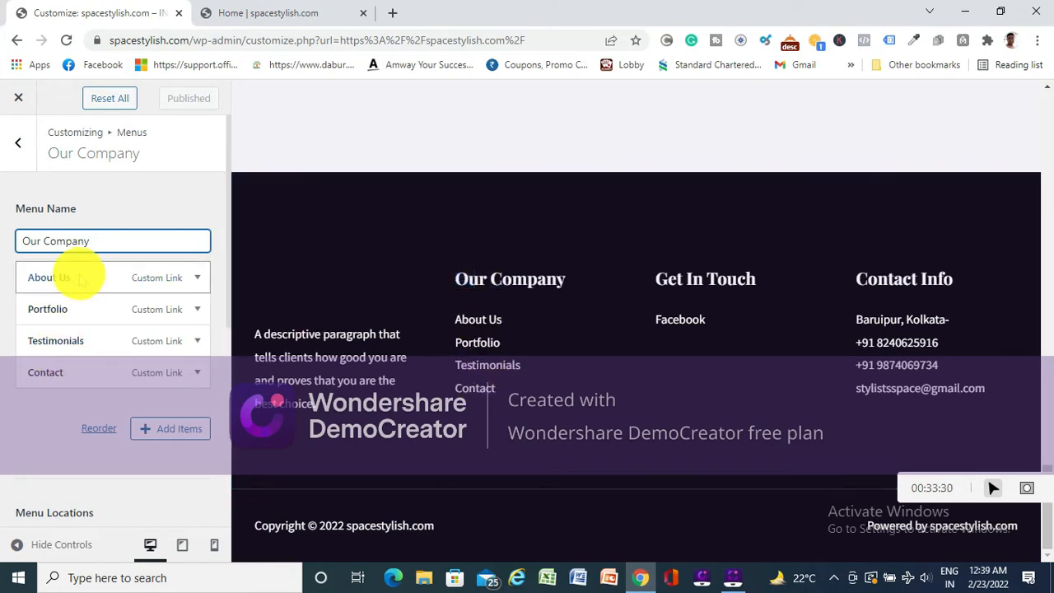
left_click(198, 280)
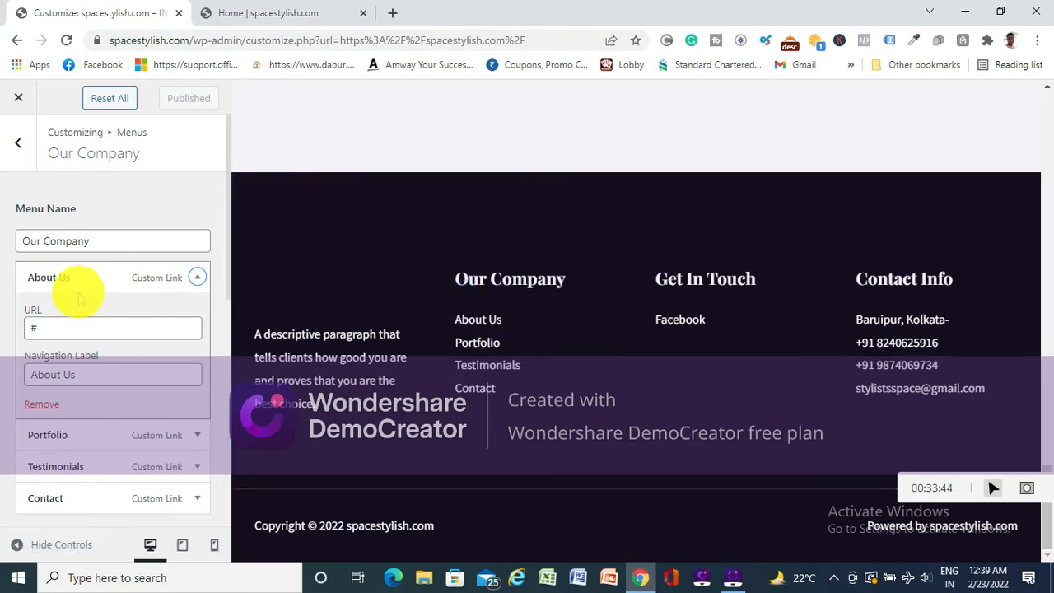
left_click(262, 13)
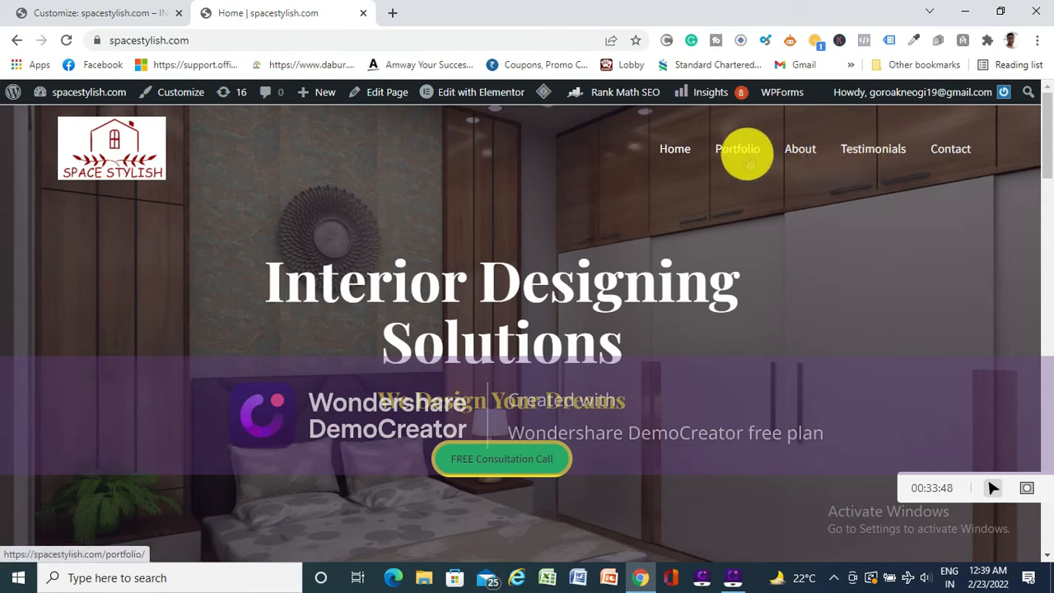
left_click(92, 15)
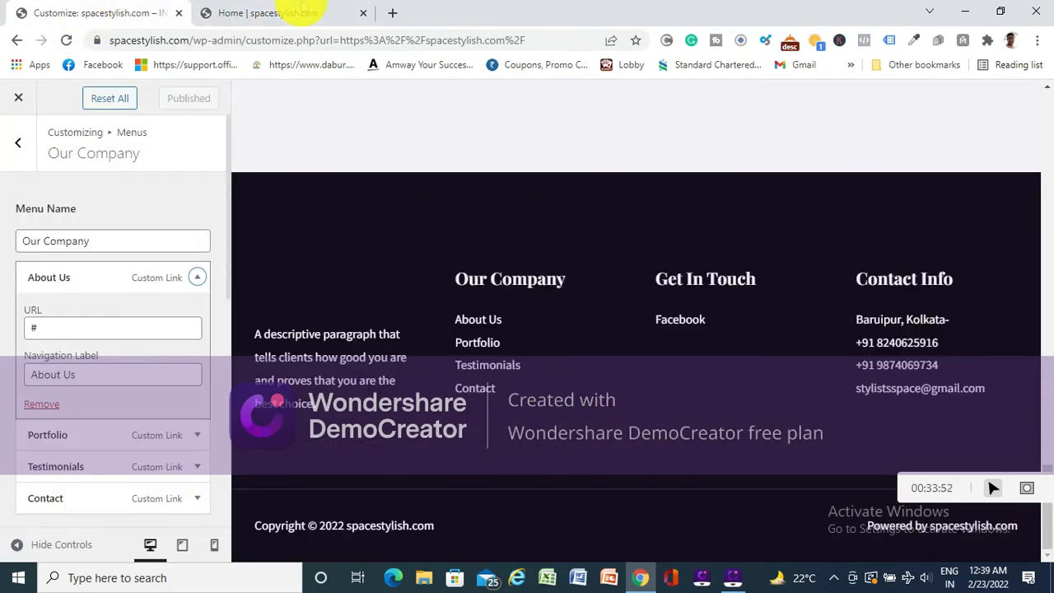
left_click(278, 12)
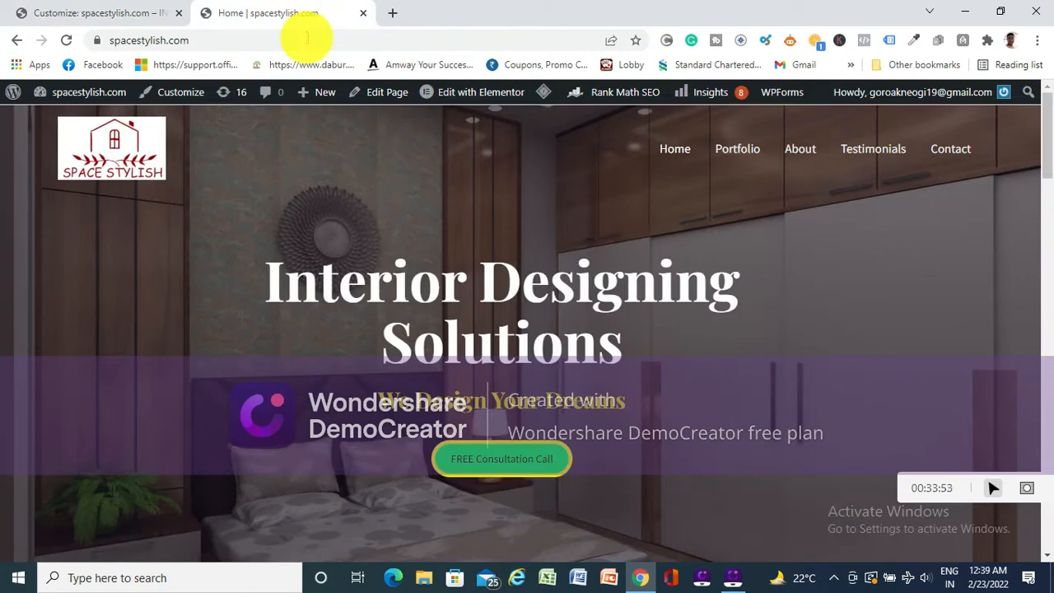
left_click(802, 153)
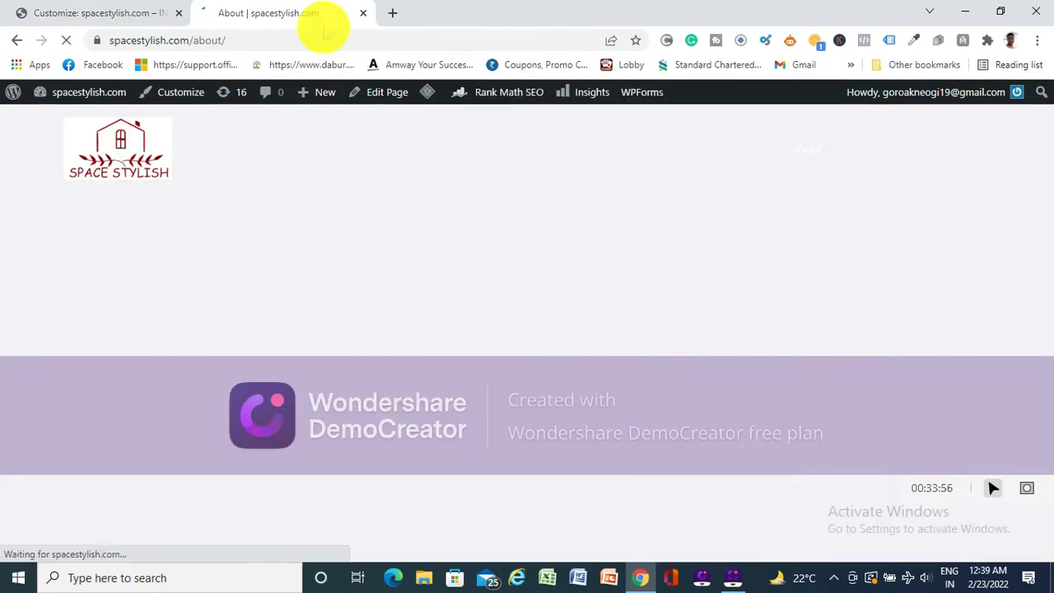
left_click(262, 36)
key("ctrl+c")
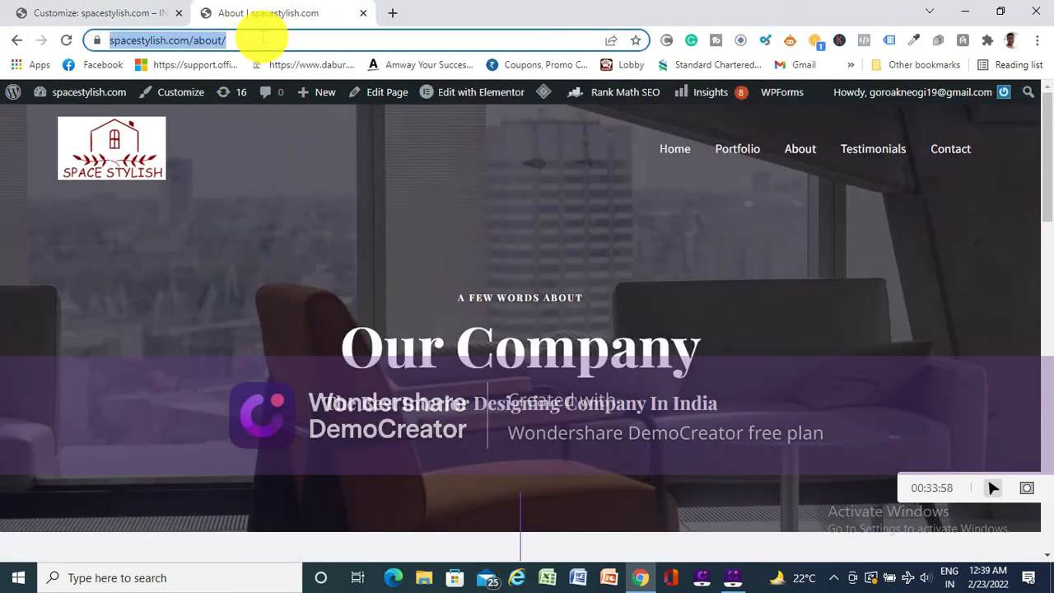
left_click(103, 13)
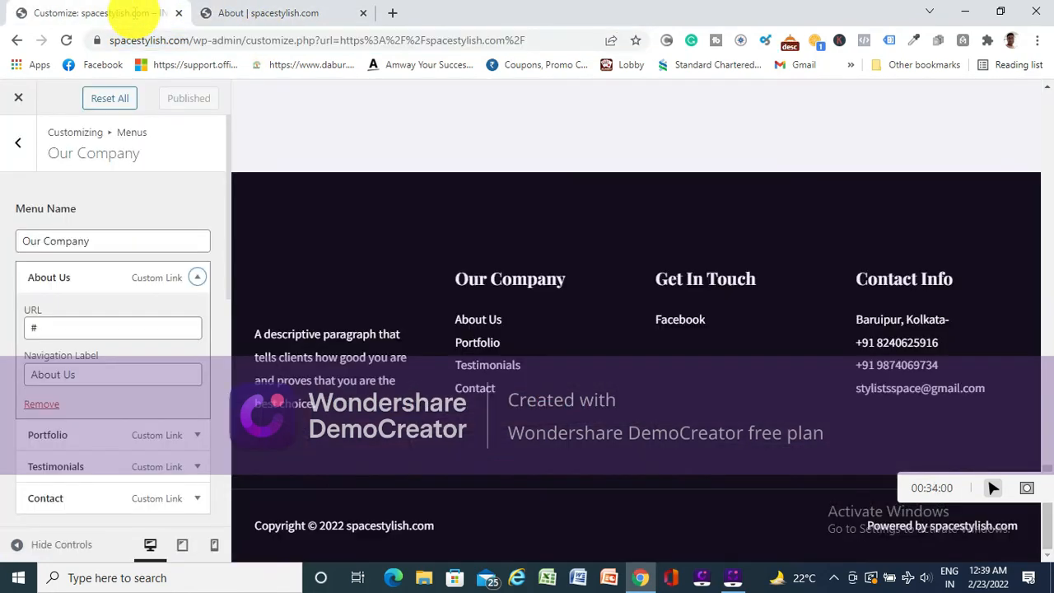
left_click(70, 327)
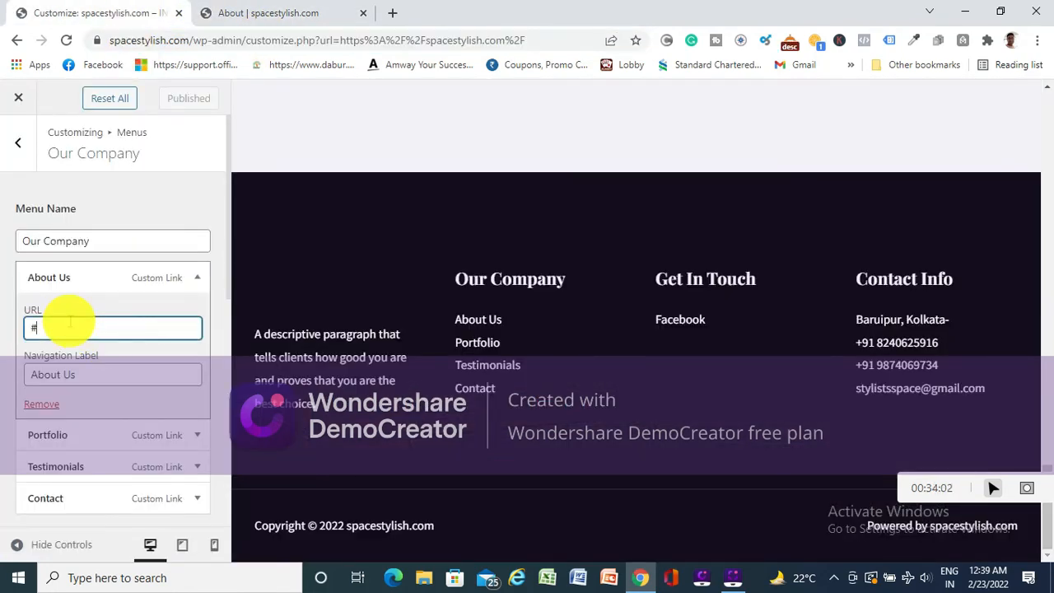
key("BackSpace")
key("ctrl+v")
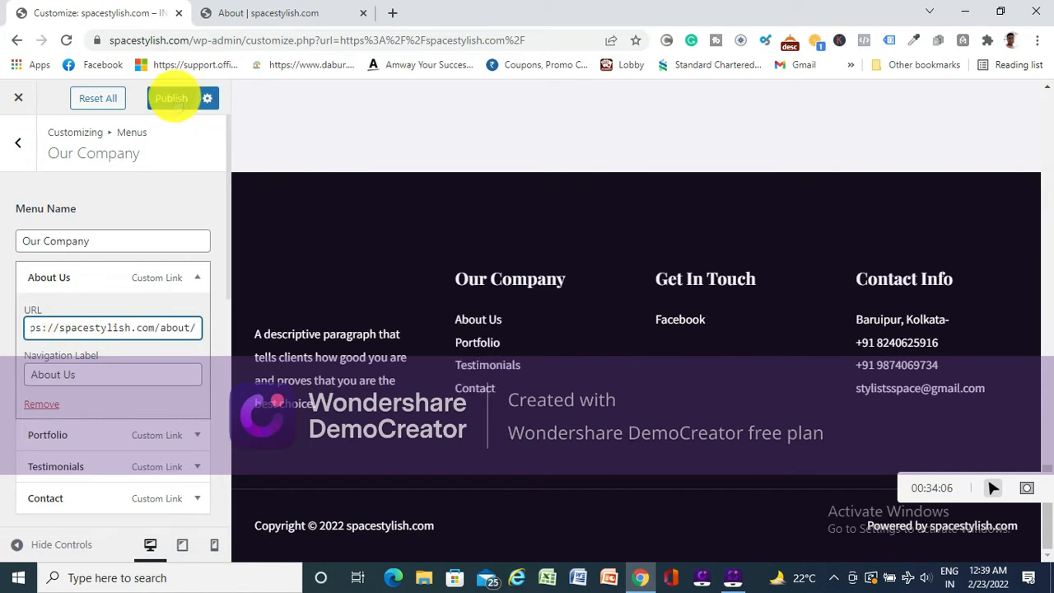
left_click(173, 99)
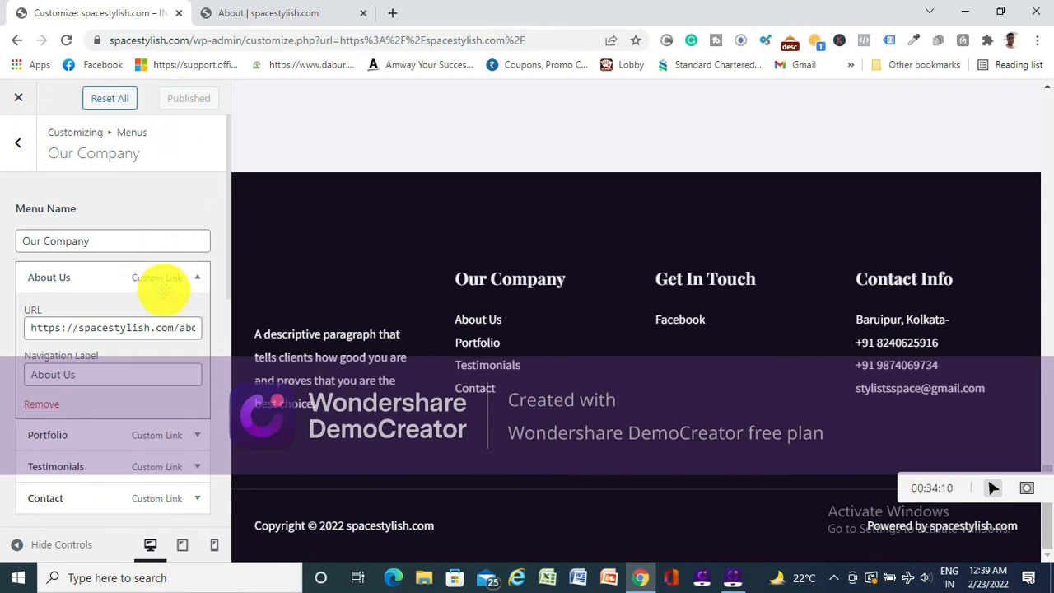
scroll(94, 341, "down", 1)
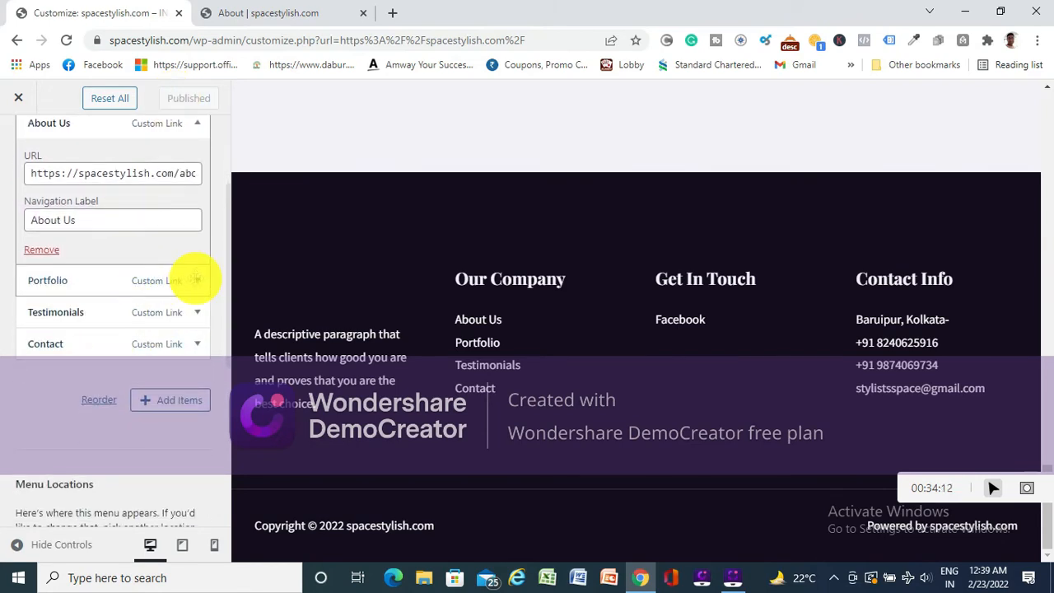
left_click(195, 278)
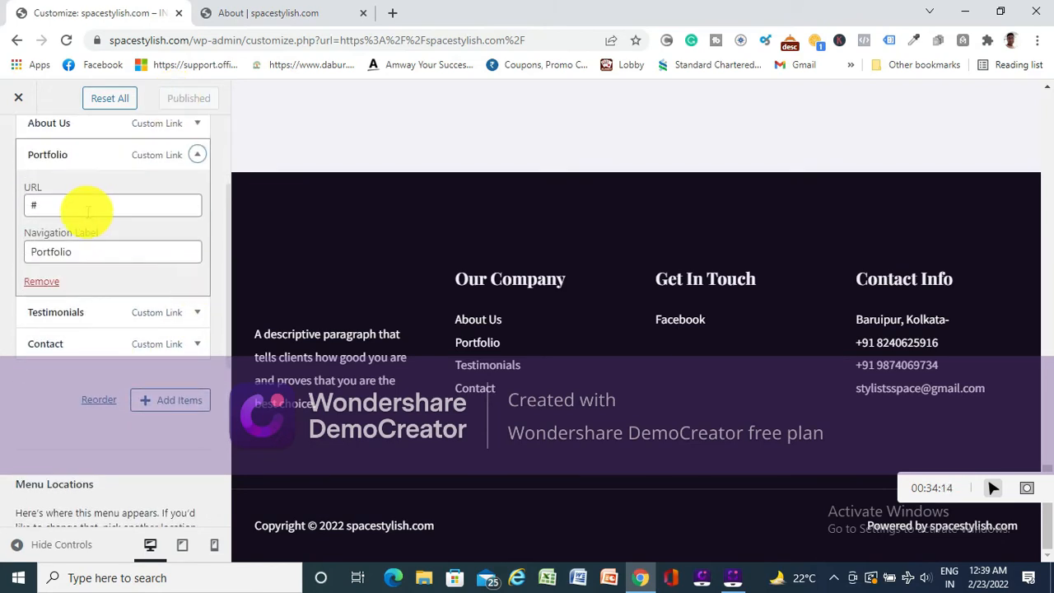
left_click(260, 13)
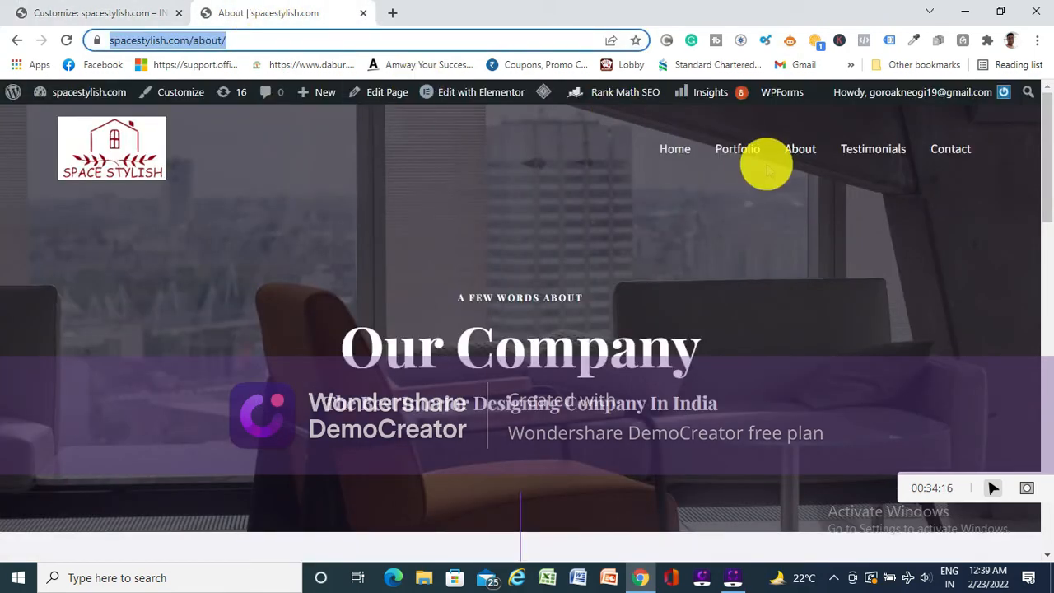
left_click(737, 149)
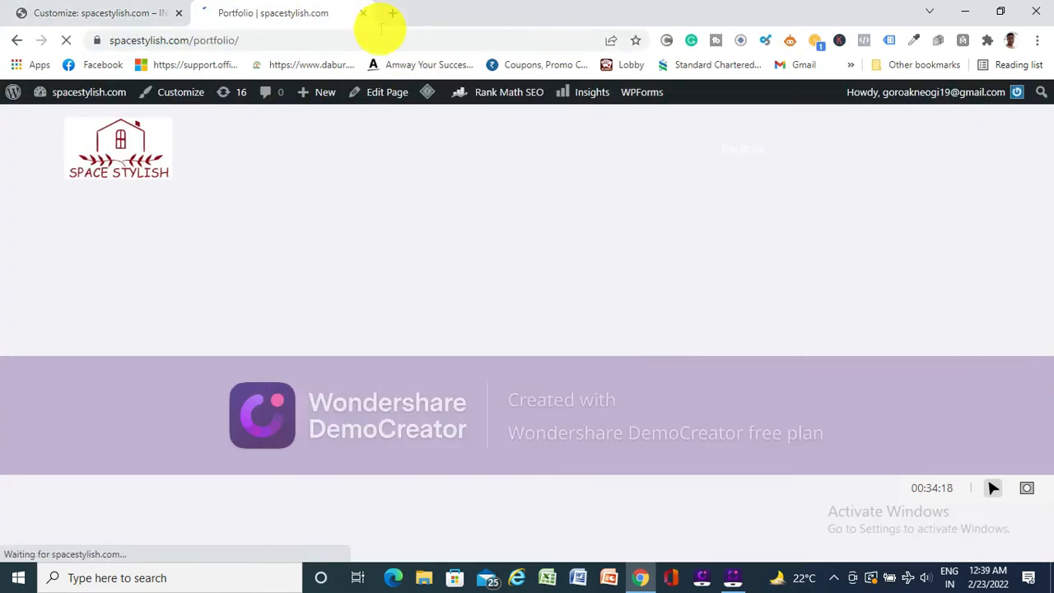
left_click(295, 42)
key("ctrl+c")
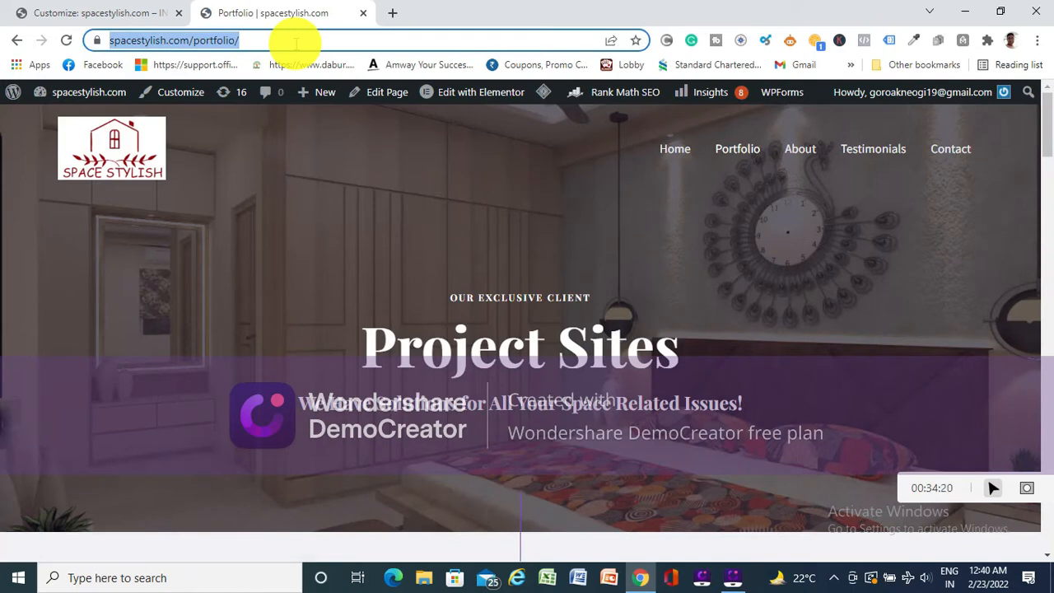
left_click(99, 13)
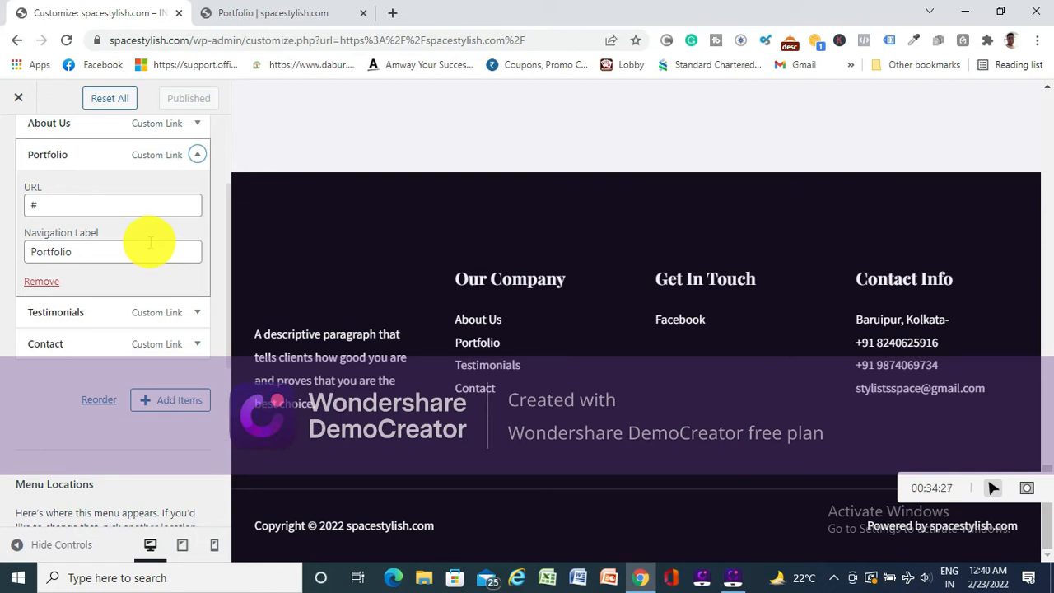
left_click(84, 203)
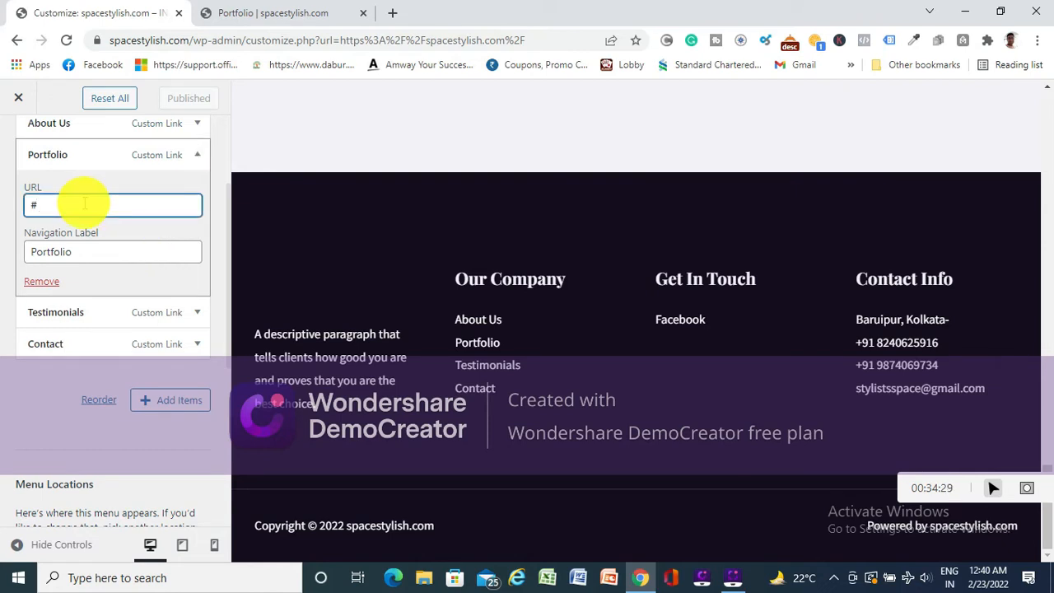
key("BackSpace")
key("ctrl+v")
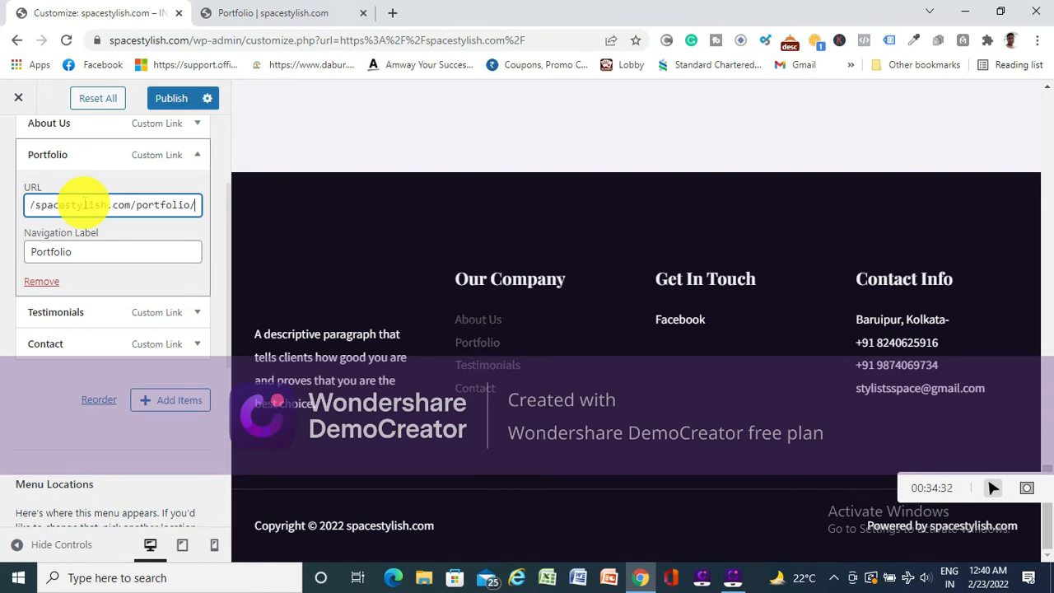
left_click(169, 97)
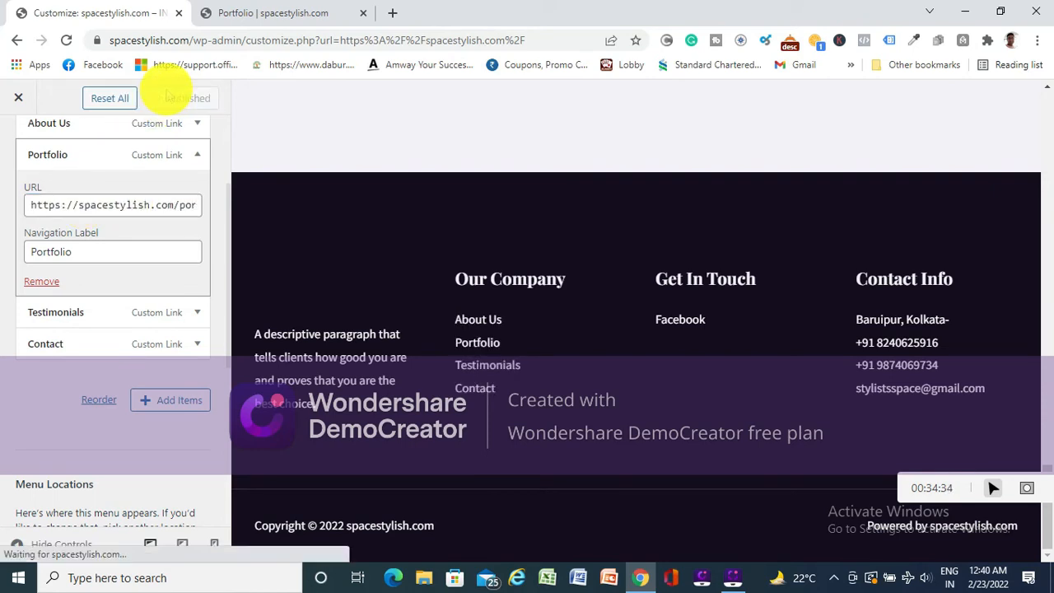
left_click(198, 312)
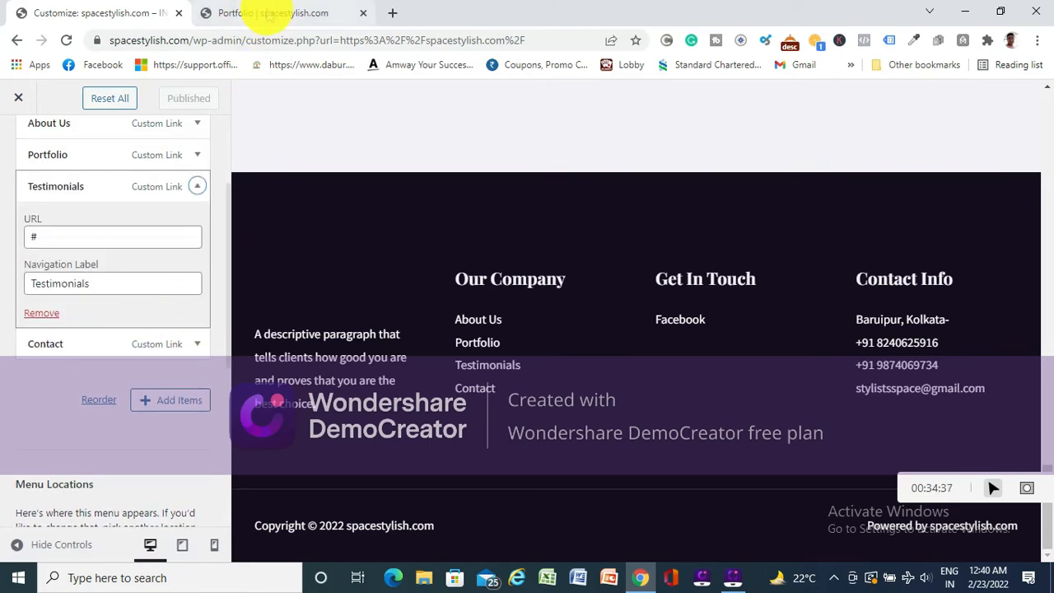
left_click(269, 12)
left_click(869, 151)
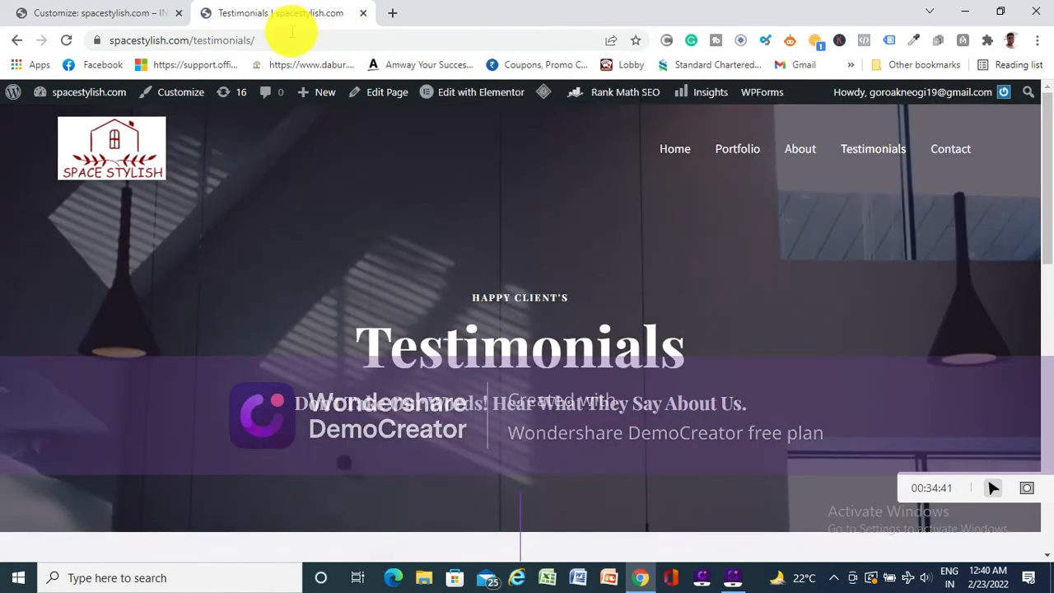
left_click(283, 38)
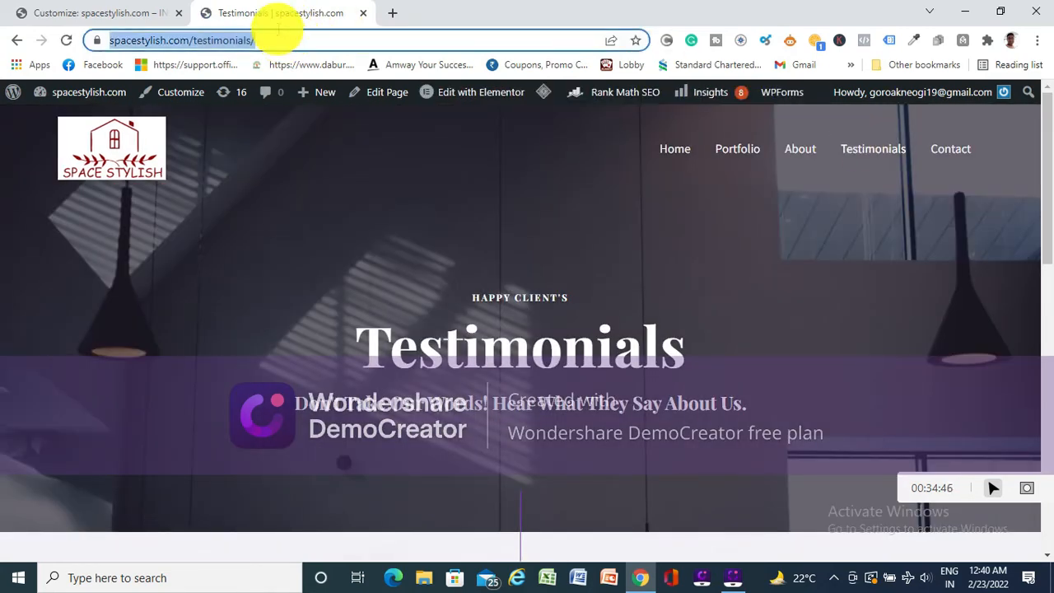
left_click(92, 13)
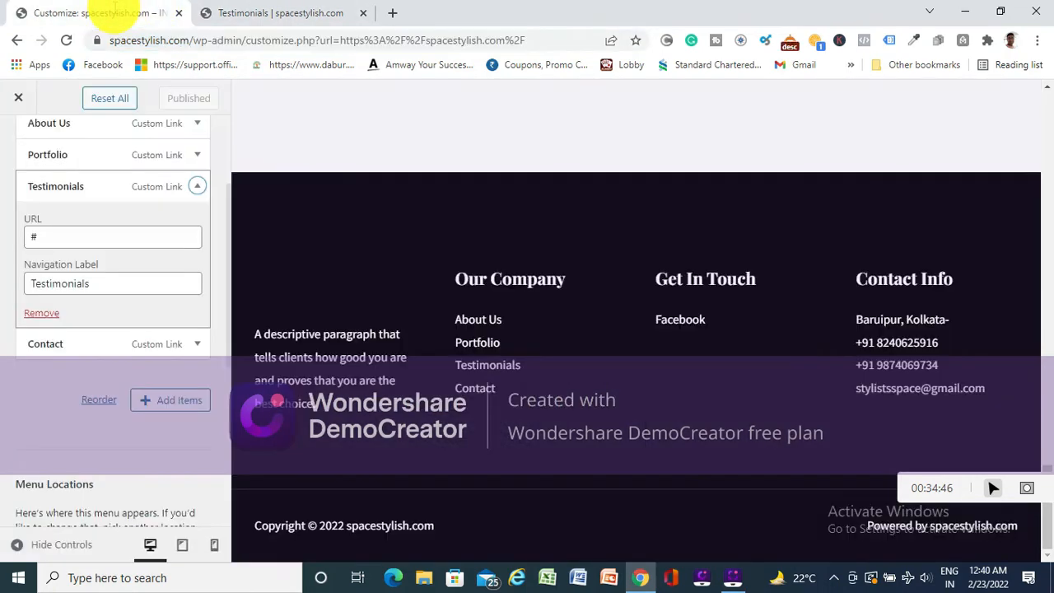
left_click(70, 239)
key("BackSpace")
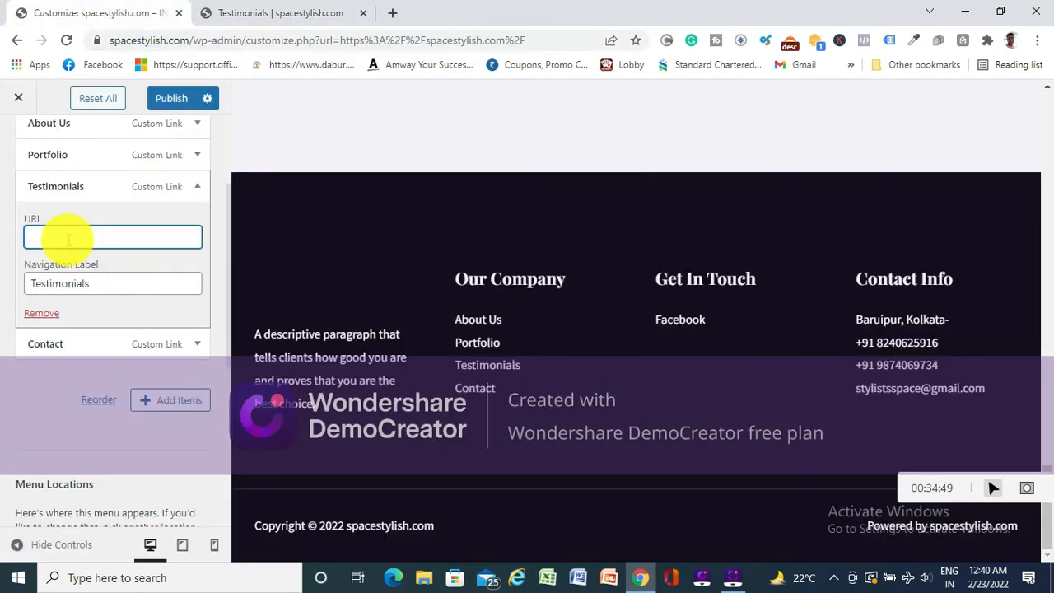
key("ctrl+v")
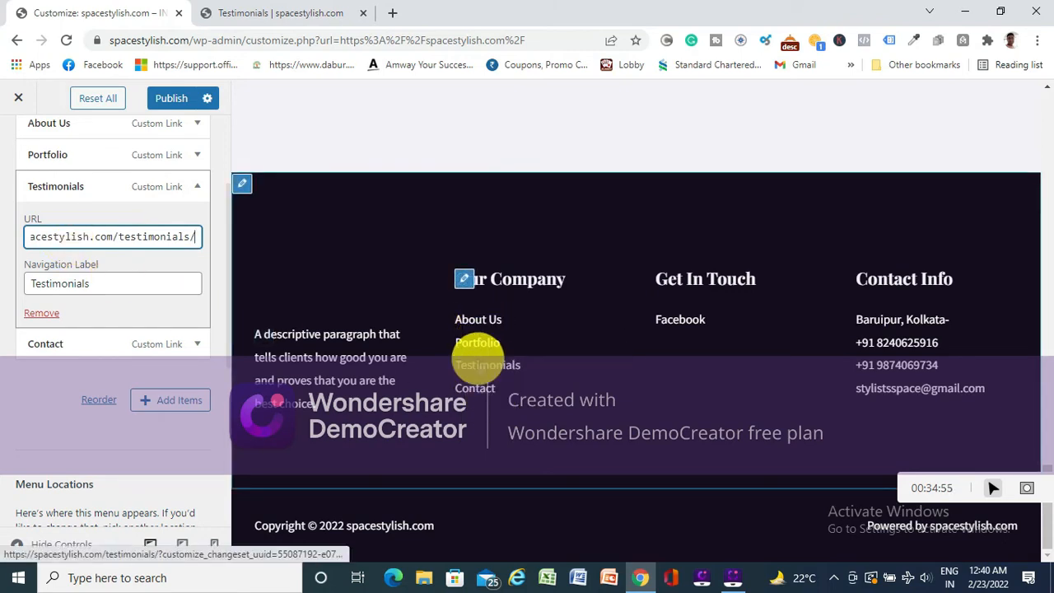
left_click(170, 98)
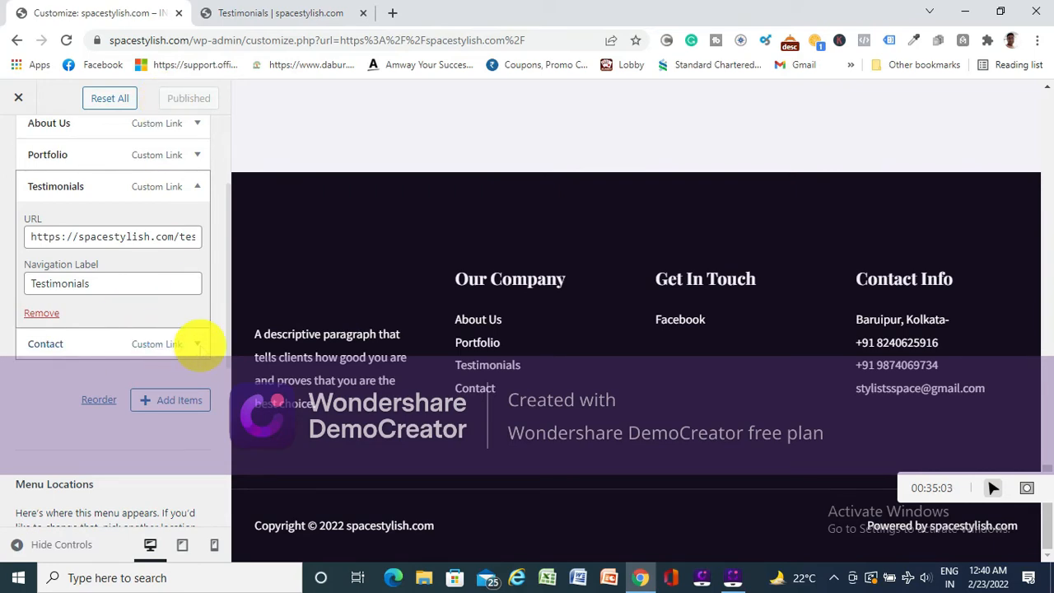
left_click(198, 344)
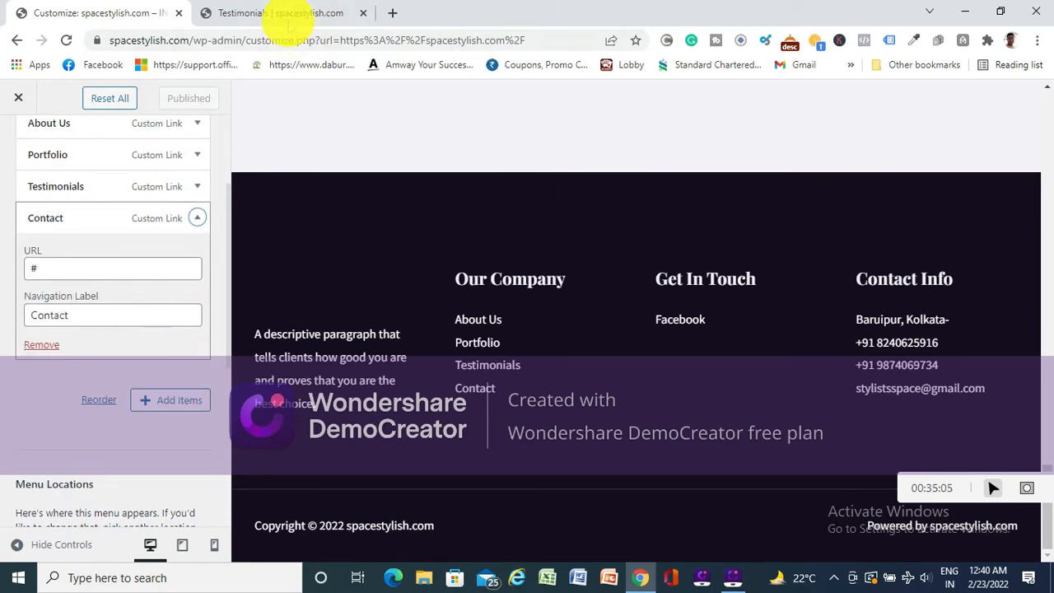
left_click(282, 16)
left_click(952, 148)
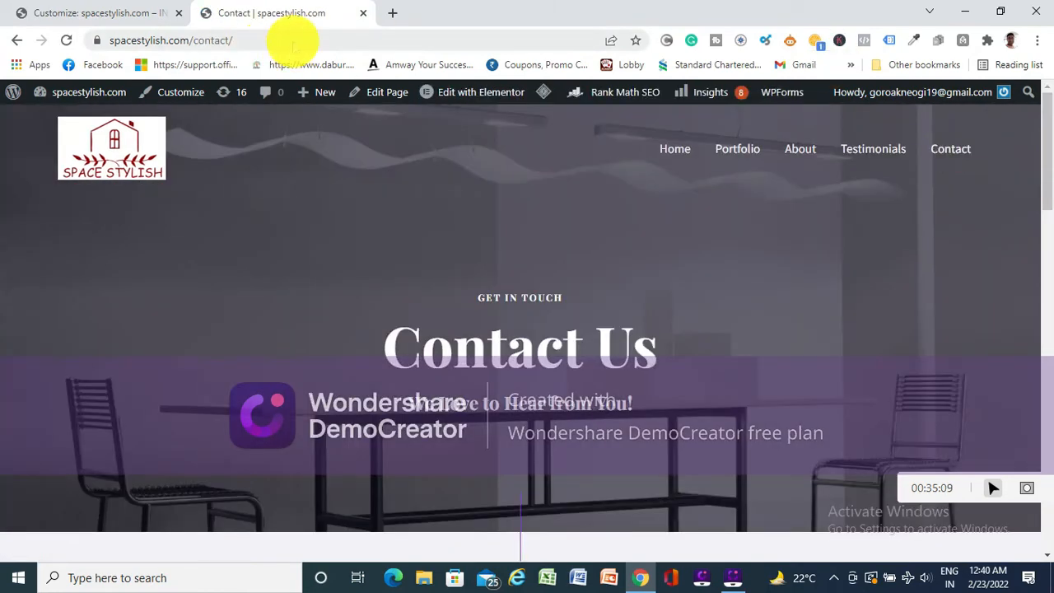
left_click(286, 40)
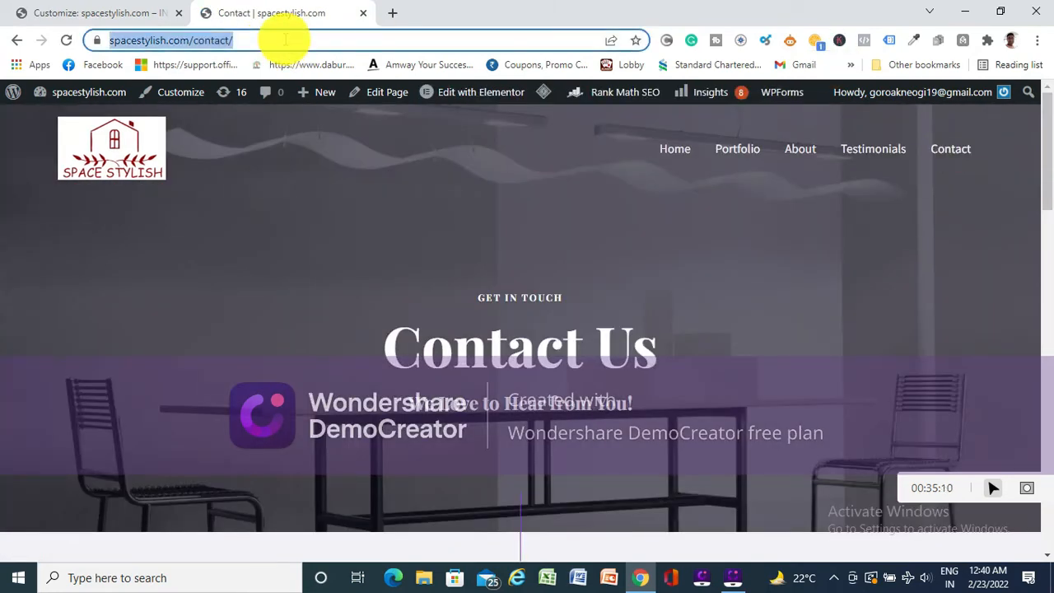
left_click(105, 13)
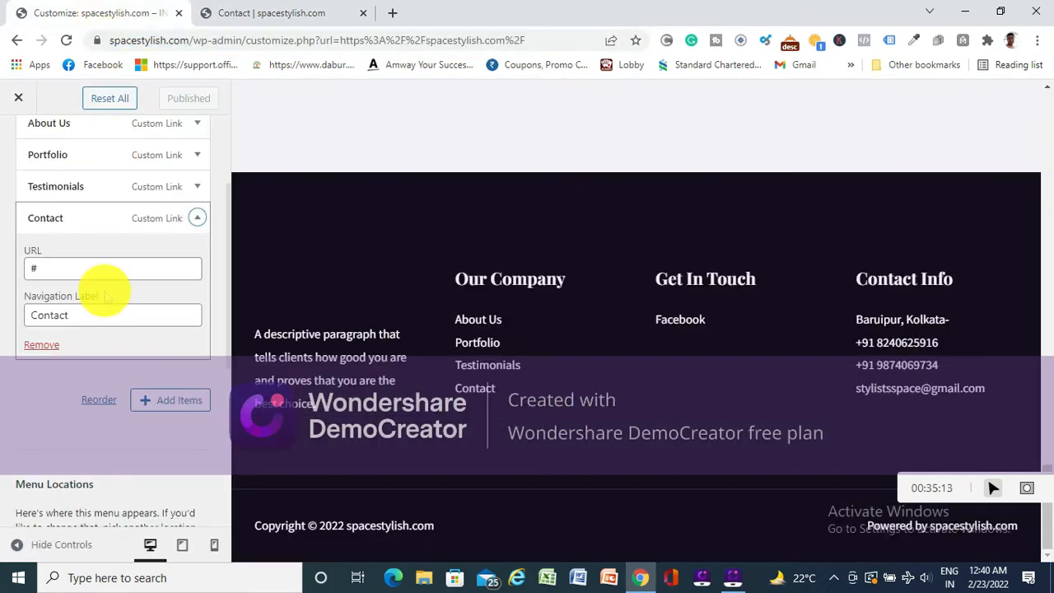
left_click(113, 265)
key("BackSpace")
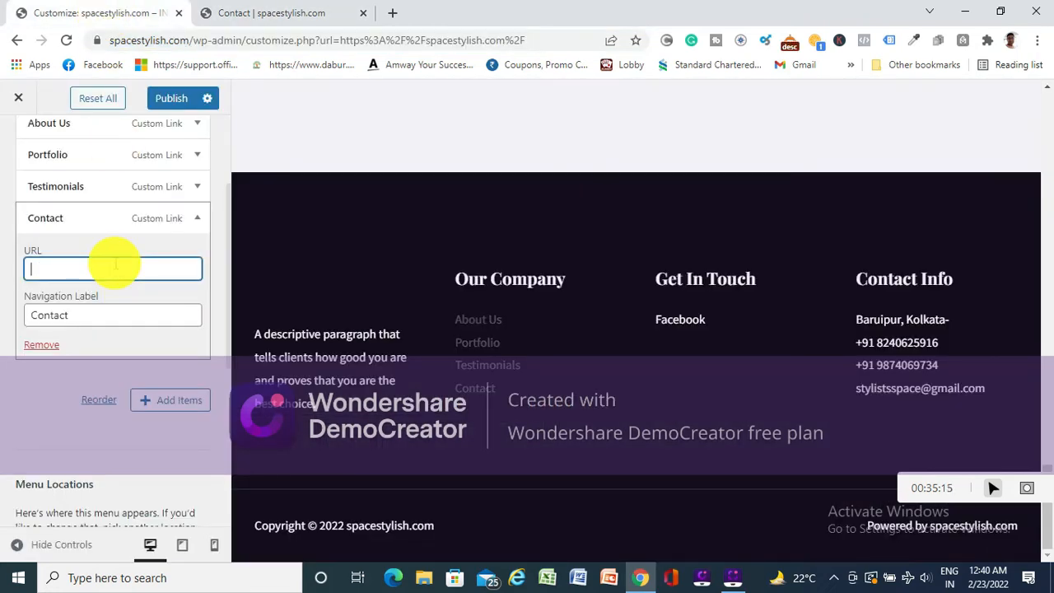
key("ctrl+v")
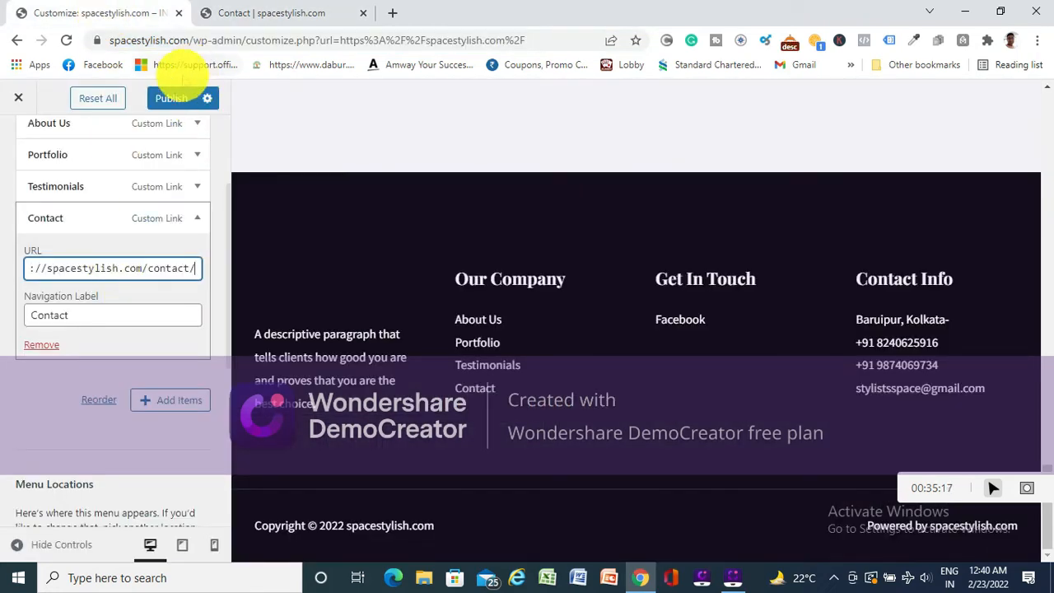
left_click(173, 97)
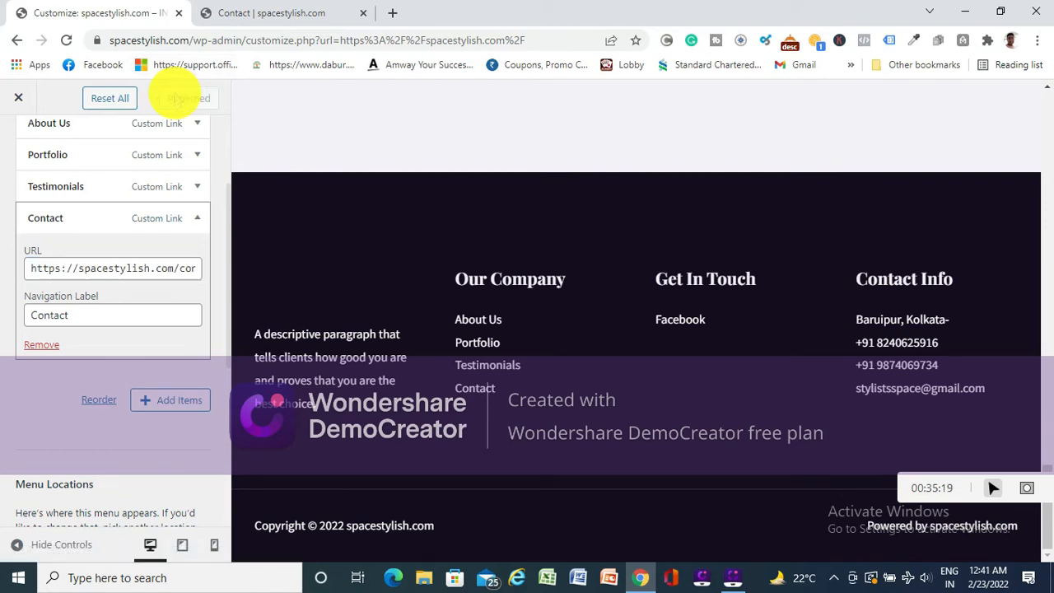
- Open the footer's Get In Touch menu for editing and bring up the items that can be added to it
scroll(146, 365, "down", 3)
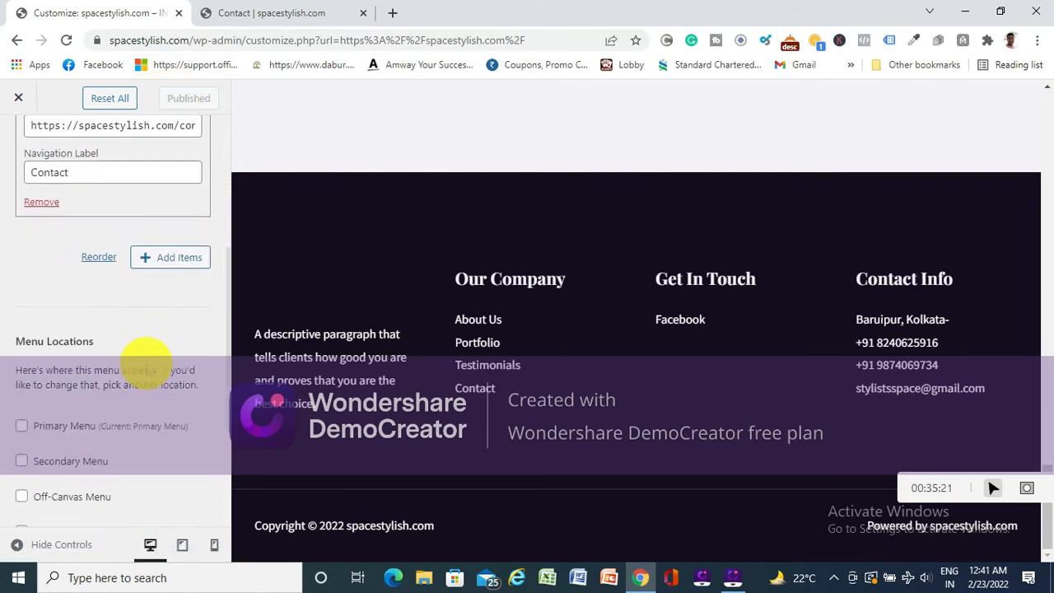
scroll(145, 365, "up", 10)
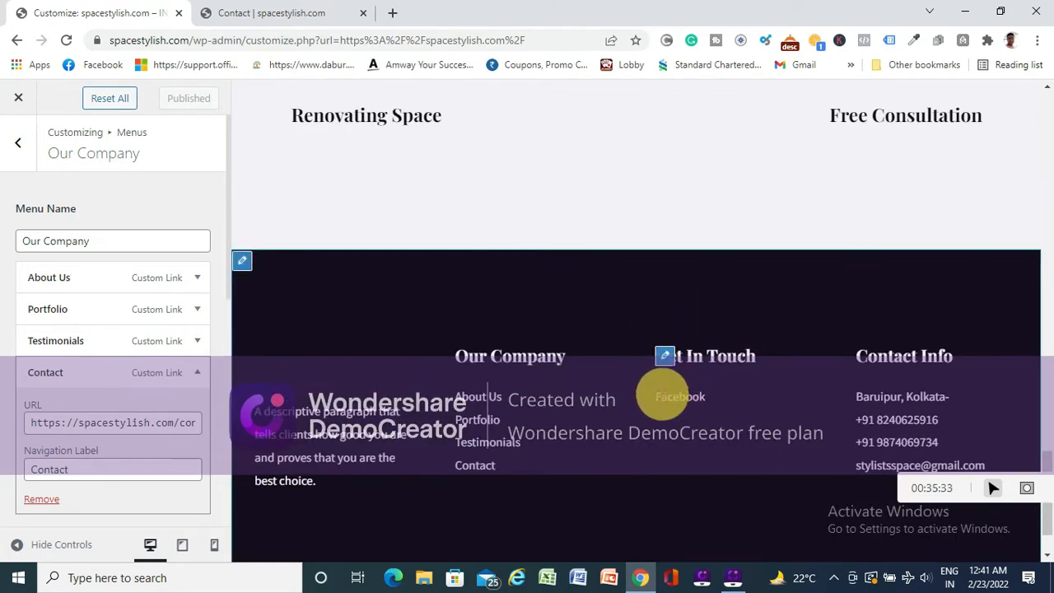
left_click(663, 355)
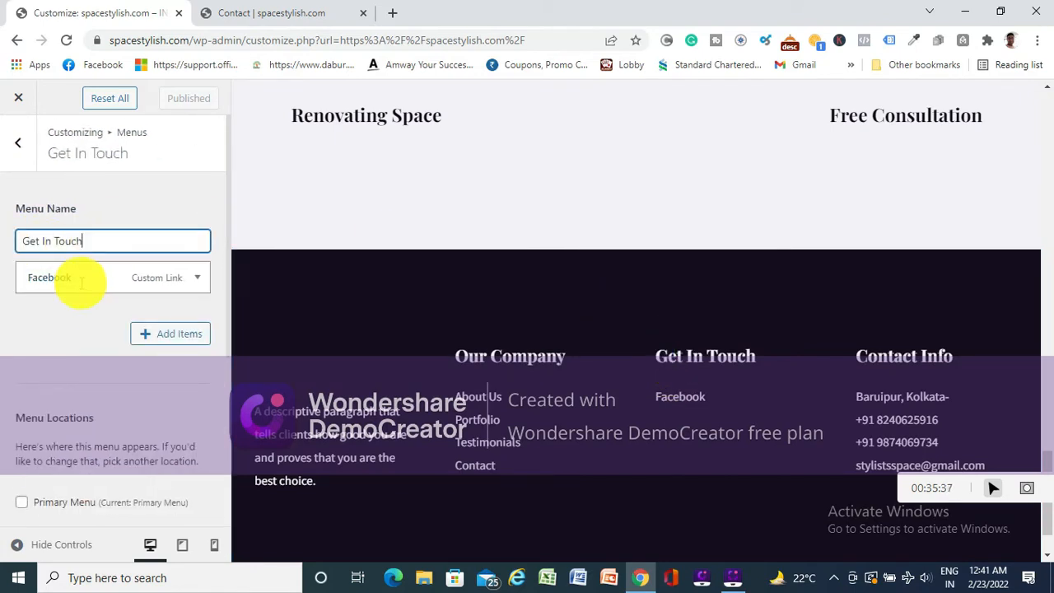
left_click(170, 333)
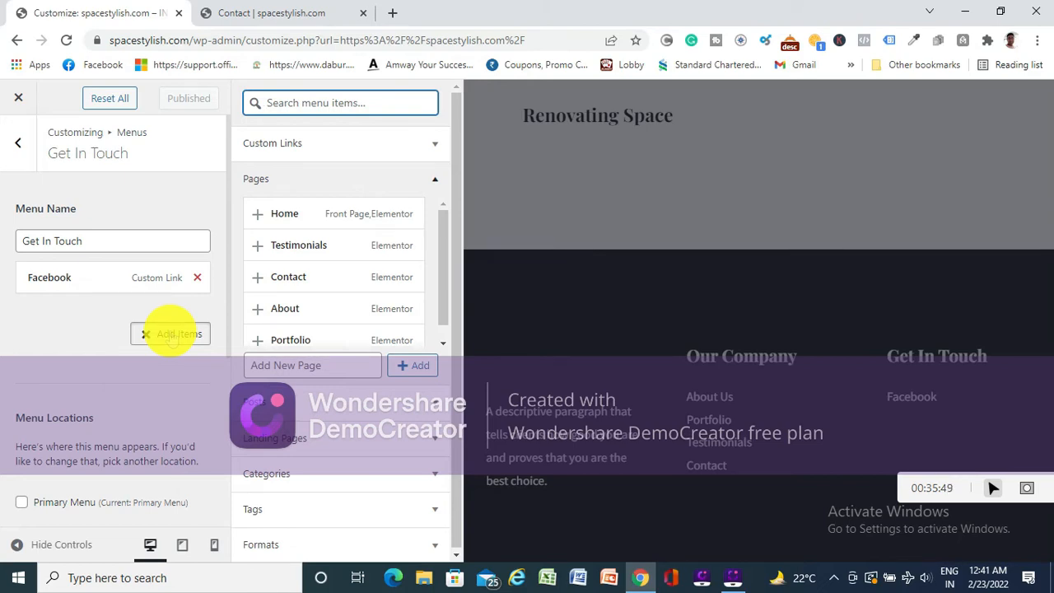
- Search the available menu items for INSTA and clear the search
type("IN")
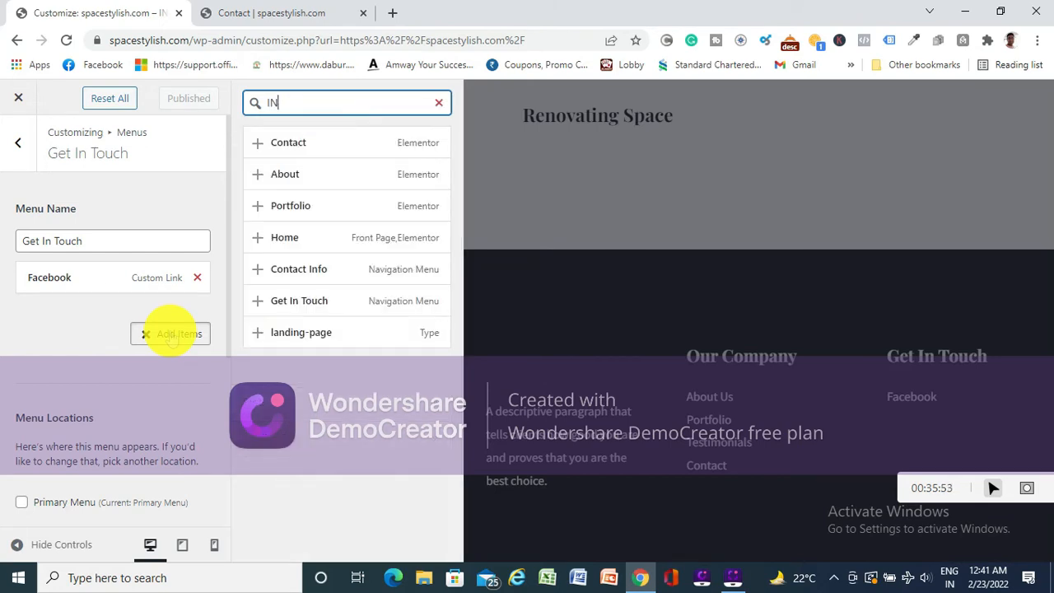
type("STA")
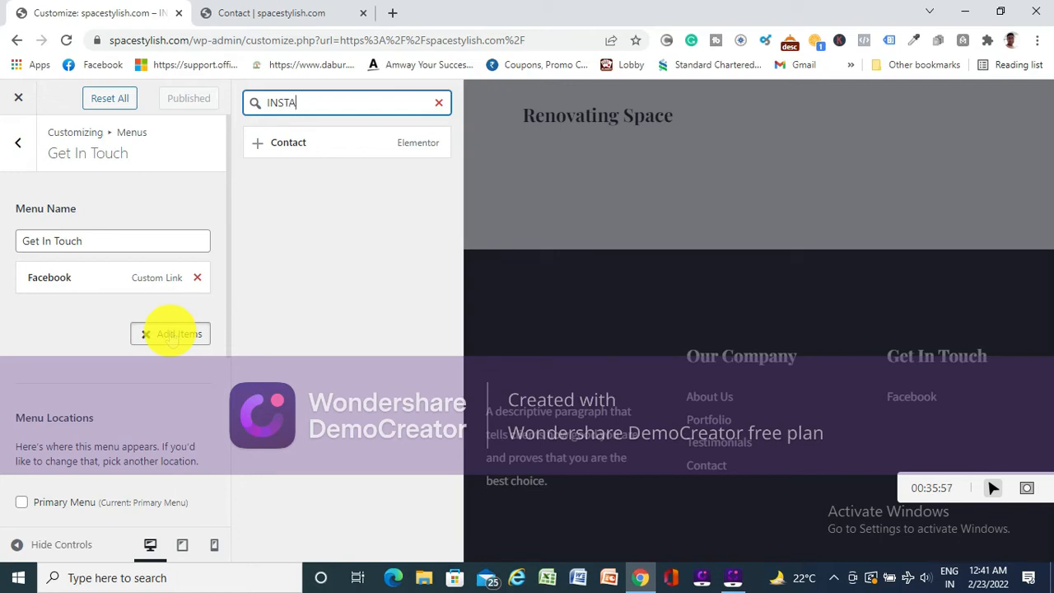
key("BackSpace")
key("BackSpace")
key("BackSpace")
key("BackSpace")
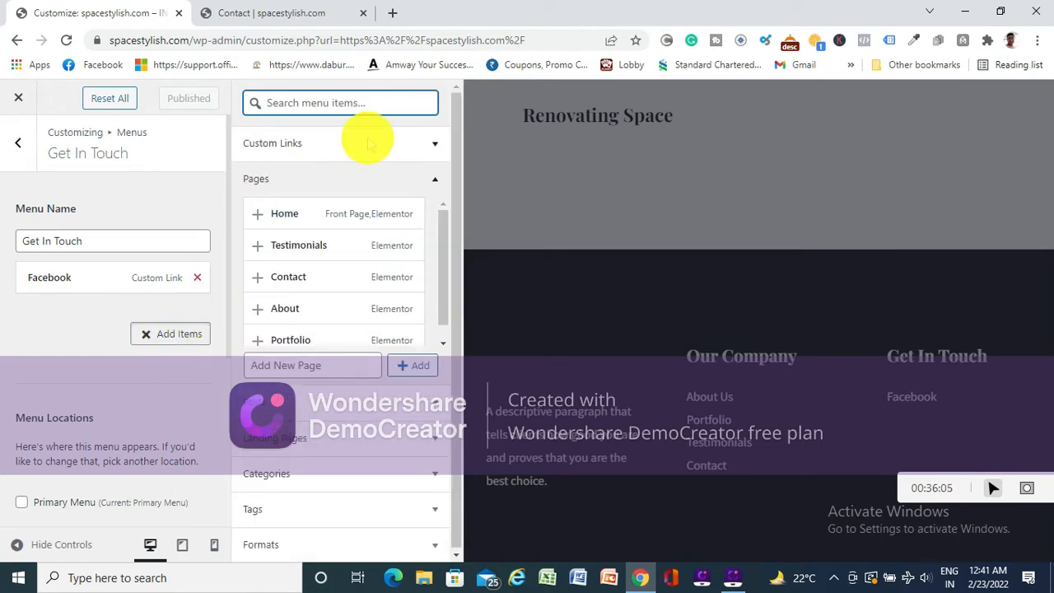
- Look through the pages, categories, posts and custom link options available for the Get In Touch menu, and close the item list
scroll(343, 296, "down", 1)
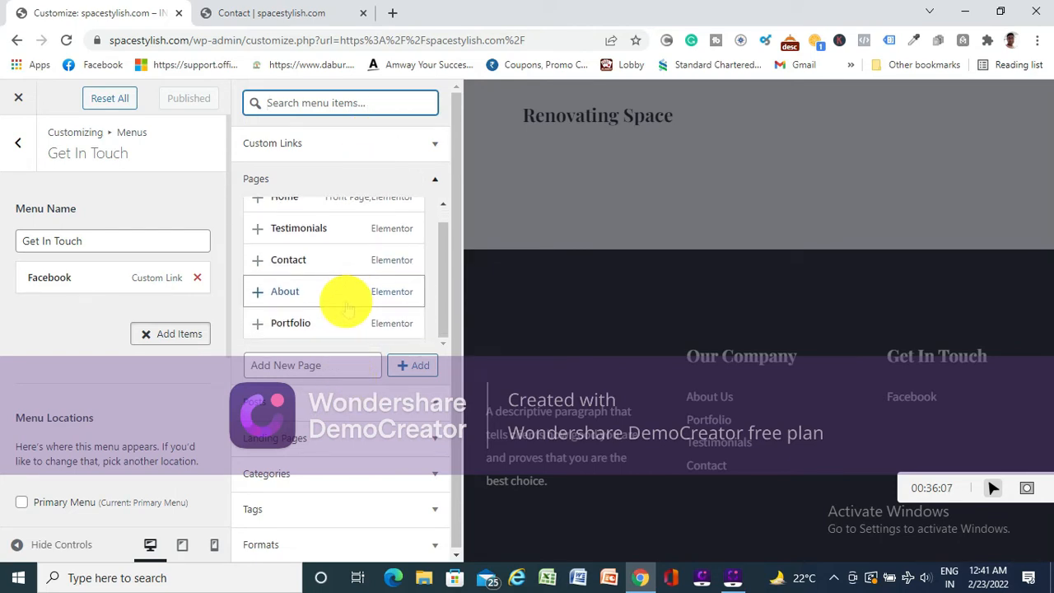
scroll(343, 409, "down", 1)
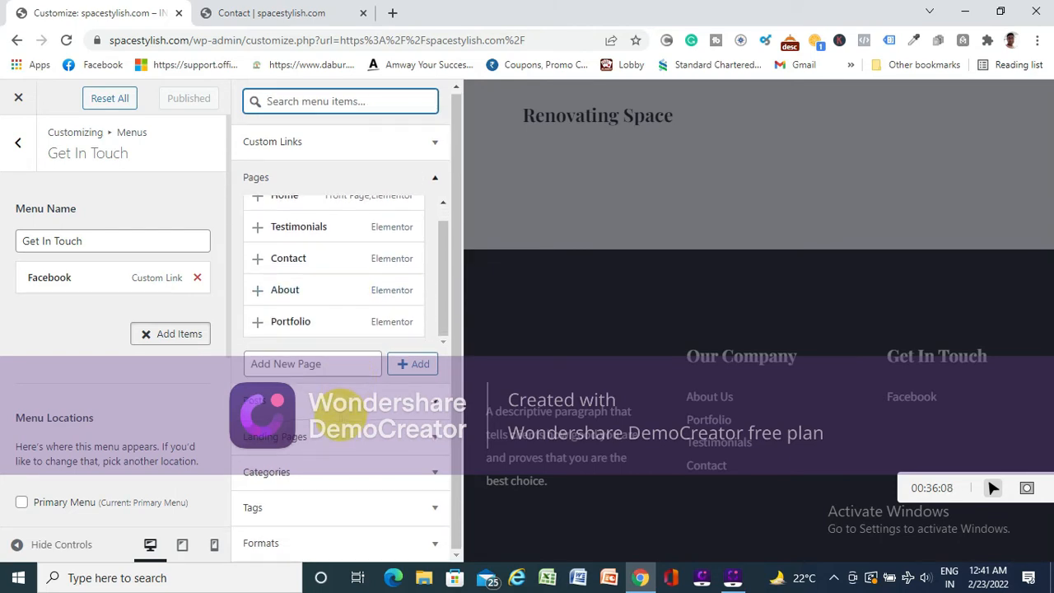
left_click(374, 473)
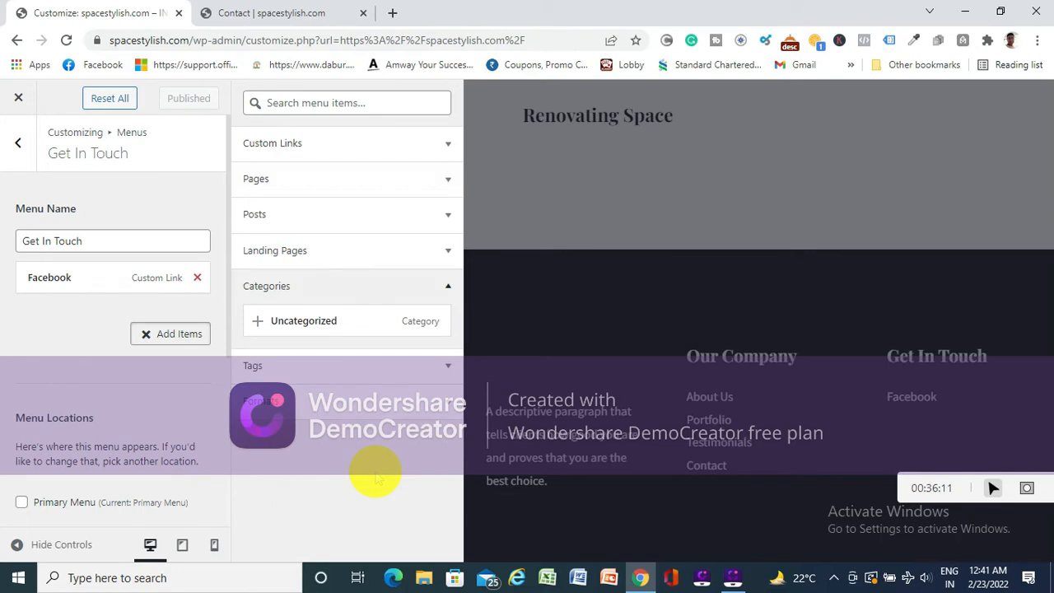
left_click(352, 208)
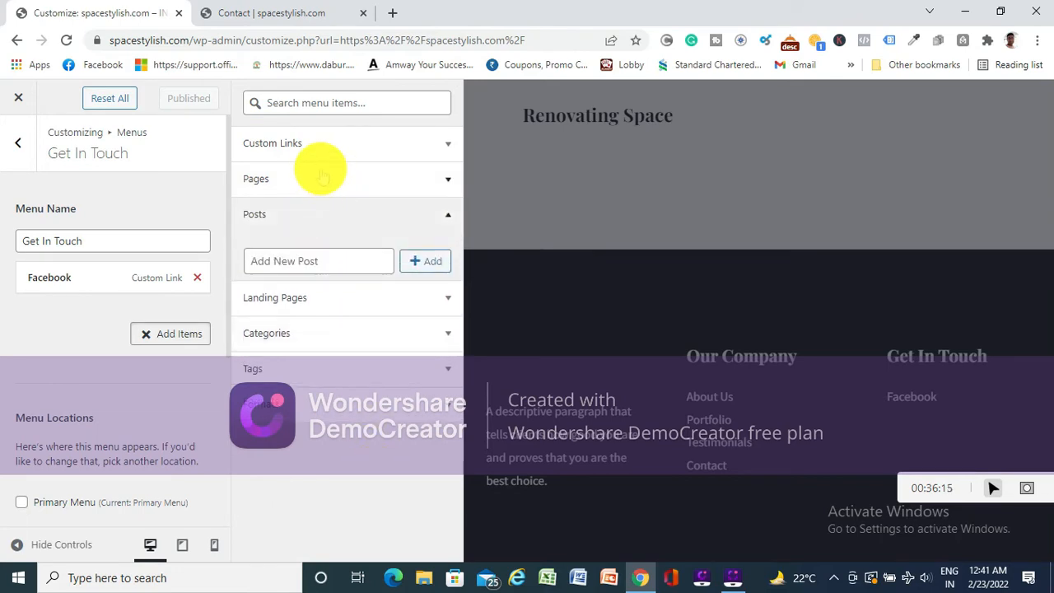
left_click(346, 140)
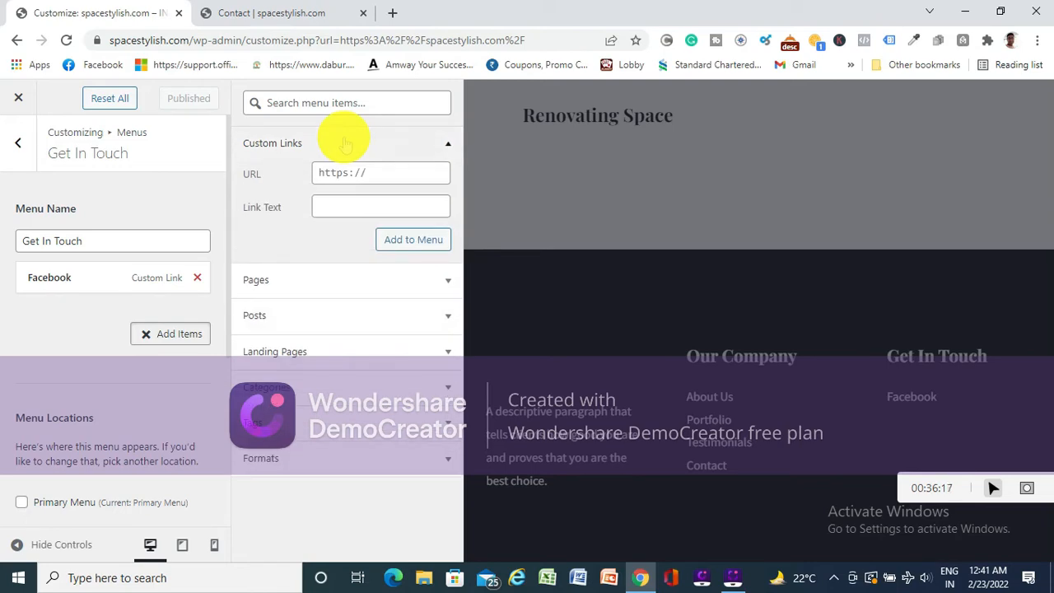
left_click(64, 333)
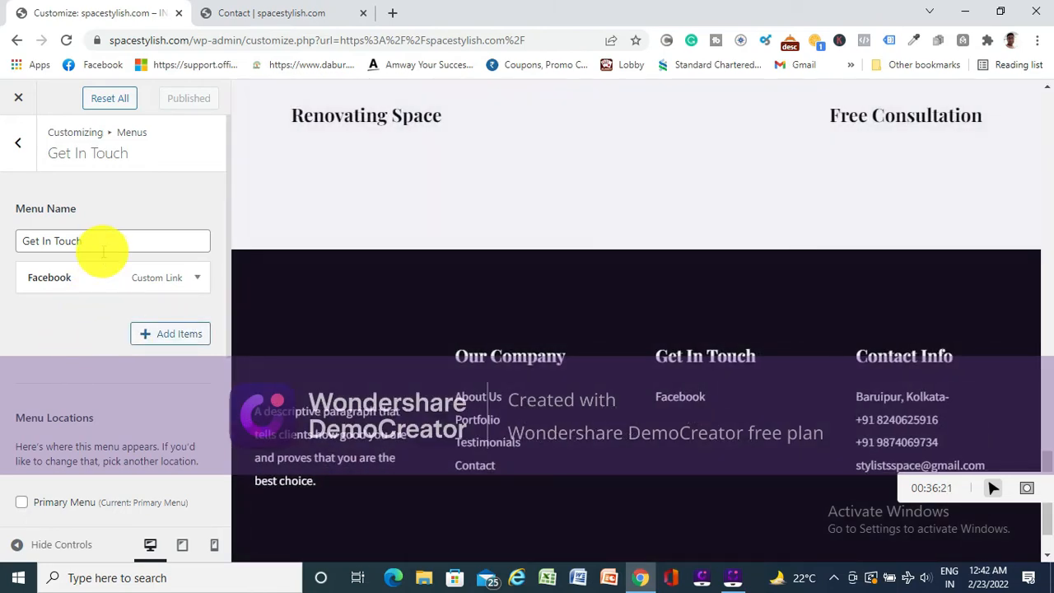
- Inspect the Facebook item's URL and navigation label settings, and look through the landing pages and pages that can be added
left_click(196, 278)
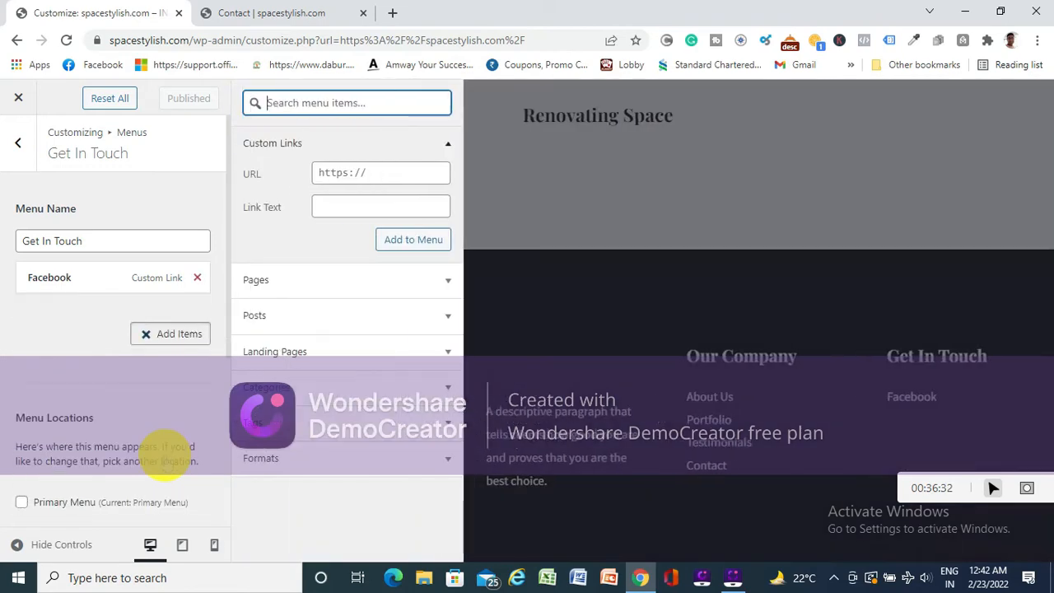
left_click(170, 458)
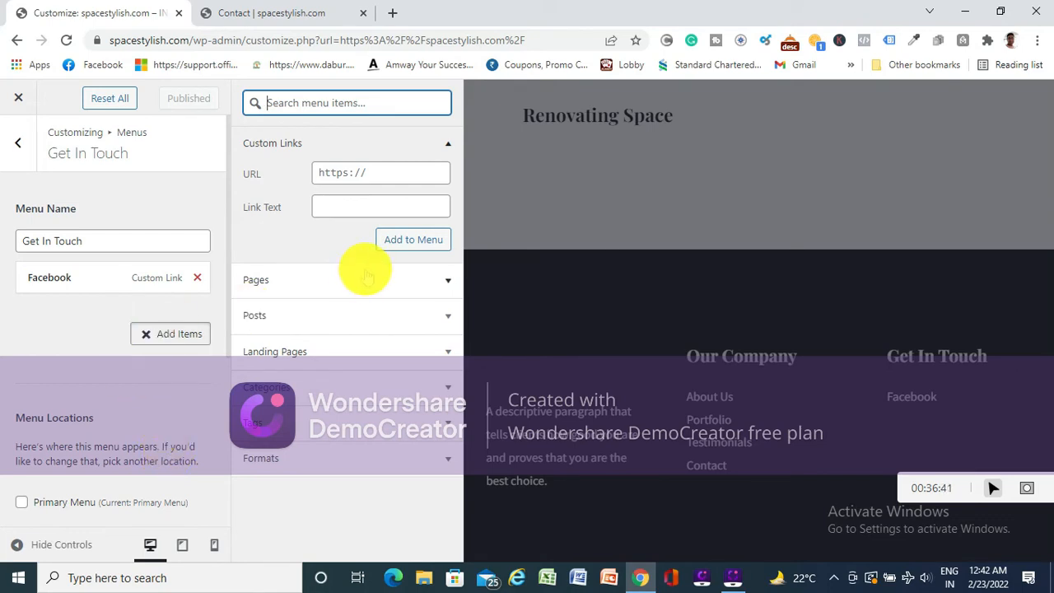
left_click(391, 352)
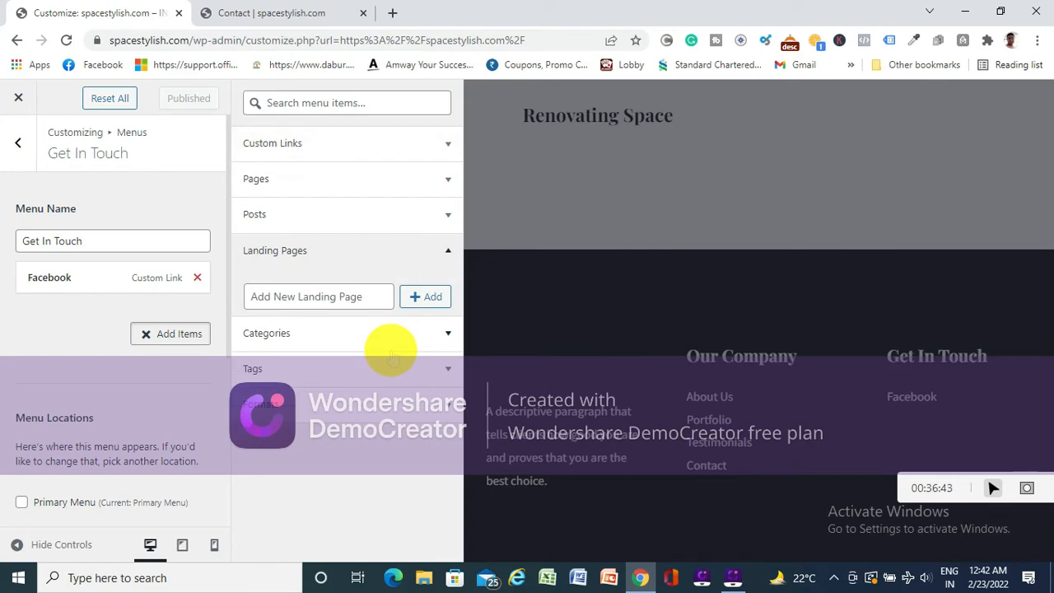
left_click(366, 177)
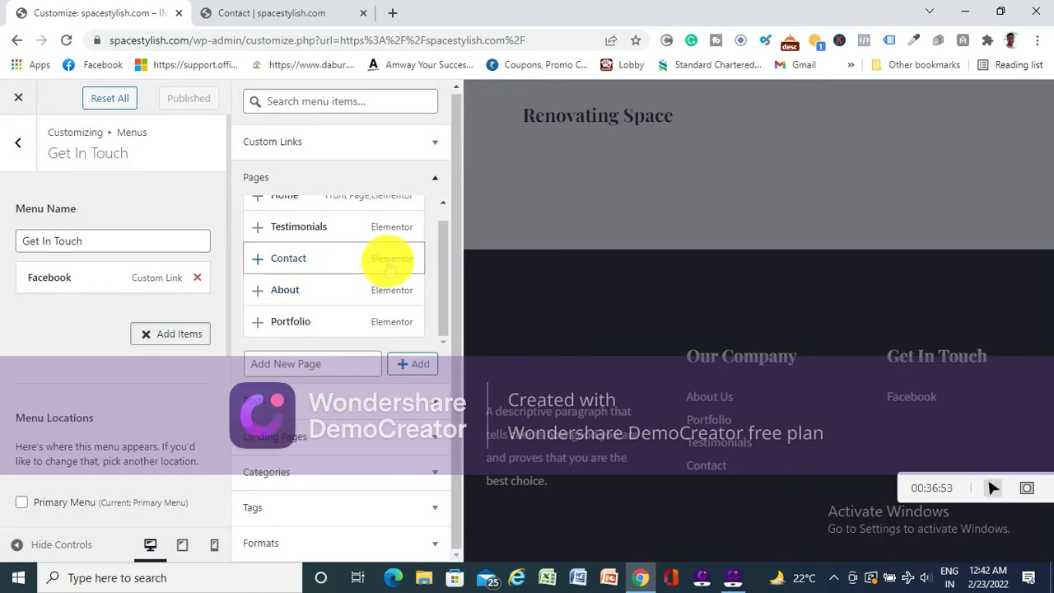
left_click(37, 318)
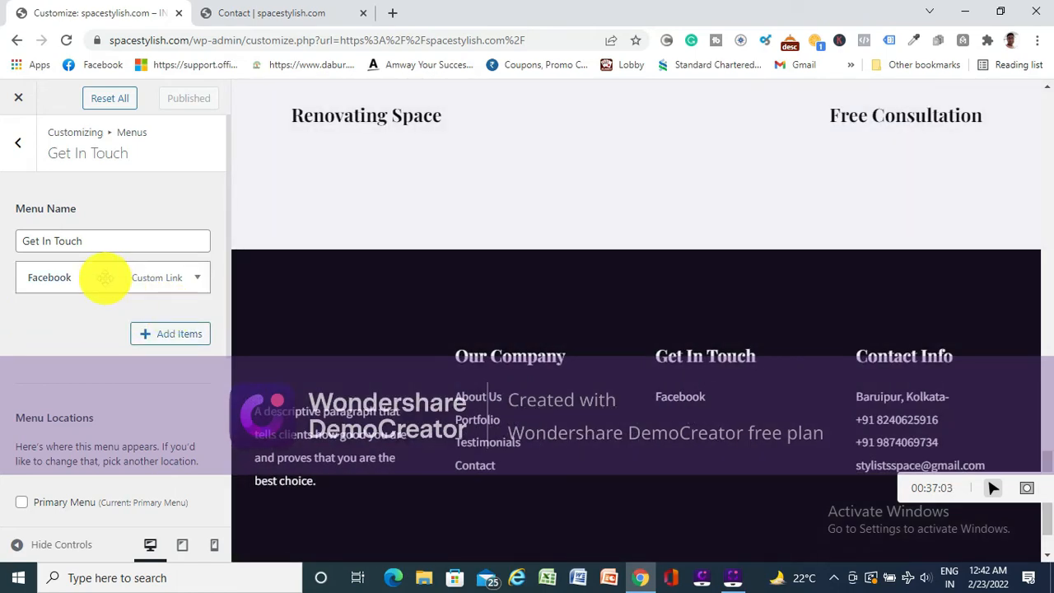
left_click(197, 280)
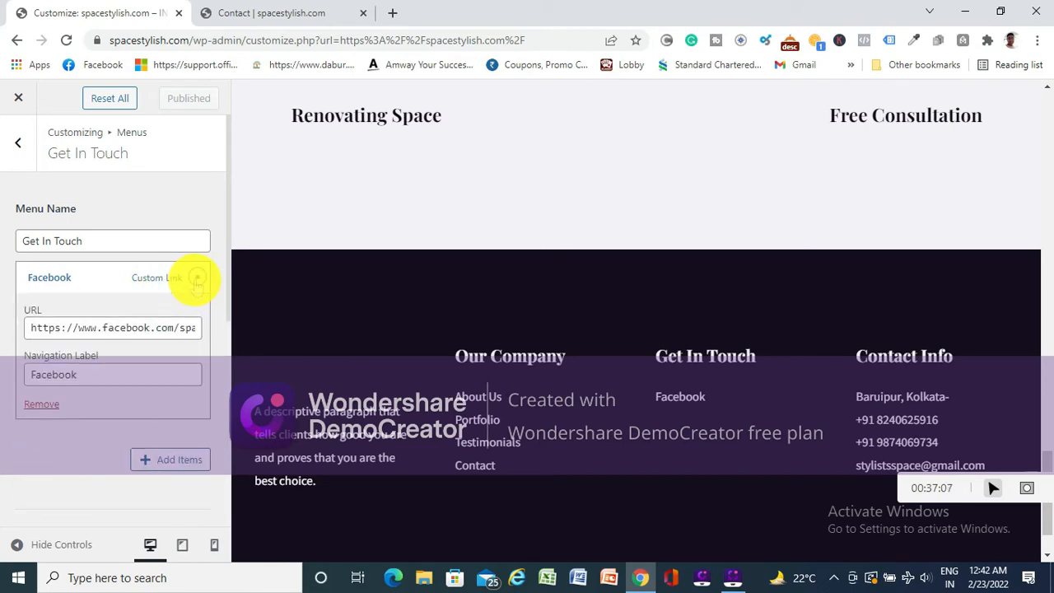
left_click(198, 280)
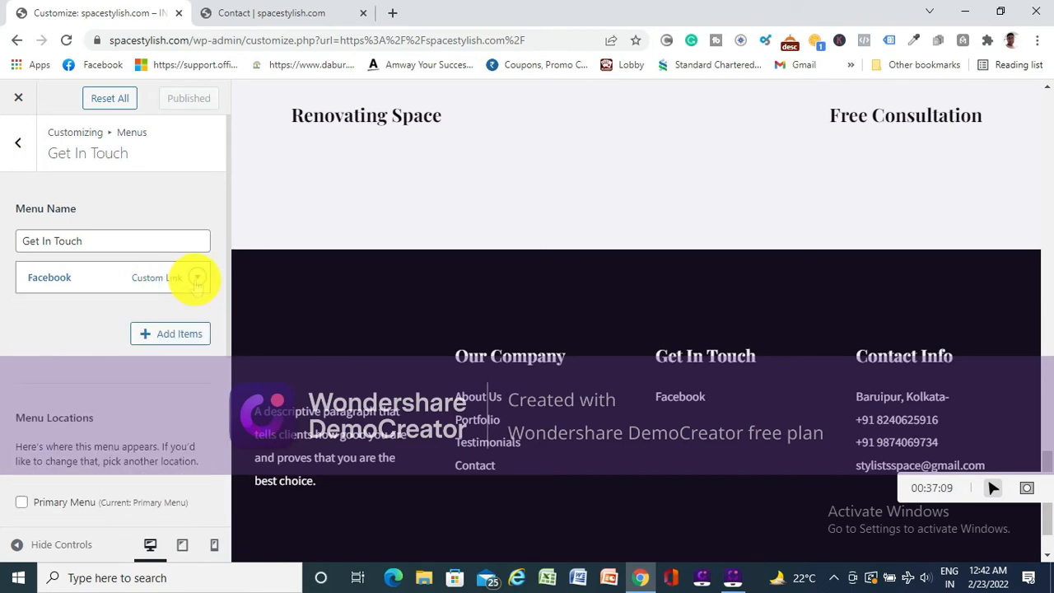
right_click(87, 279)
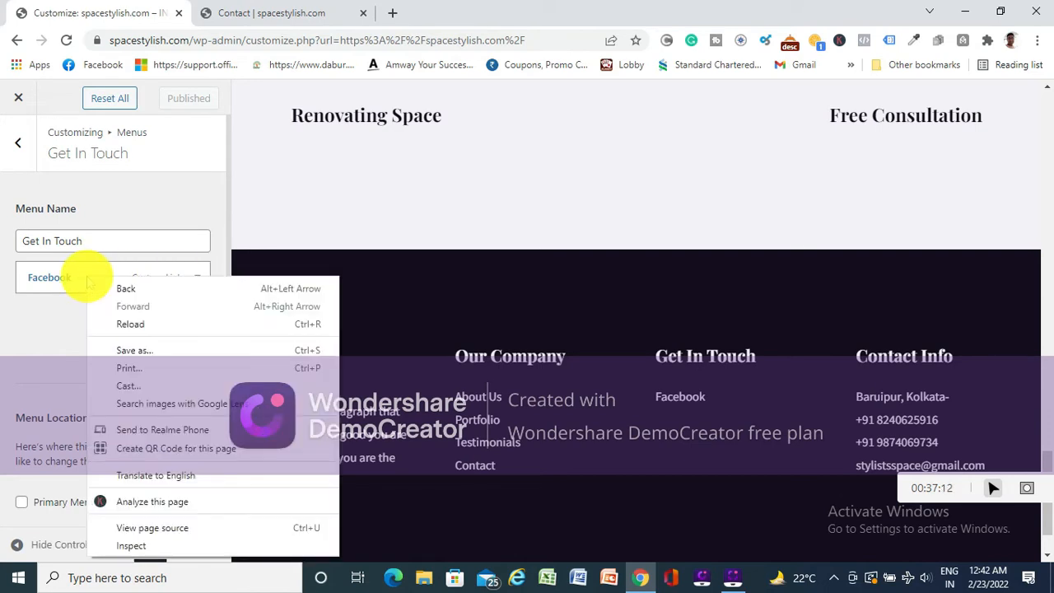
left_click(35, 303)
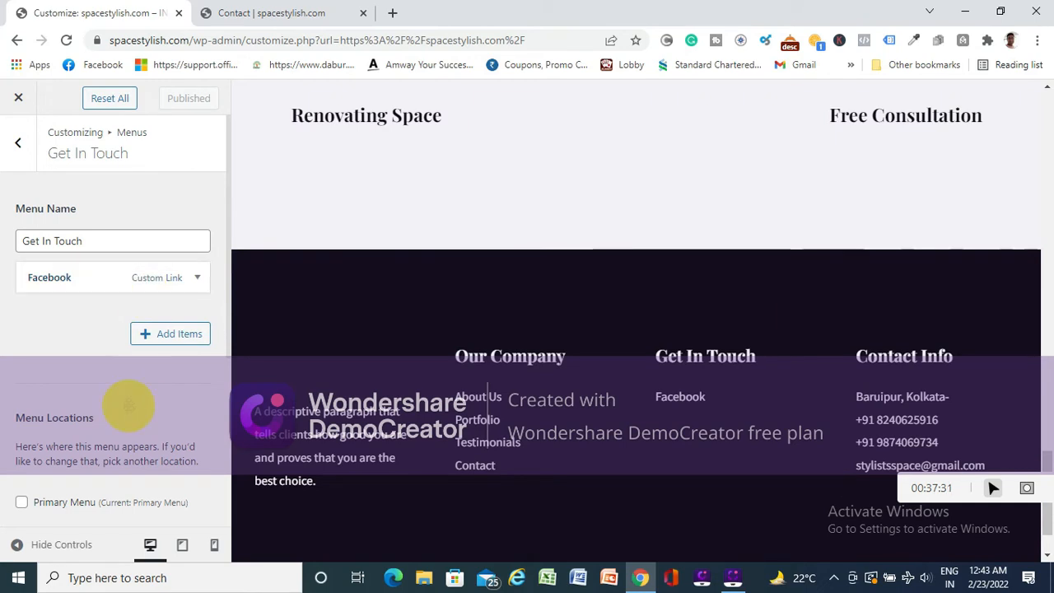
- Check the Get In Touch menu's location options and review the full list of pages available to add
scroll(86, 416, "down", 1)
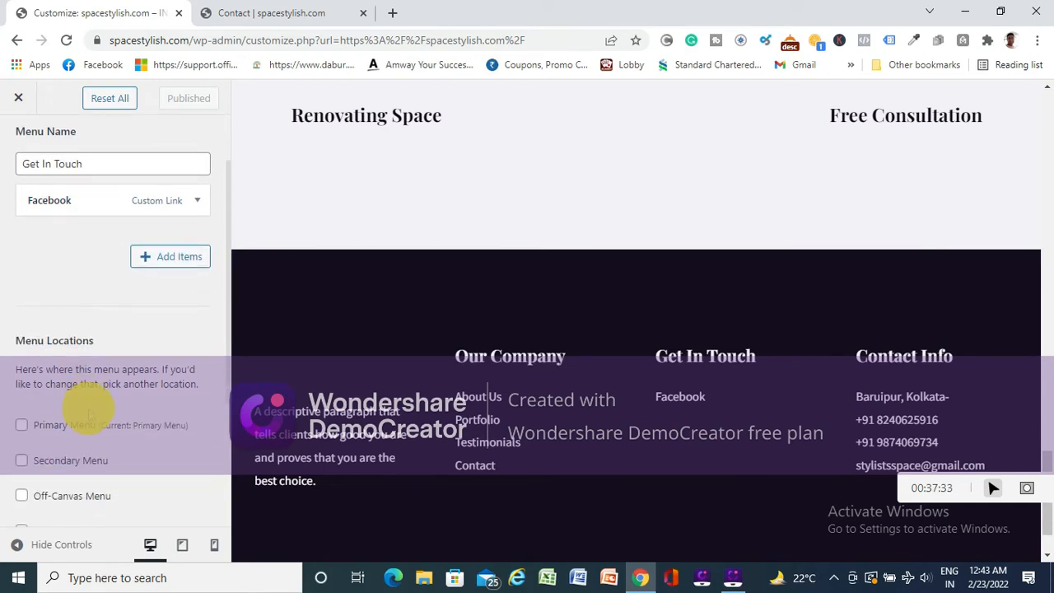
scroll(92, 405, "up", 1)
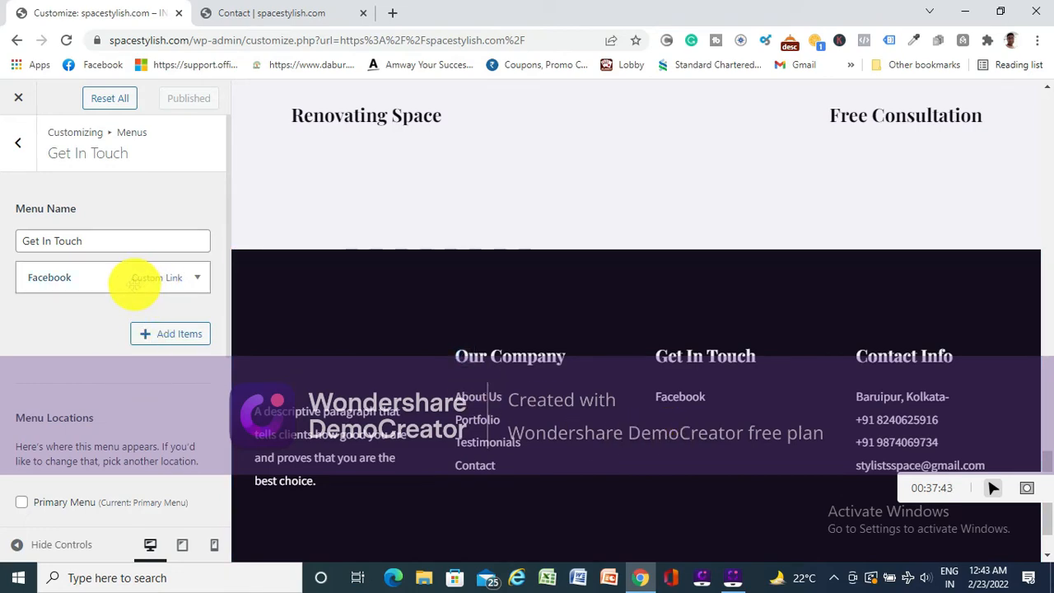
left_click(170, 334)
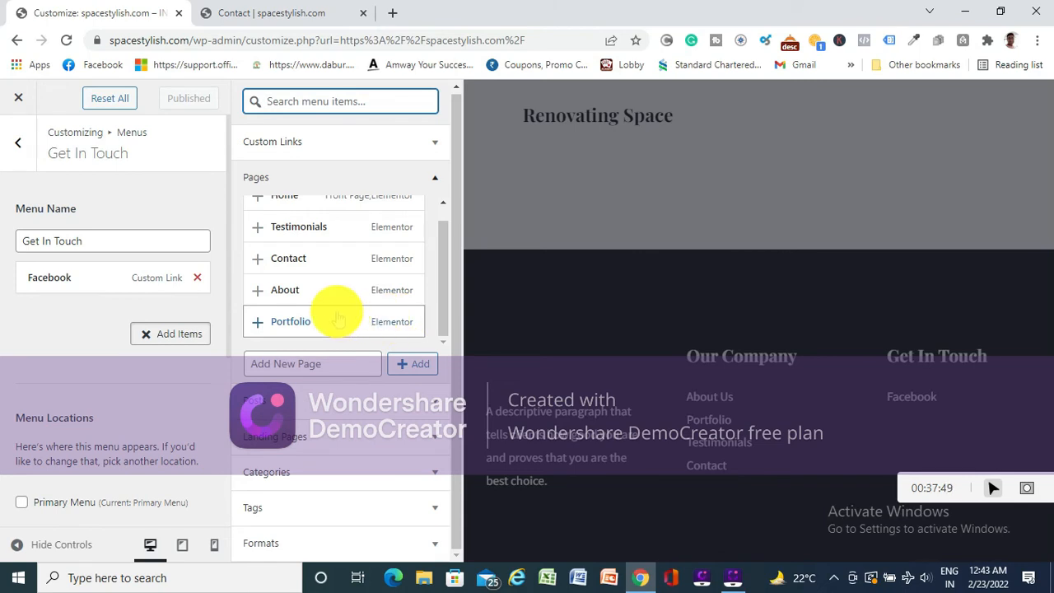
scroll(336, 306, "up", 1)
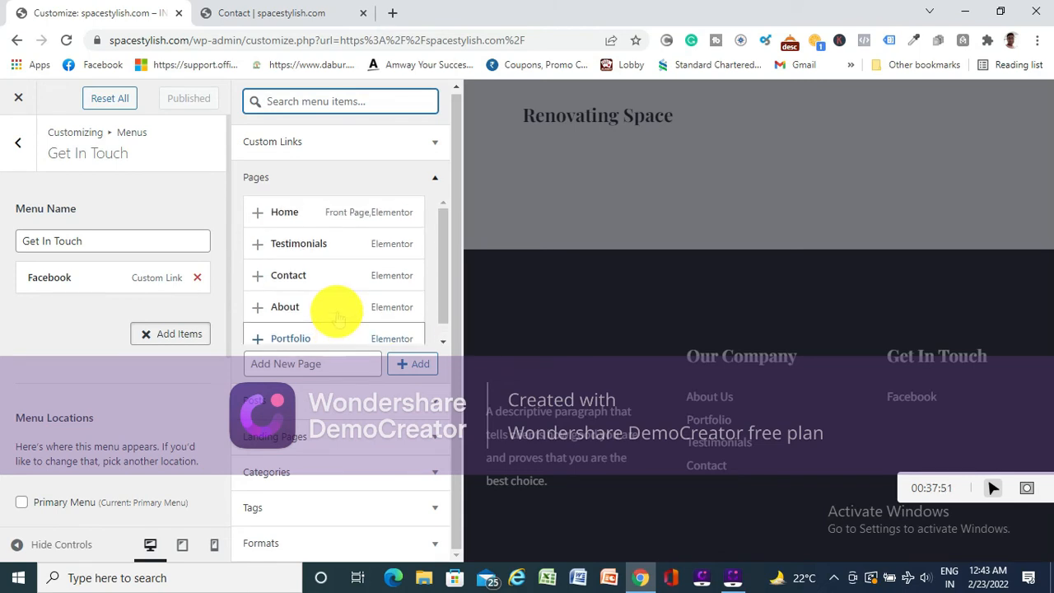
scroll(306, 242, "down", 1)
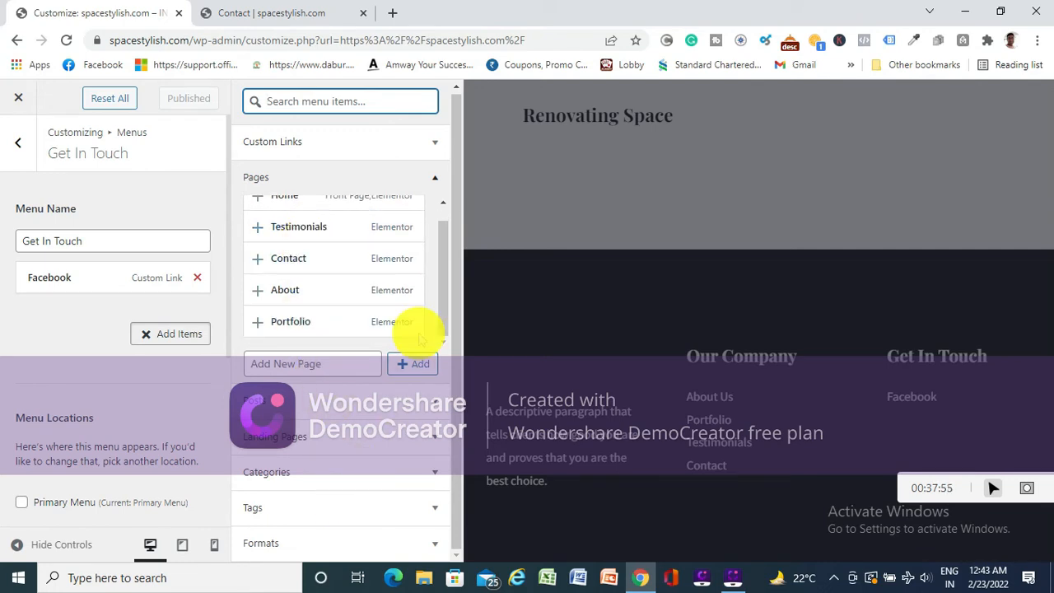
scroll(439, 272, "up", 1)
mouse_move(442, 262)
left_mouse_down()
mouse_move(444, 220)
mouse_move(442, 258)
left_mouse_up()
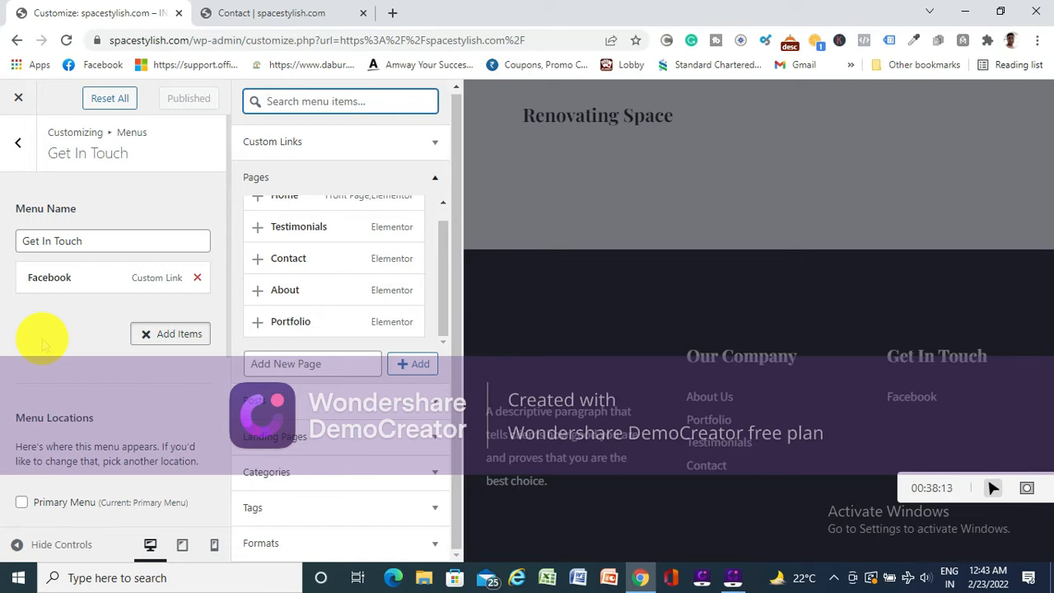
- Return to the list of all menus and examine the footer columns and Why Choose Us section in the site preview
left_click(18, 141)
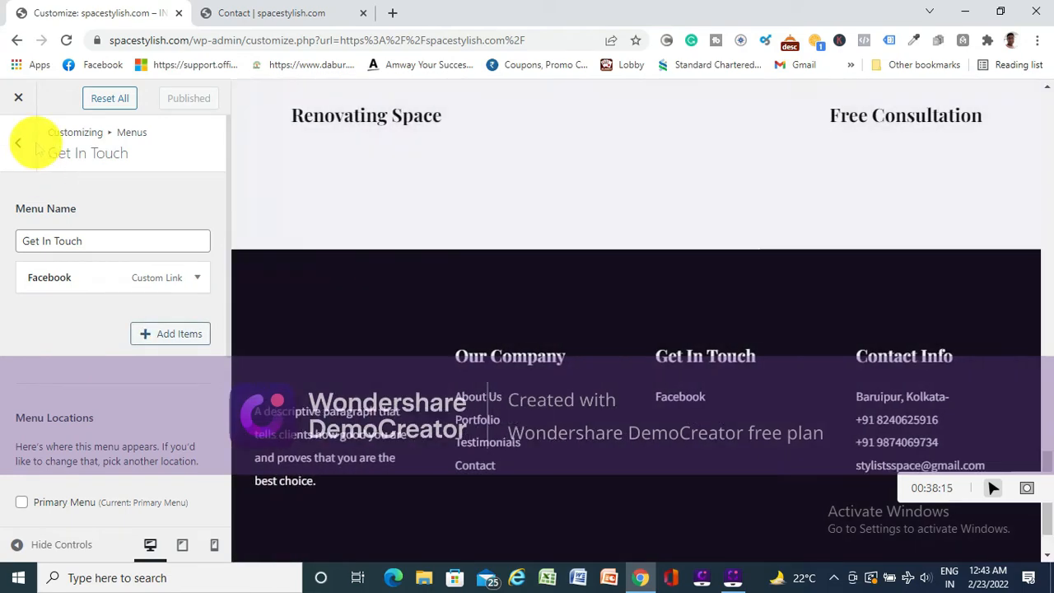
left_click(18, 141)
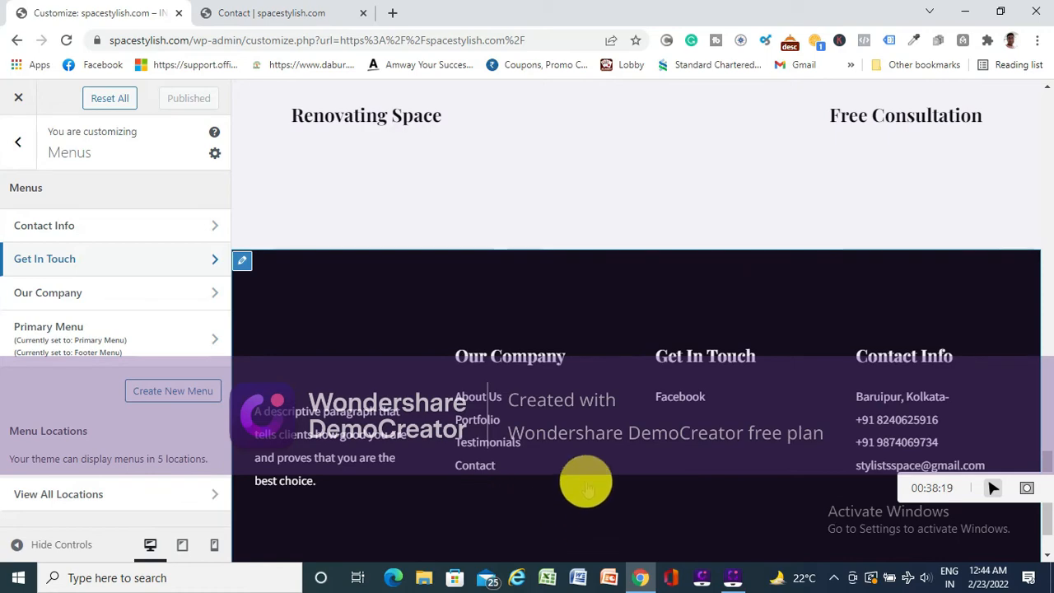
scroll(602, 431, "down", 1)
scroll(601, 435, "up", 4)
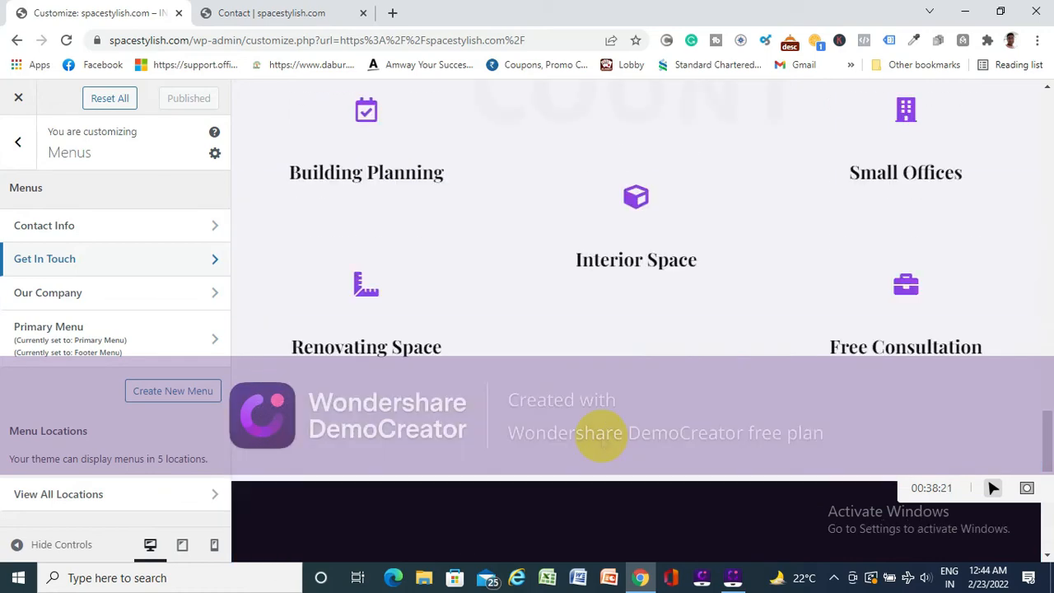
scroll(602, 435, "down", 4)
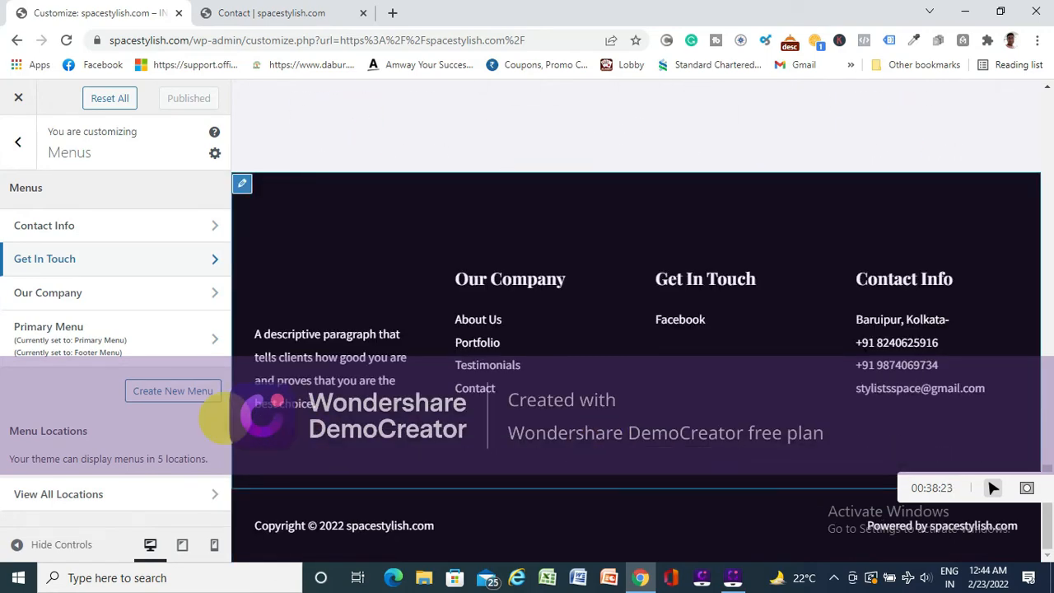
scroll(486, 393, "up", 6)
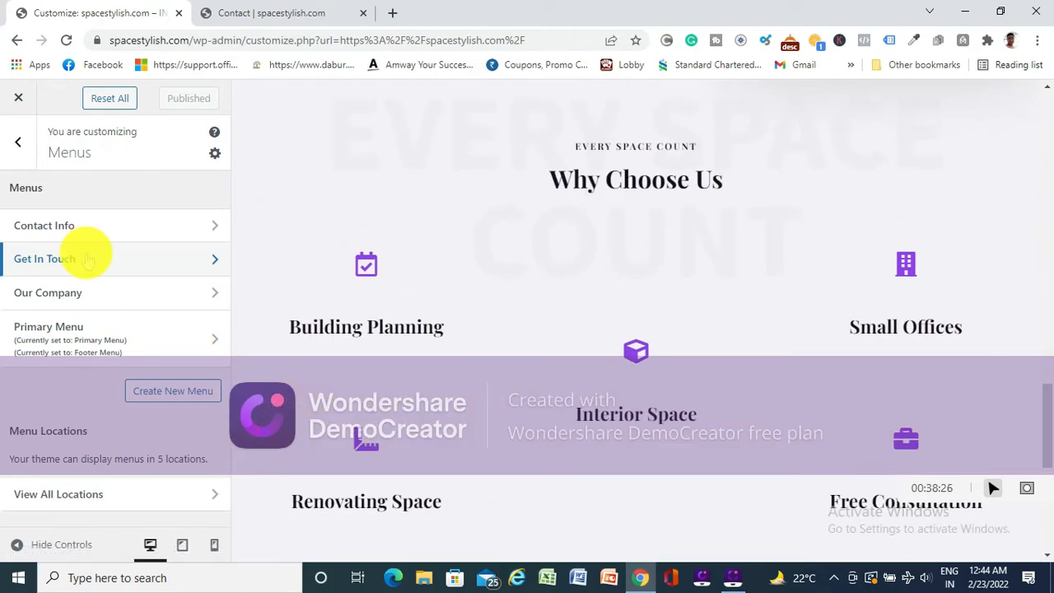
- Reopen the Get In Touch menu, then expand and collapse the Facebook item's settings
left_click(165, 256)
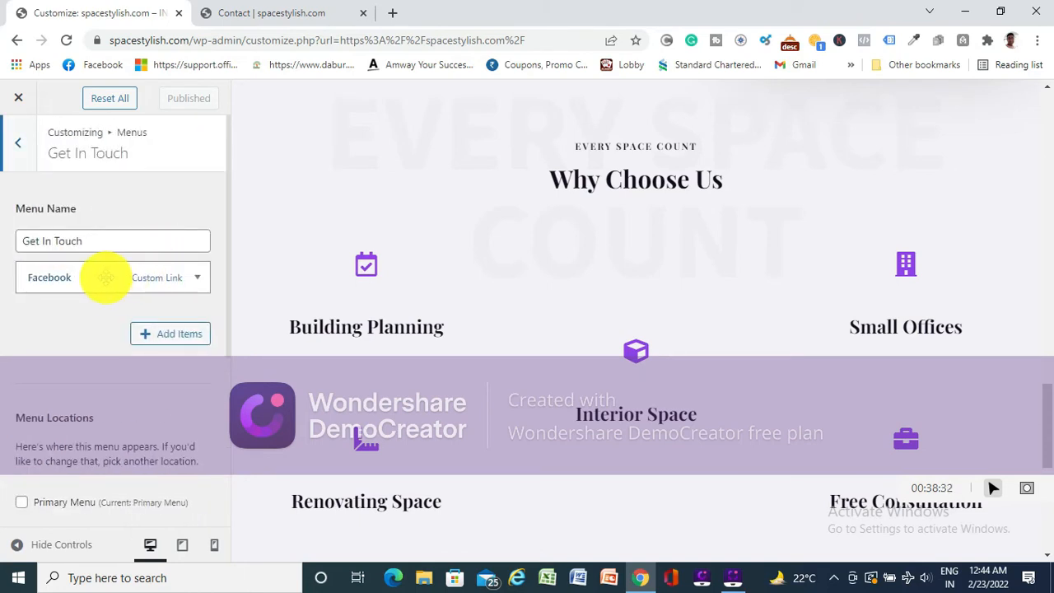
mouse_move(106, 278)
left_mouse_down()
mouse_move(105, 300)
mouse_move(106, 278)
left_mouse_up()
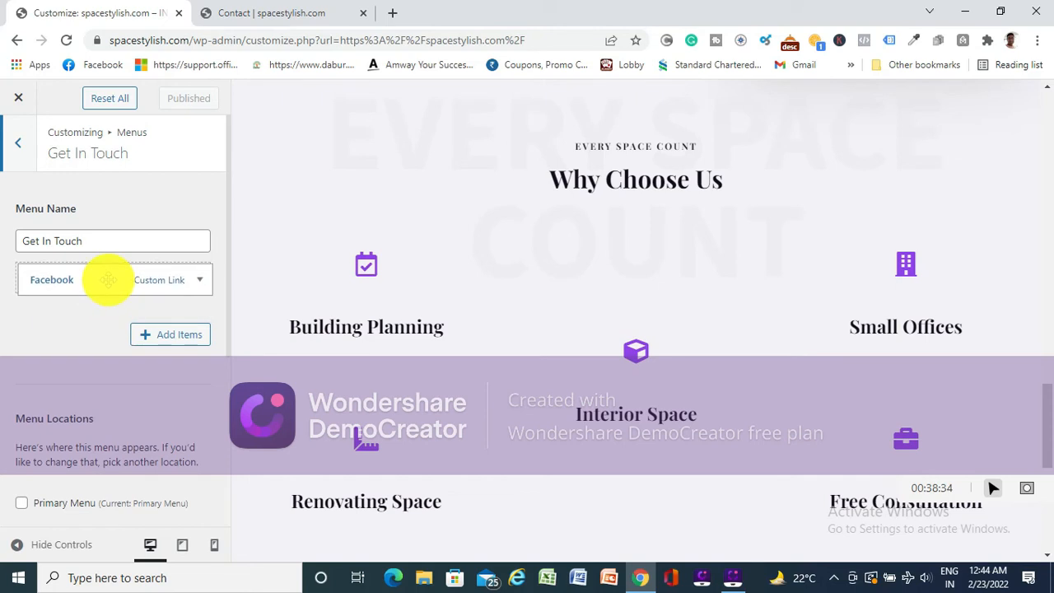
left_click(196, 278)
left_click(196, 278)
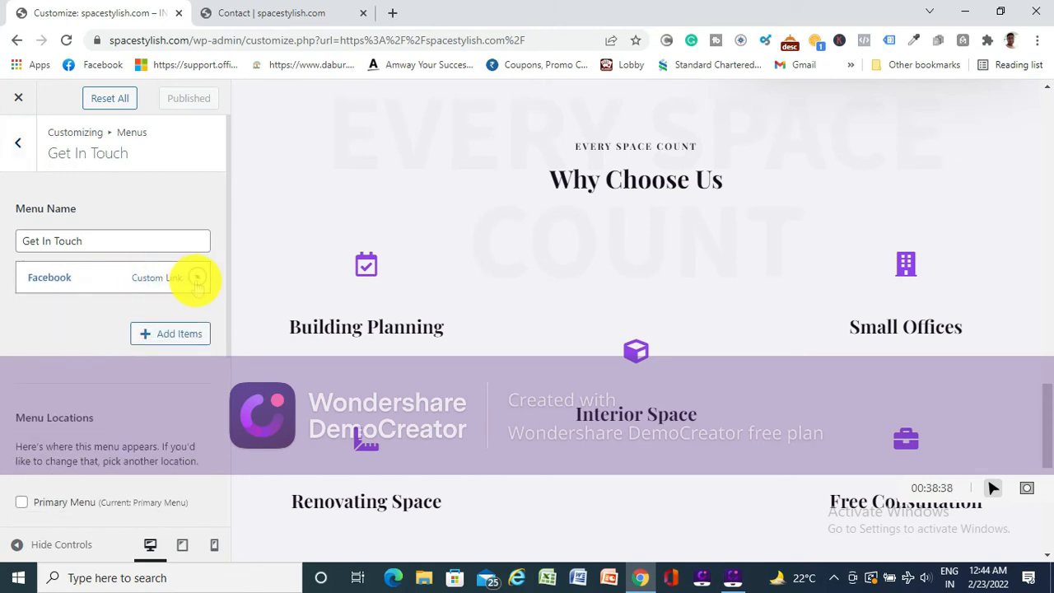
- Search the items available for the Get In Touch menu for INS and Instagr, and clear the search
left_click(144, 334)
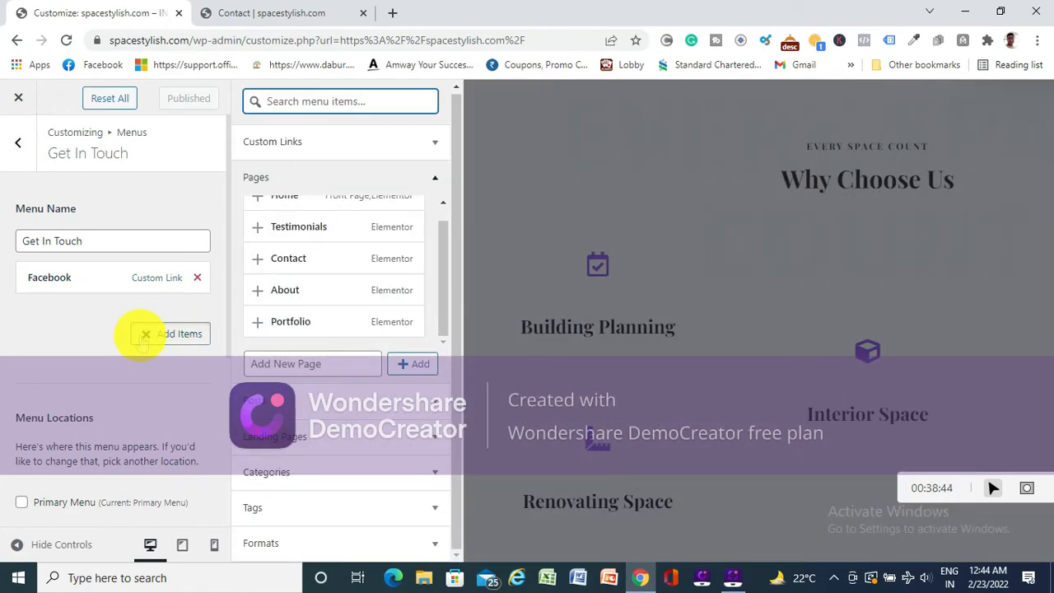
type("INS")
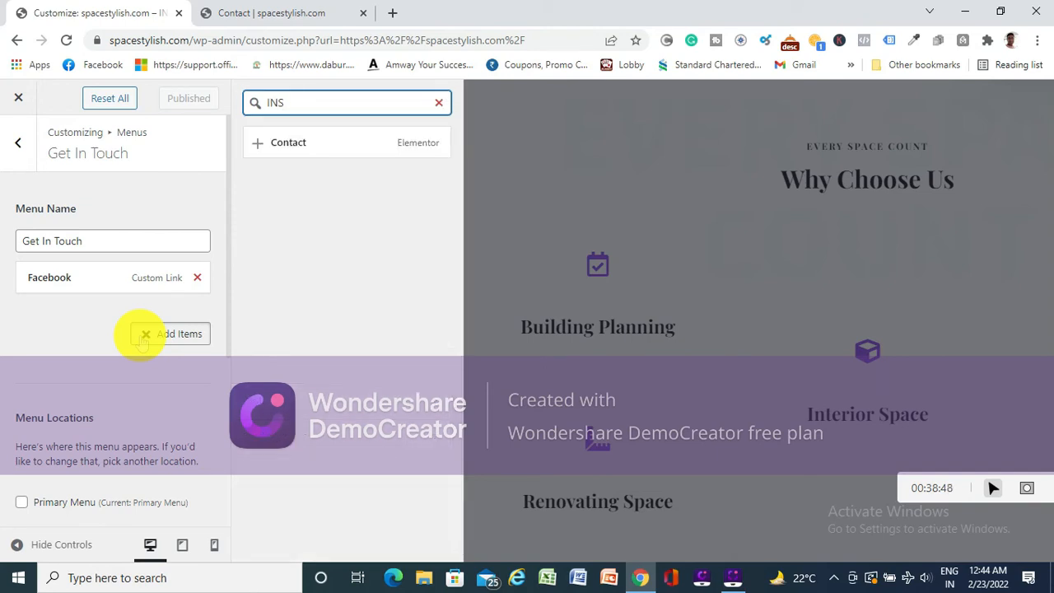
key("BackSpace")
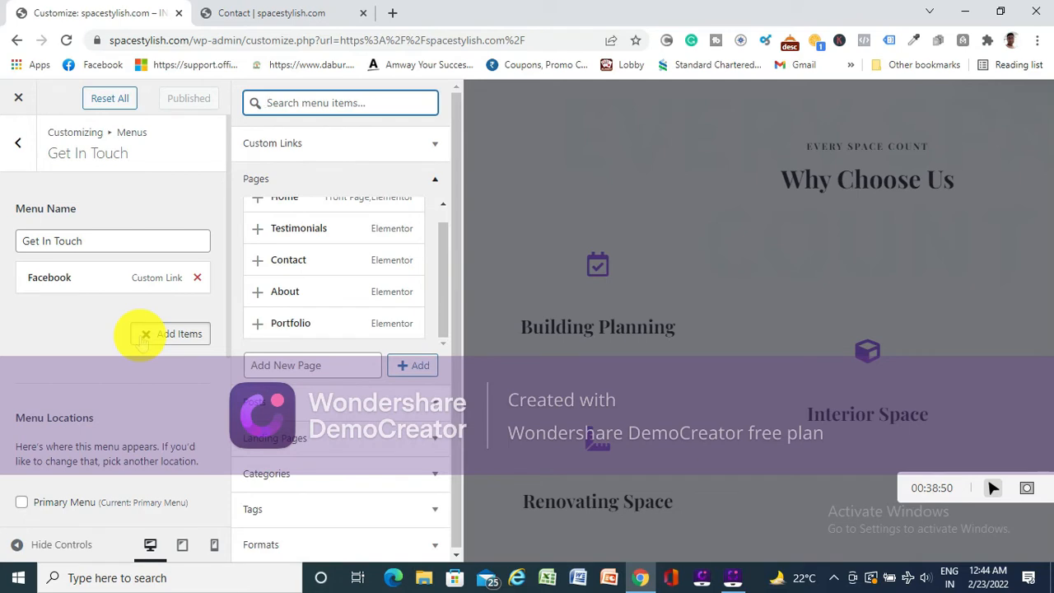
type("Ins")
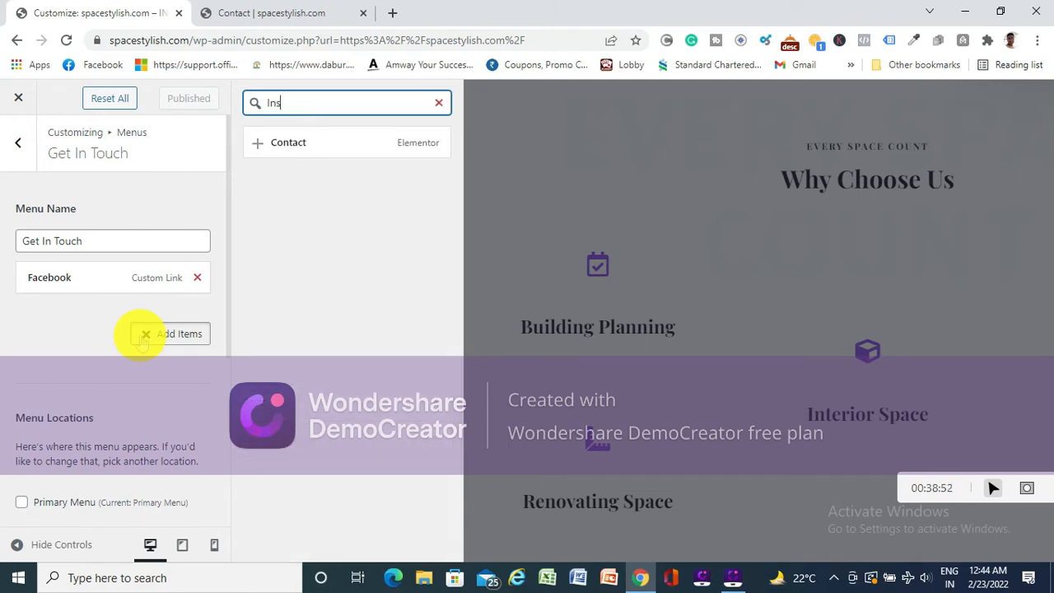
type("tagr")
key("BackSpace")
key("BackSpace")
key("BackSpace")
key("BackSpace")
key("BackSpace")
key("BackSpace")
key("BackSpace")
key("BackSpace")
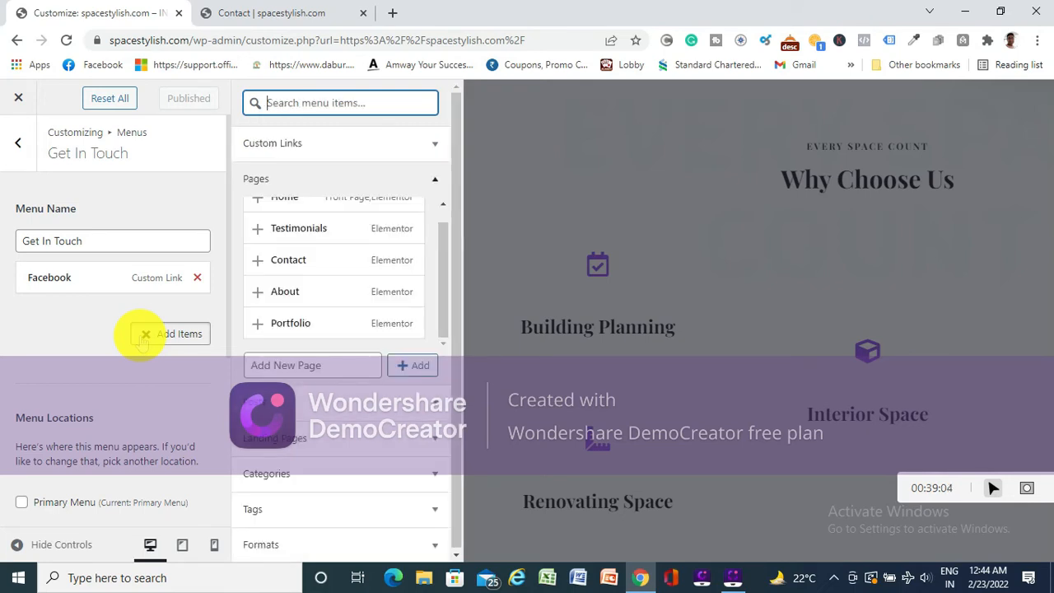
- Create new pages named Instagram and Linkedin and add them as items to the Get In Touch menu
left_click(293, 366)
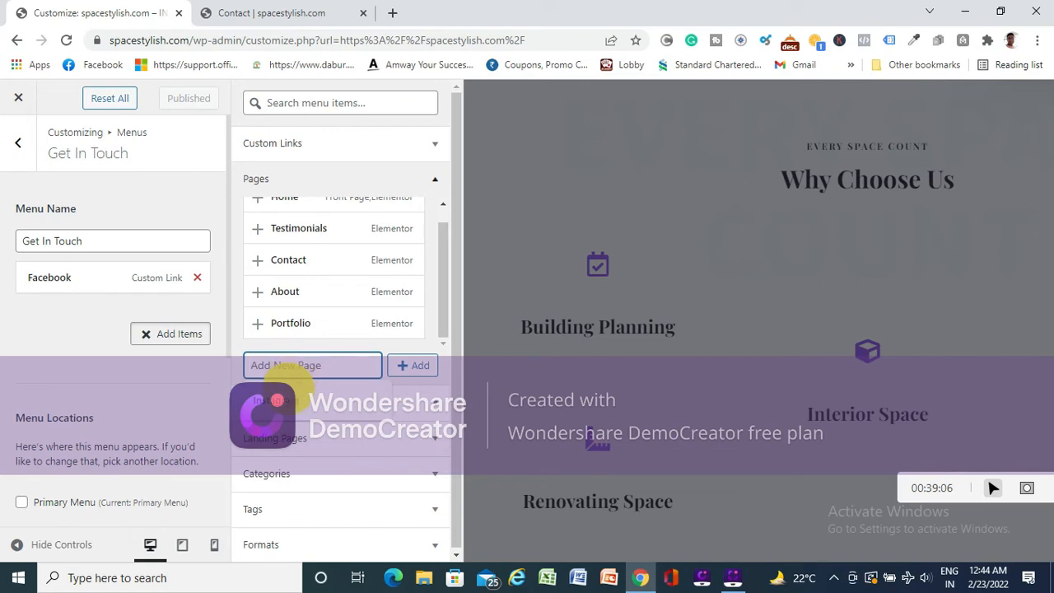
left_click(290, 387)
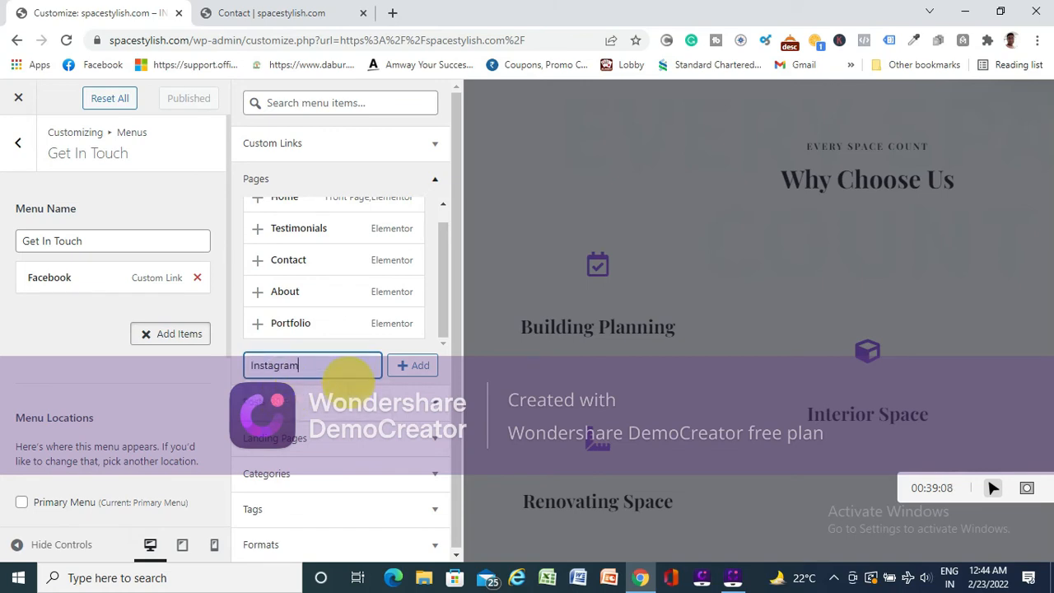
left_click(416, 365)
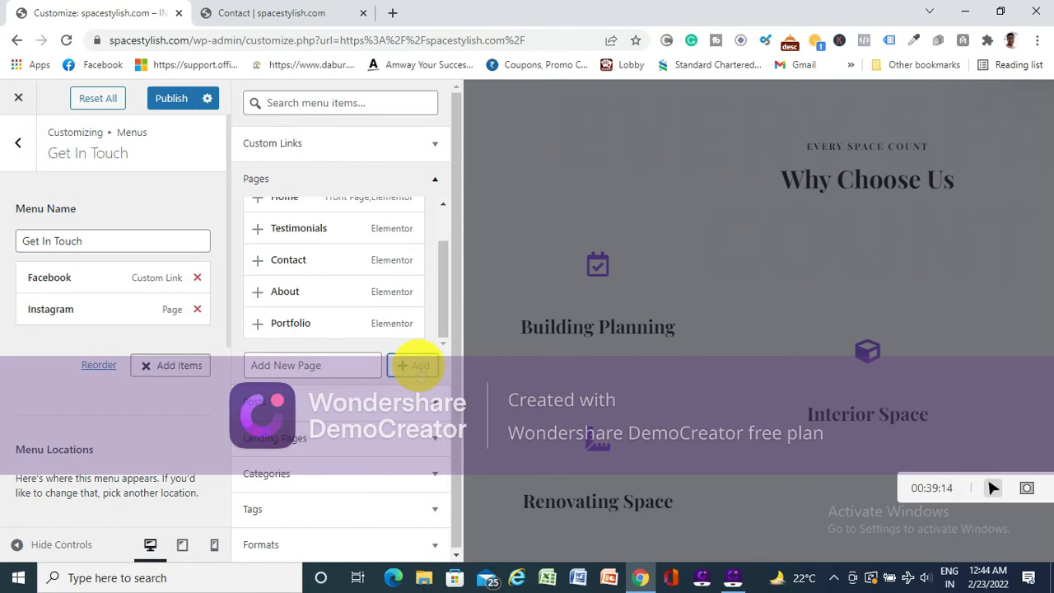
left_click(314, 365)
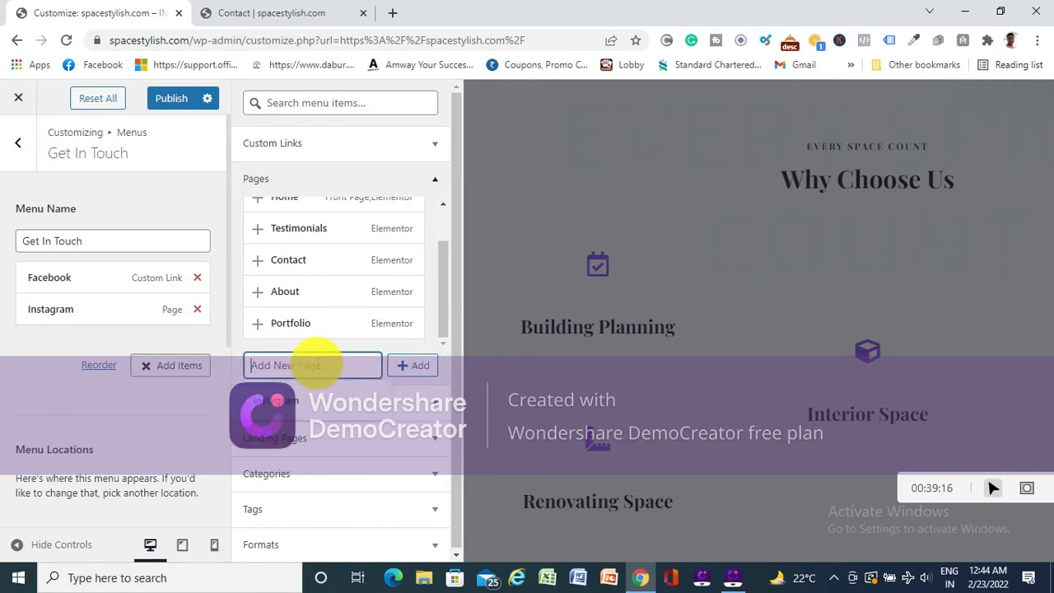
type("Linkedin")
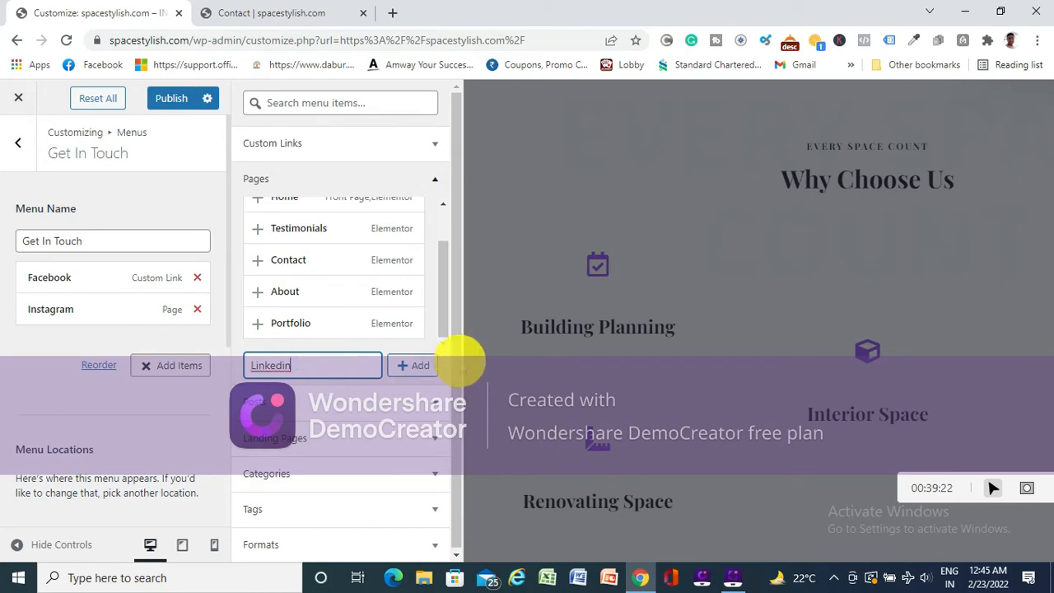
left_click(414, 365)
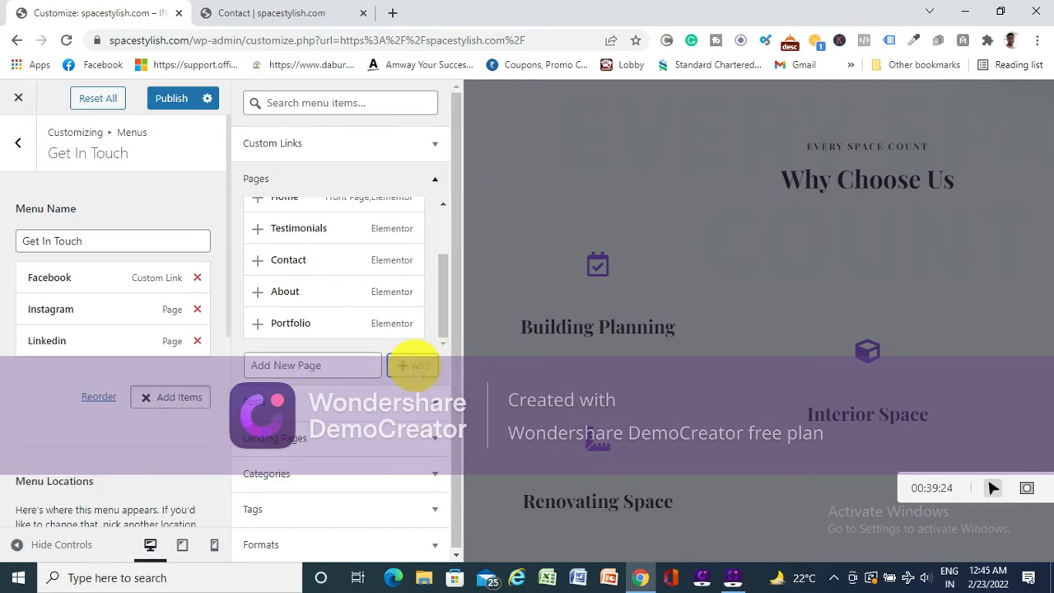
- Expand the Instagram menu item, check the footer in the preview, and re-enter Instagram as its navigation label
left_click(91, 317)
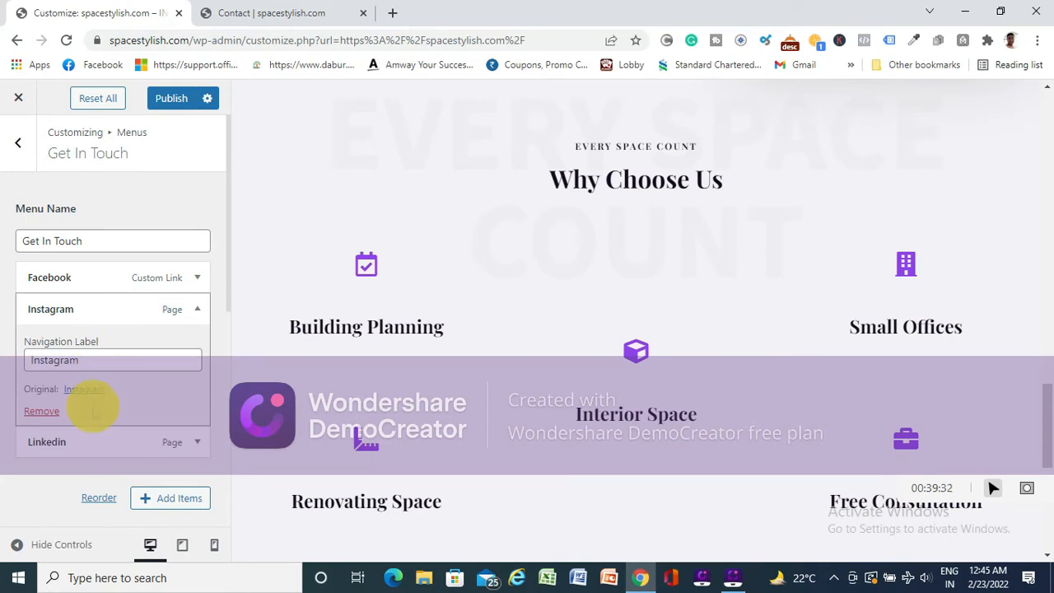
scroll(579, 344, "down", 10)
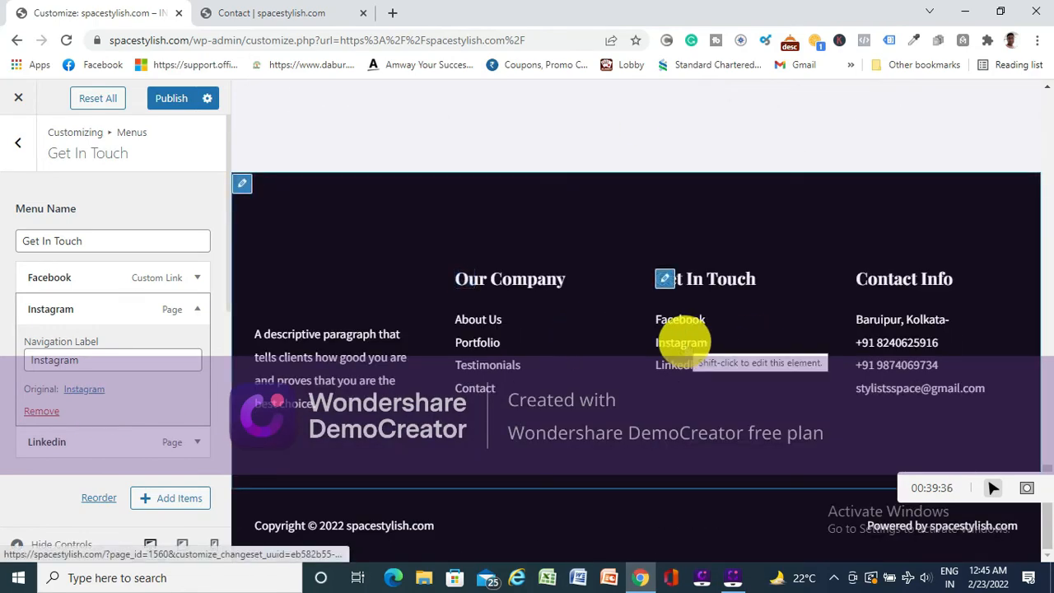
left_click(130, 360)
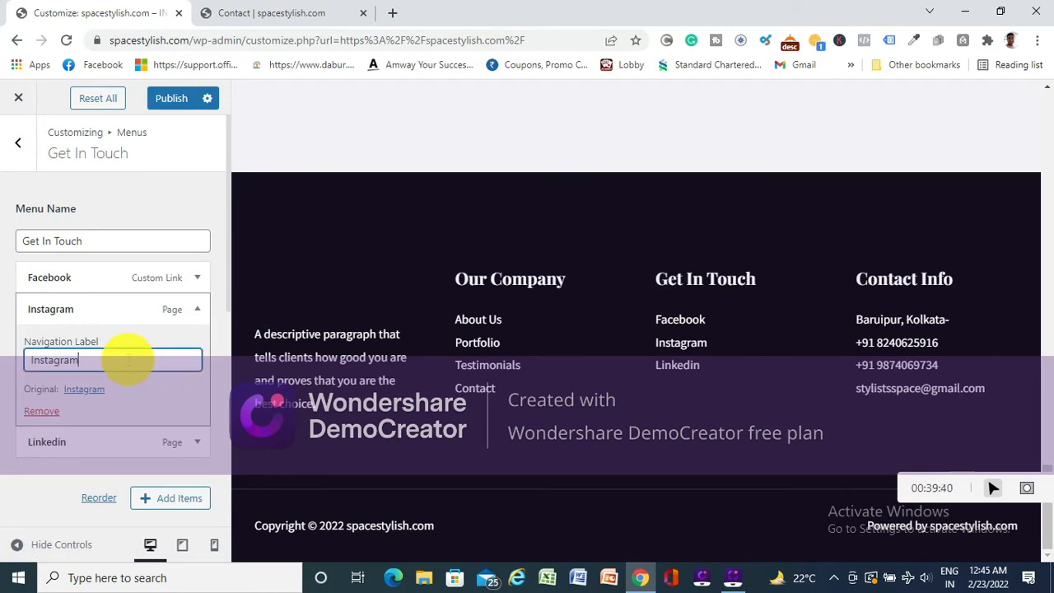
key("BackSpace")
key("BackSpace")
key("BackSpace")
key("BackSpace")
key("BackSpace")
type("agram")
left_click(23, 186)
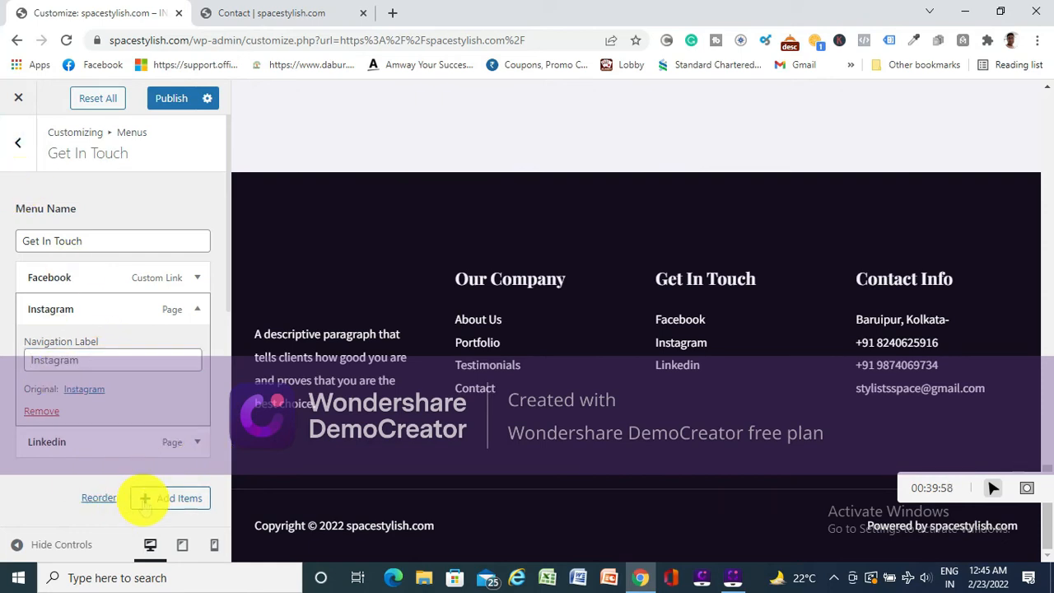
- Remove the Linkedin and Instagram items from the Get In Touch menu and publish the changes
left_click(189, 435)
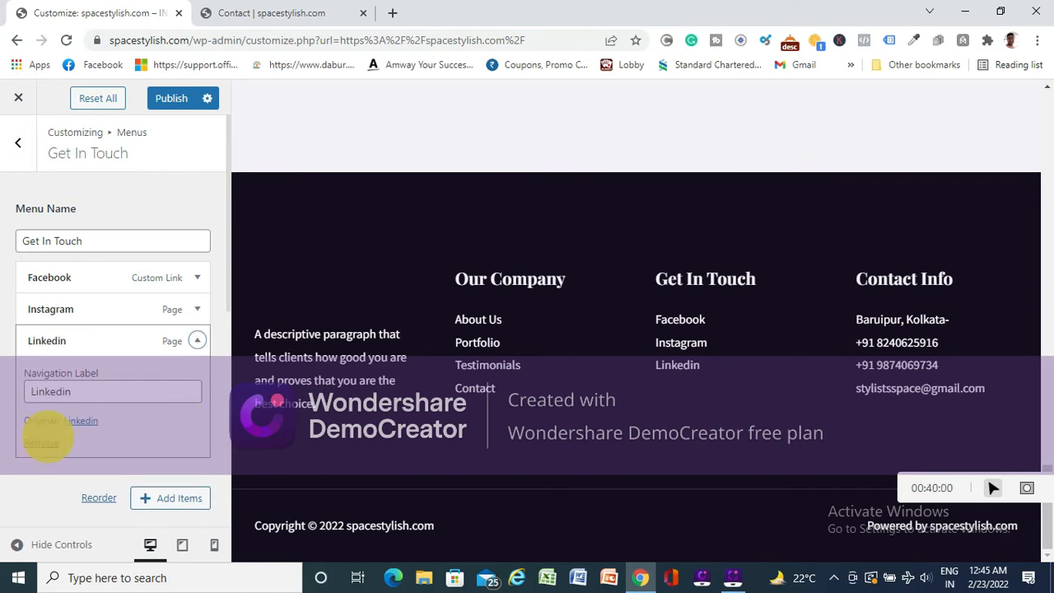
left_click(42, 442)
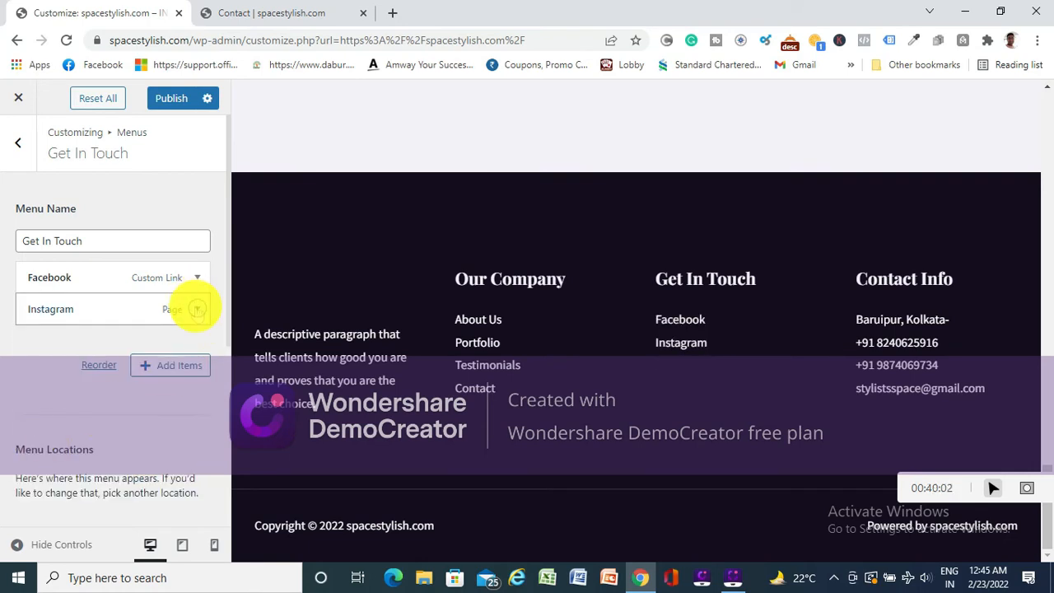
left_click(197, 309)
left_click(41, 411)
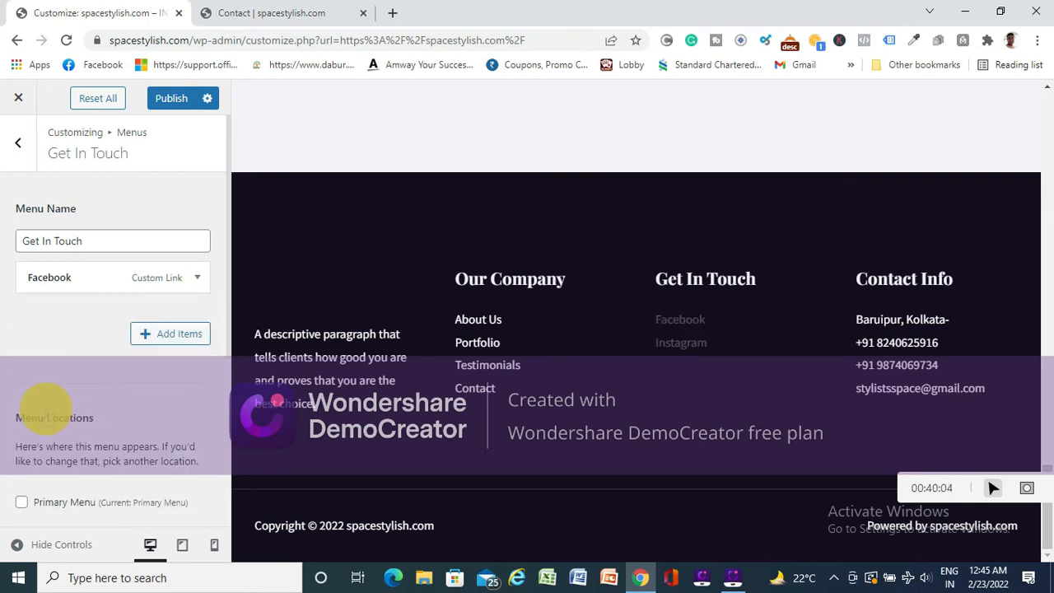
left_click(171, 100)
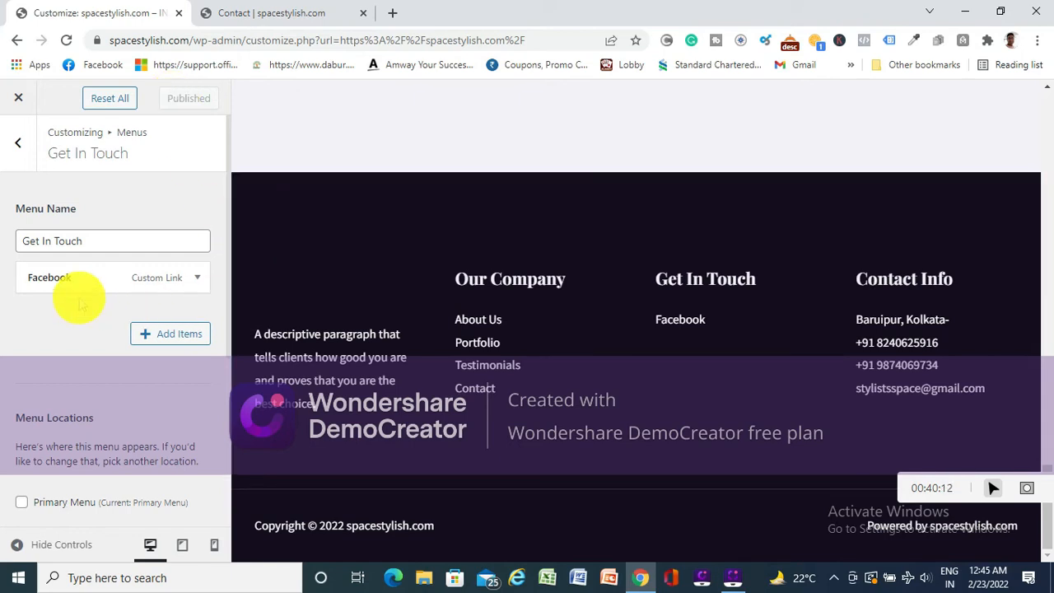
- Return to the main Customizer sections, close the Customizer, and go to the site's admin dashboard
left_click(18, 140)
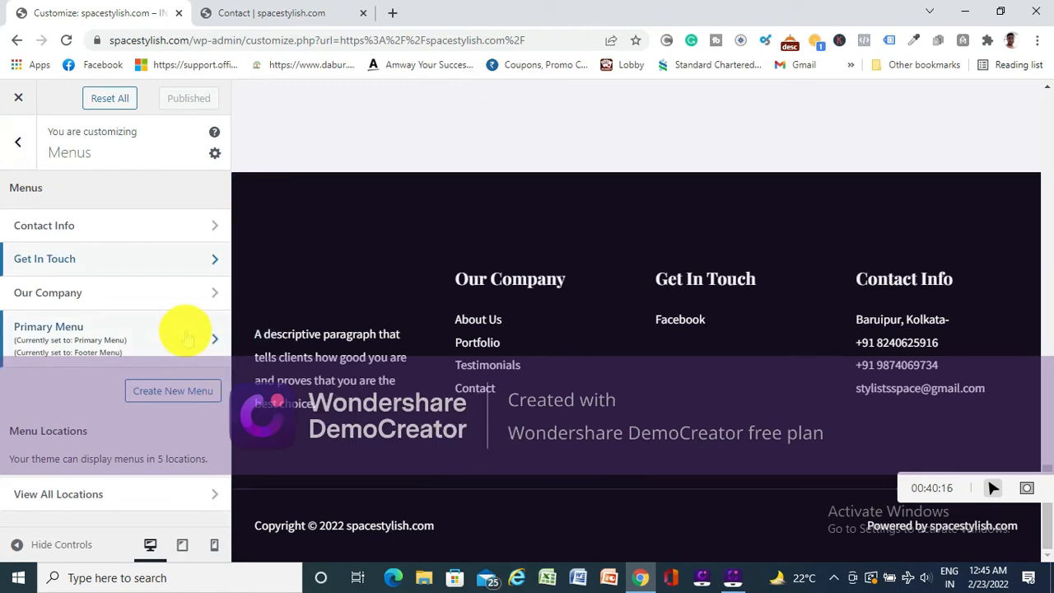
left_click(18, 143)
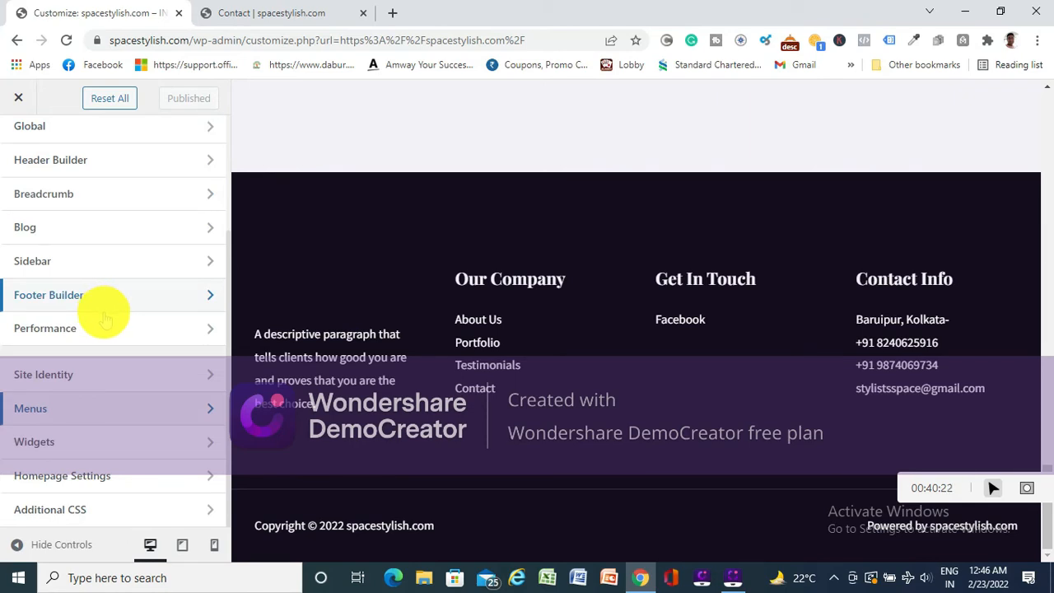
scroll(71, 183, "up", 3)
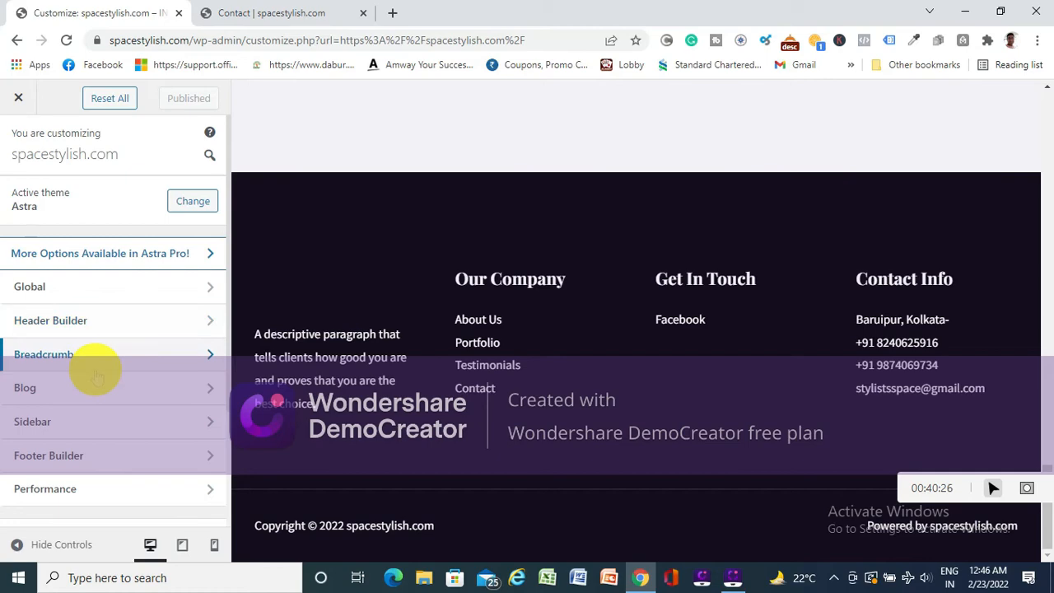
left_click(18, 97)
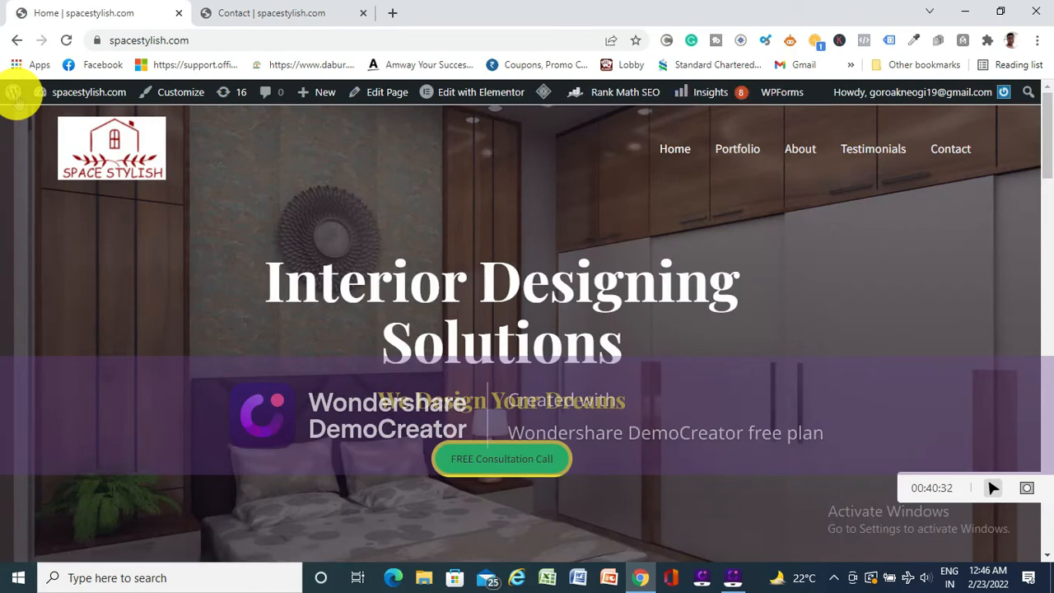
mouse_move(50, 92)
left_click(61, 120)
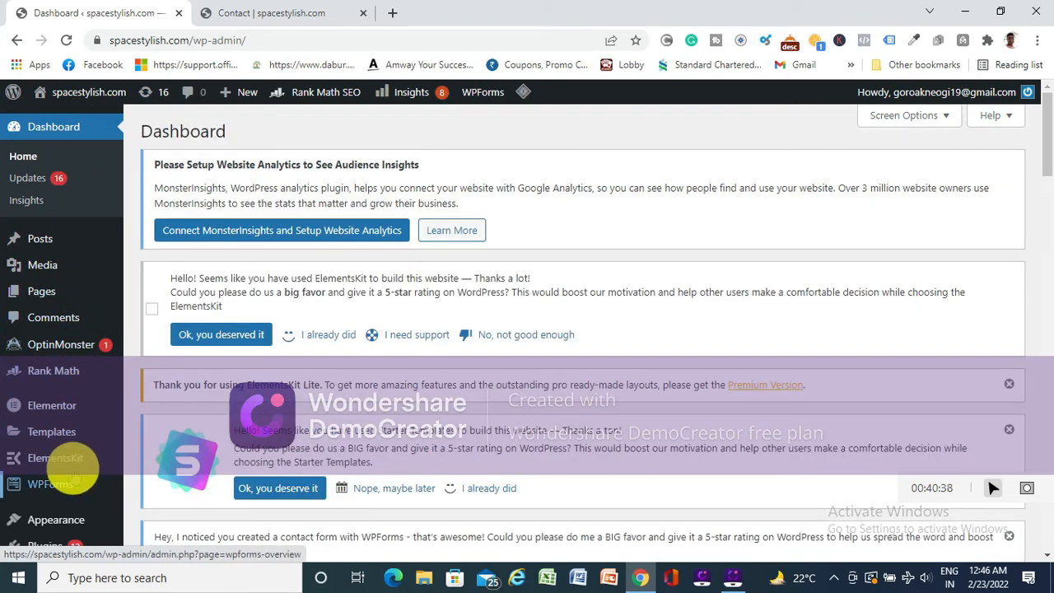
- Try to open the Header Footer templates of ElementsKit
mouse_move(58, 462)
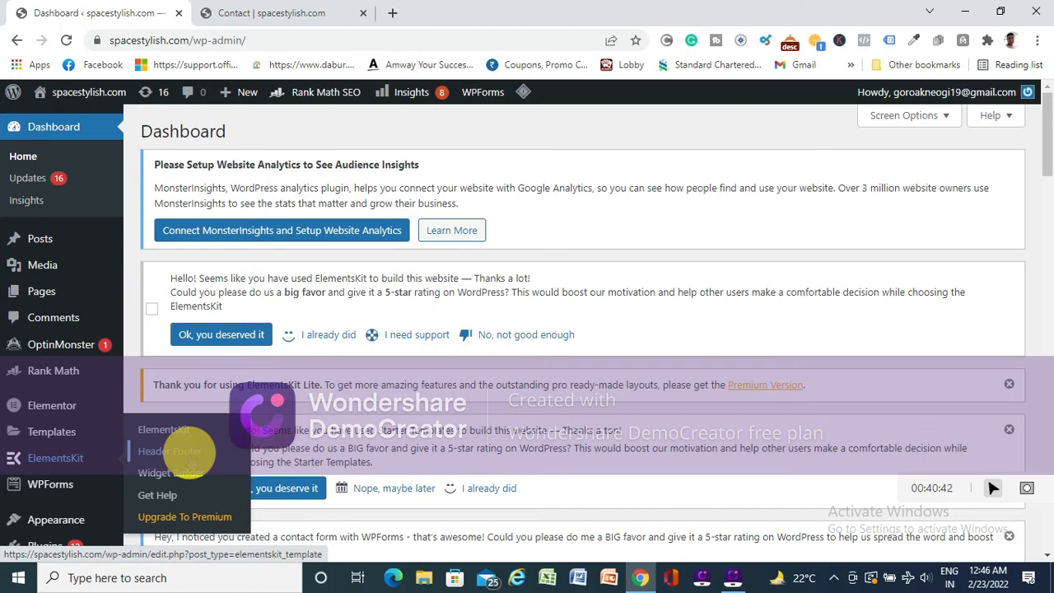
left_click(186, 453)
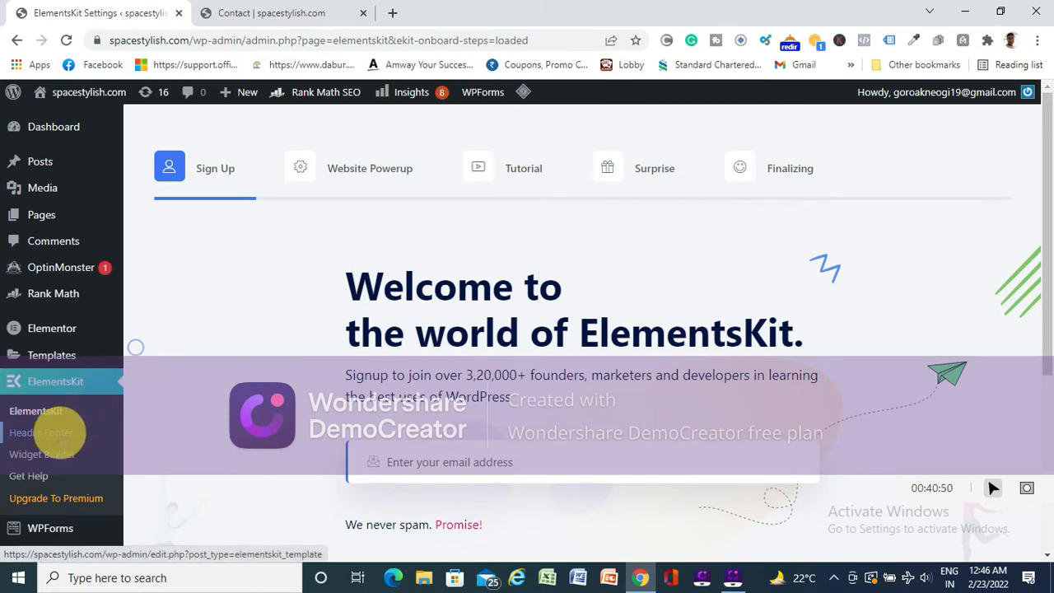
left_click(63, 434)
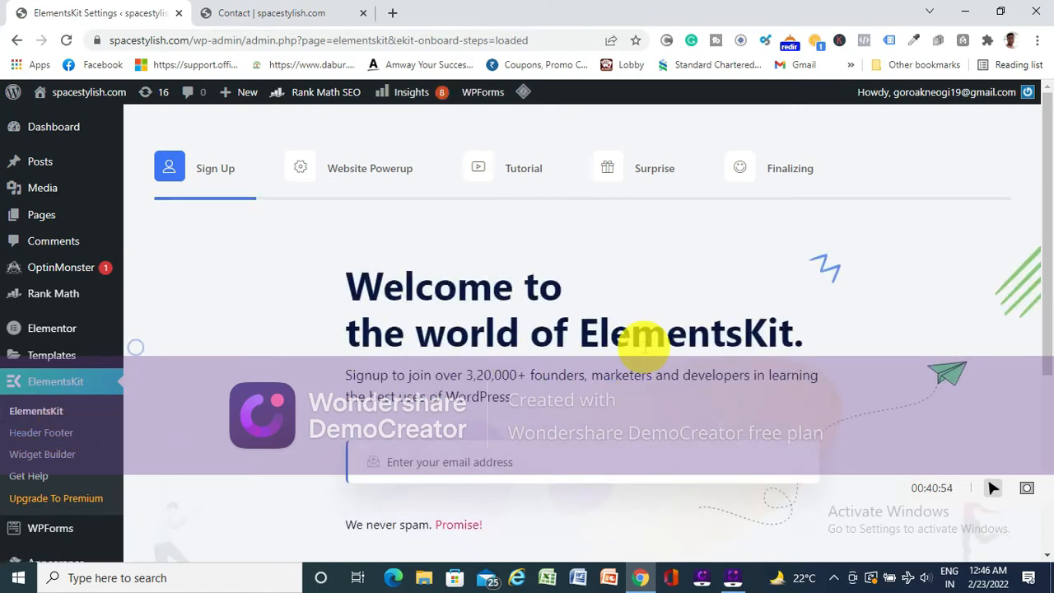
- Examine the ElementsKit welcome page and its submenu entries, reload the ElementsKit page, and open the Elementor settings
scroll(542, 276, "down", 4)
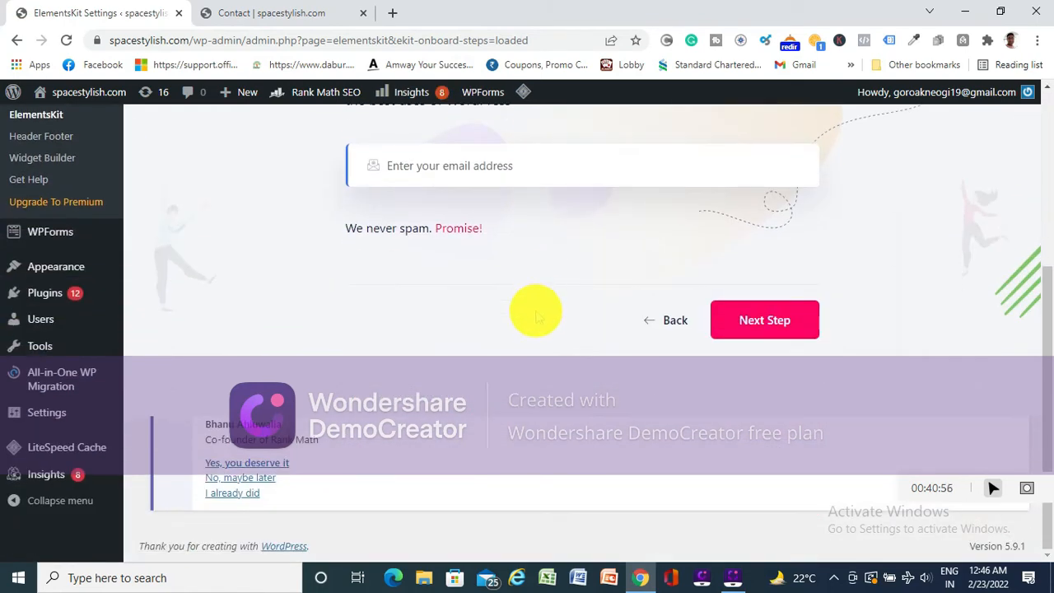
scroll(523, 363, "up", 4)
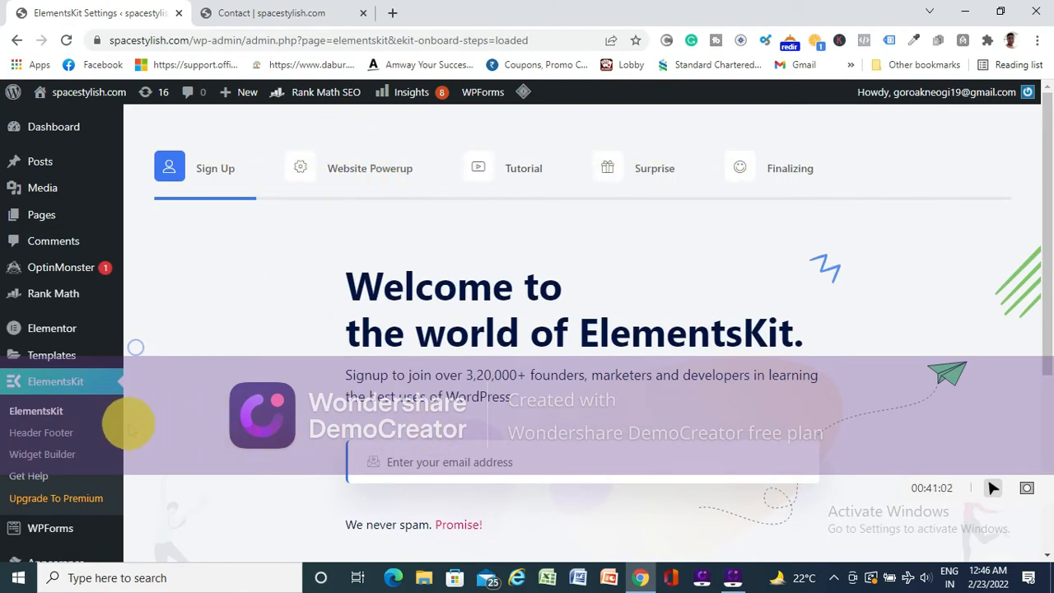
scroll(38, 401, "down", 2)
mouse_move(39, 409)
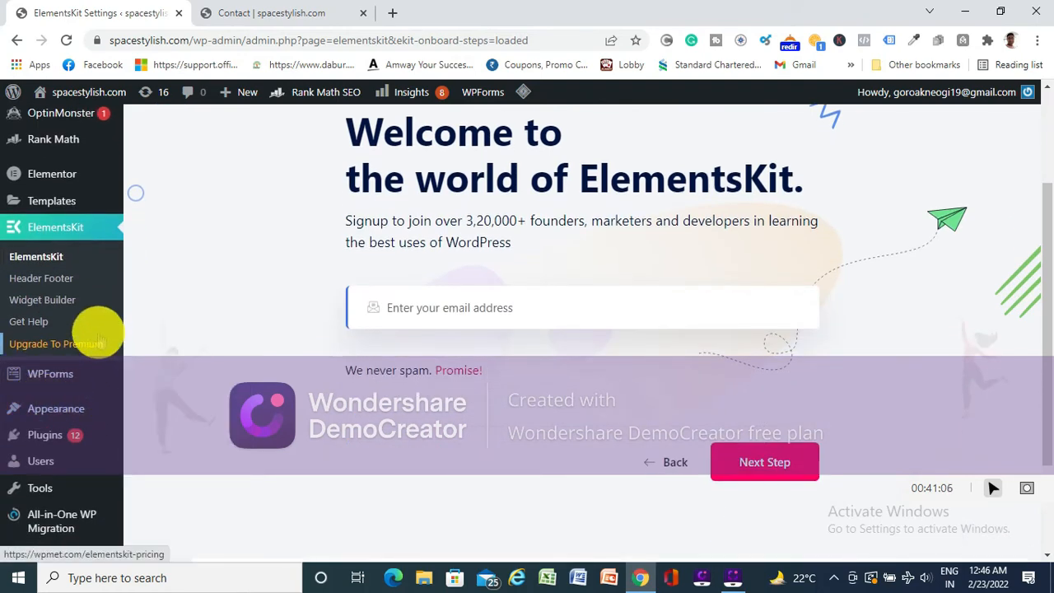
scroll(96, 306, "up", 2)
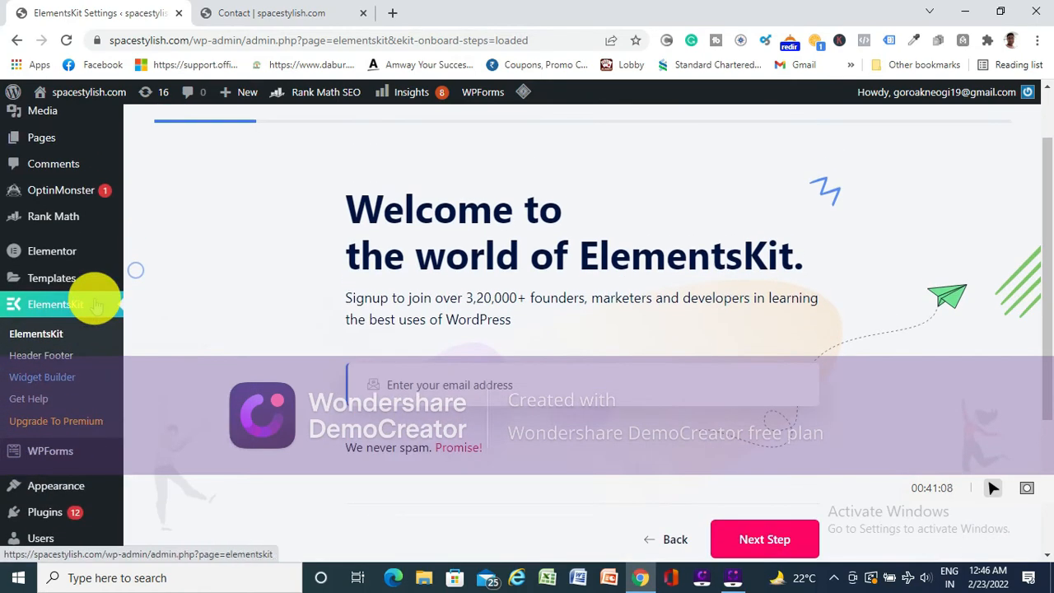
scroll(91, 296, "down", 4)
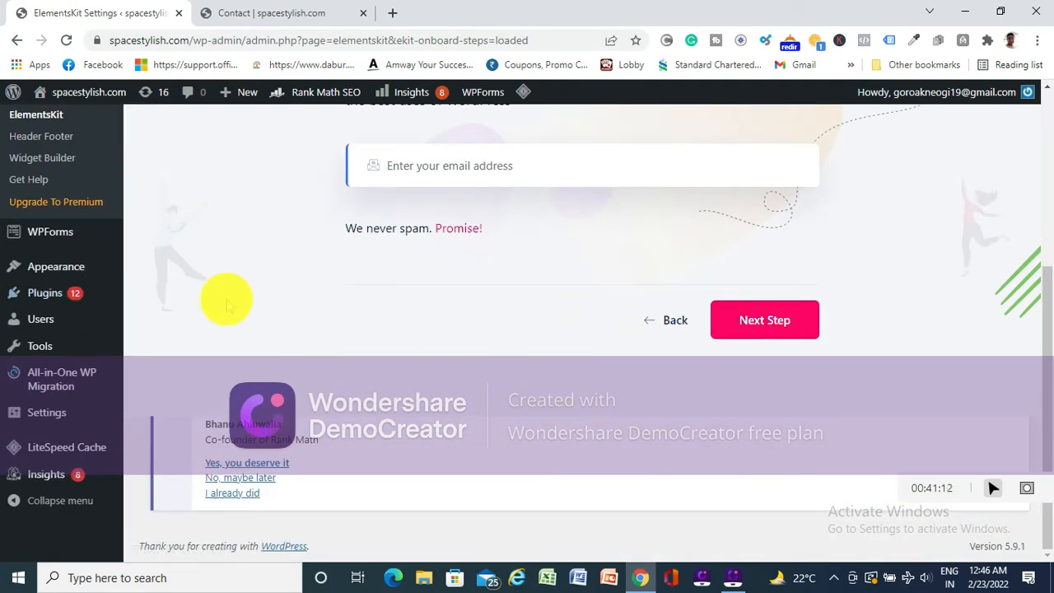
scroll(146, 301, "up", 2)
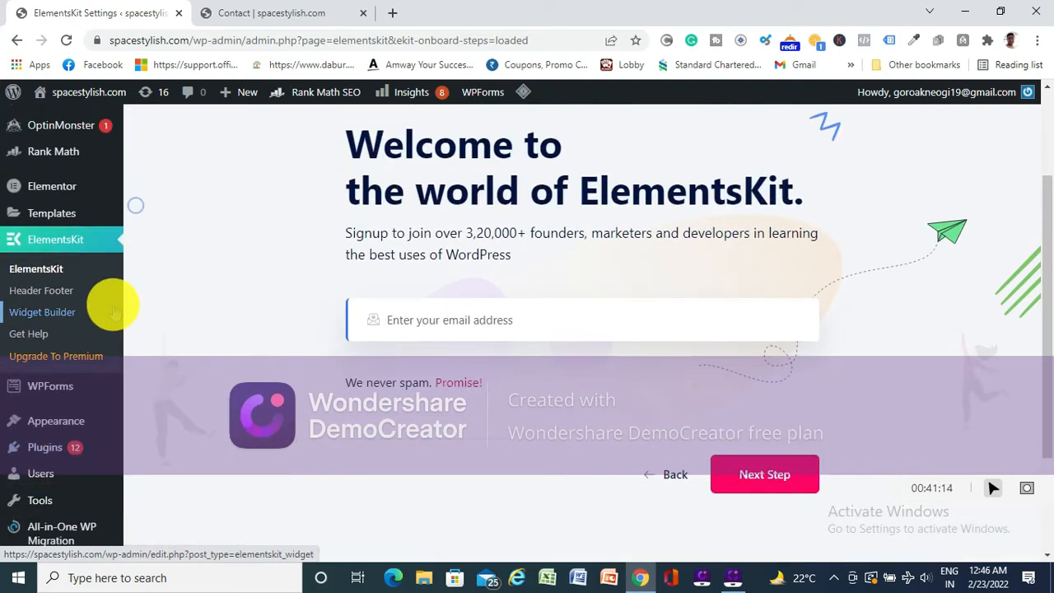
left_click(53, 270)
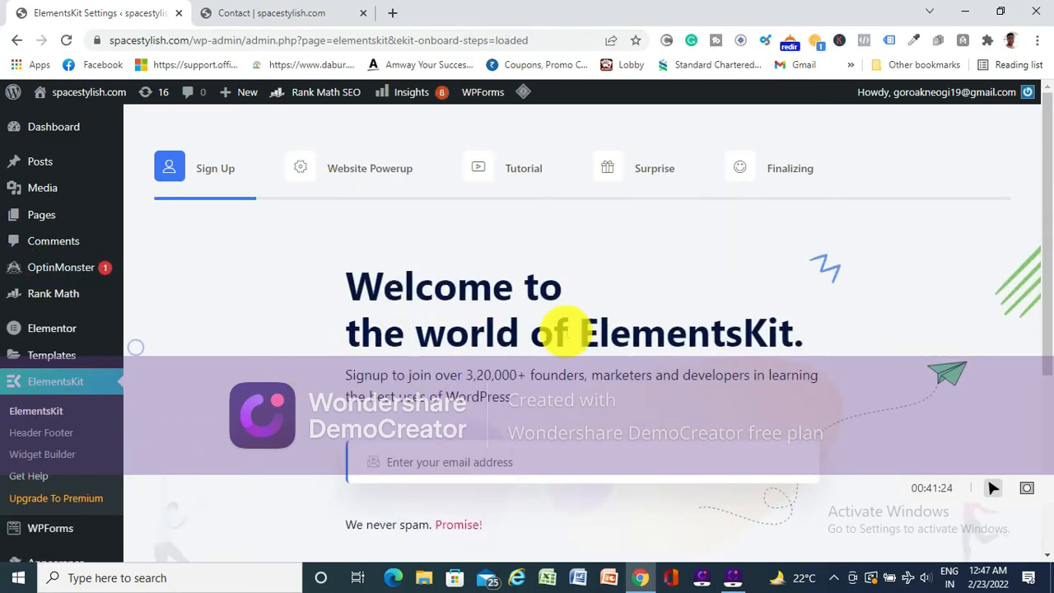
scroll(565, 333, "down", 3)
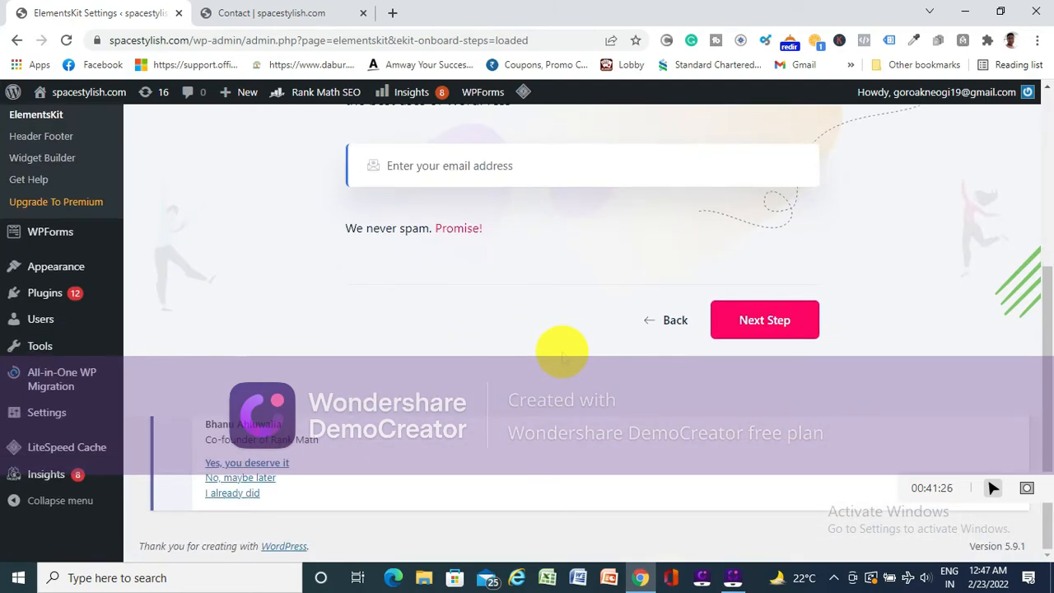
scroll(563, 352, "up", 3)
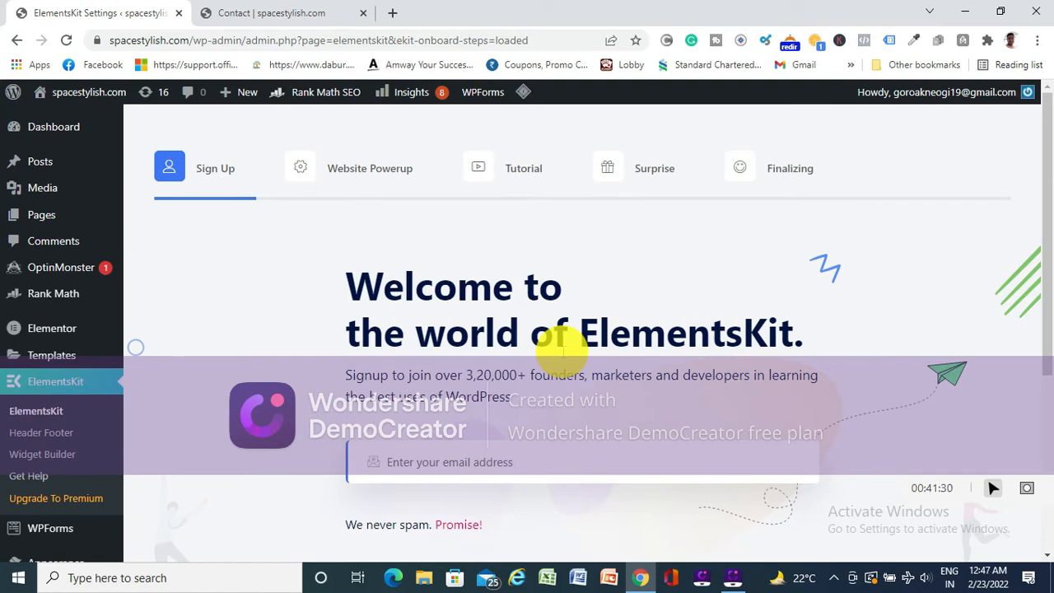
left_click(58, 327)
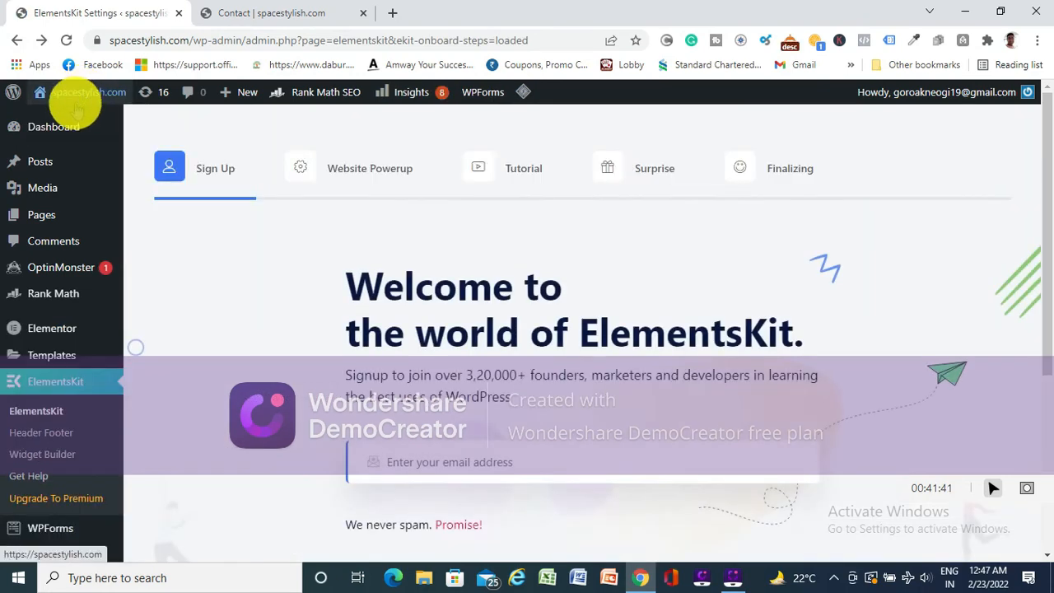
- Go through the dashboard back to the live home page and open that page for editing with Elementor
mouse_move(59, 137)
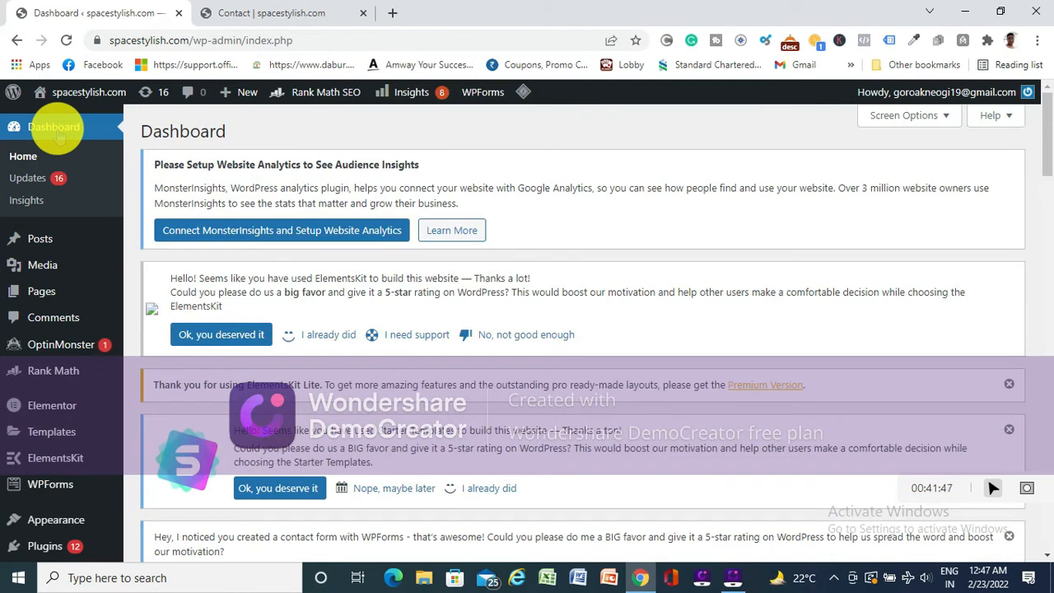
mouse_move(64, 87)
left_click(58, 120)
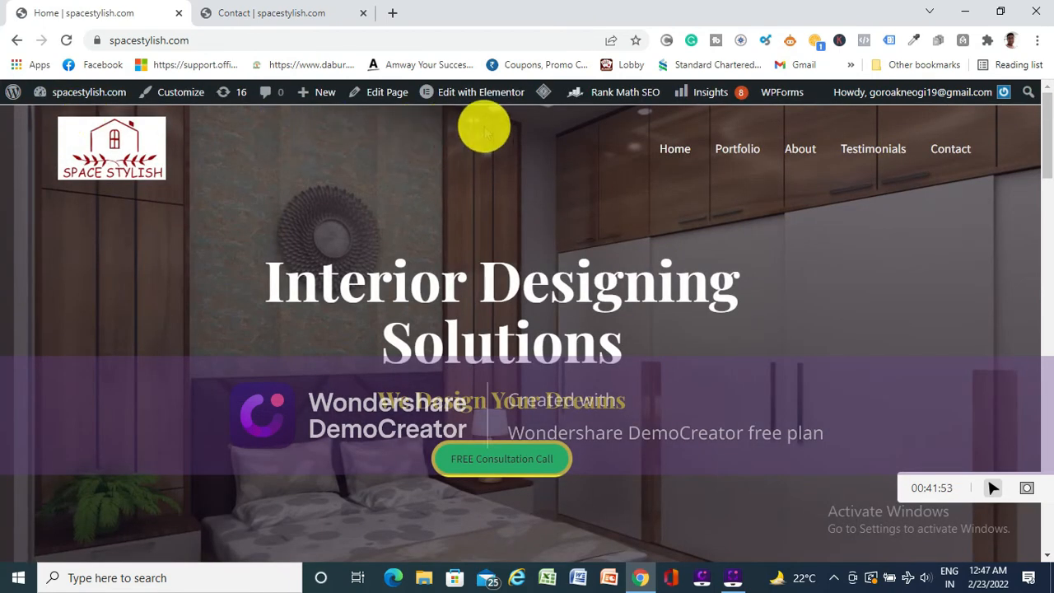
mouse_move(478, 93)
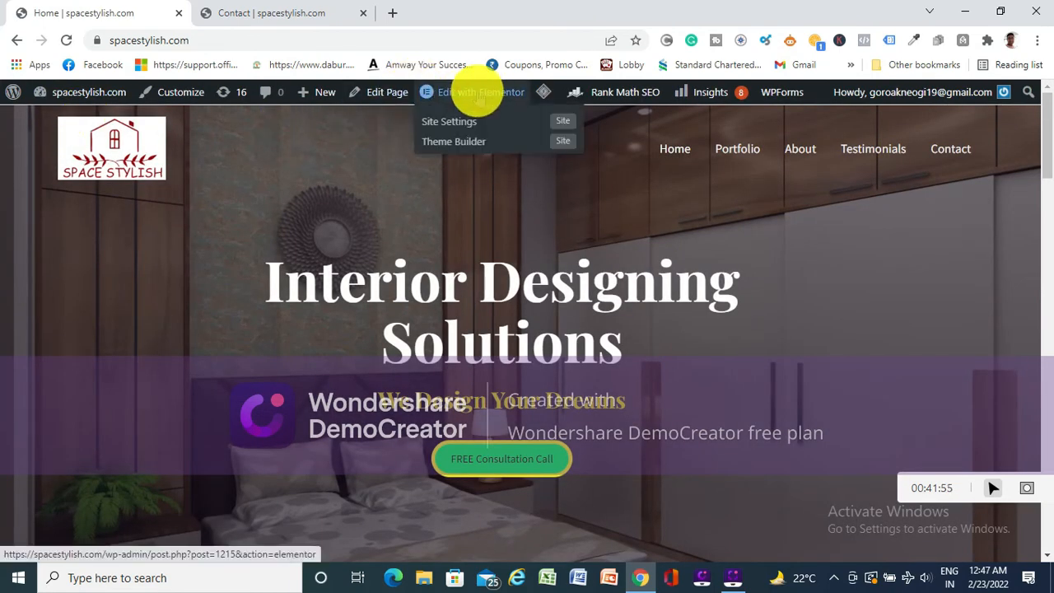
left_click(480, 93)
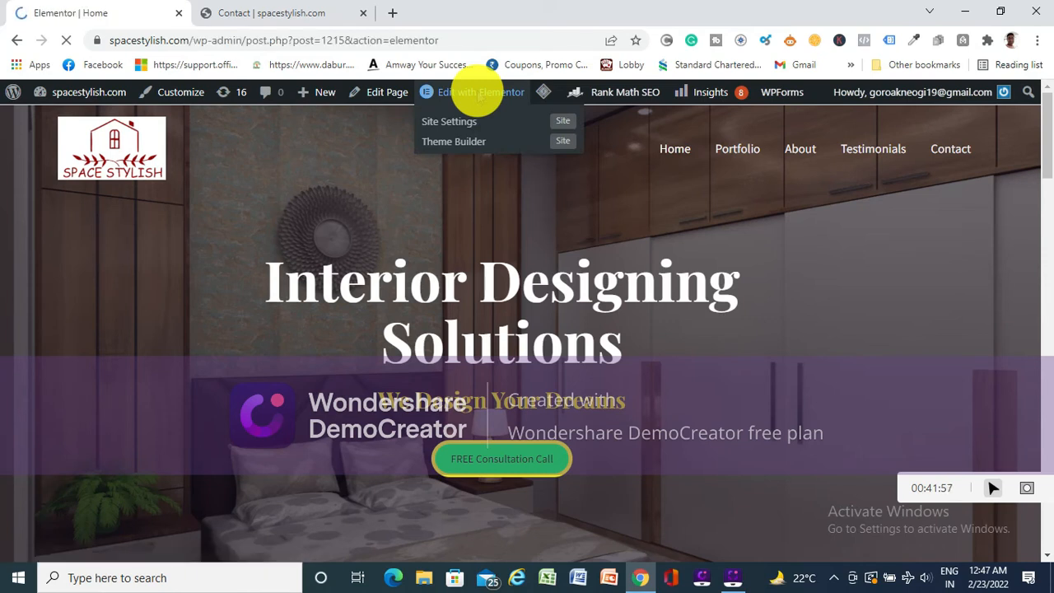
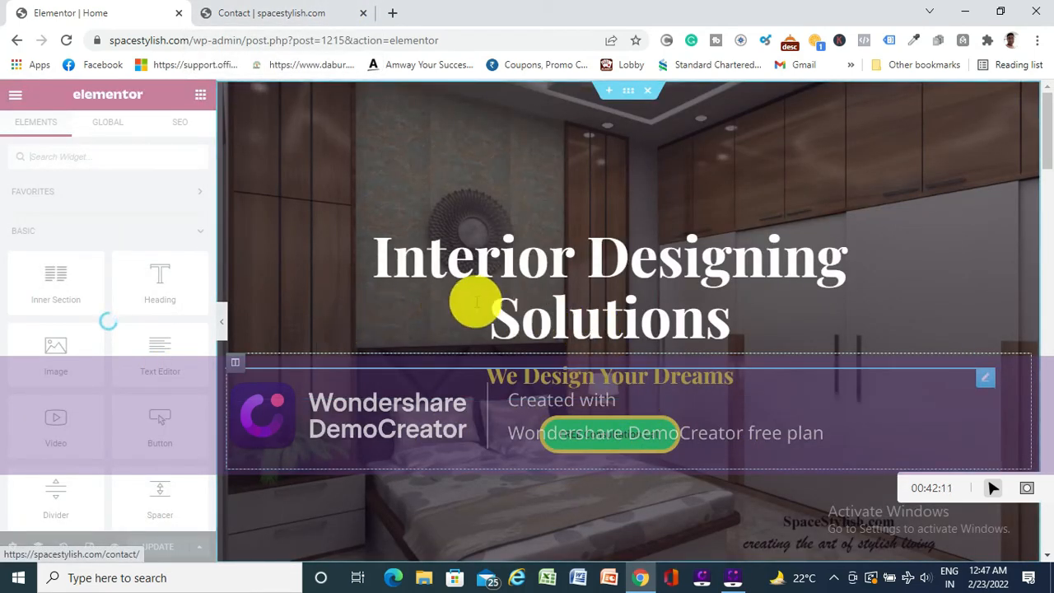
- Find the Social Icons widget and try to place it in the footer at the end of the home page
scroll(489, 306, "down", 15)
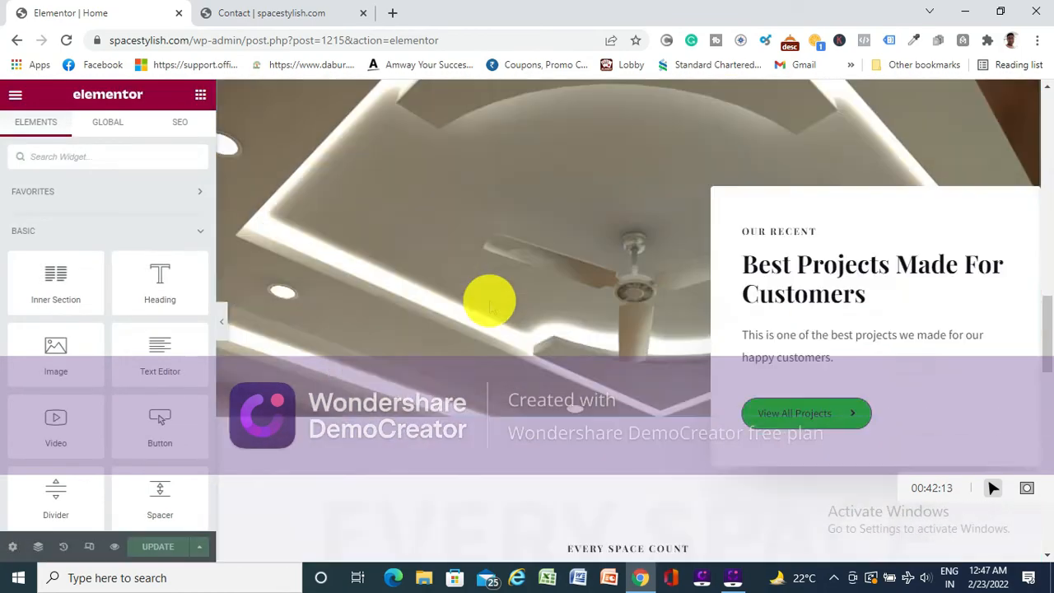
scroll(490, 311, "down", 5)
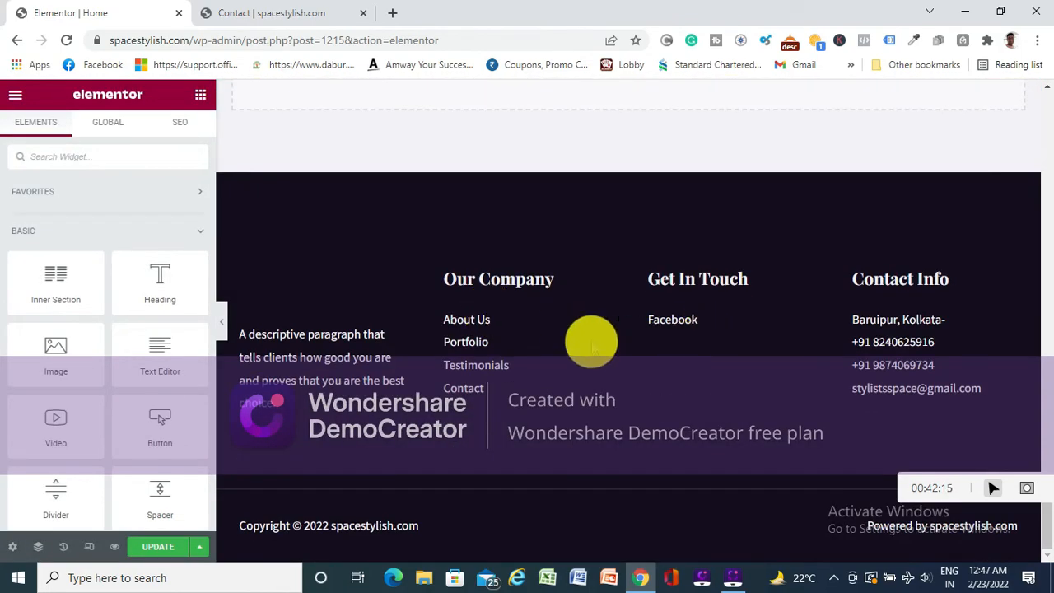
left_click(94, 157)
type("social")
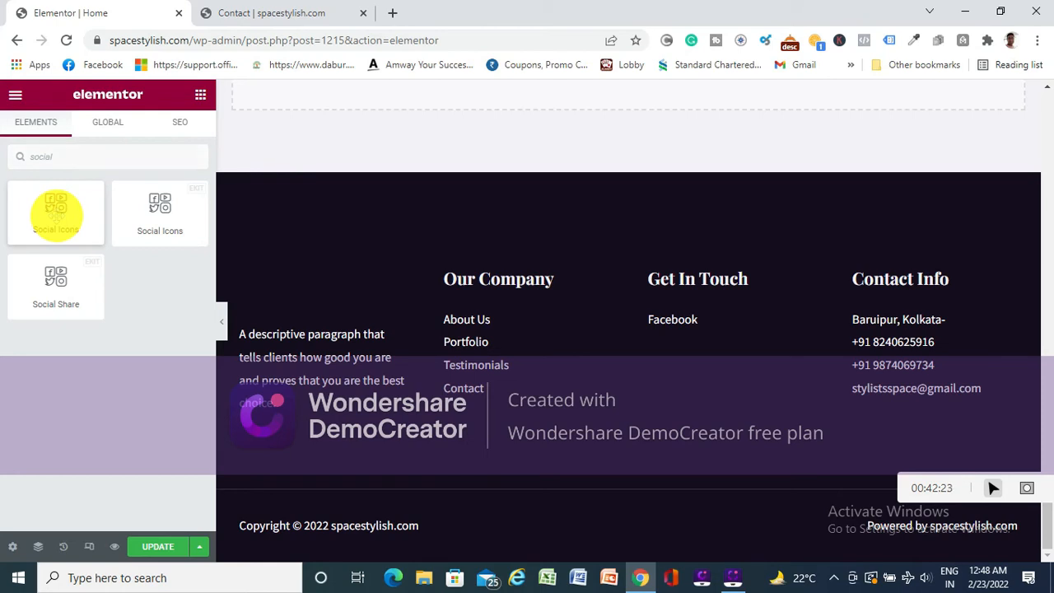
mouse_move(56, 213)
left_mouse_down()
mouse_move(659, 369)
mouse_move(654, 468)
mouse_move(71, 220)
left_mouse_up()
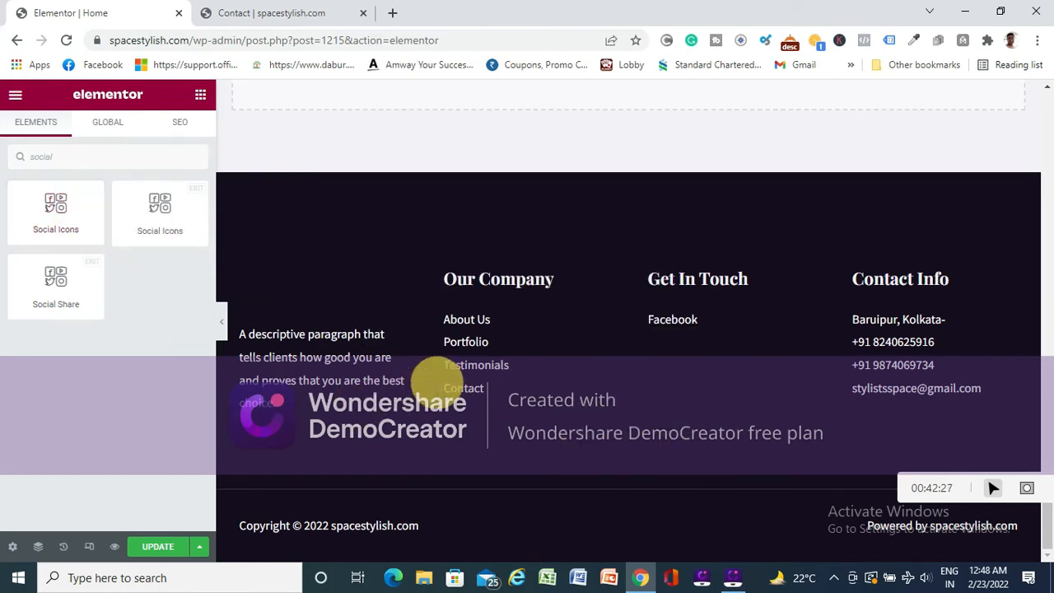
- Add a single-column section above the footer and place the standard Social Icons widget in it
scroll(590, 349, "up", 3)
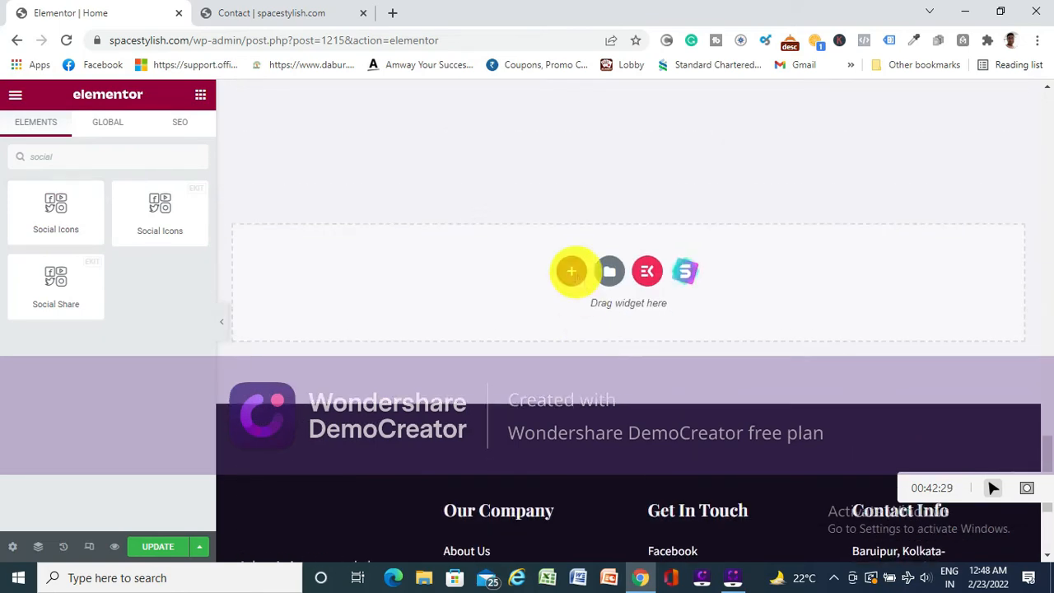
left_click(570, 271)
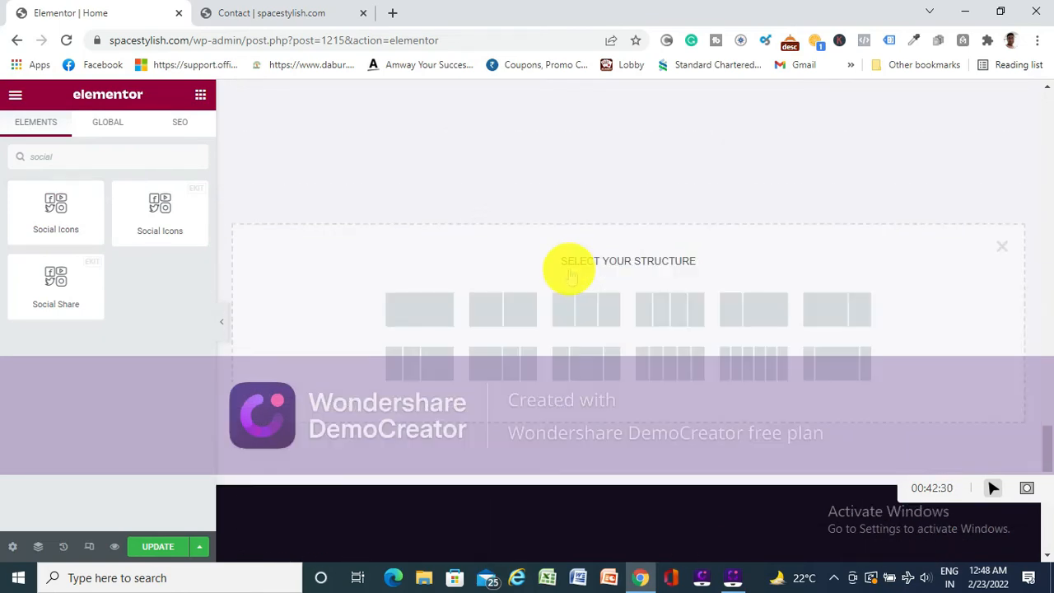
left_click(410, 307)
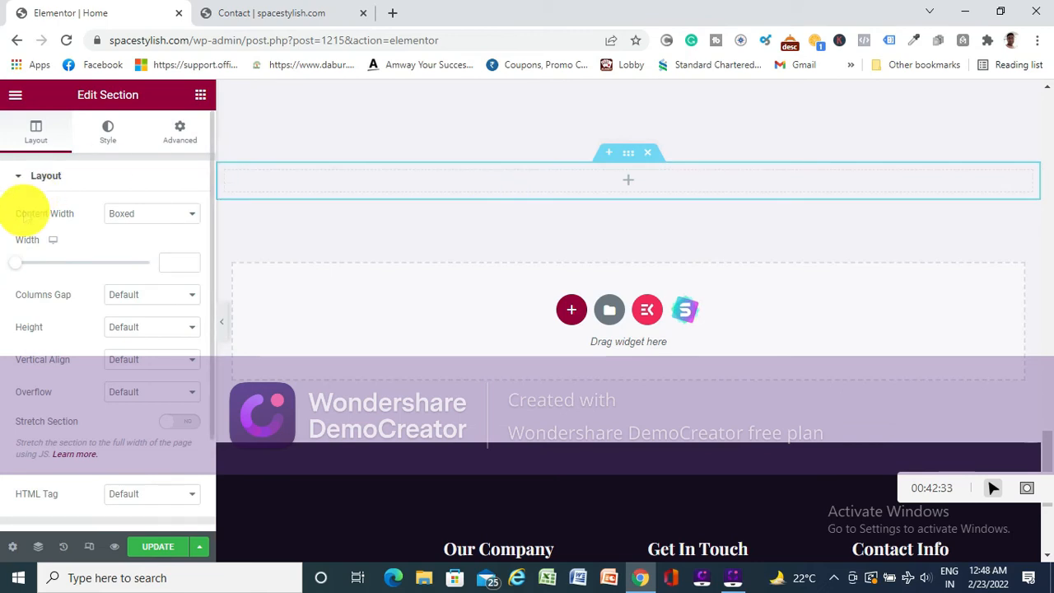
left_click(627, 181)
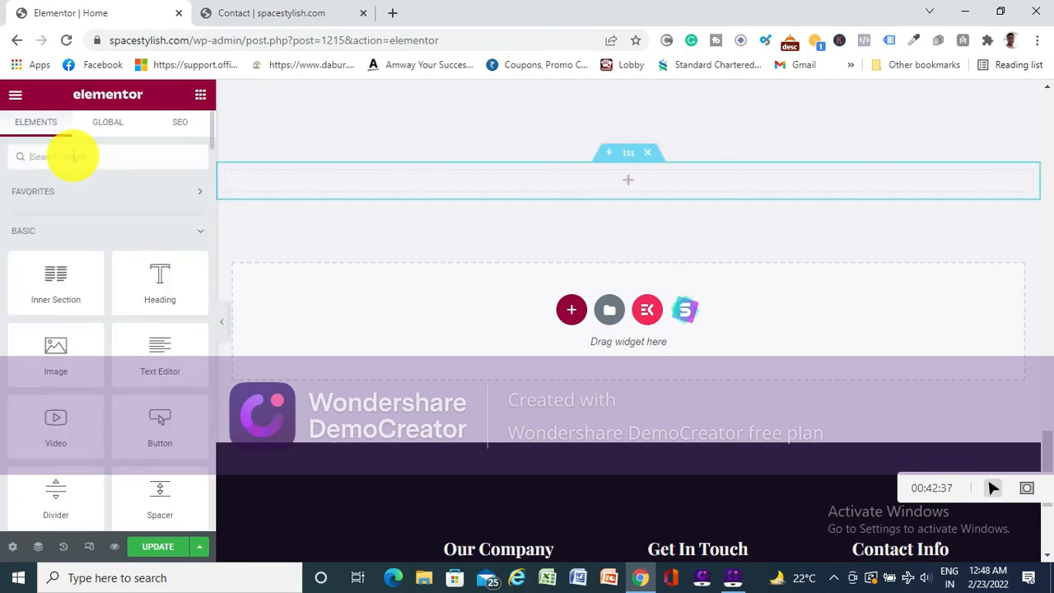
type("social")
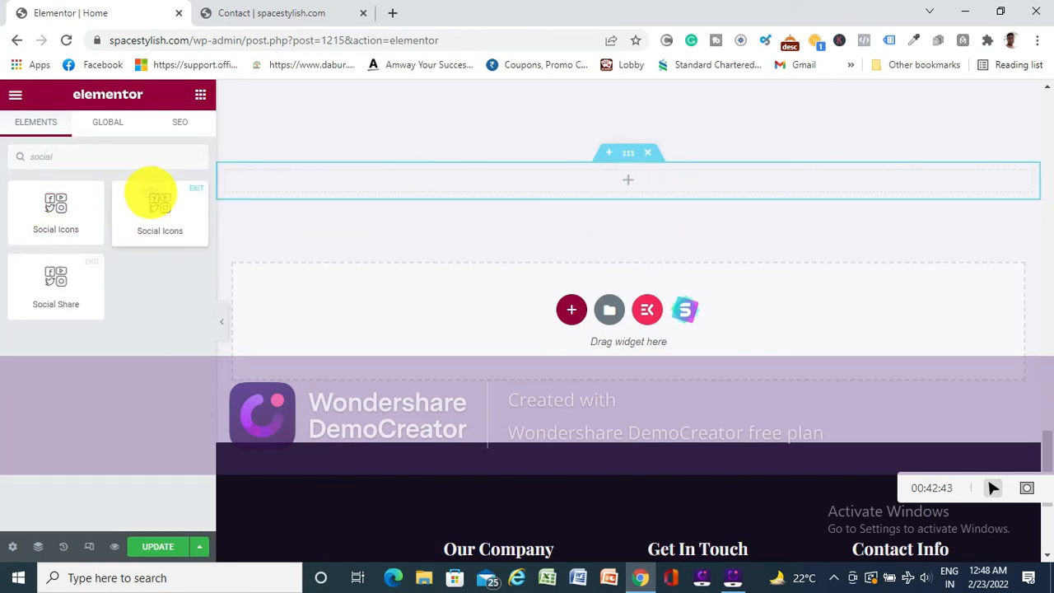
left_click_drag(56, 213, 618, 186)
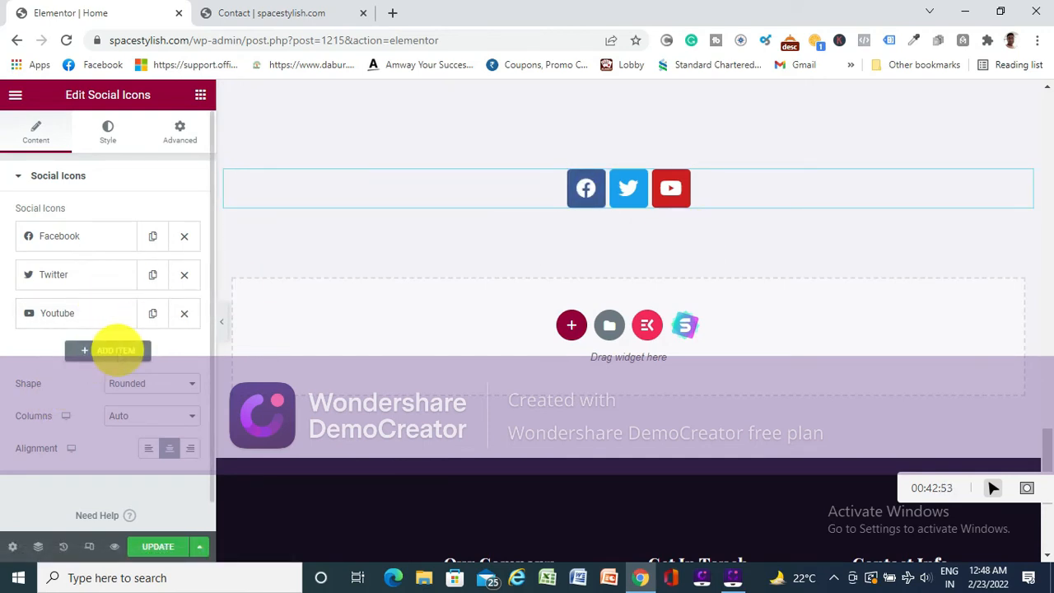
- Add a fourth item with the Twitter icon to the social icons and remove it again
left_click(113, 350)
scroll(116, 354, "down", 2)
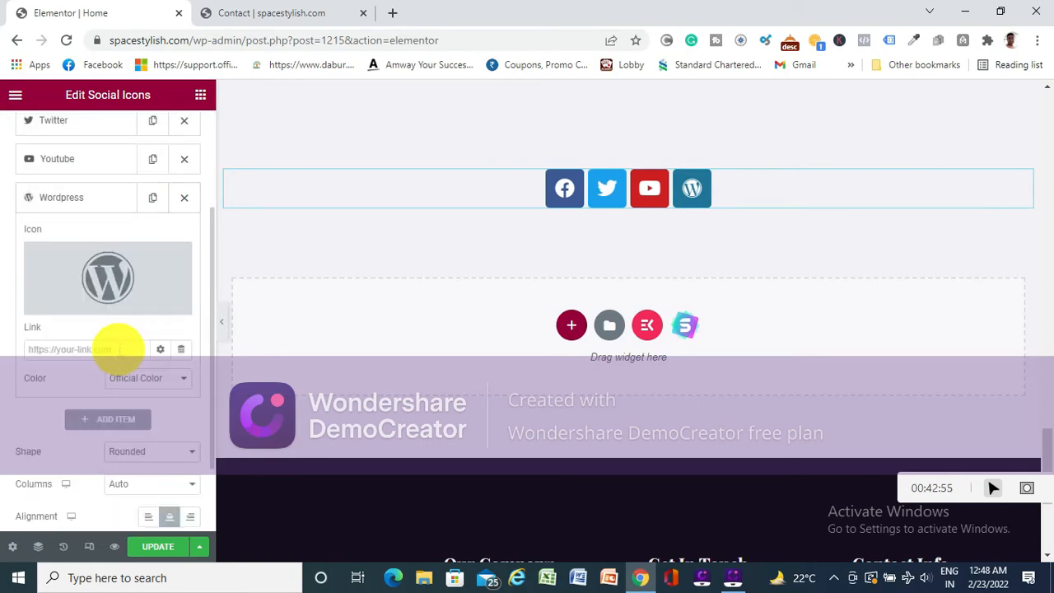
mouse_move(104, 278)
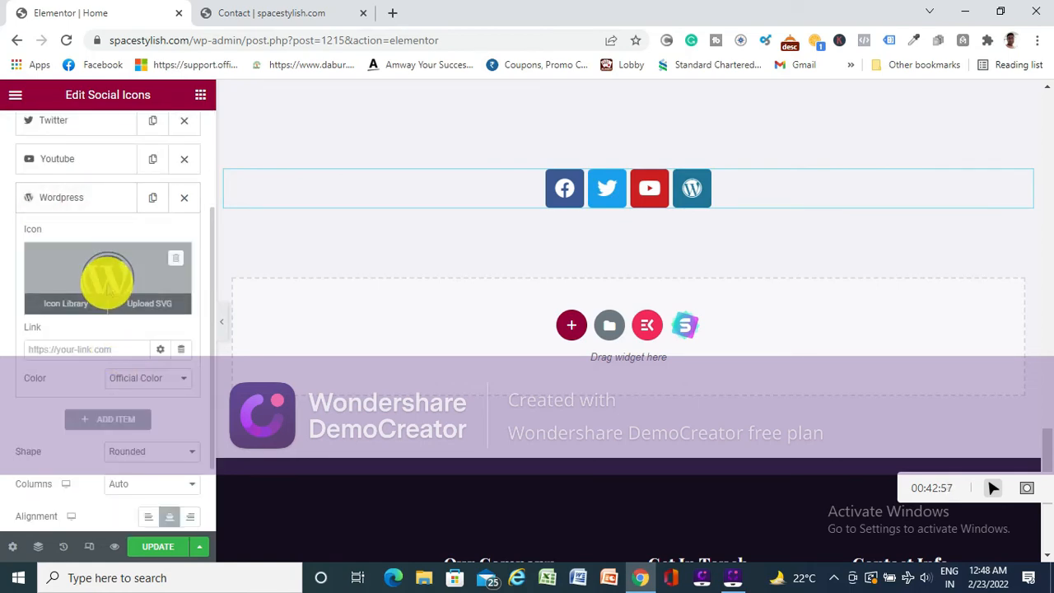
left_click(67, 303)
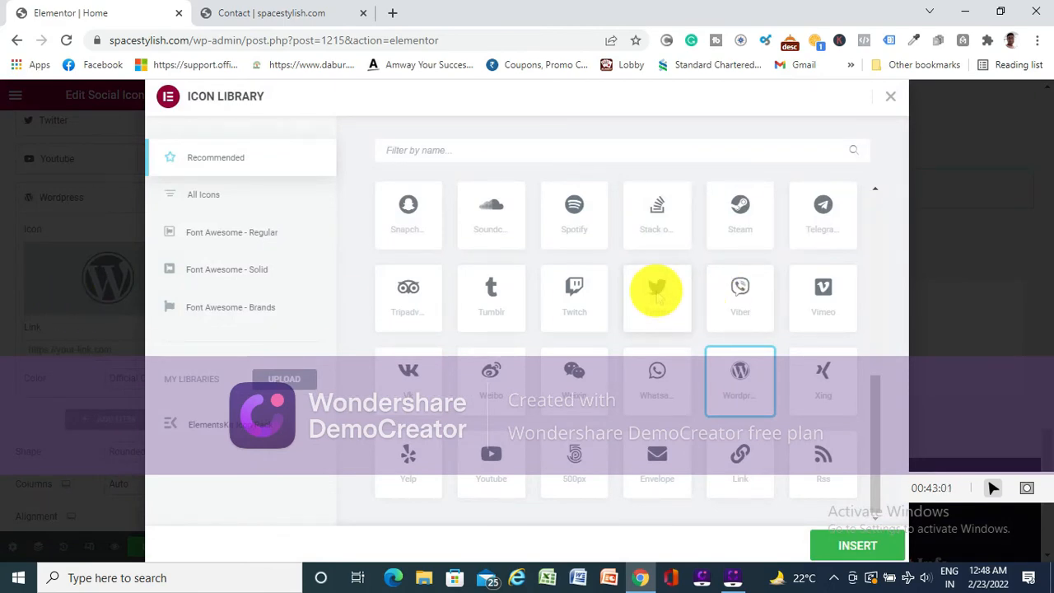
left_click(656, 290)
left_click(855, 546)
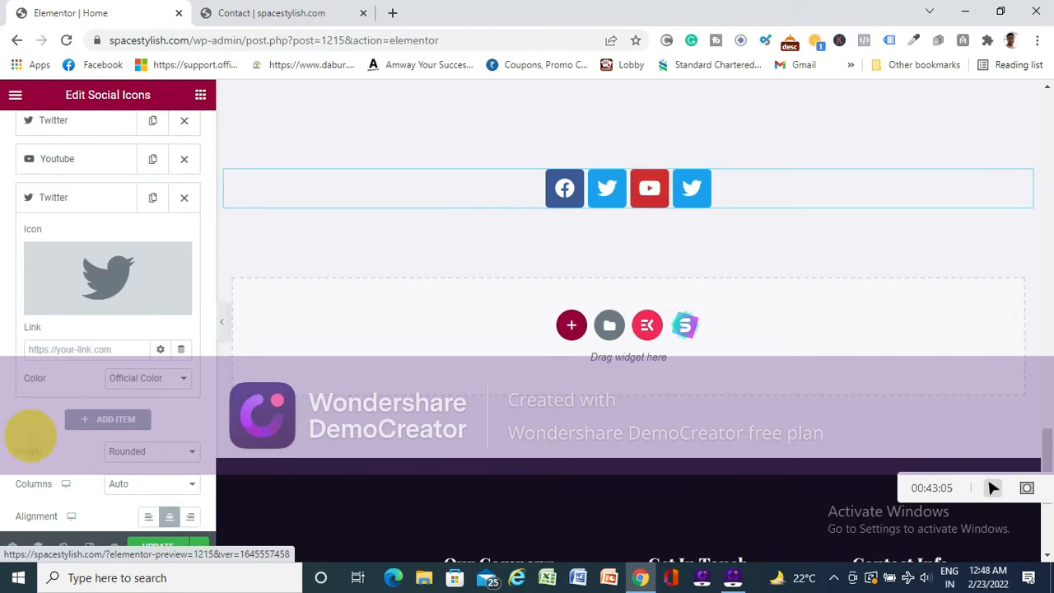
left_click(184, 198)
scroll(118, 264, "up", 2)
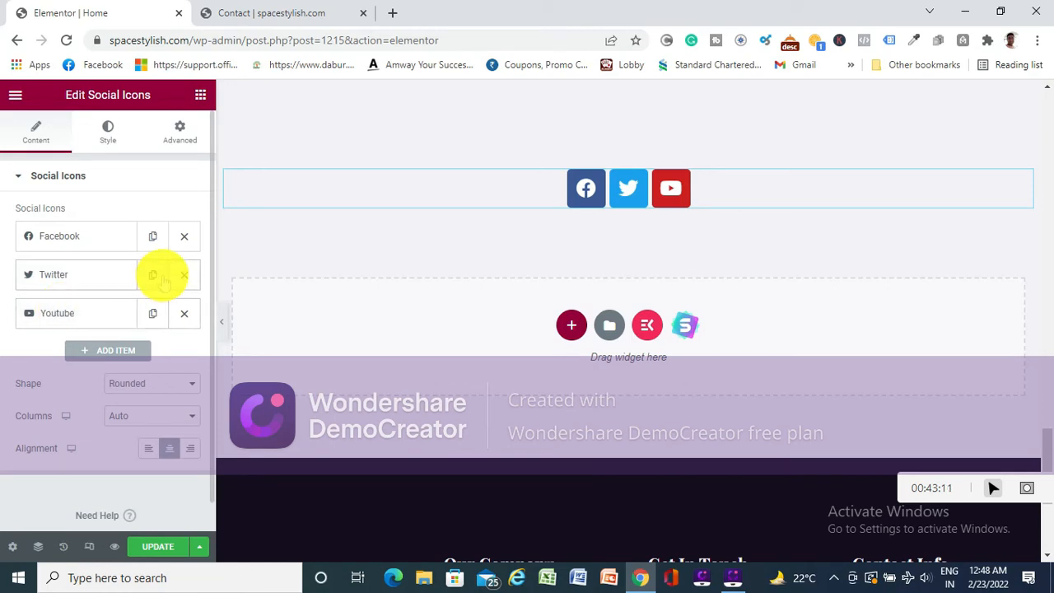
- Add a fourth social icon item and choose the Linkedin icon for it from the icon library
left_click(107, 351)
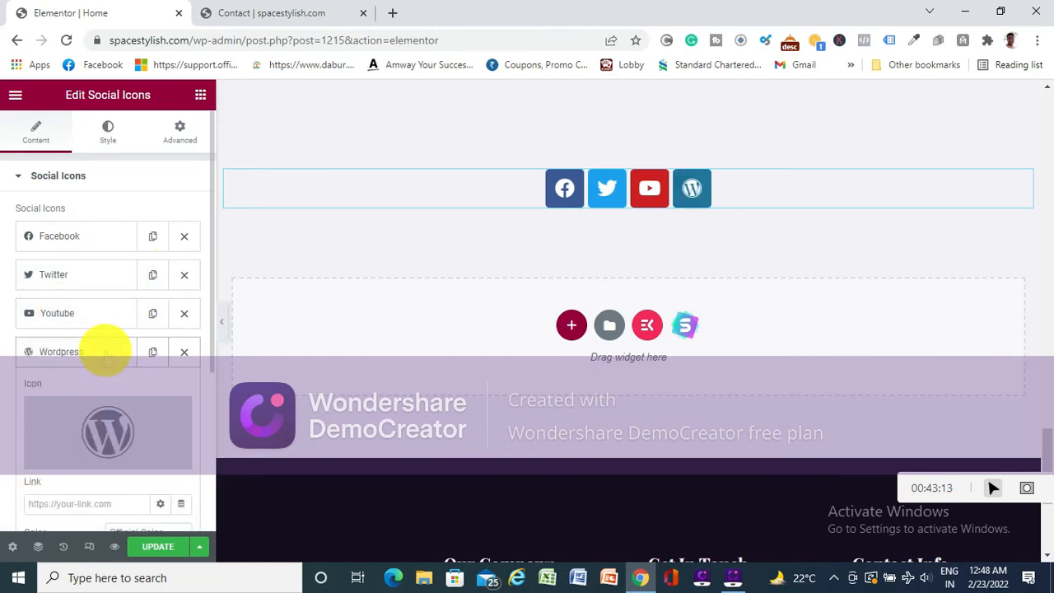
scroll(75, 365, "down", 1)
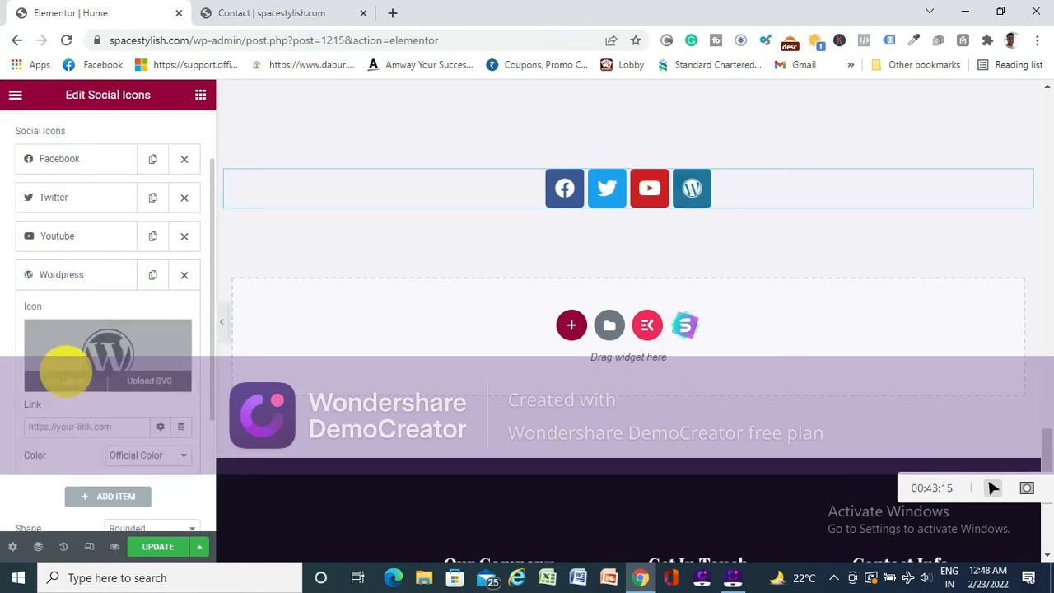
left_click(66, 381)
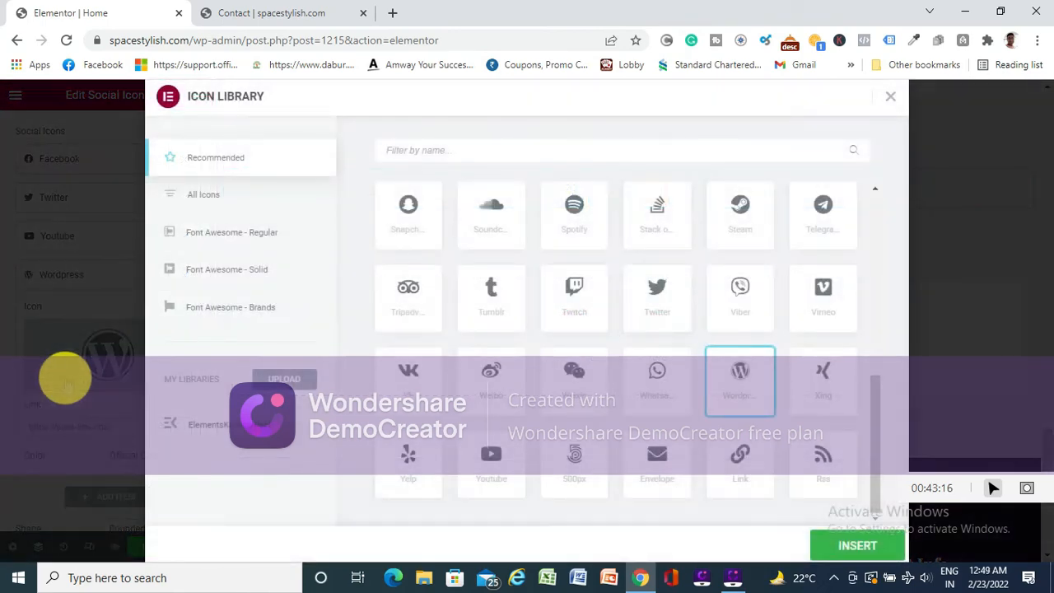
left_click(457, 157)
type("link")
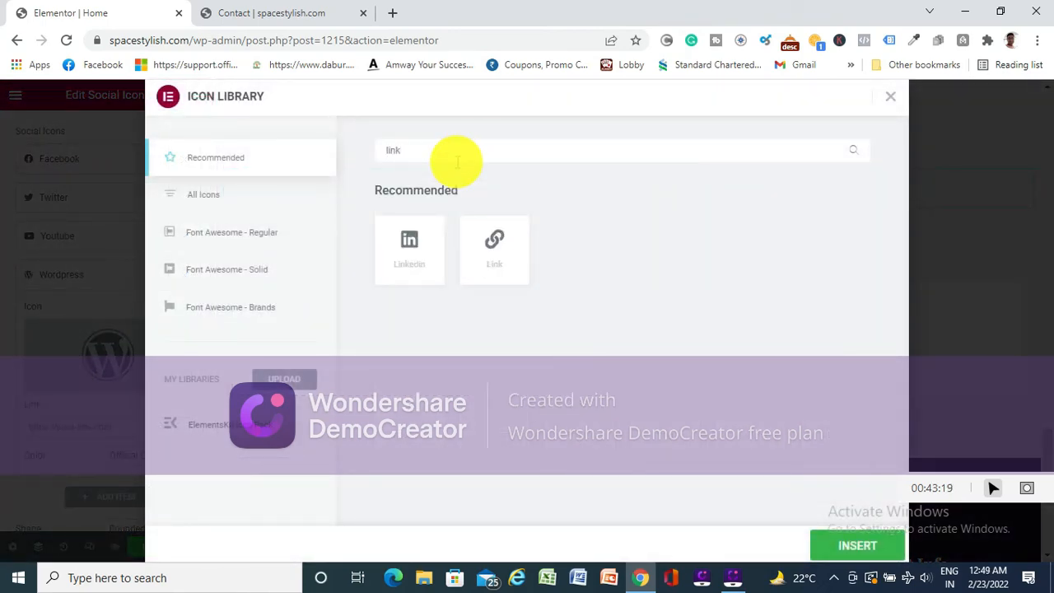
type("i")
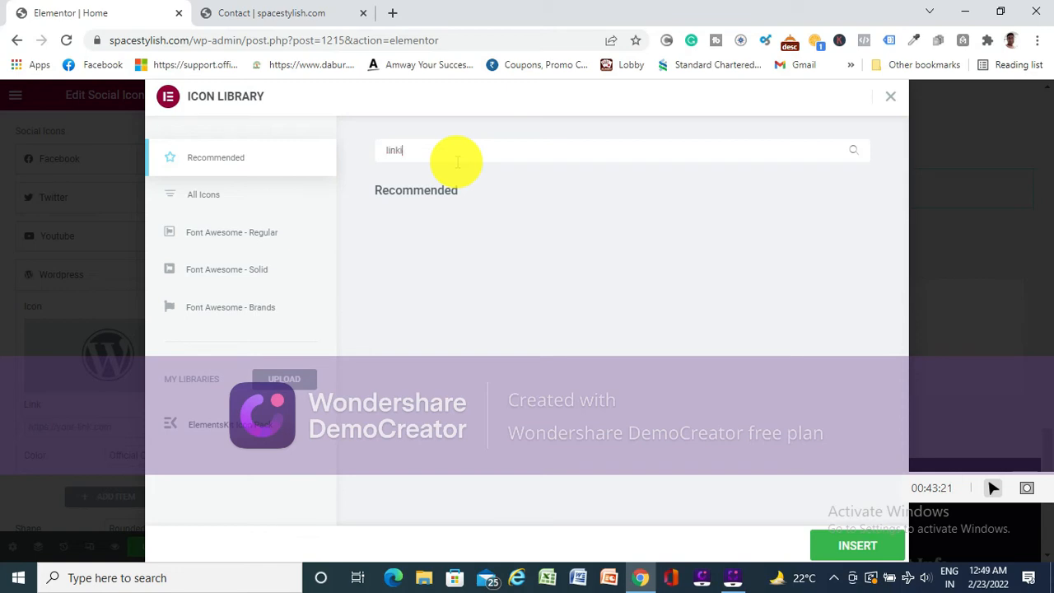
key("BackSpace")
key("BackSpace")
key("BackSpace")
key("BackSpace")
key("BackSpace")
type("lin")
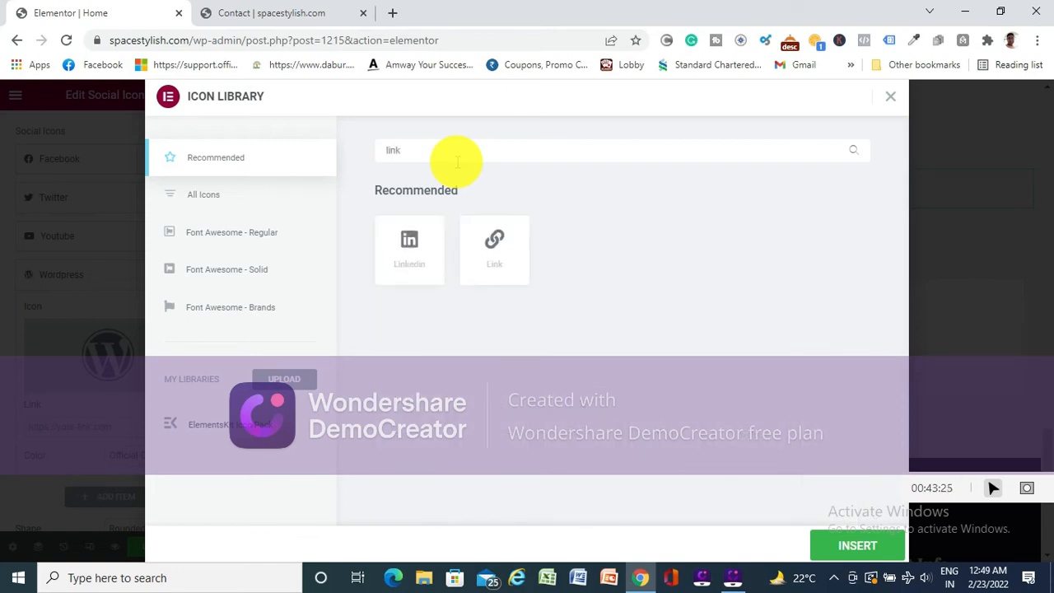
left_click(407, 245)
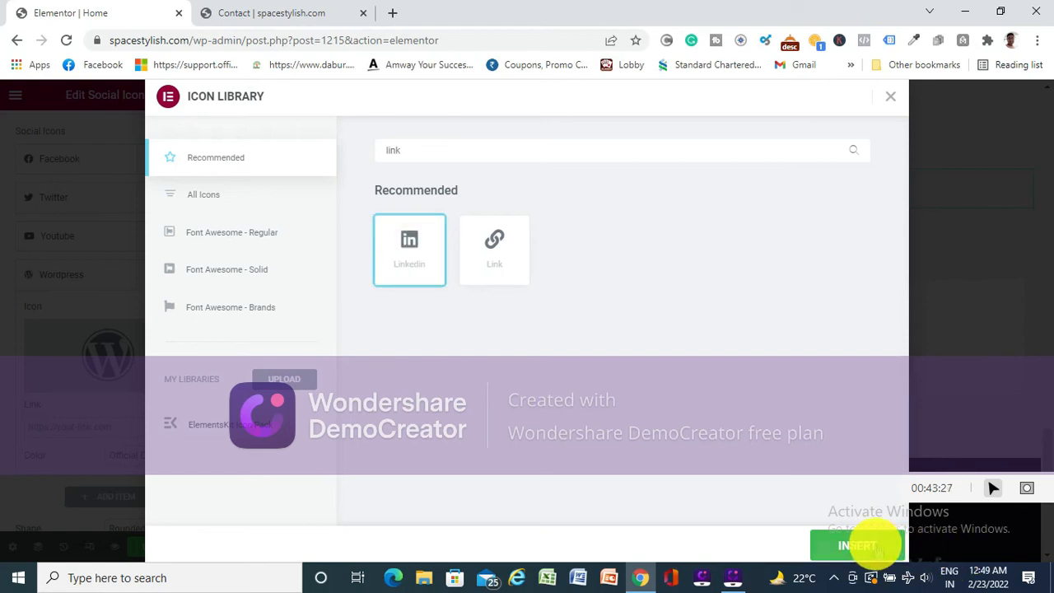
left_click(857, 545)
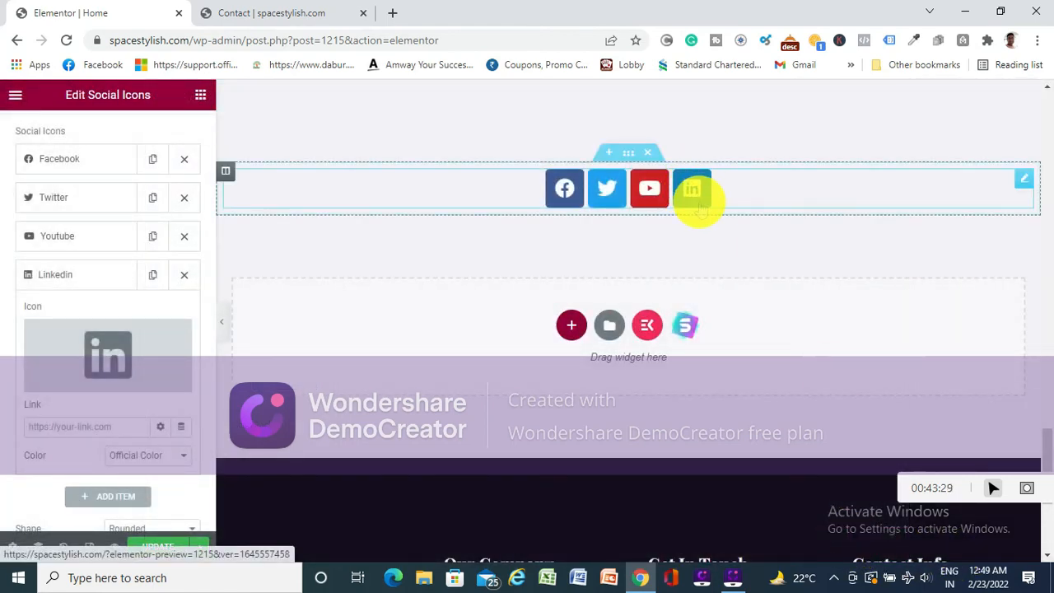
- Add a fifth social icon item and choose the Instagram icon for it from the icon library
scroll(107, 251, "down", 1)
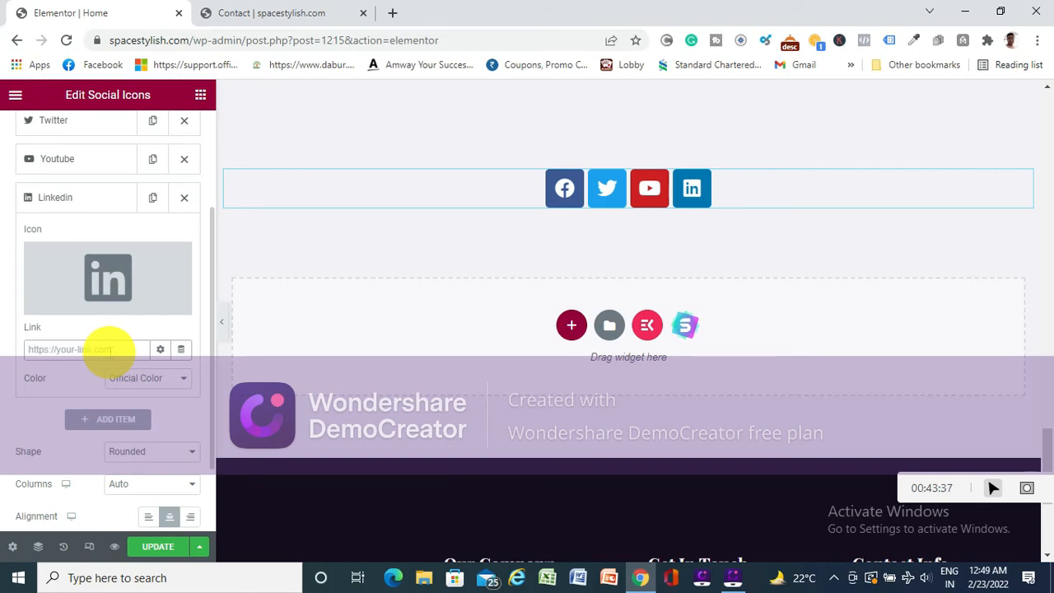
scroll(118, 346, "down", 1)
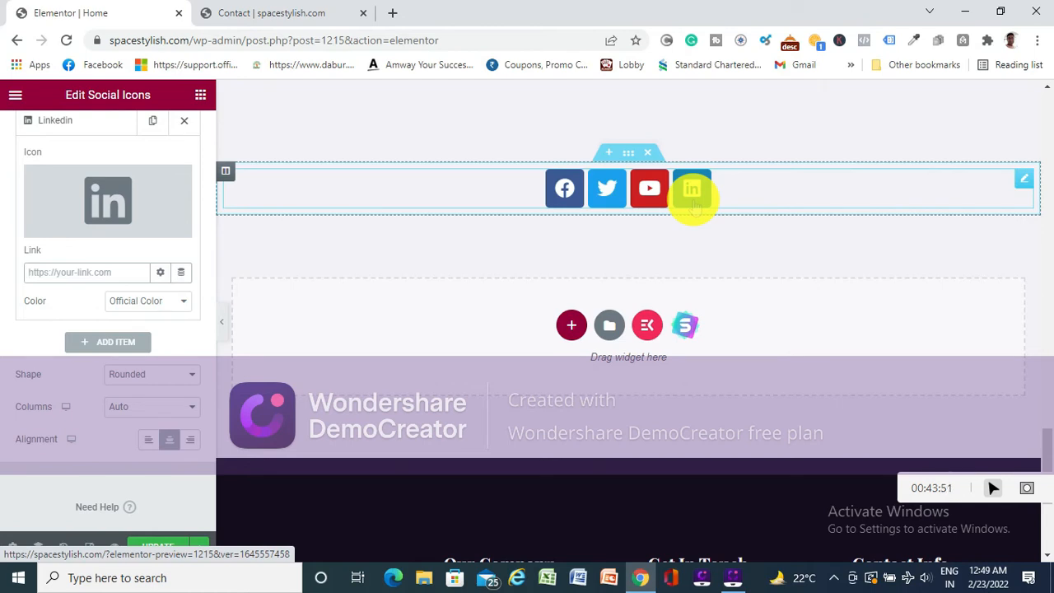
left_click(116, 342)
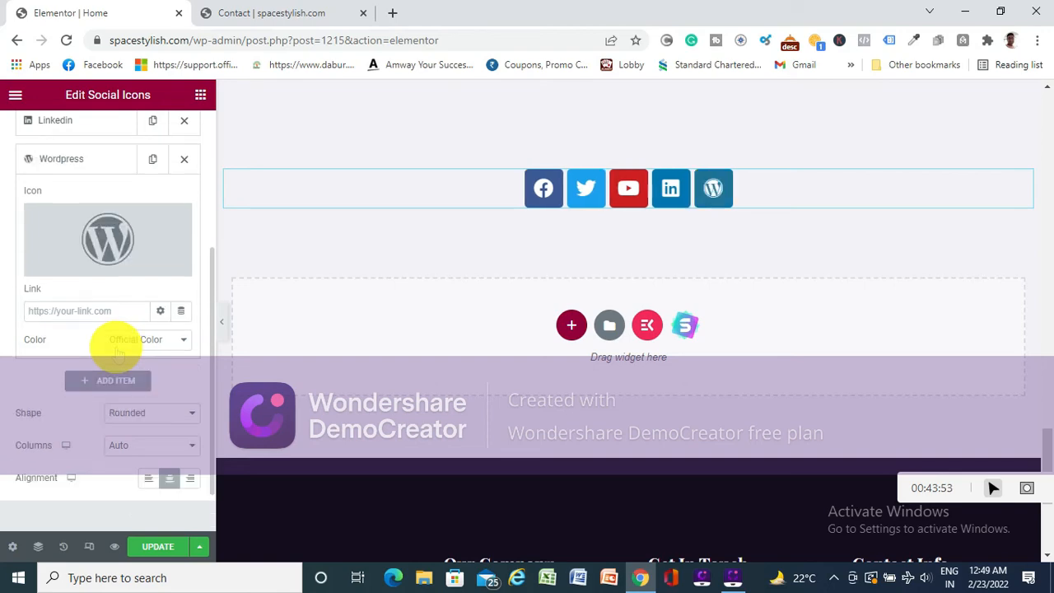
left_click(61, 264)
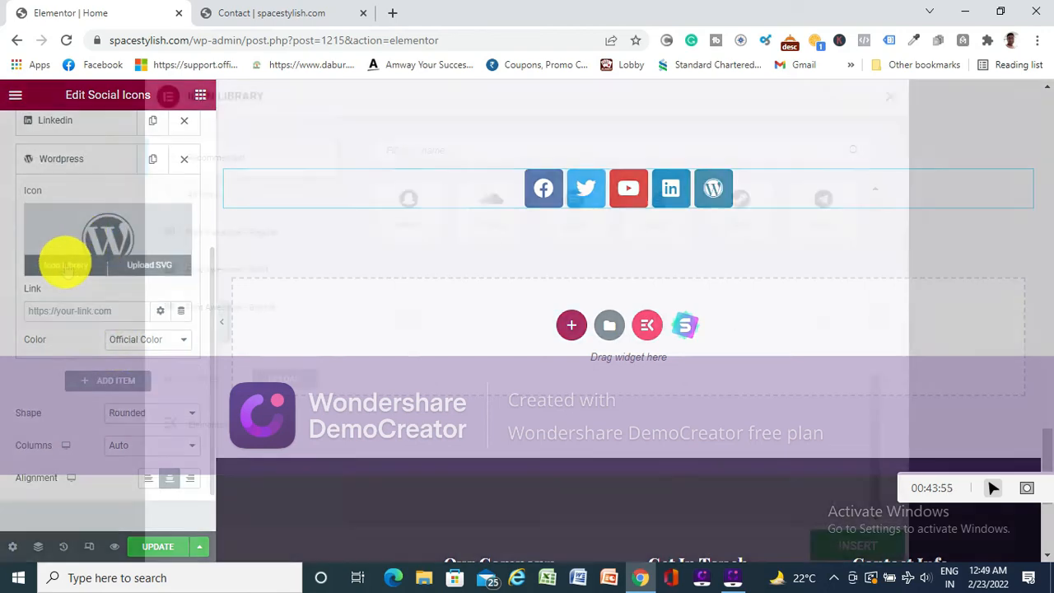
left_click(404, 153)
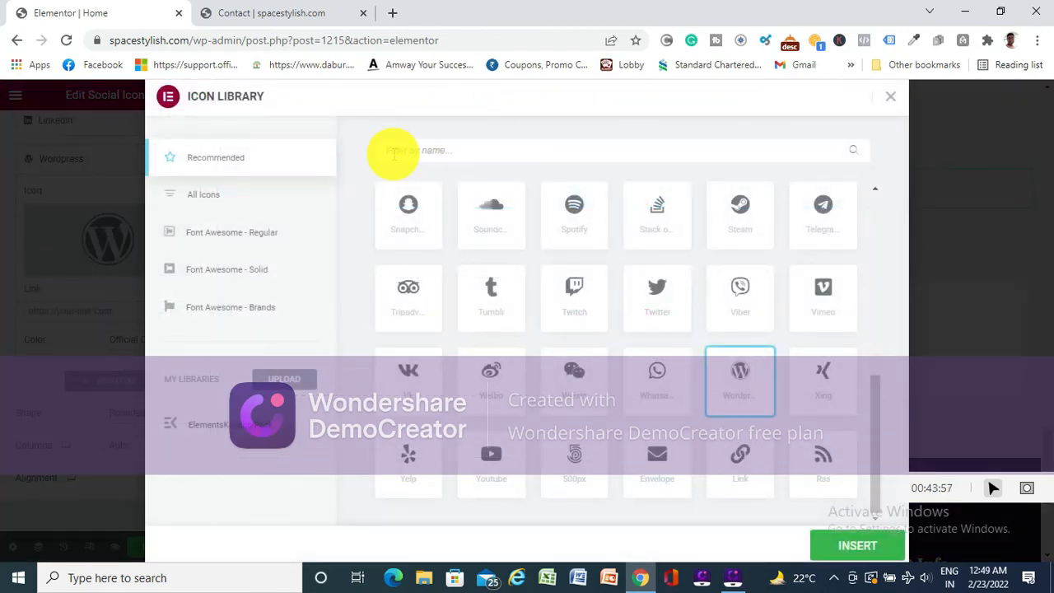
type("ins")
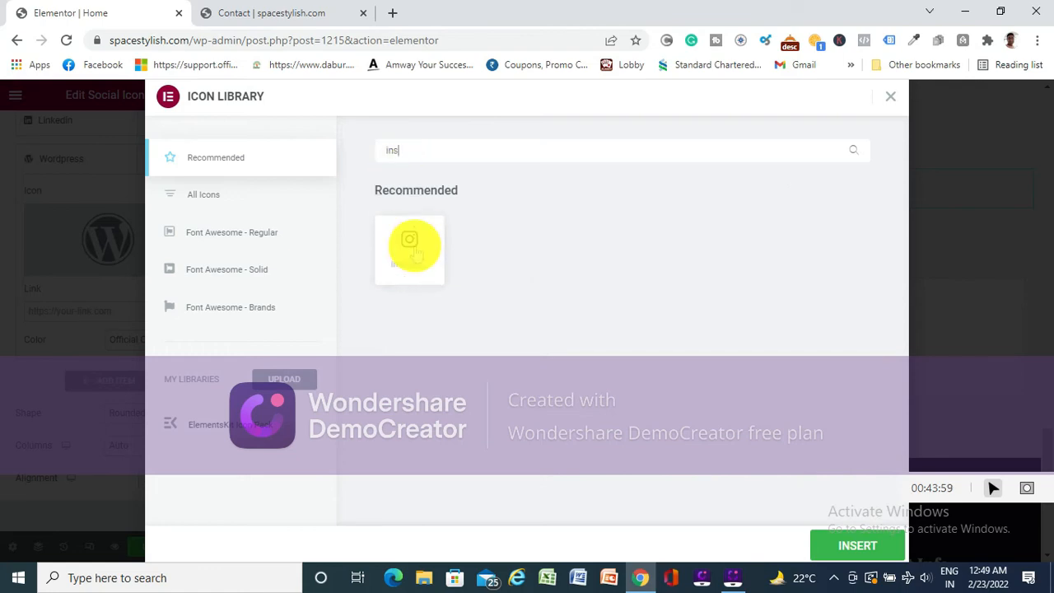
left_click(411, 246)
left_click(857, 548)
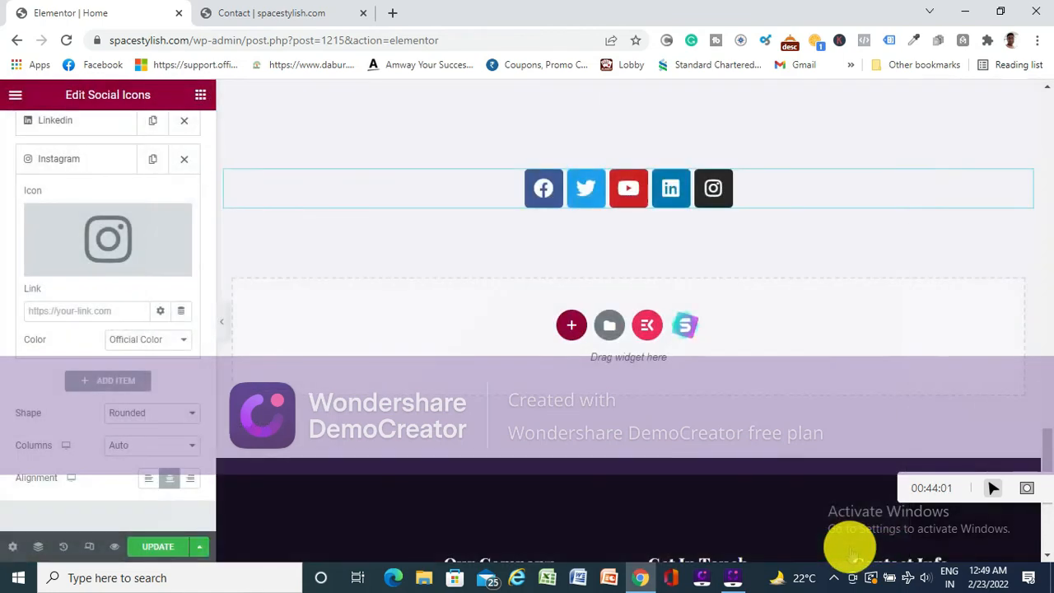
- Set the Instagram item's color to Custom and open its primary color for editing
left_click(182, 339)
left_click(150, 366)
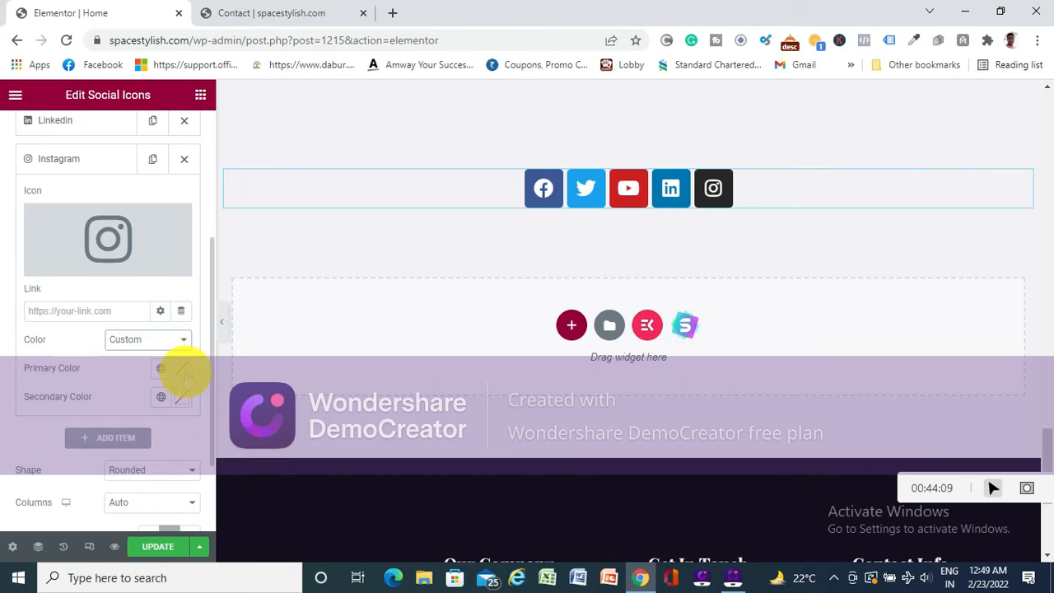
left_click(182, 370)
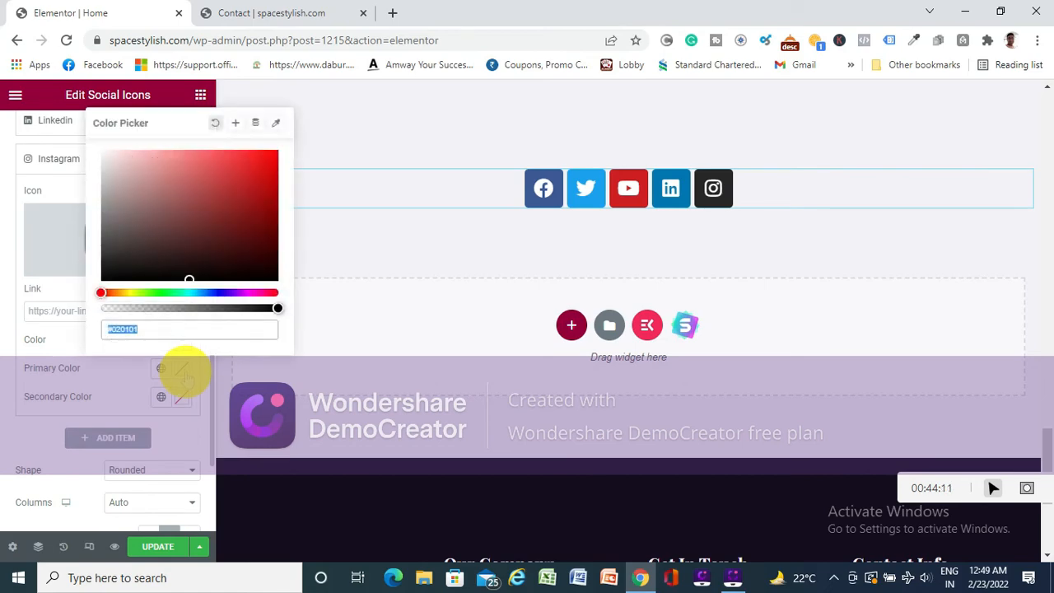
- Open the Instagram website in a new browser tab
left_click(394, 13)
type("in")
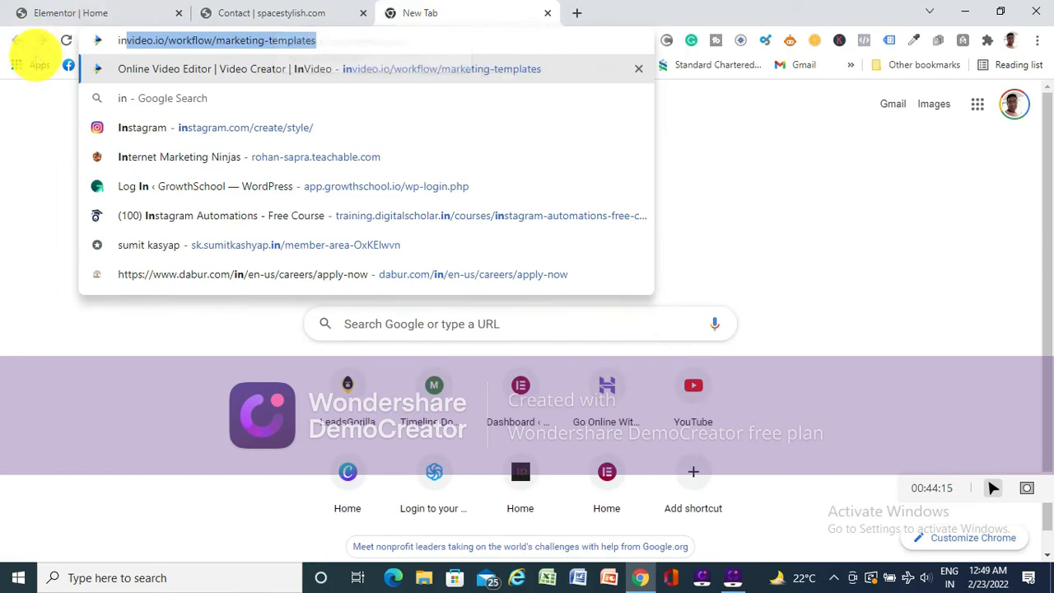
left_click(132, 128)
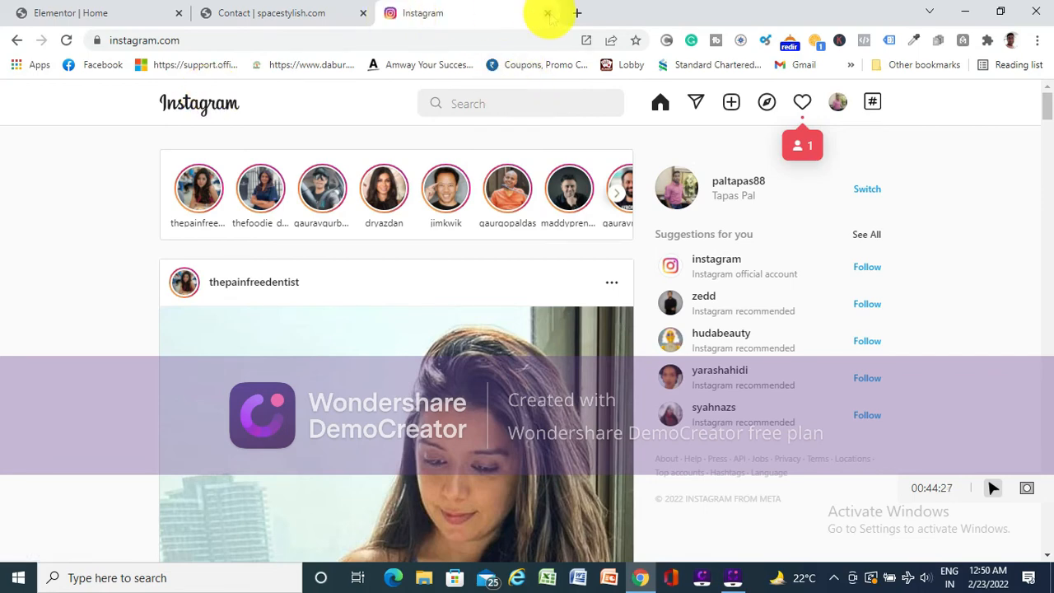
left_click(548, 13)
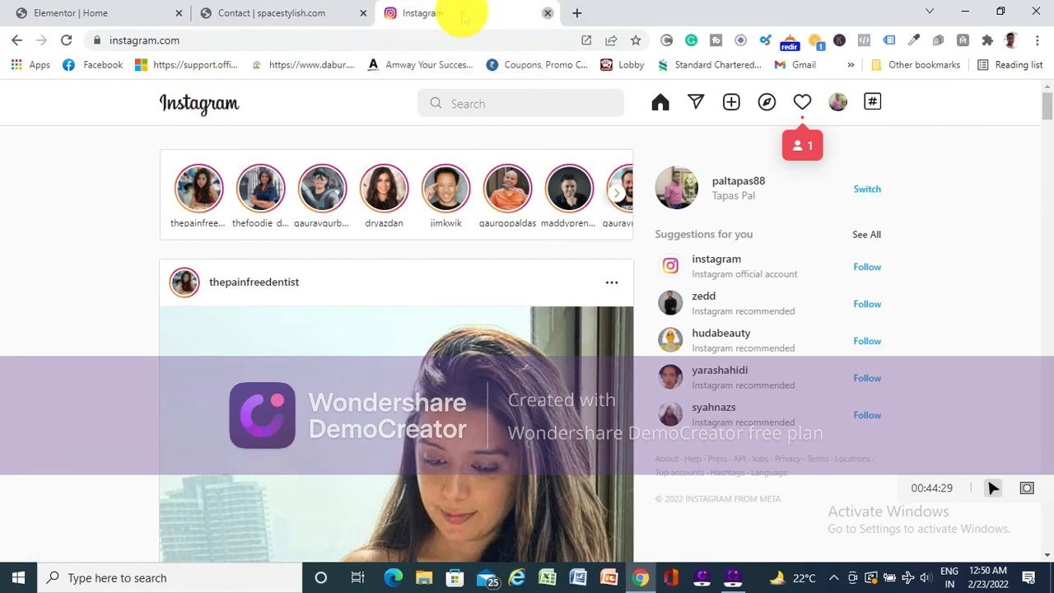
- Load instagram.com in the browser tab to view the site's logo and styling, and close that tab
left_click(394, 13)
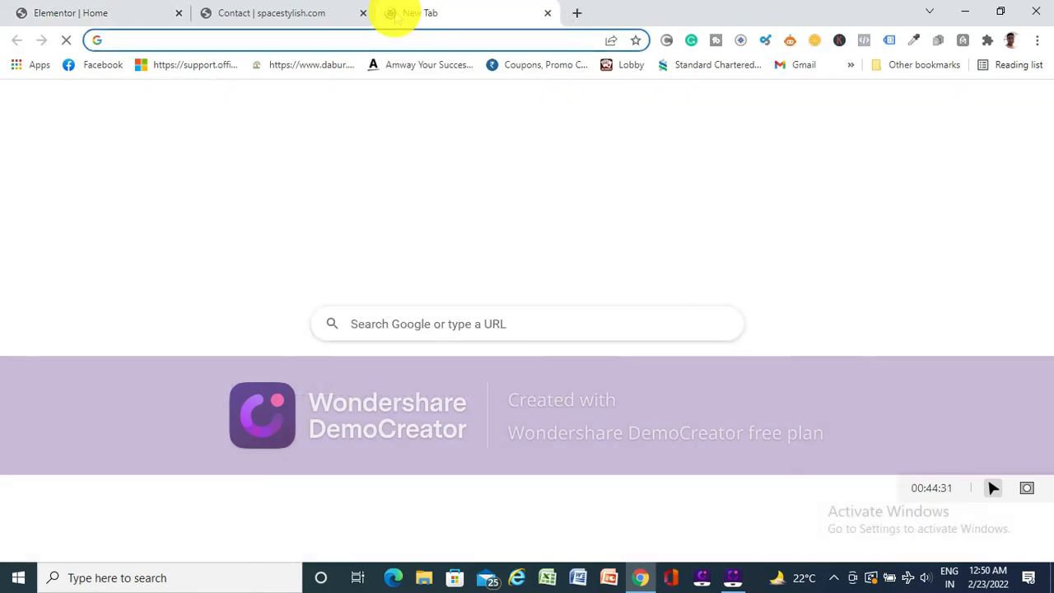
type("ins")
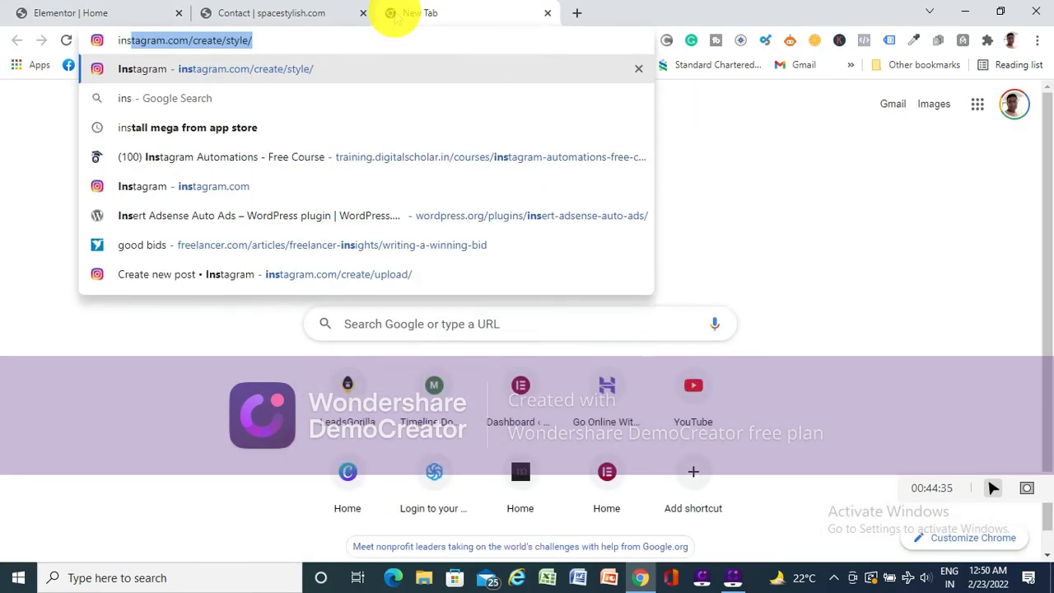
key("Right")
key("BackSpace")
key("BackSpace")
key("BackSpace")
key("BackSpace")
key("BackSpace")
key("BackSpace")
key("BackSpace")
key("BackSpace")
key("BackSpace")
key("BackSpace")
key("BackSpace")
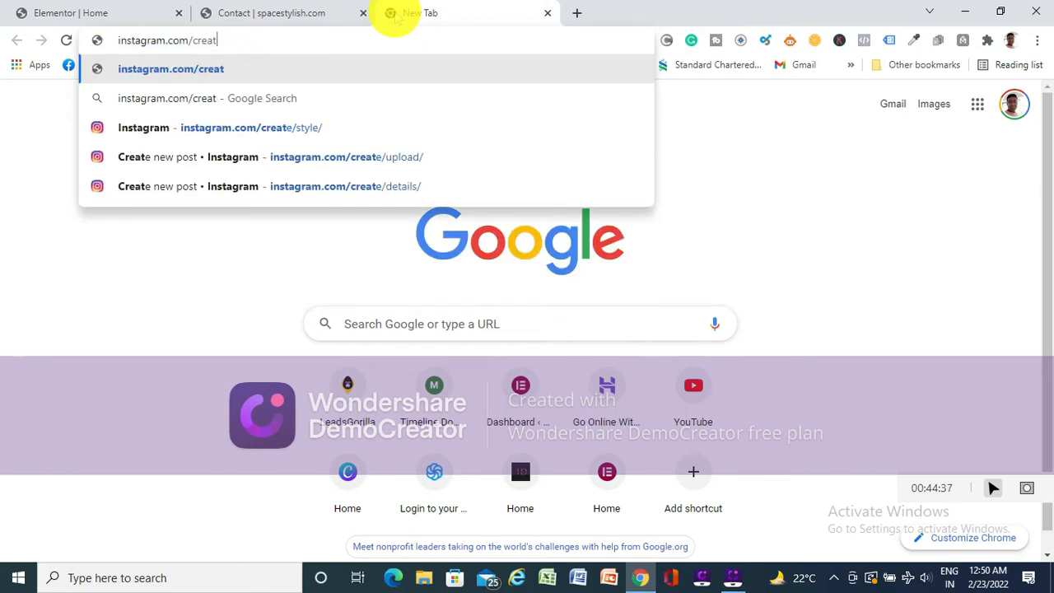
key("BackSpace")
key("BackSpace")
key("BackSpace")
key("Return")
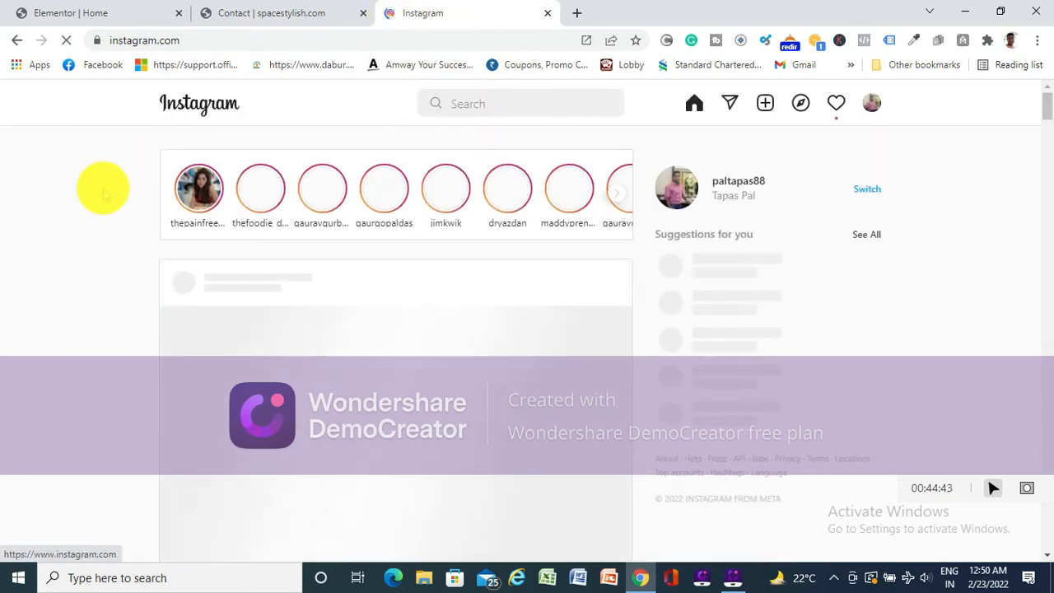
left_click(548, 14)
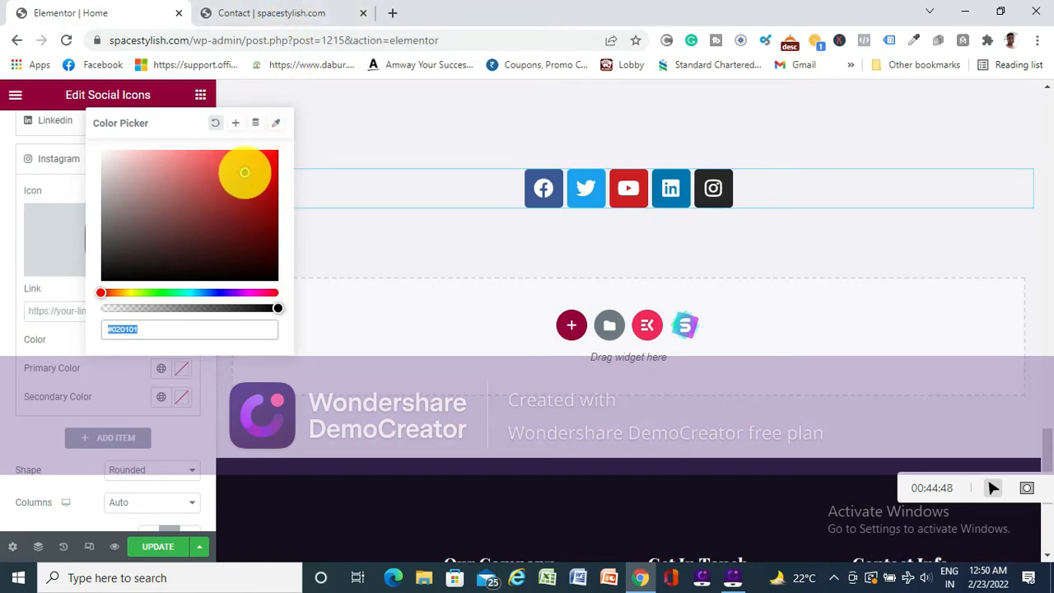
- Set the Instagram icon's custom primary color to dark red
left_click(264, 192)
left_click(11, 242)
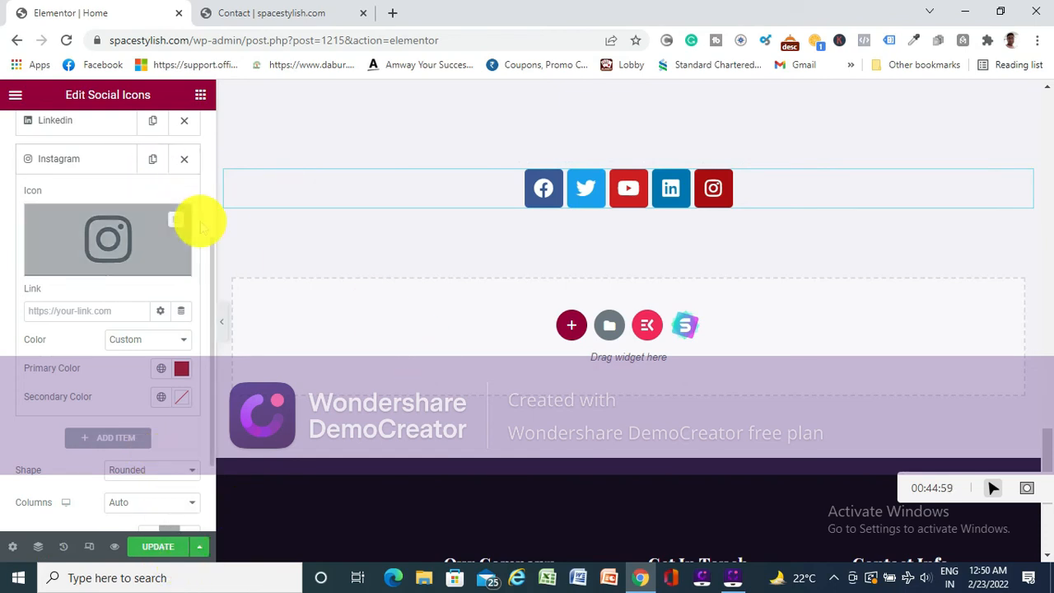
scroll(200, 221, "up", 2)
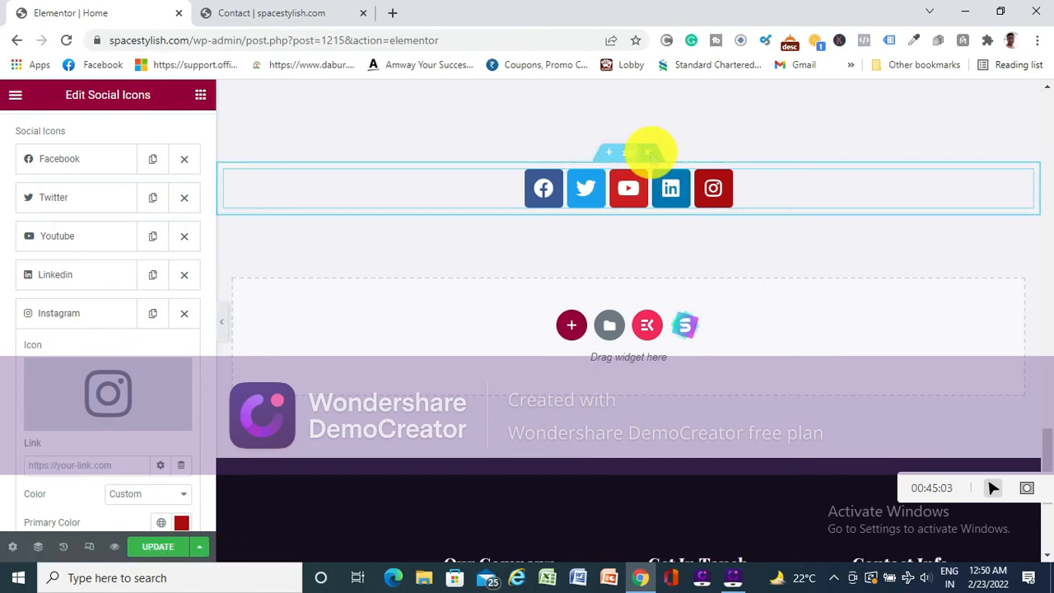
- Delete the section holding the social icons from the home page and update the page
left_click(648, 152)
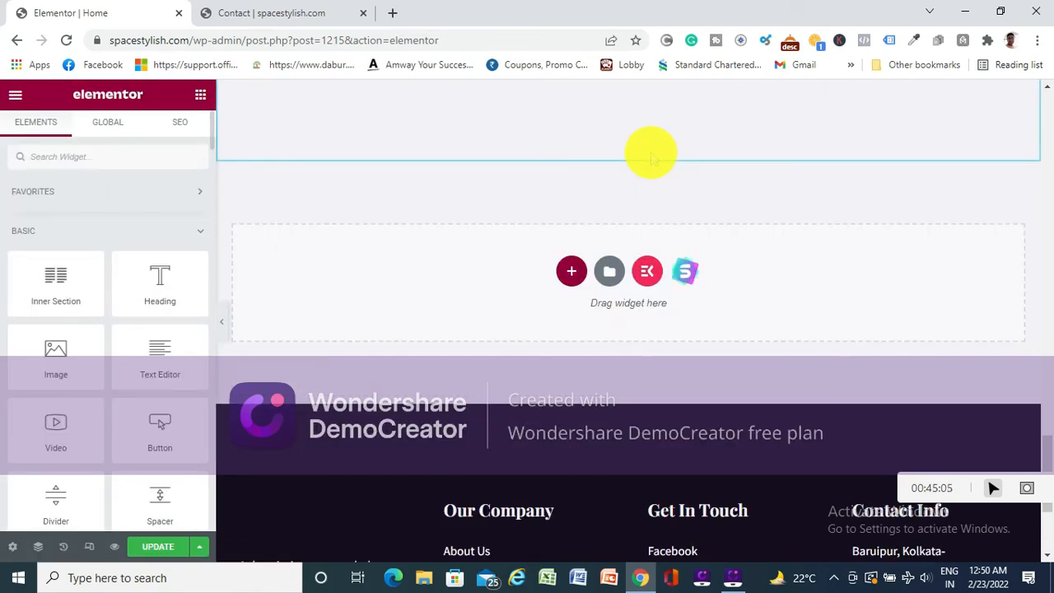
scroll(478, 346, "down", 3)
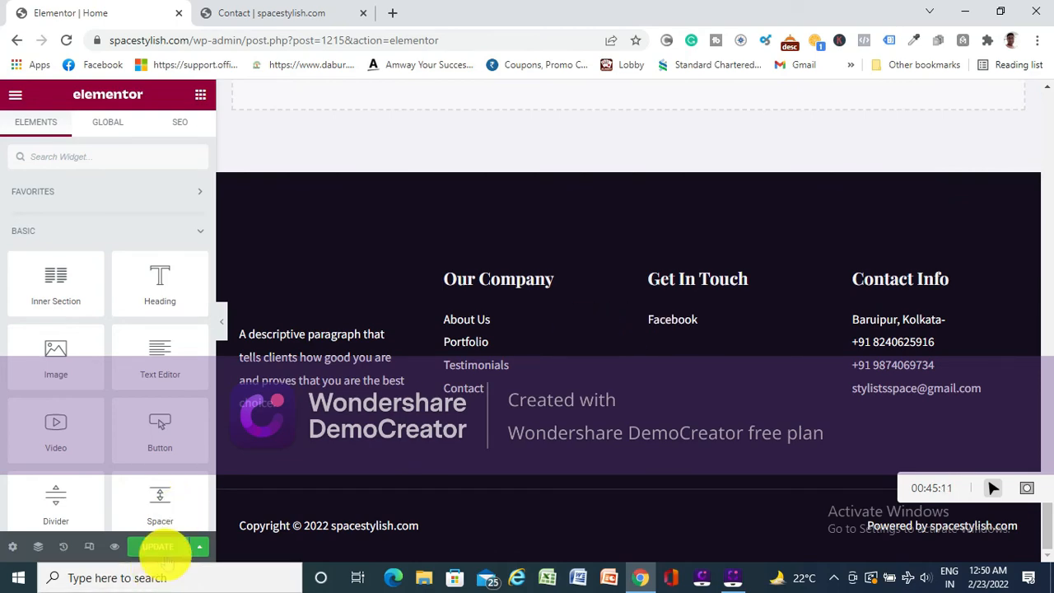
scroll(365, 313, "up", 10)
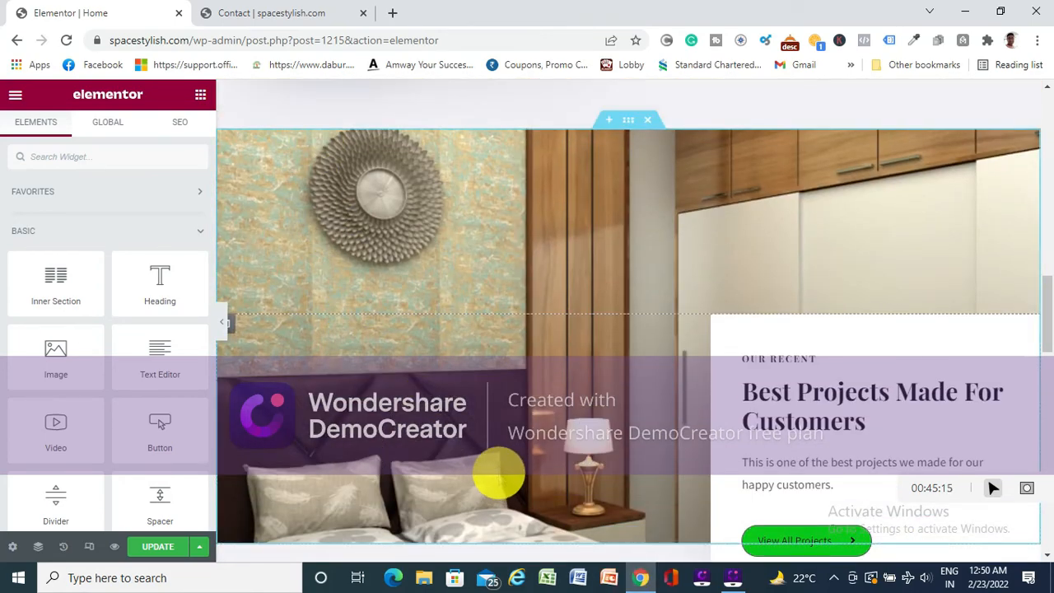
scroll(191, 505, "down", 2)
scroll(191, 504, "down", 2)
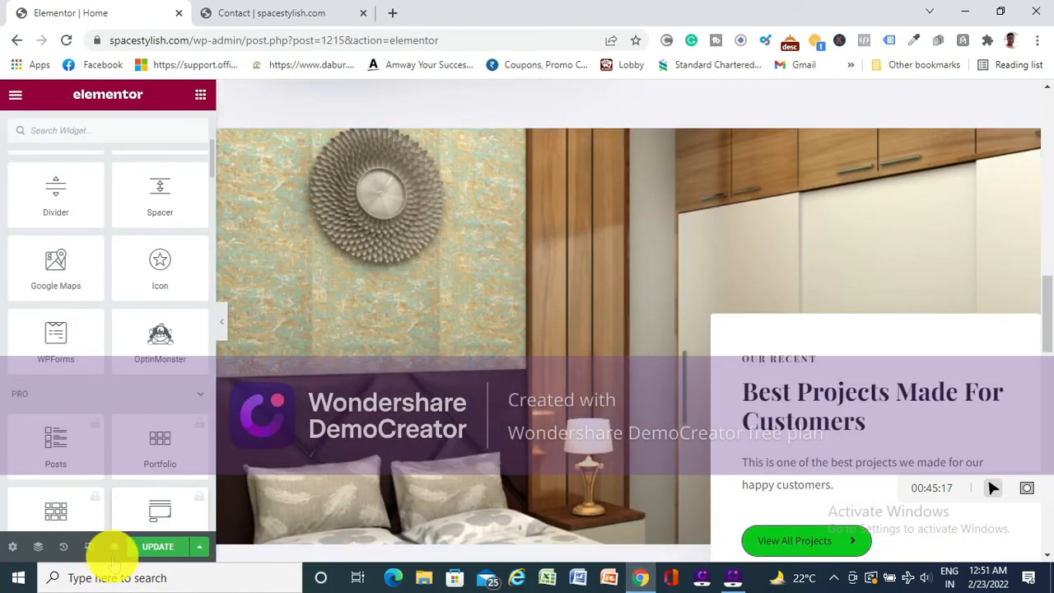
left_click(155, 551)
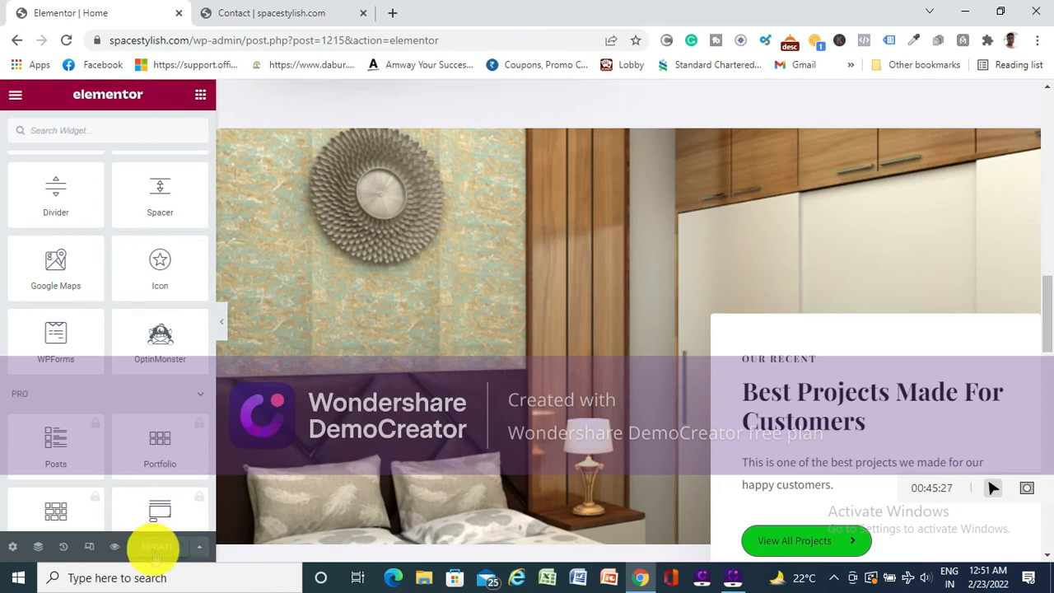
- Leave the Elementor editor for the live home page and open the site's WordPress dashboard
left_click(15, 95)
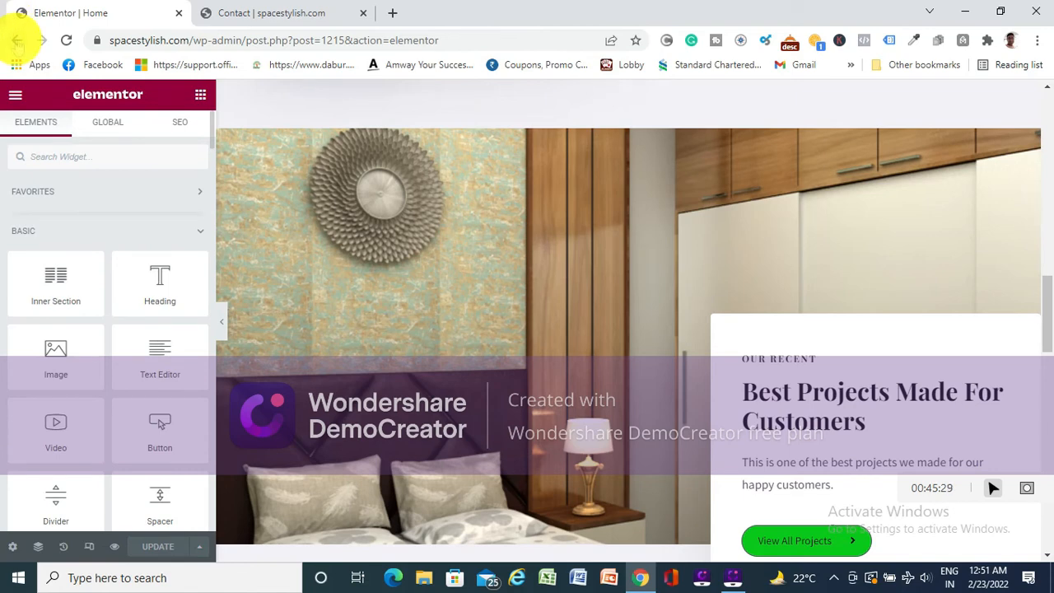
left_click(16, 41)
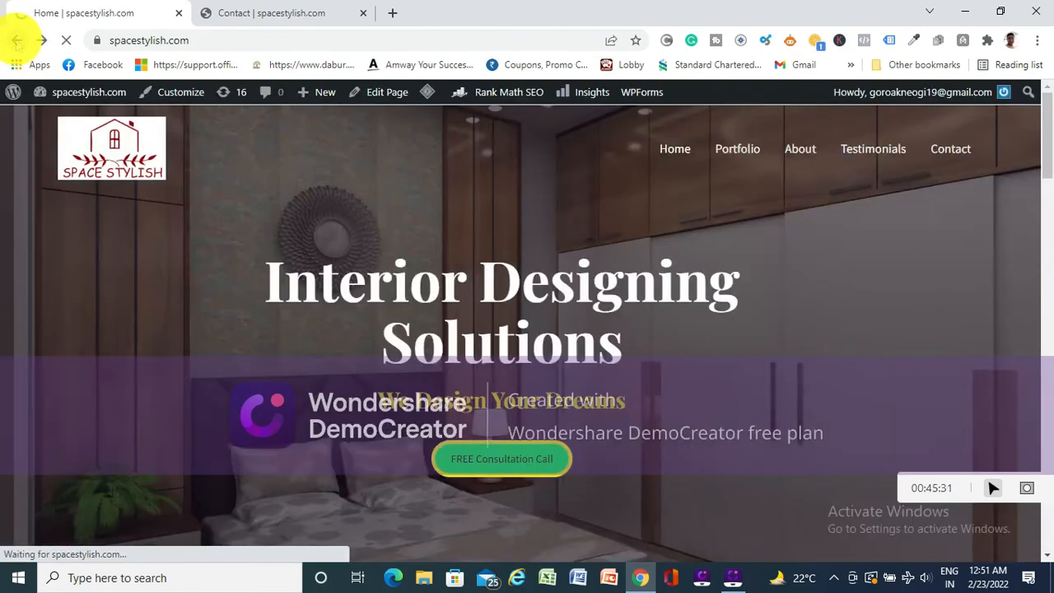
mouse_move(66, 90)
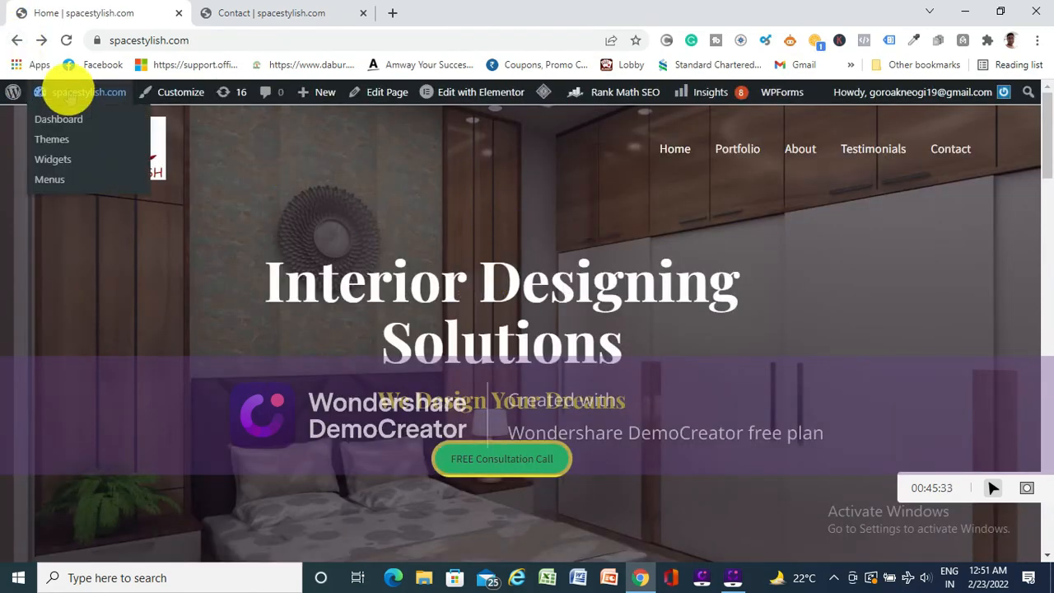
left_click(63, 122)
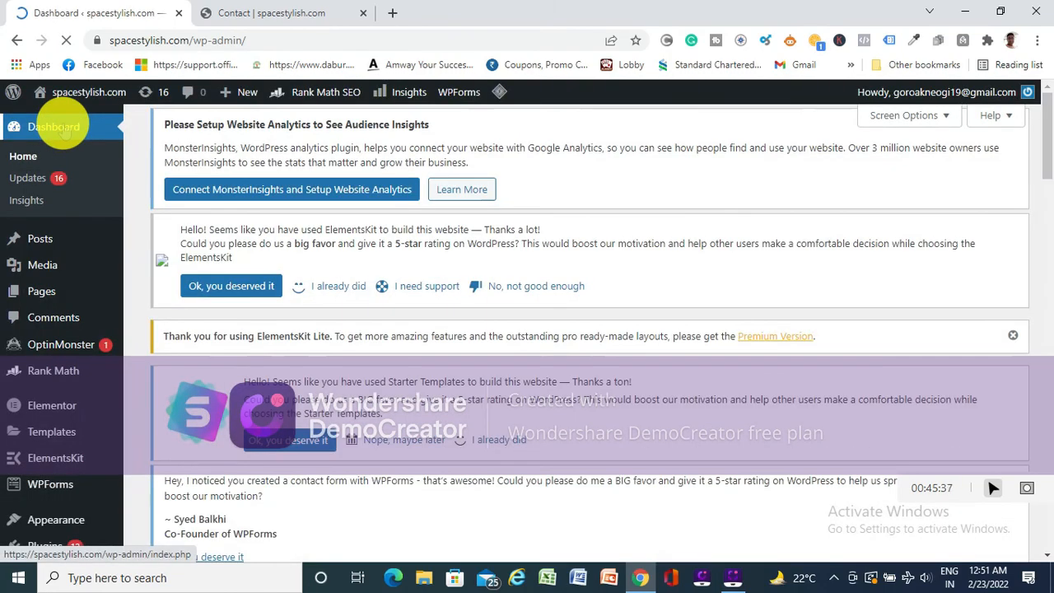
- Look through the admin sections and open the Widgets page under Appearance
scroll(95, 325, "down", 4)
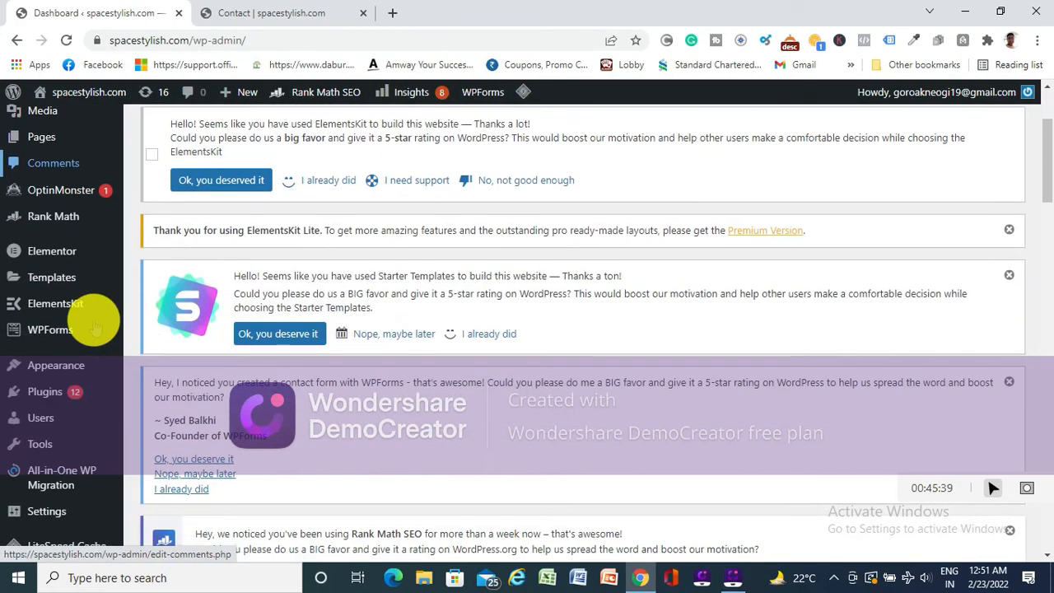
mouse_move(54, 452)
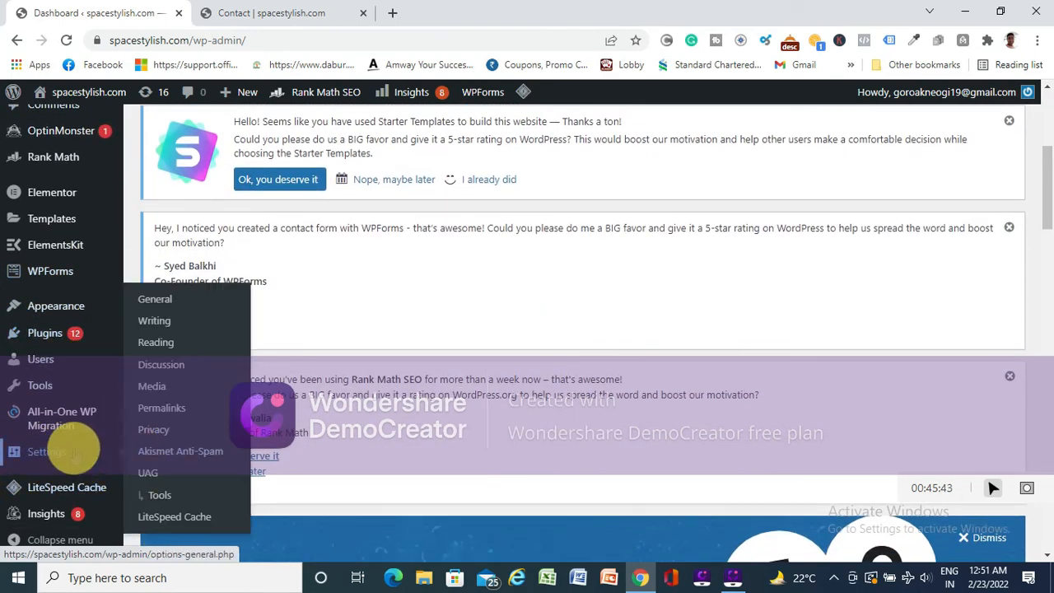
scroll(71, 444, "down", 1)
mouse_move(54, 303)
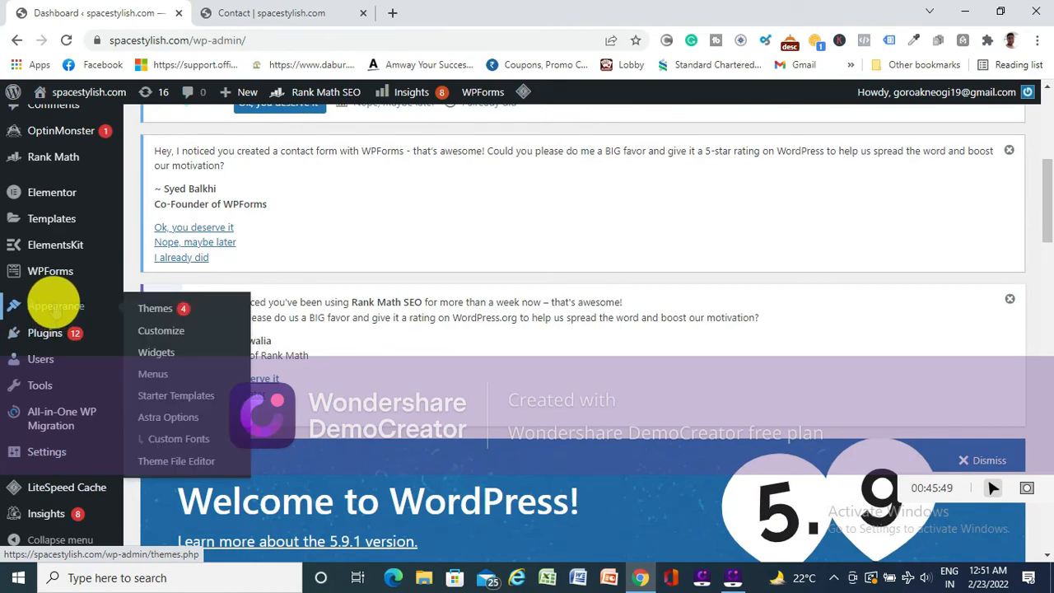
mouse_move(52, 337)
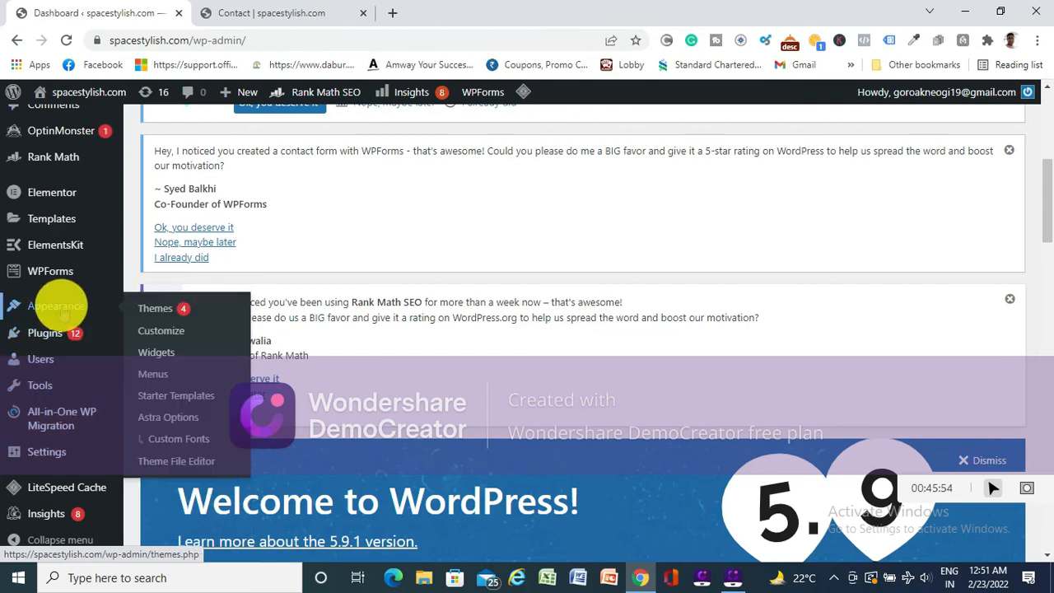
left_click(161, 352)
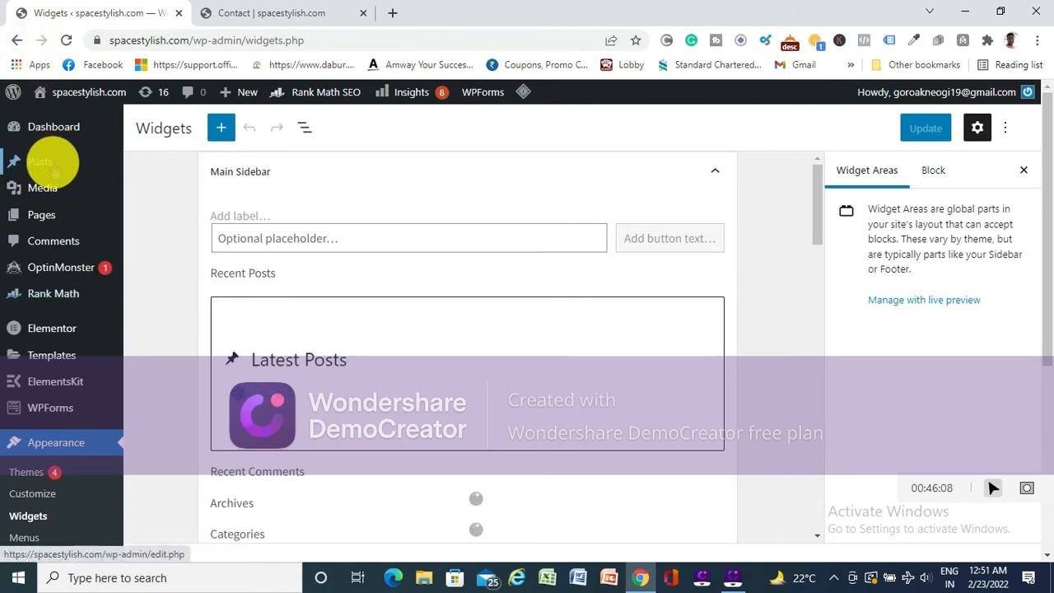
- Open the Media Library and go from there to the ElementsKit Header Footer page
left_click(47, 190)
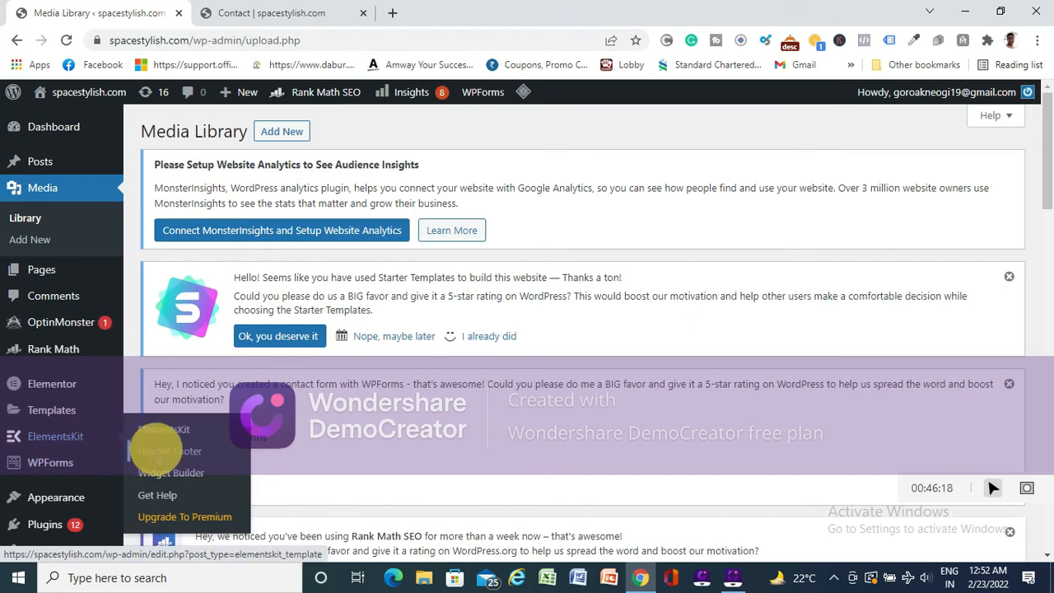
left_click(165, 453)
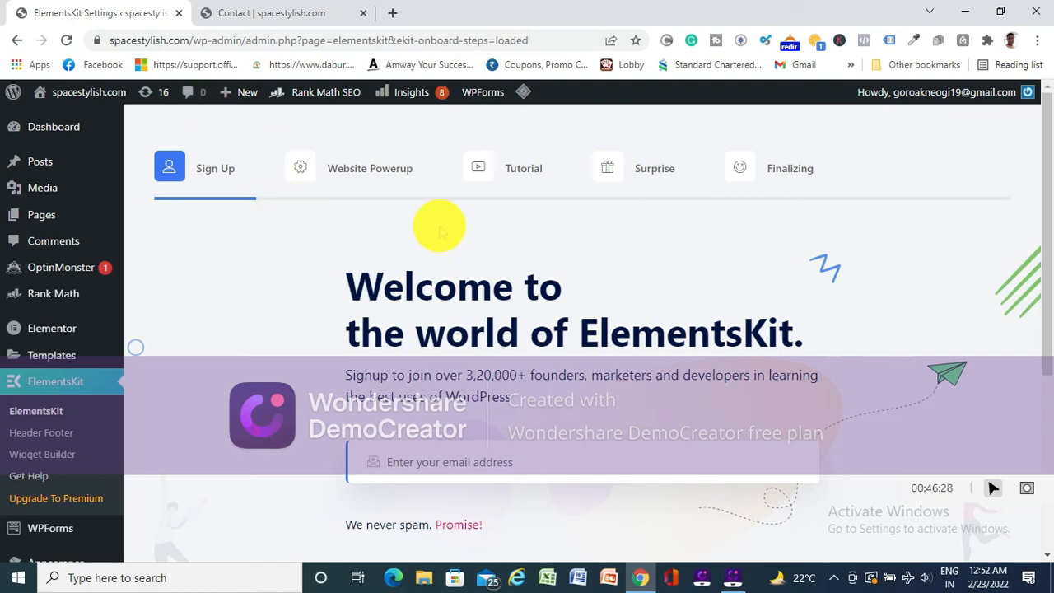
- Pass through the ElementsKit onboarding without entering an email or installing any suggested plugins, and save the changes
scroll(445, 227, "down", 2)
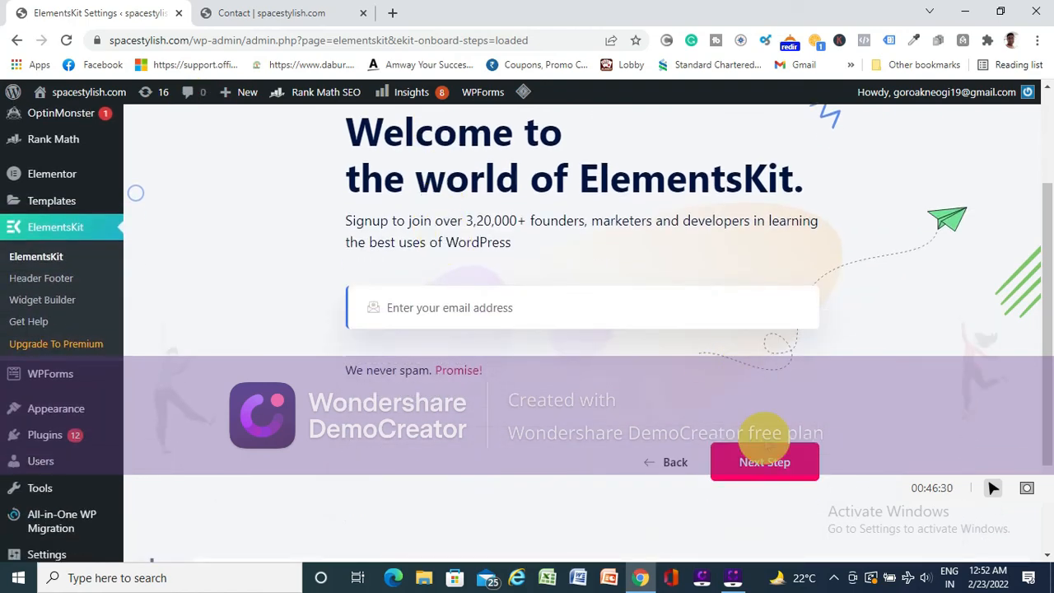
left_click(762, 460)
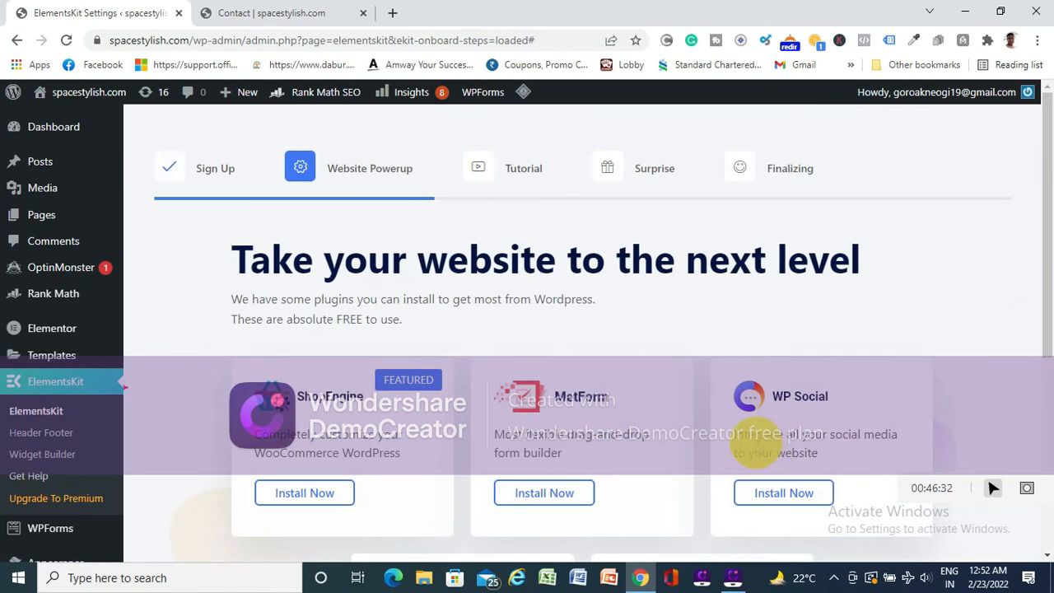
scroll(750, 440, "down", 3)
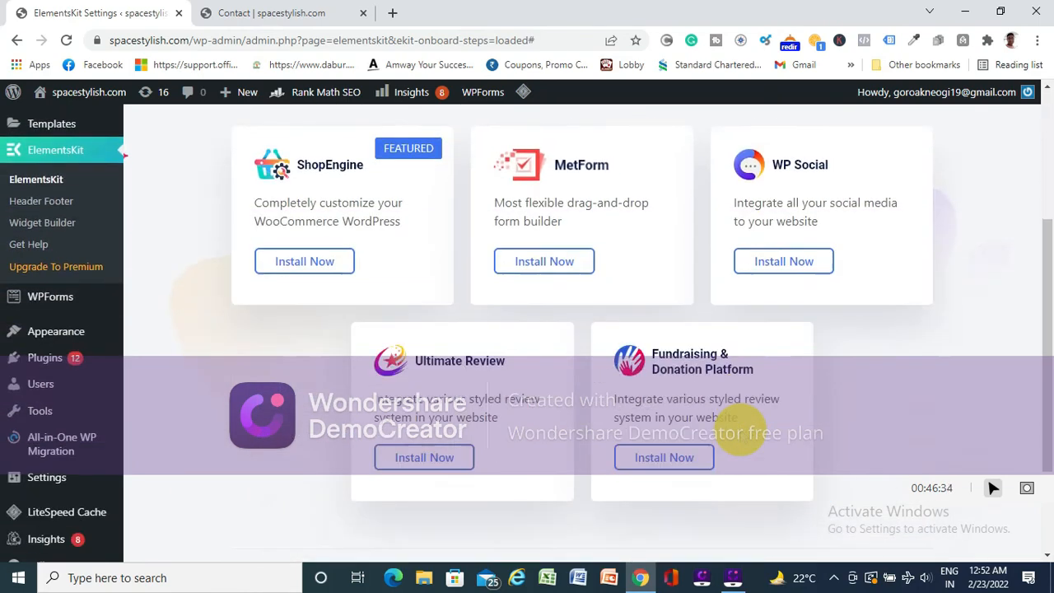
scroll(742, 436, "down", 2)
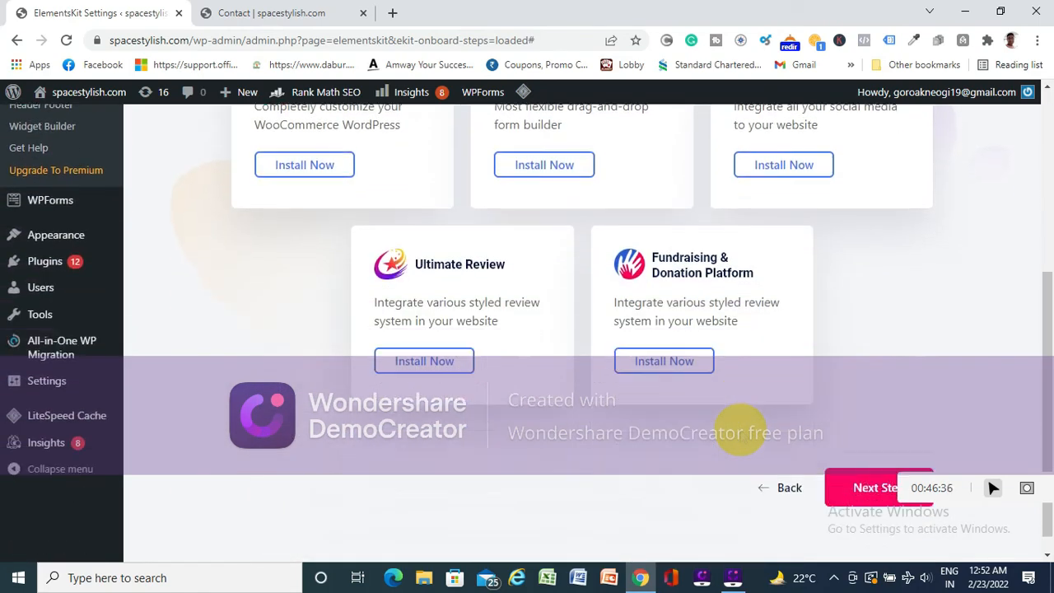
left_click(867, 469)
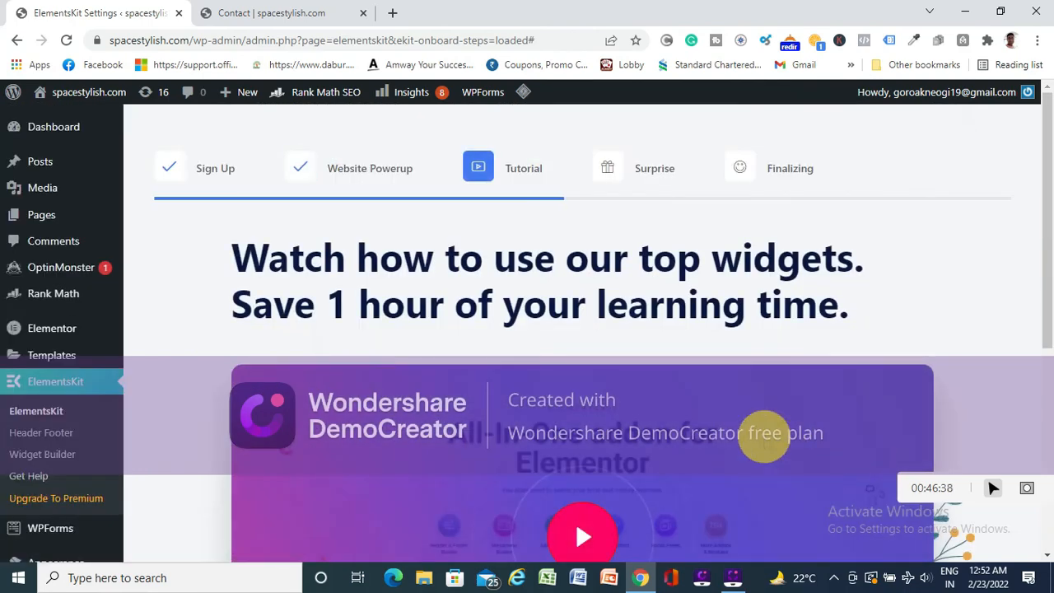
scroll(708, 379, "down", 4)
left_click(864, 535)
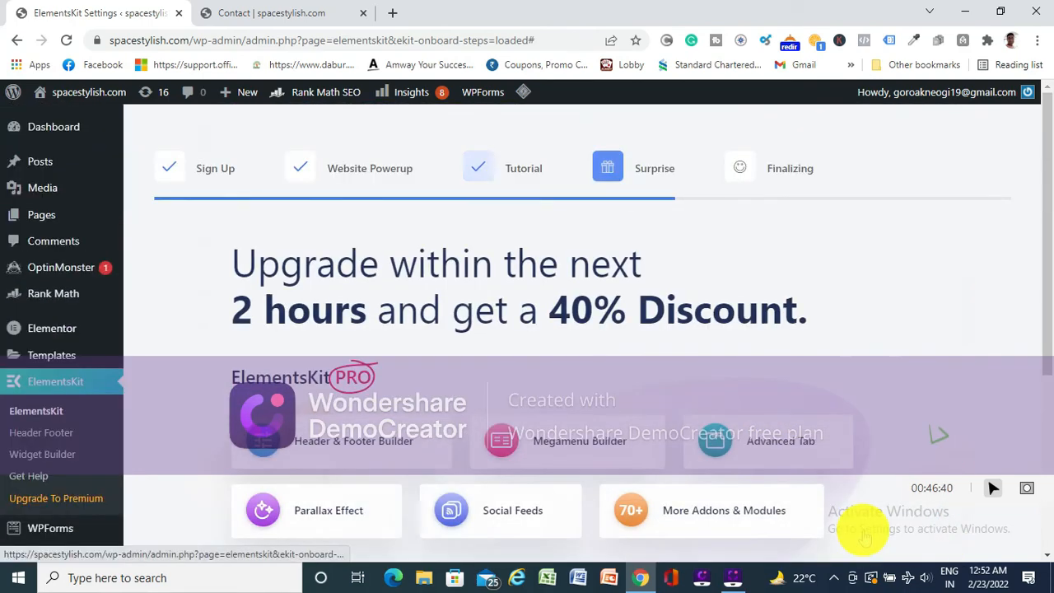
scroll(778, 496, "down", 2)
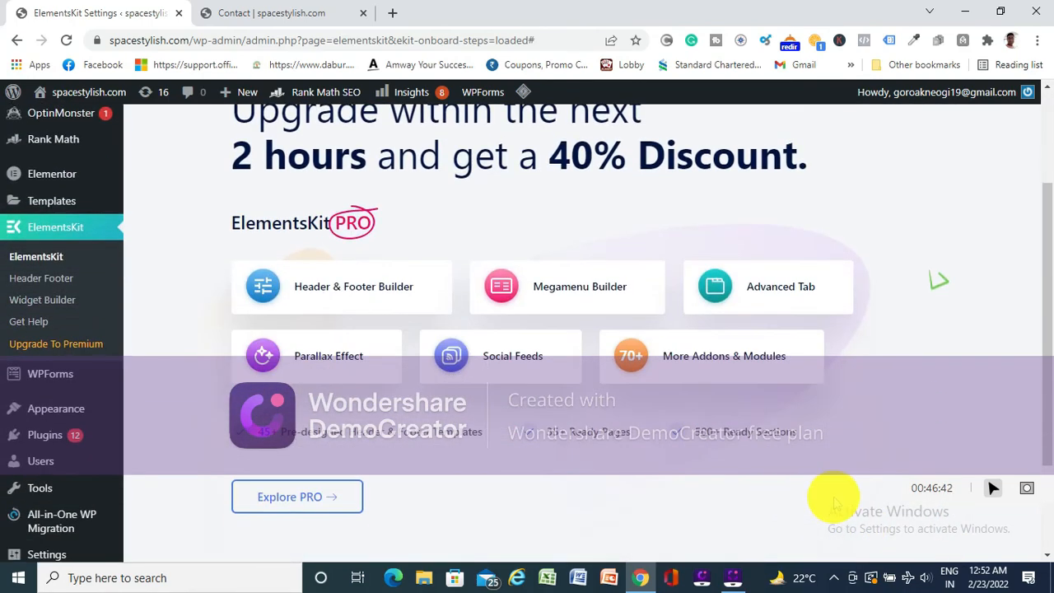
scroll(828, 496, "down", 2)
left_click(856, 461)
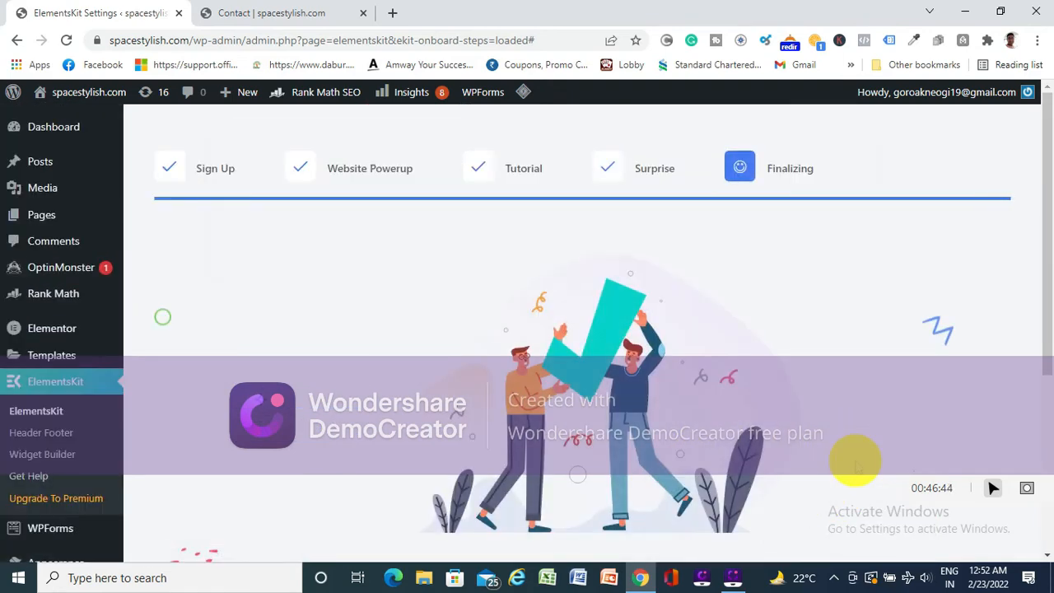
scroll(856, 463, "down", 3)
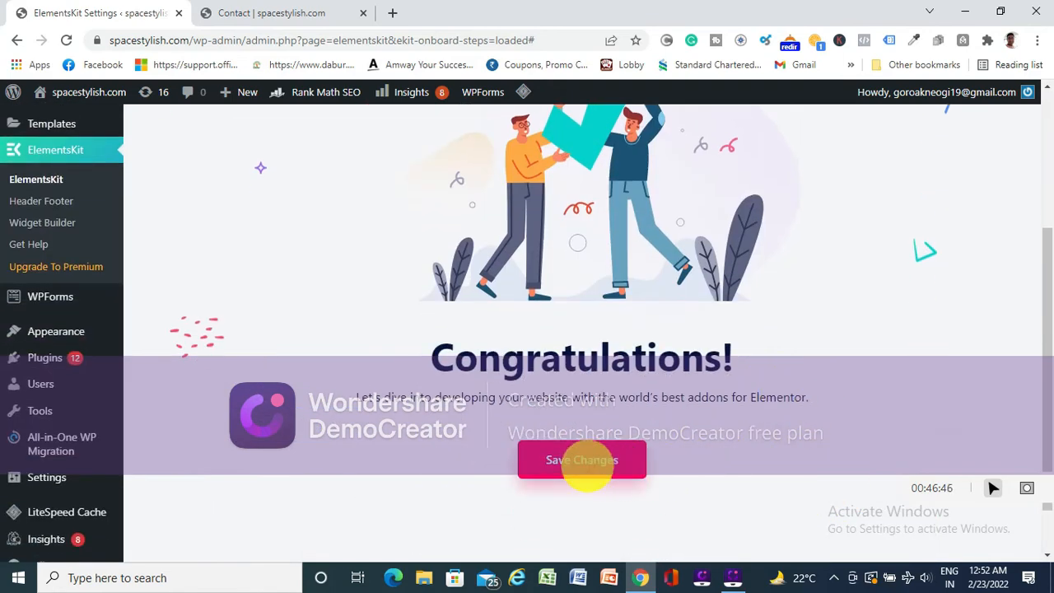
left_click(578, 460)
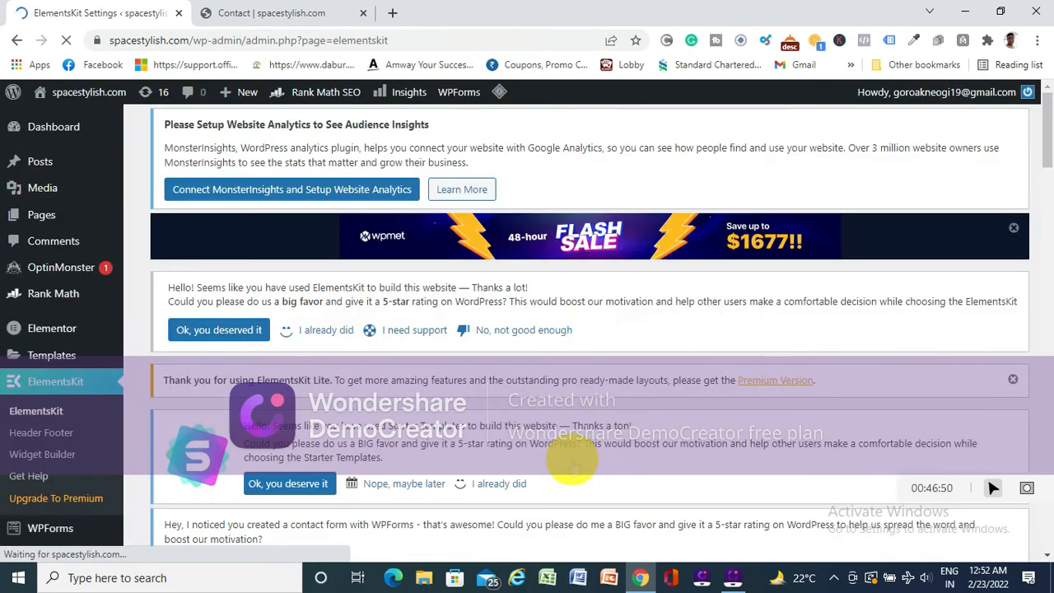
- Look through the ElementsKit dashboard page, including its documentation and video tutorial sections, and the available Elementor admin options
scroll(576, 329, "down", 8)
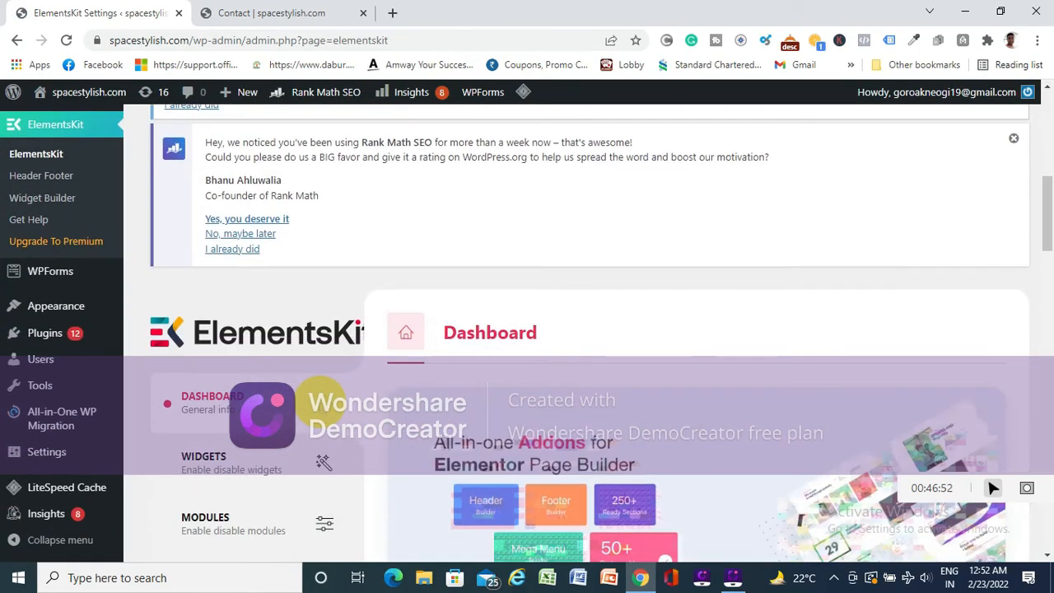
scroll(454, 316, "down", 10)
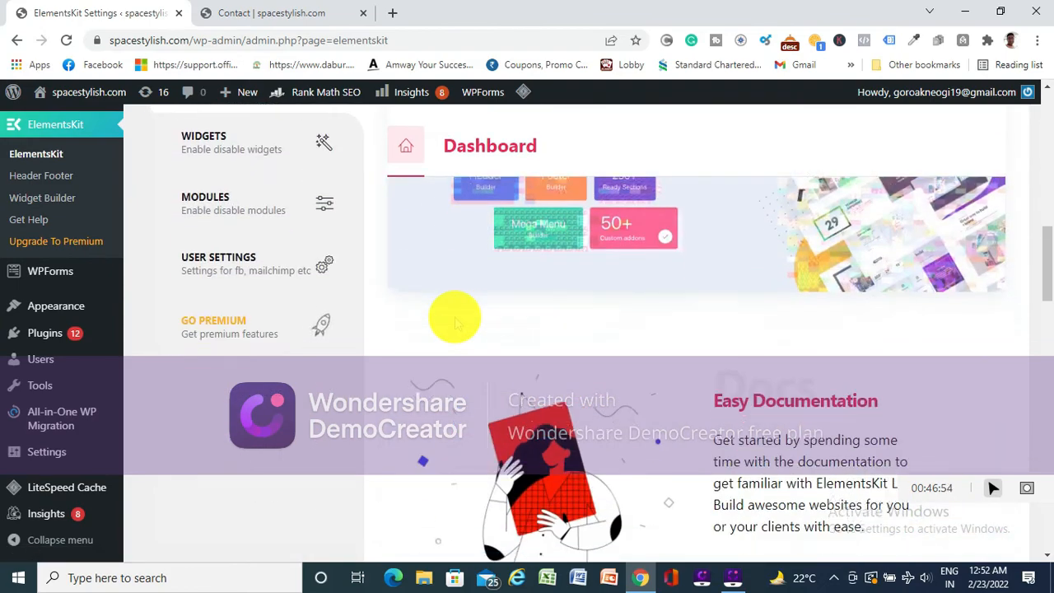
scroll(454, 316, "down", 5)
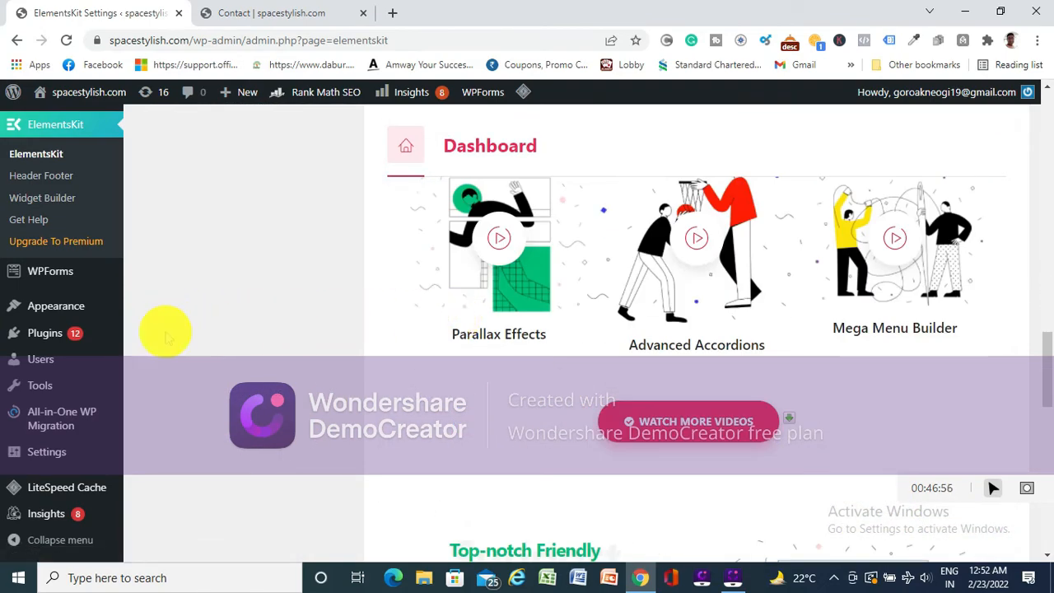
scroll(179, 287, "up", 15)
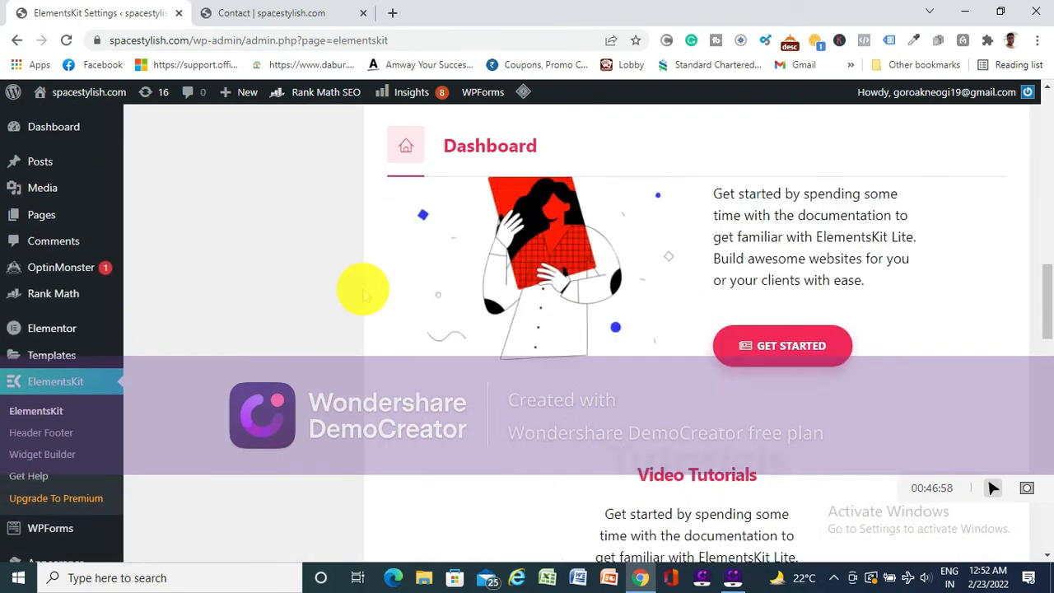
scroll(510, 330, "up", 2)
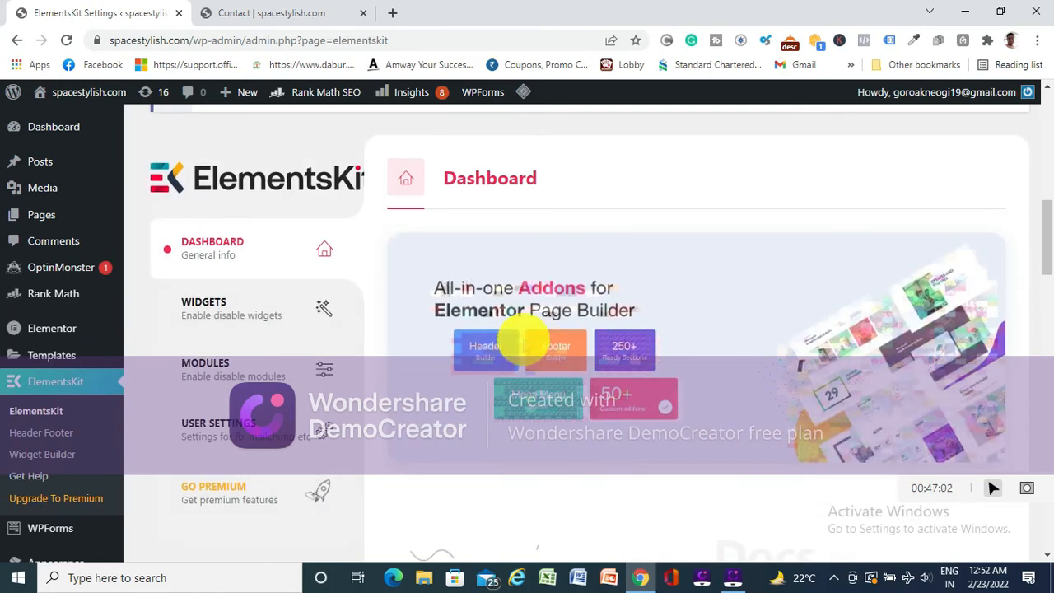
mouse_move(52, 328)
scroll(181, 317, "up", 5)
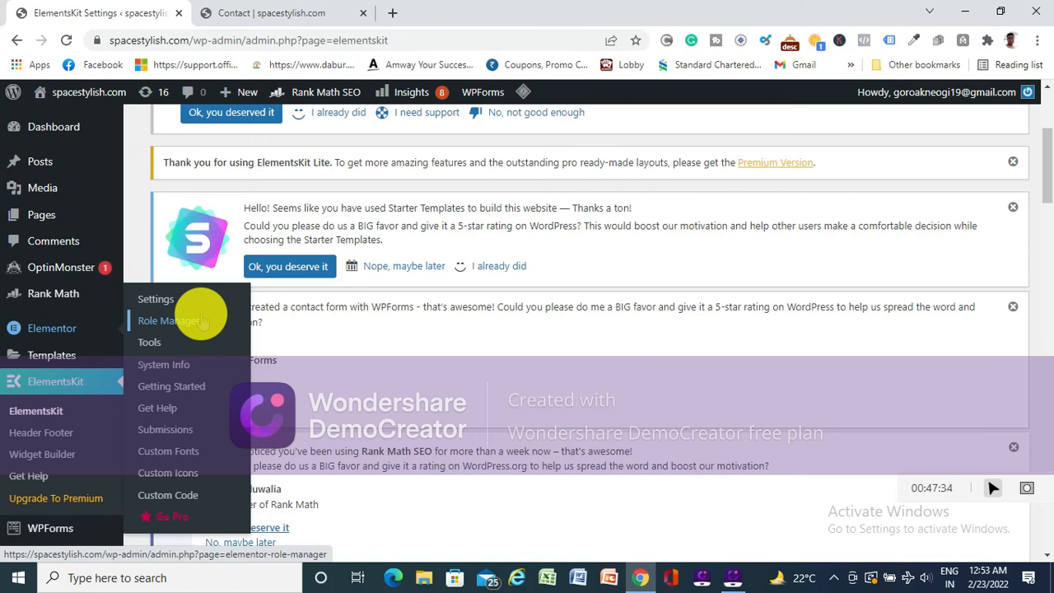
- Review the live Contact page from its header down to the footer columns
left_click(247, 13)
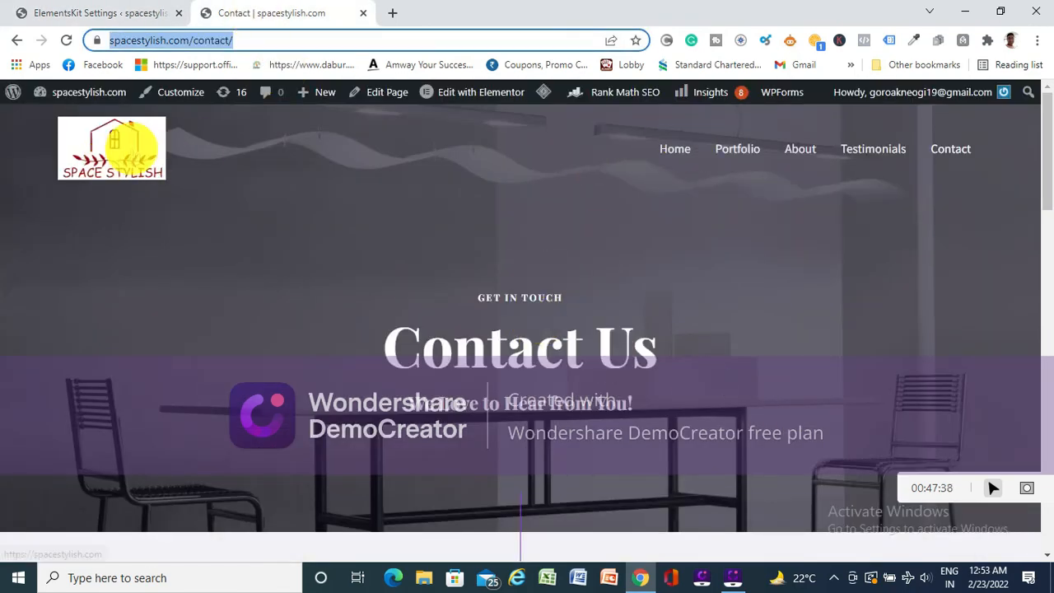
scroll(574, 360, "down", 10)
scroll(572, 360, "down", 10)
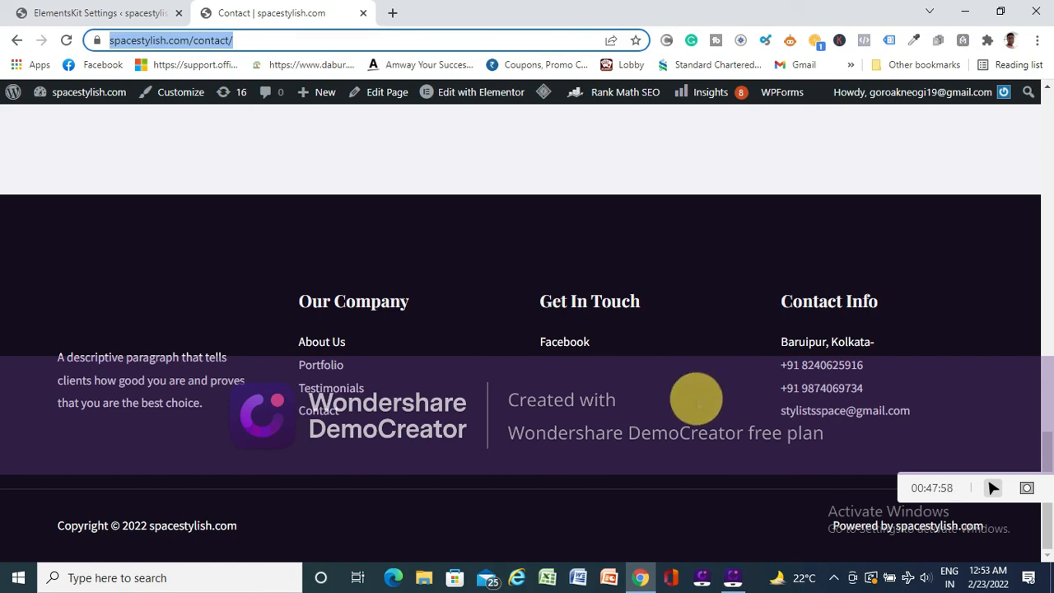
scroll(455, 464, "up", 8)
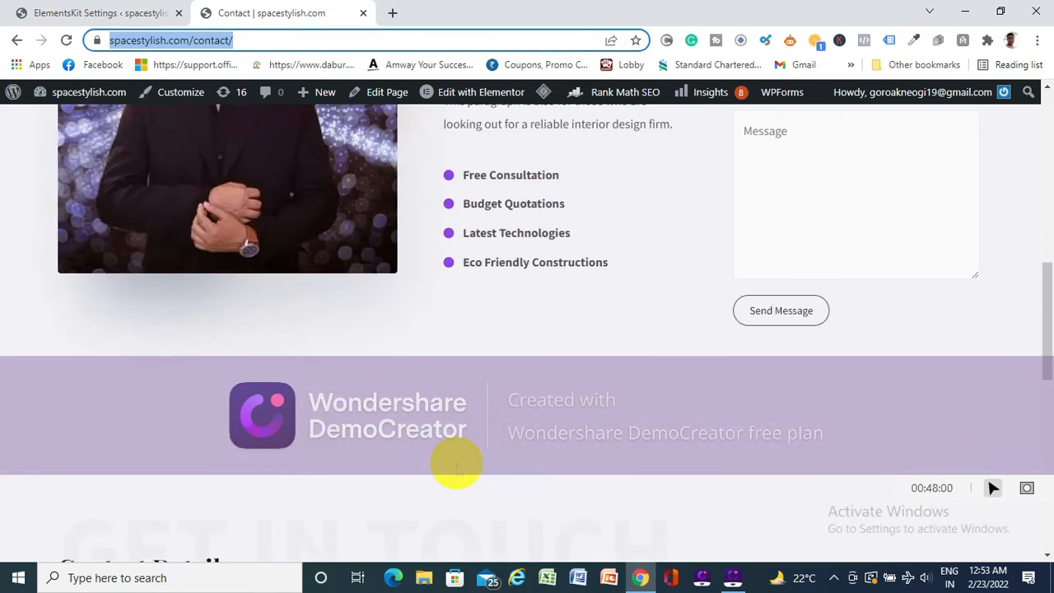
scroll(456, 466, "up", 8)
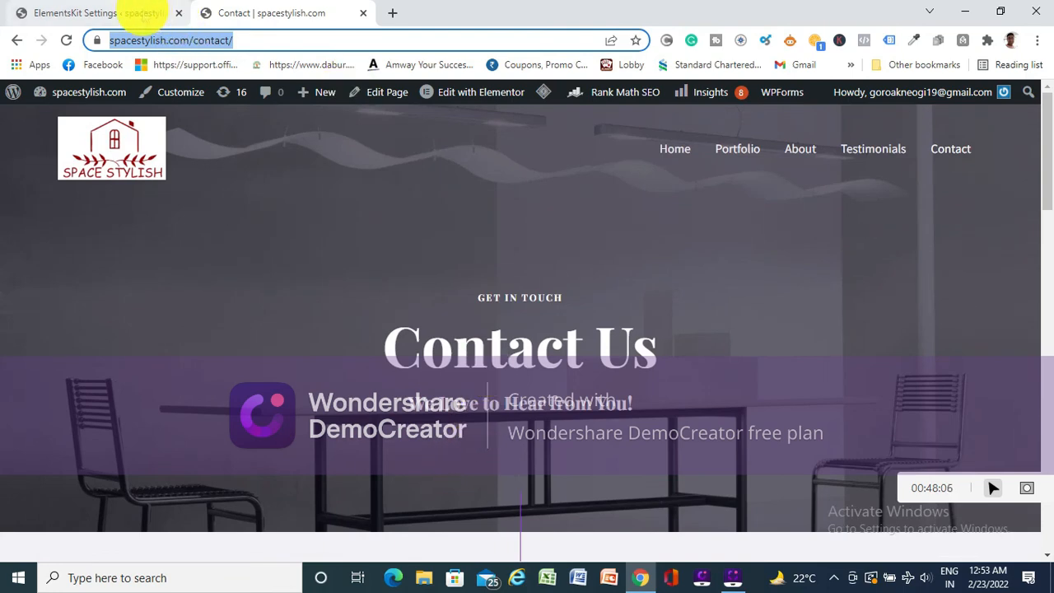
- Return to the WordPress admin and go from there to the site's live home page
left_click(146, 15)
scroll(387, 201, "up", 3)
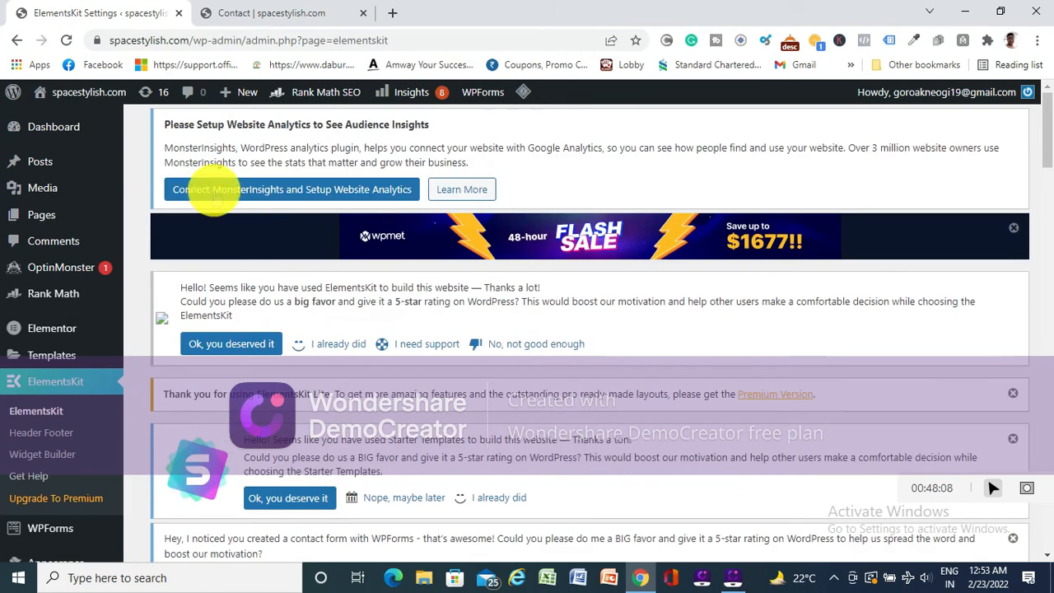
left_click(72, 117)
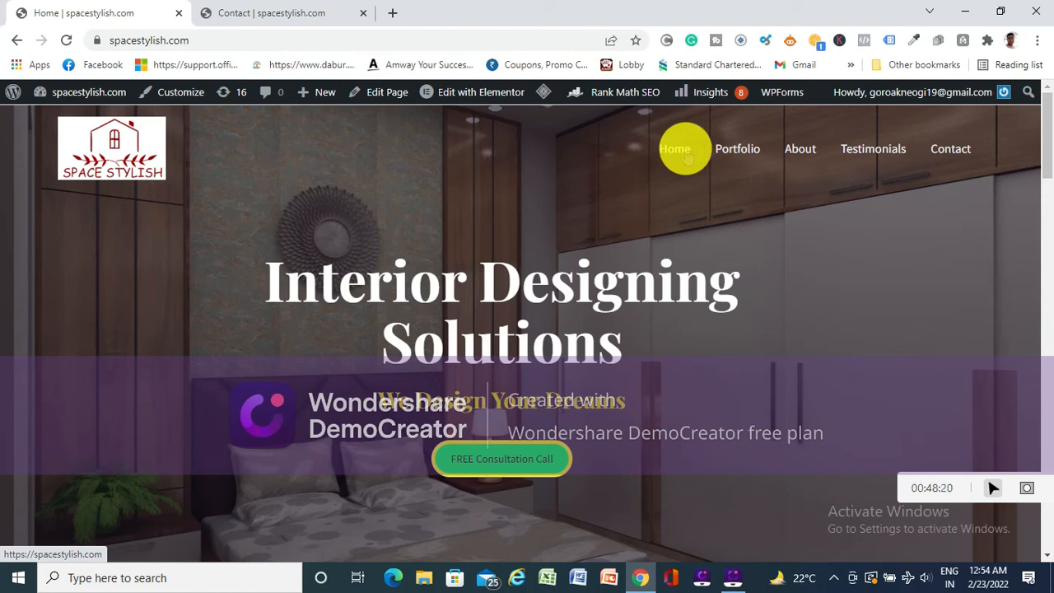
- Open the live Portfolio page and look over its Living Room and Kitchen project galleries
mouse_move(468, 99)
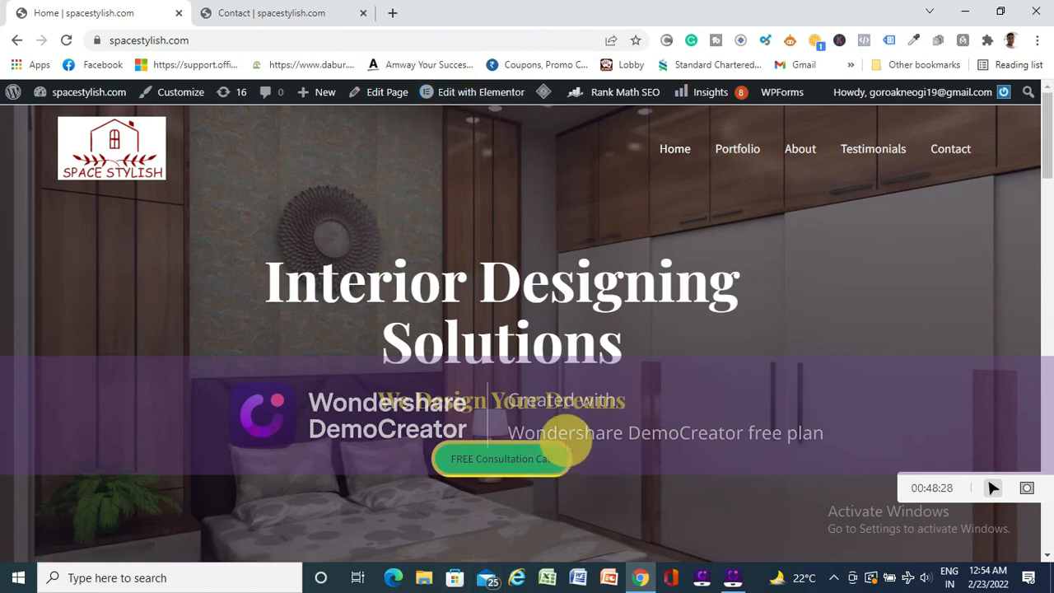
left_click(743, 158)
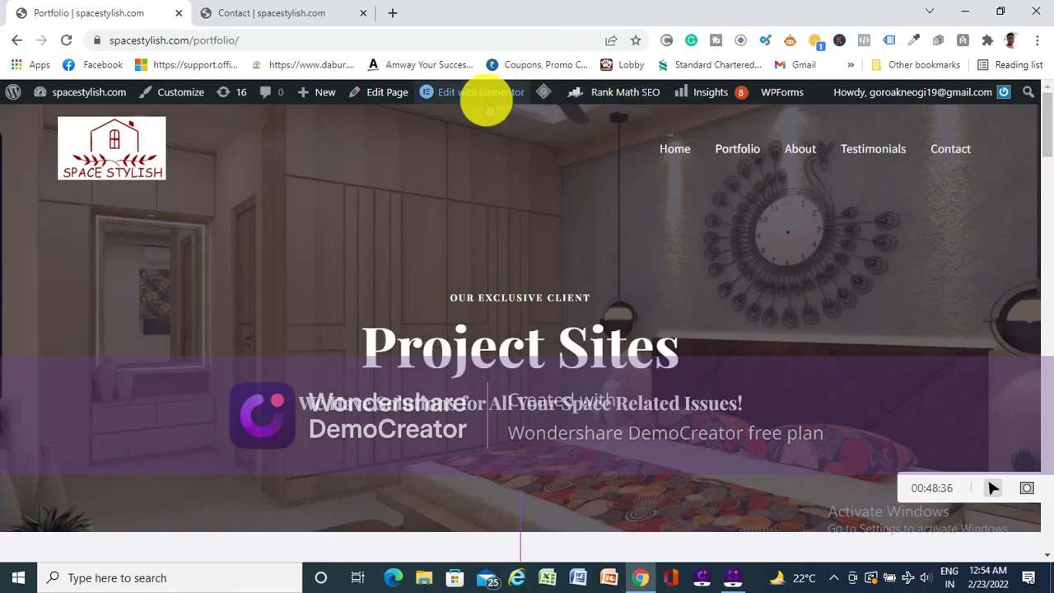
mouse_move(476, 99)
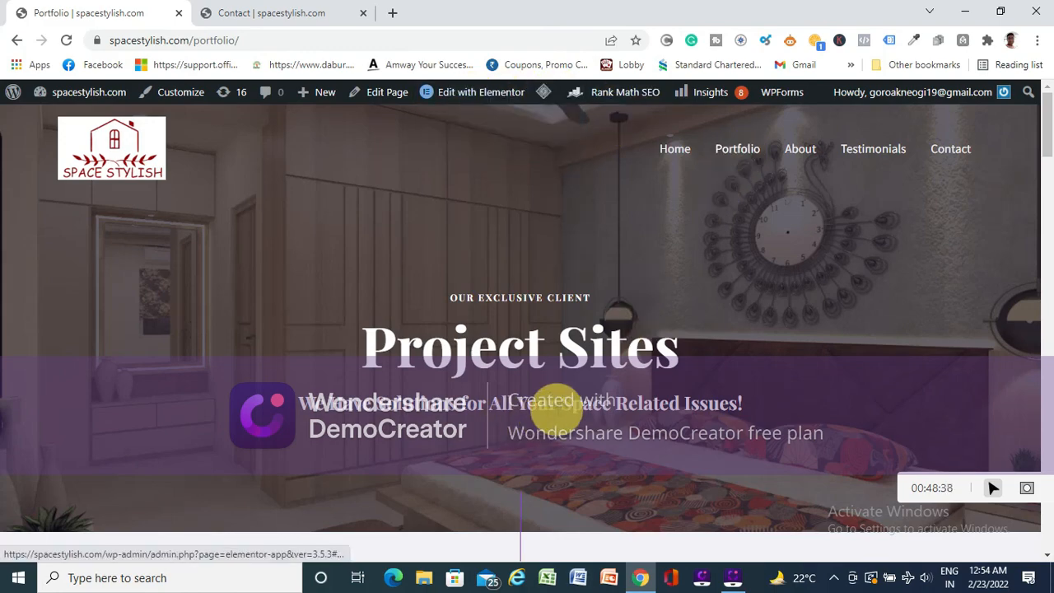
scroll(556, 412, "down", 10)
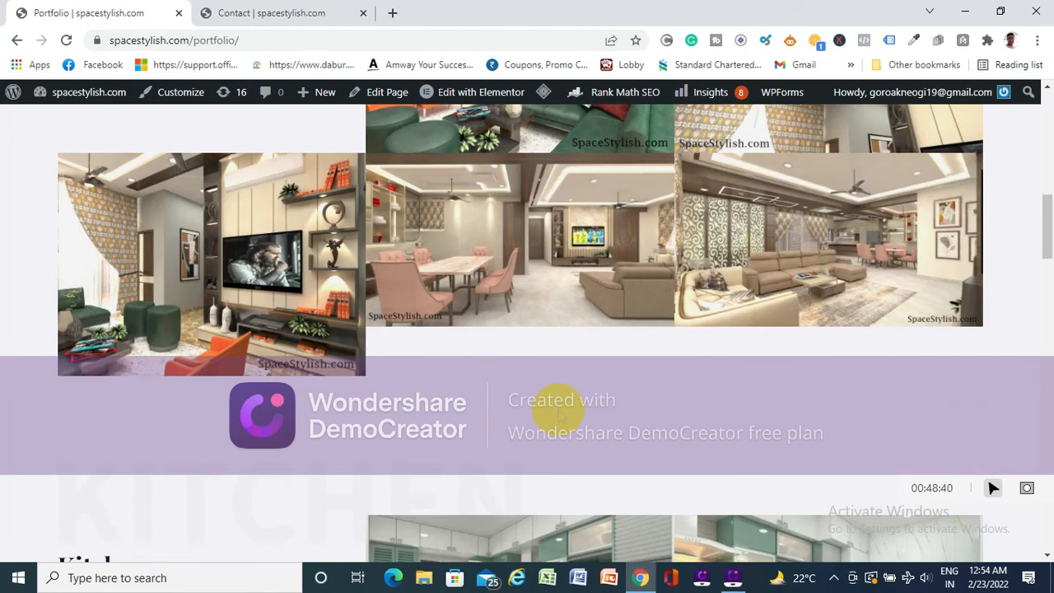
scroll(561, 412, "up", 5)
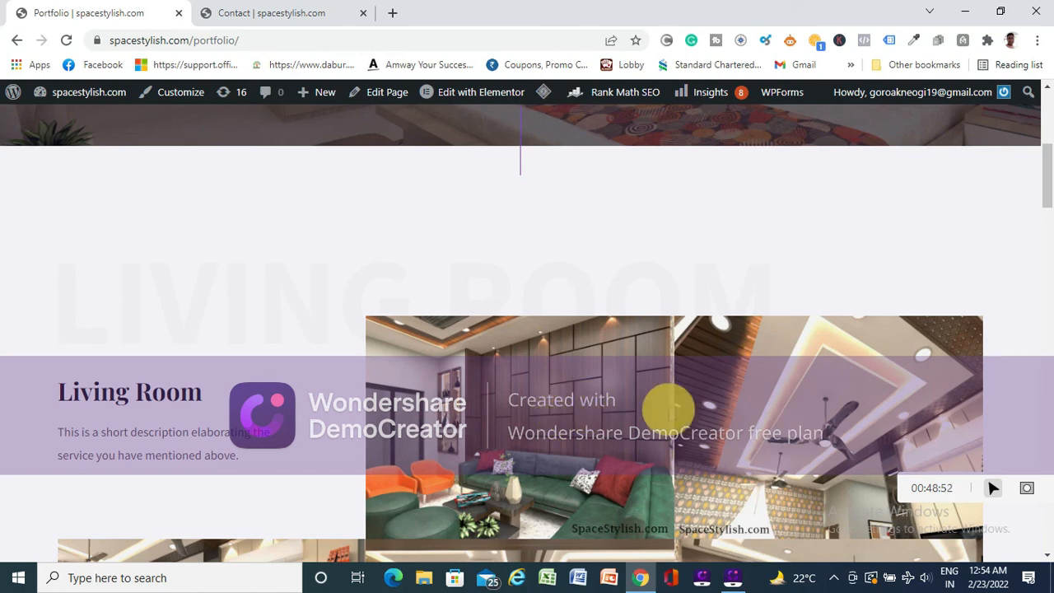
scroll(683, 425, "up", 10)
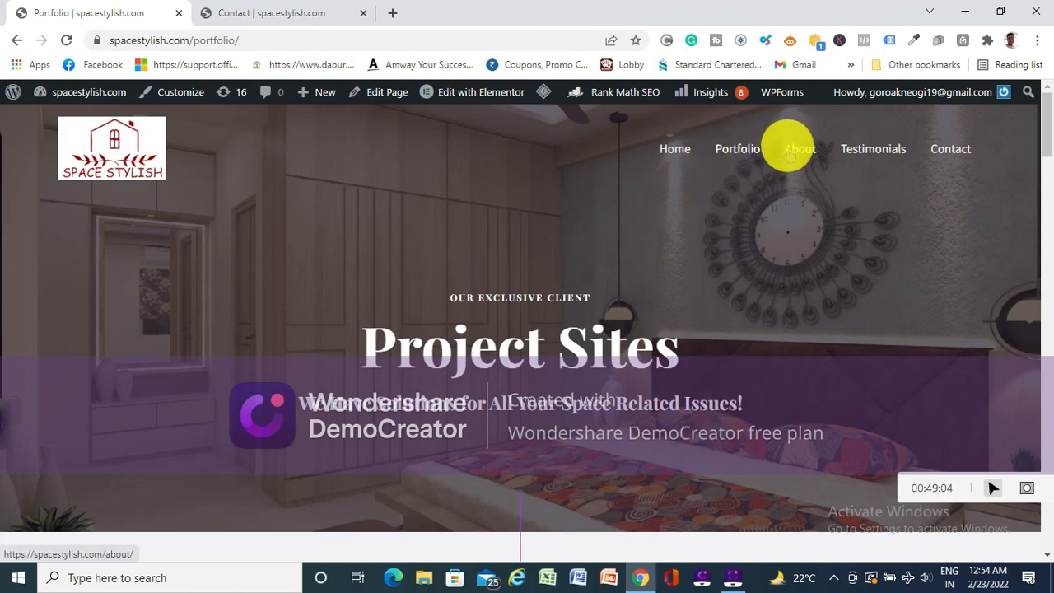
- Visit the live About, Testimonials and Contact pages in turn, and return to the home page
left_click(787, 159)
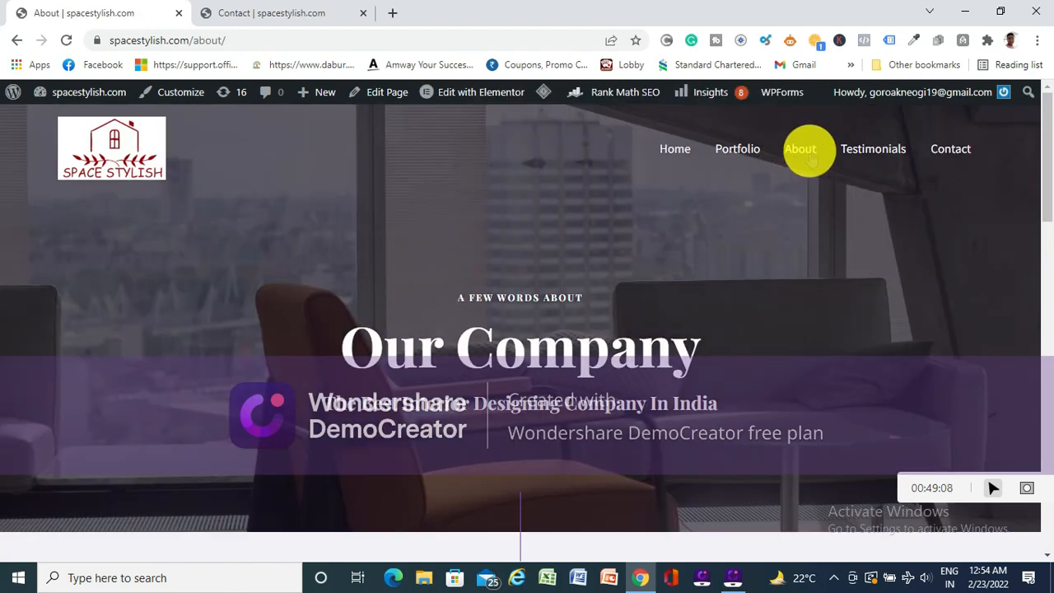
left_click(872, 151)
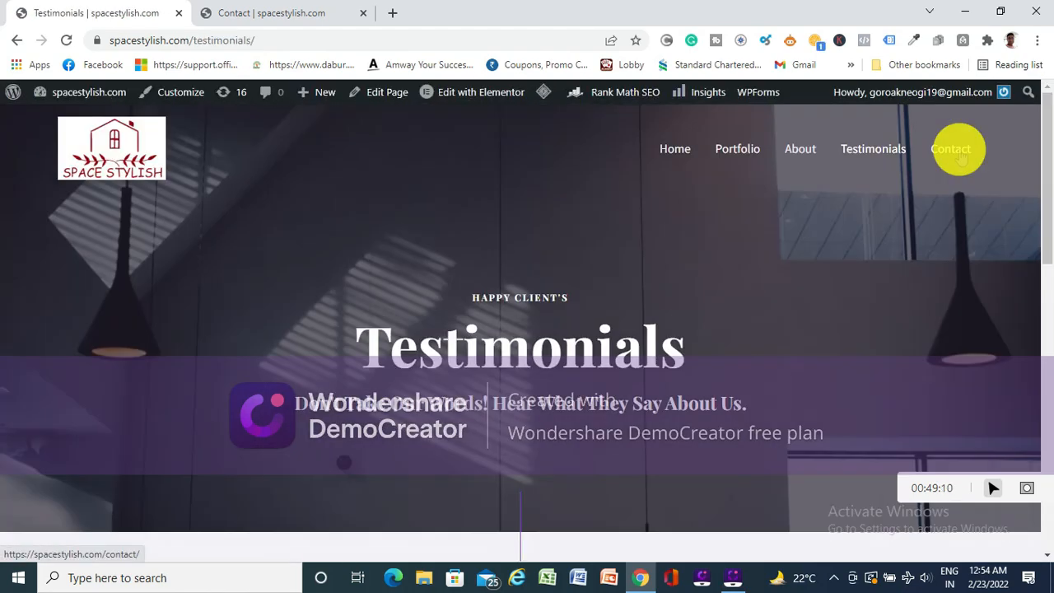
left_click(957, 151)
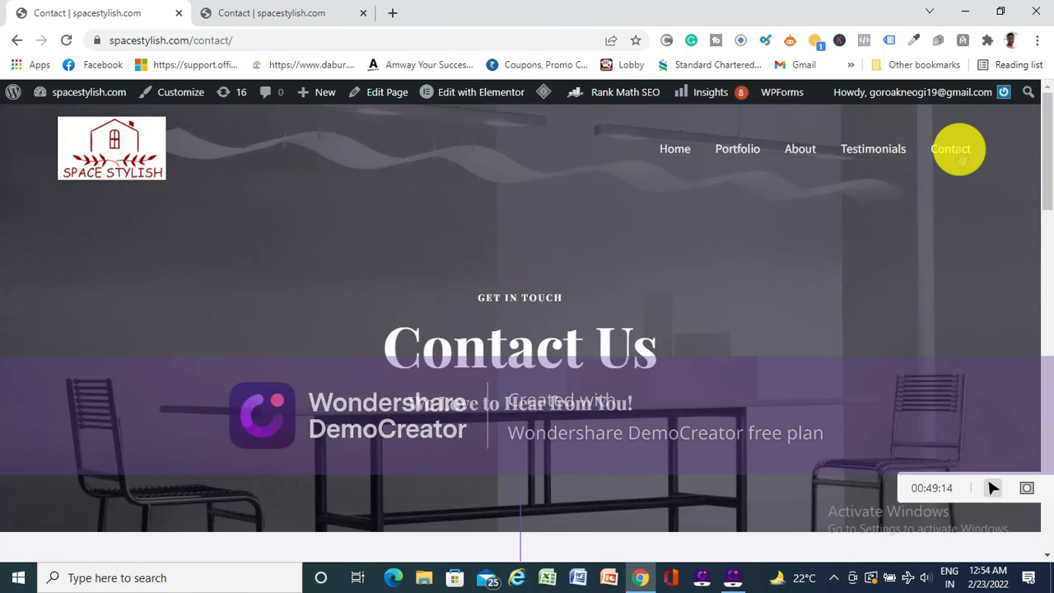
left_click(477, 93)
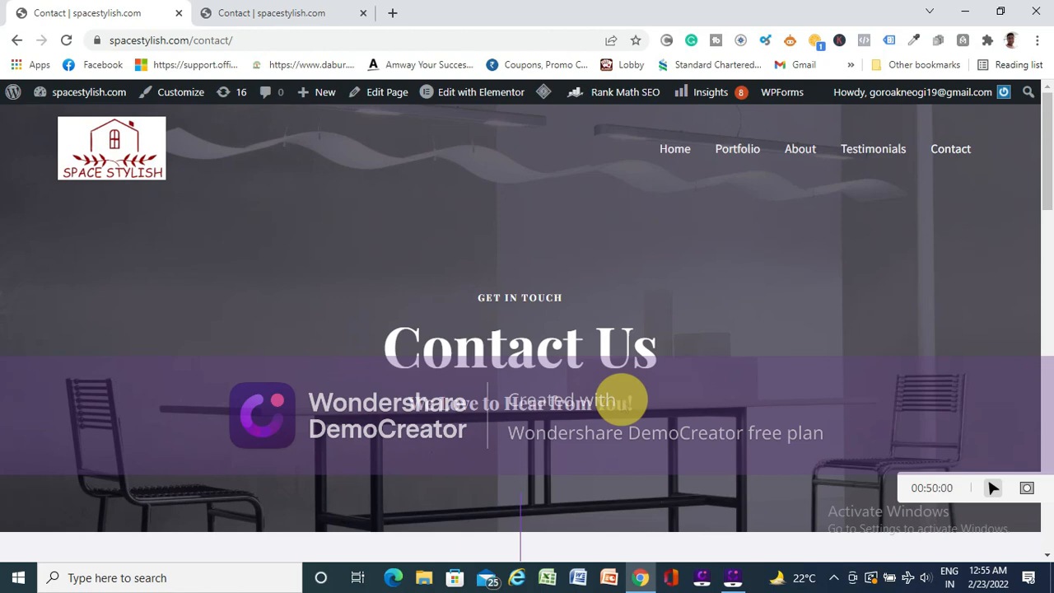
left_click(676, 150)
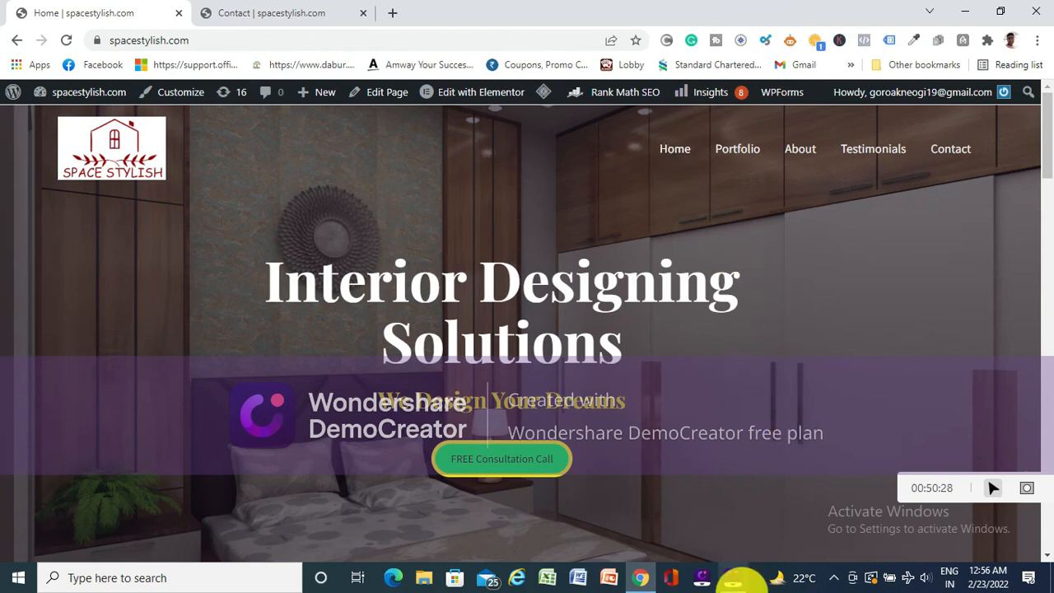
left_click(742, 543)
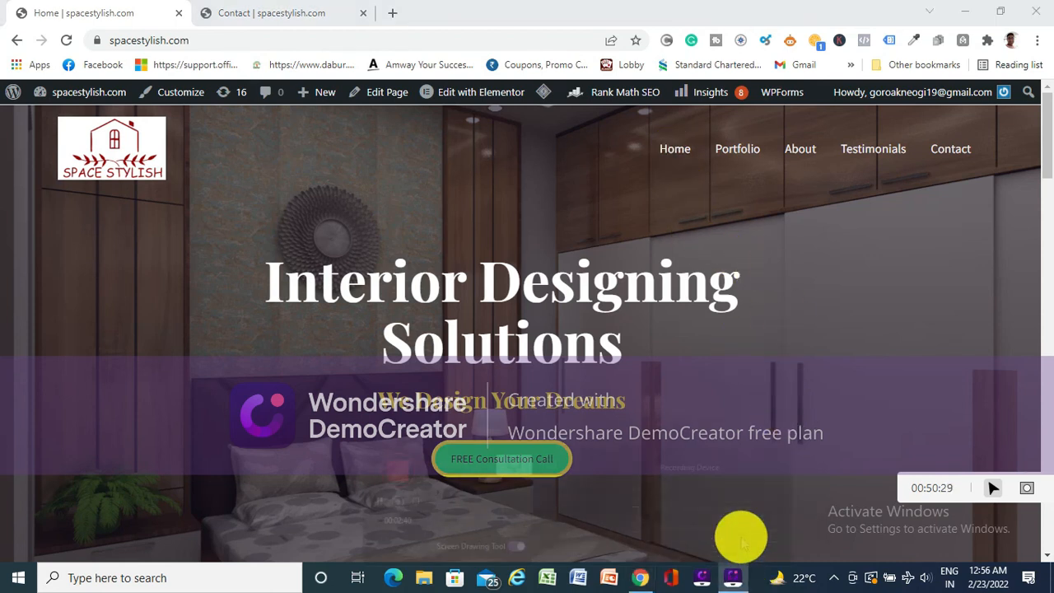